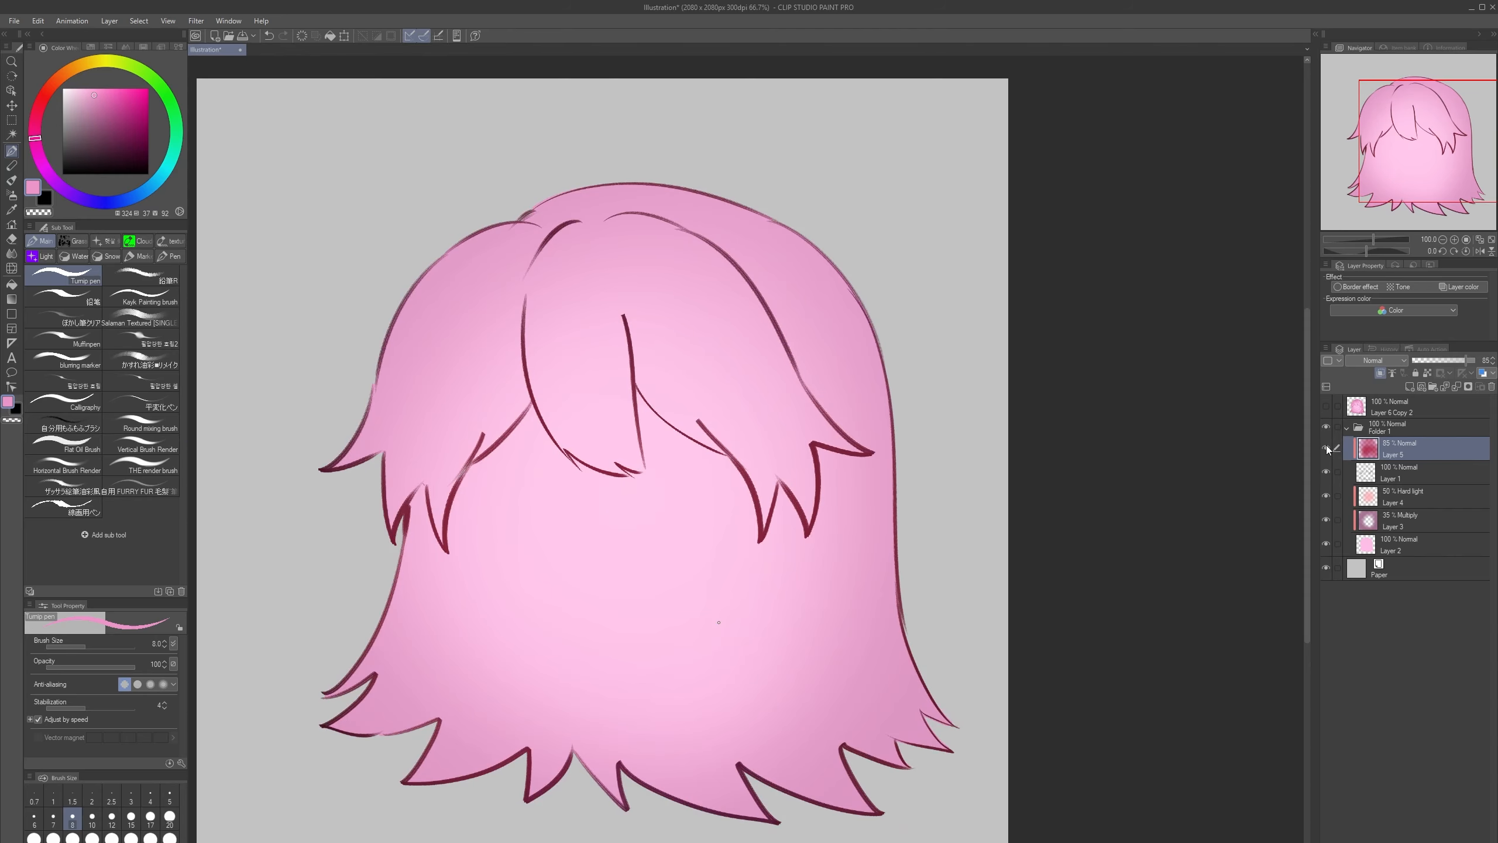
# - Examine the line-art colouring and the layered hair drawing by toggling the visibility of Layer 5 and of Folder 1
pyautogui.click(1326, 448)
pyautogui.click(1326, 448)
pyautogui.moveTo(1321, 448); pyautogui.dragTo(1319, 448)
pyautogui.click(1324, 446)
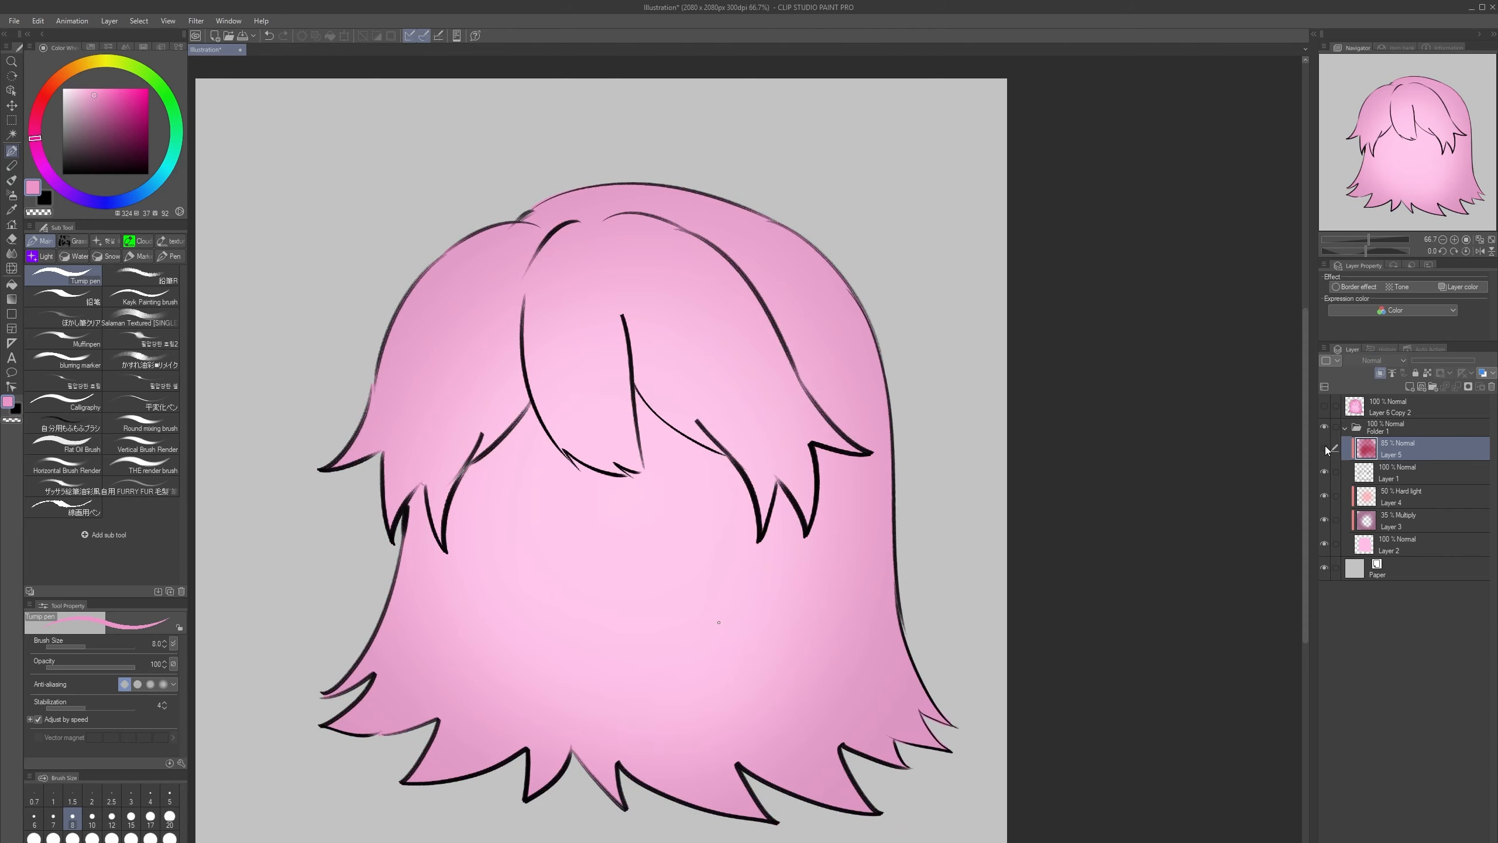
pyautogui.click(1325, 448)
pyautogui.click(1326, 447)
pyautogui.click(1325, 447)
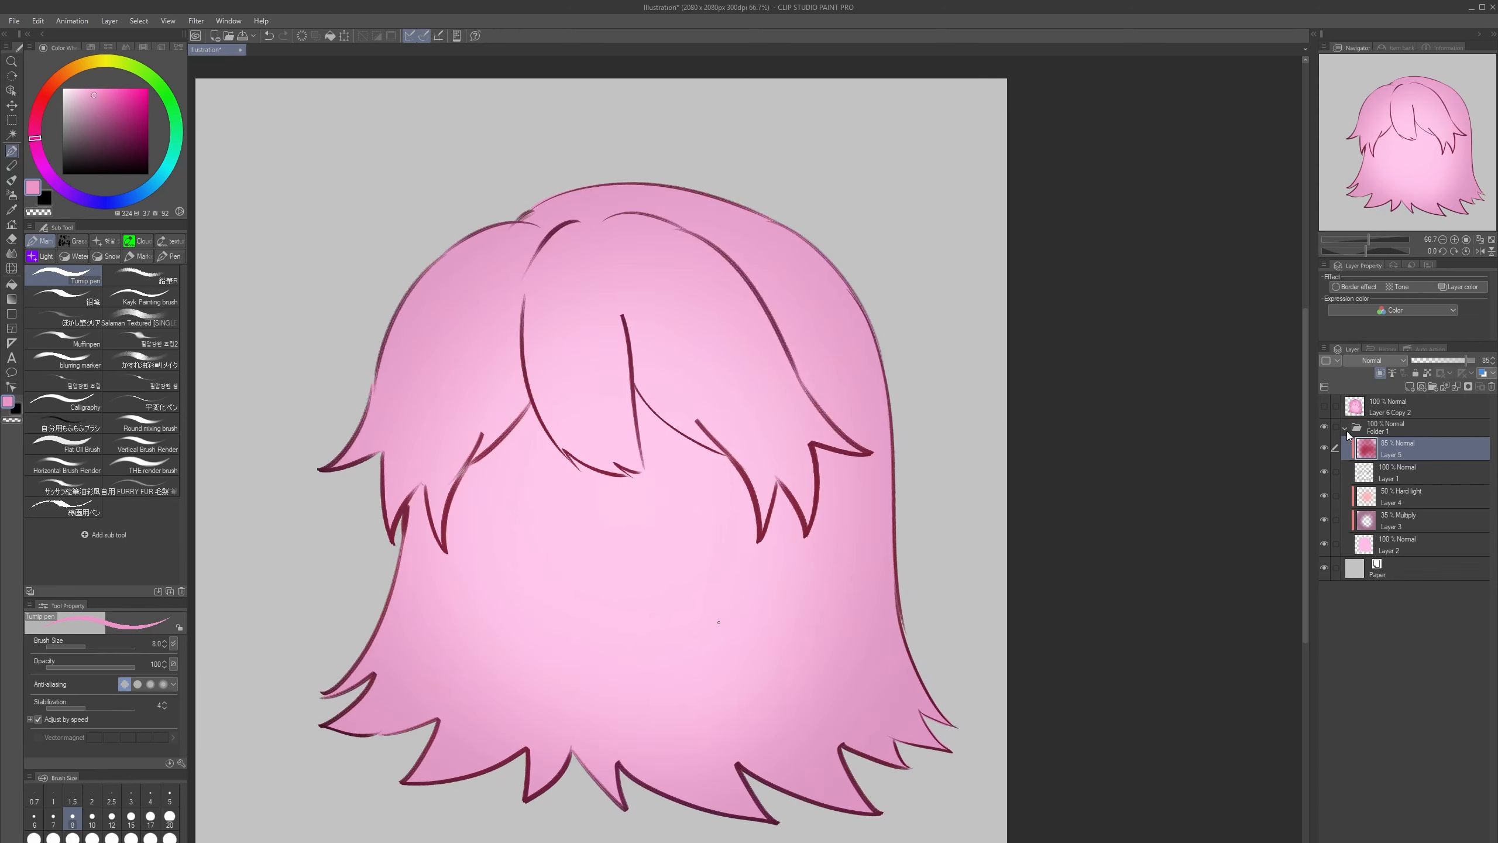
pyautogui.click(1347, 429)
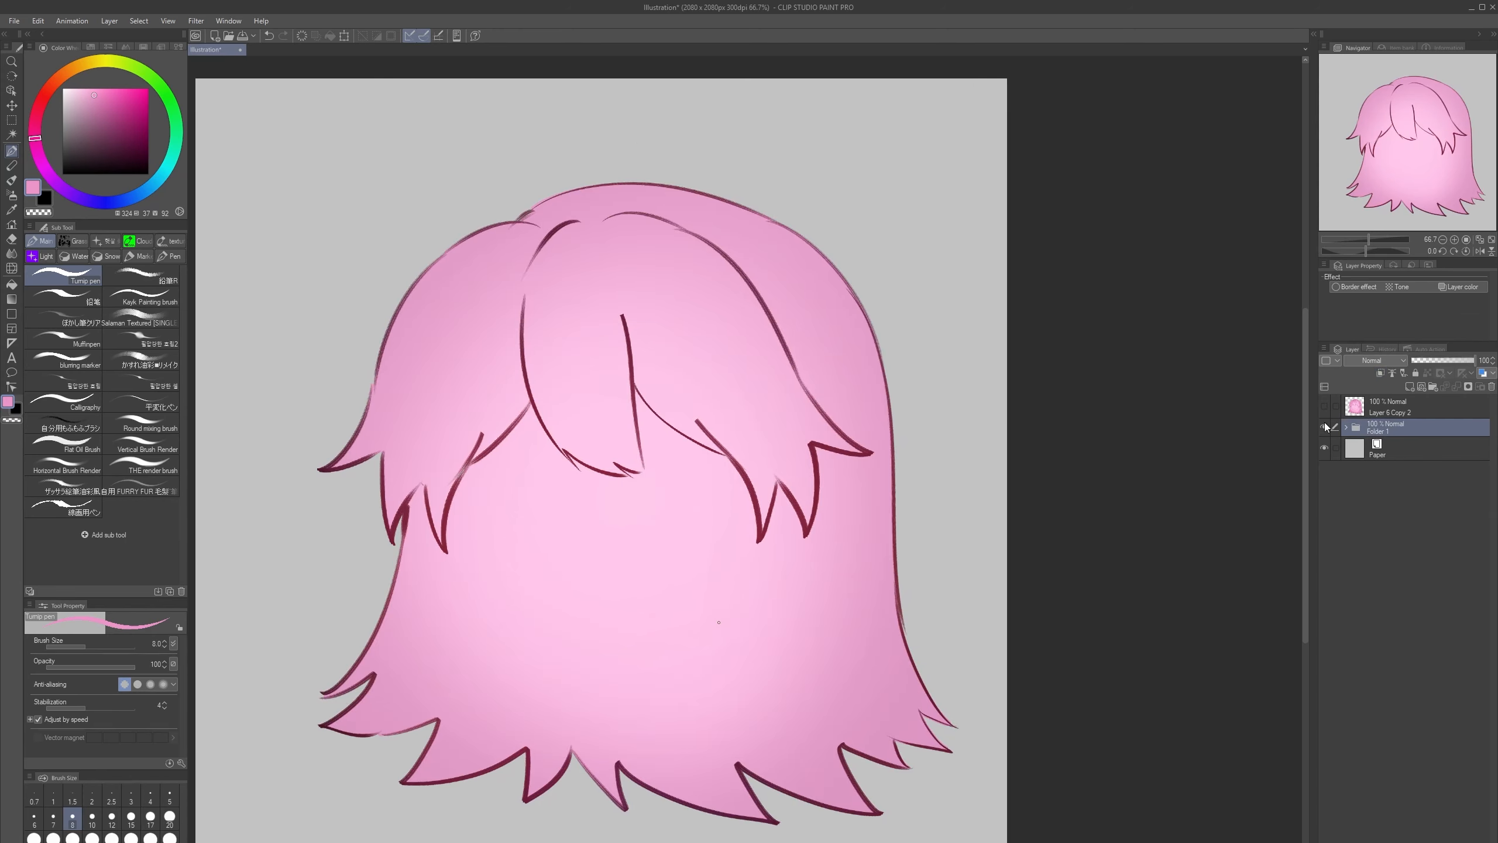
pyautogui.click(1325, 427)
pyautogui.click(1325, 427)
pyautogui.click(1345, 427)
# - Raise the opacity of the Multiply shading on Layer 3 to 70% to deepen the hair's edge shadows
pyautogui.click(1370, 525)
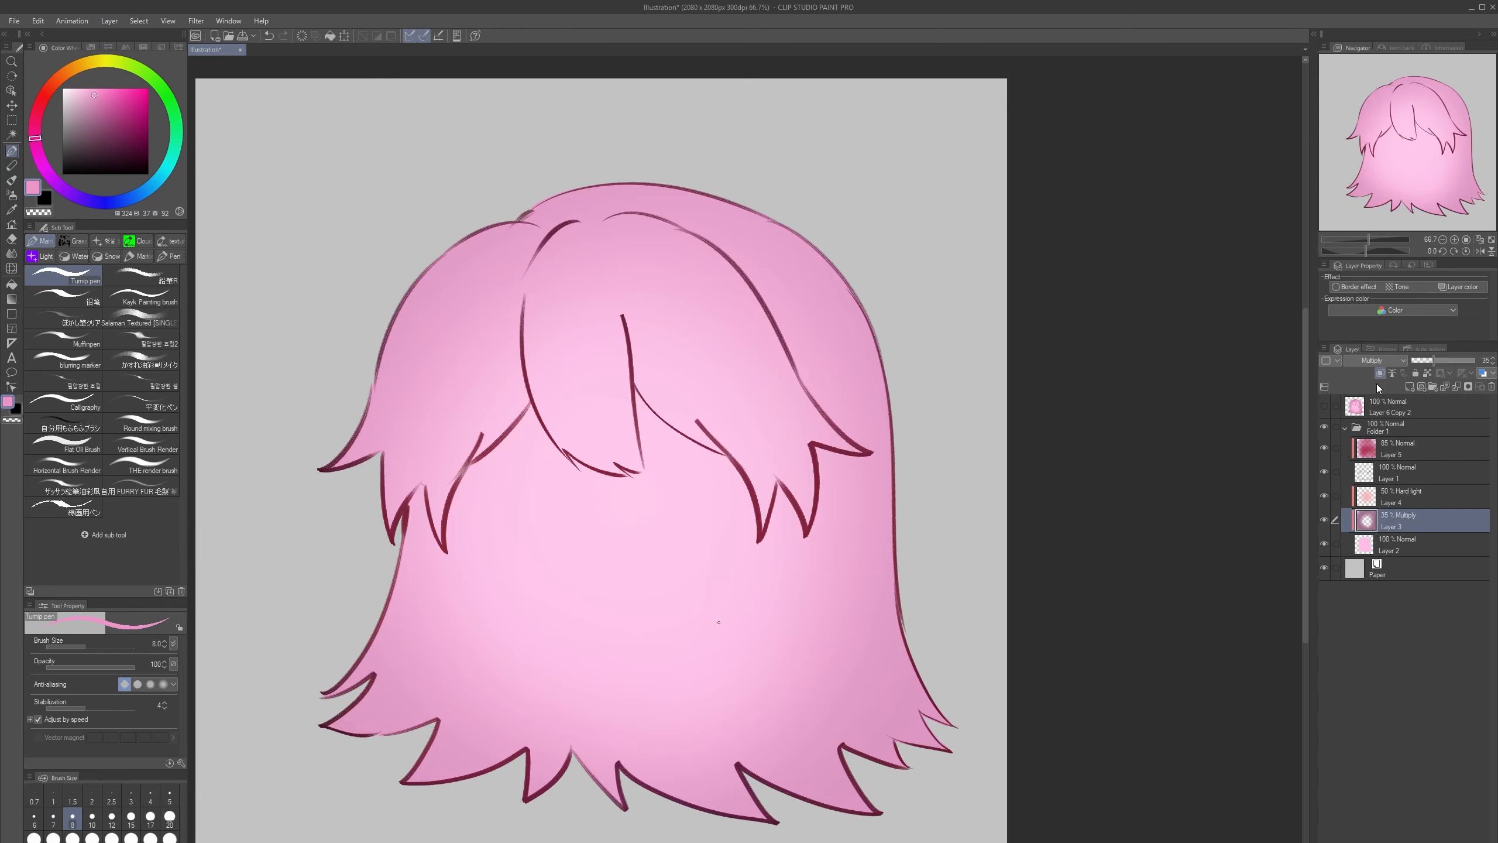
pyautogui.click(1449, 361)
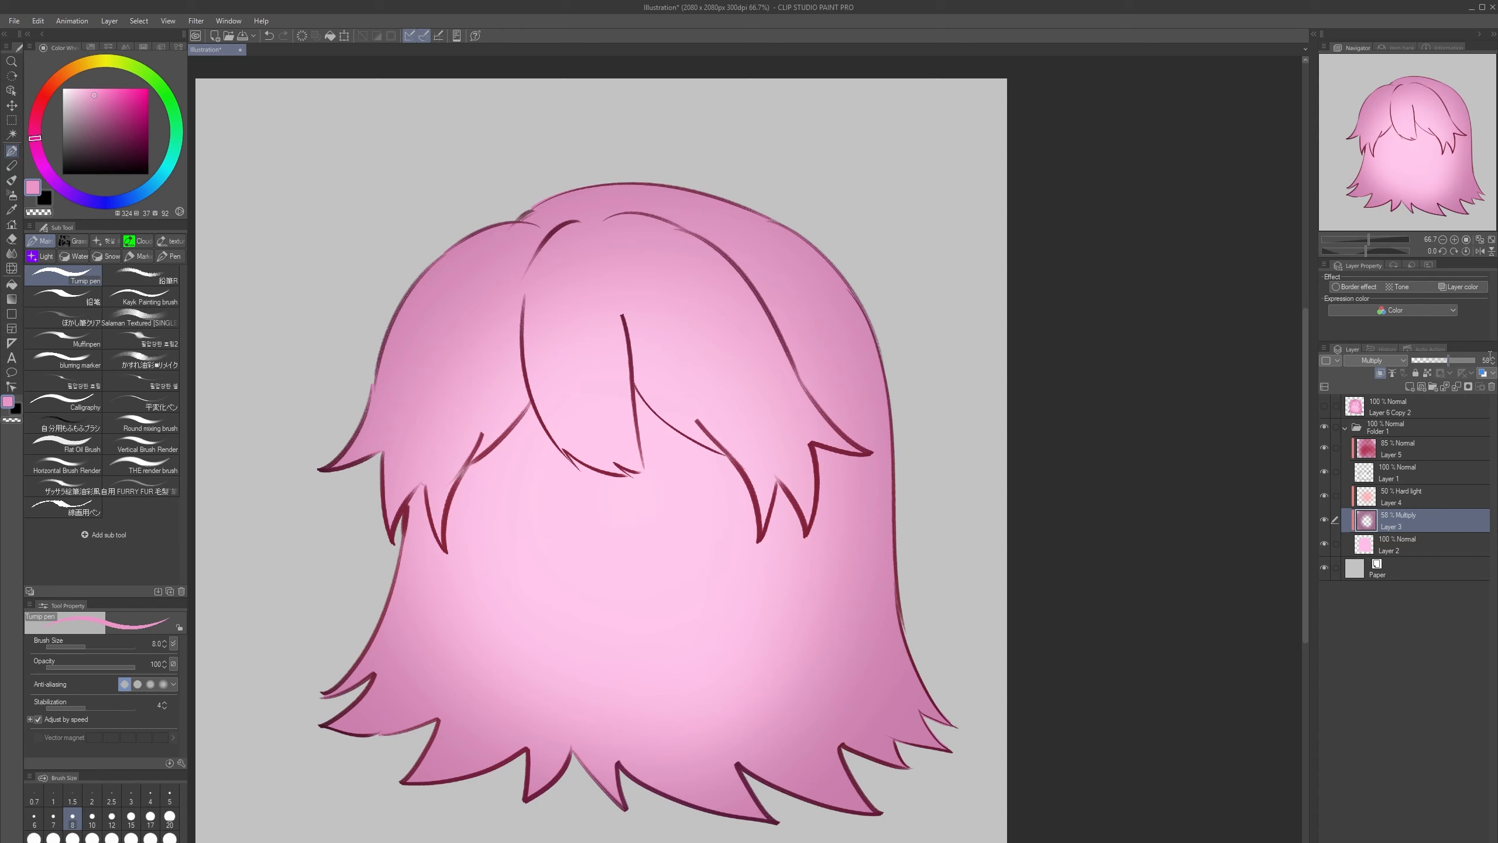
pyautogui.click(1456, 360)
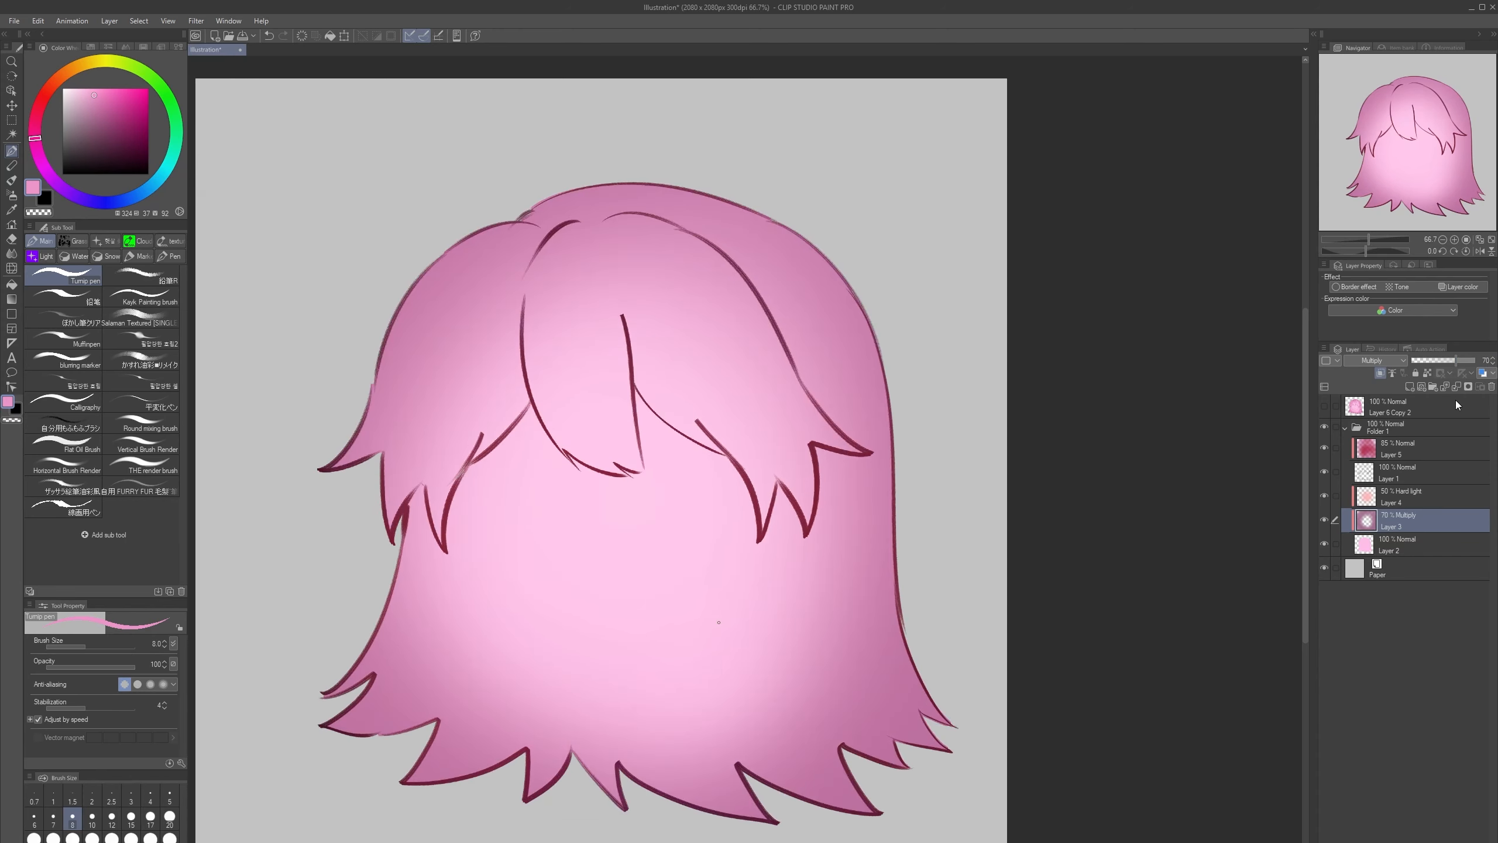
# - With Folder 1 collapsed and the Paper layer hidden, create a merged copy of the visible hair above the other layers
pyautogui.click(1345, 428)
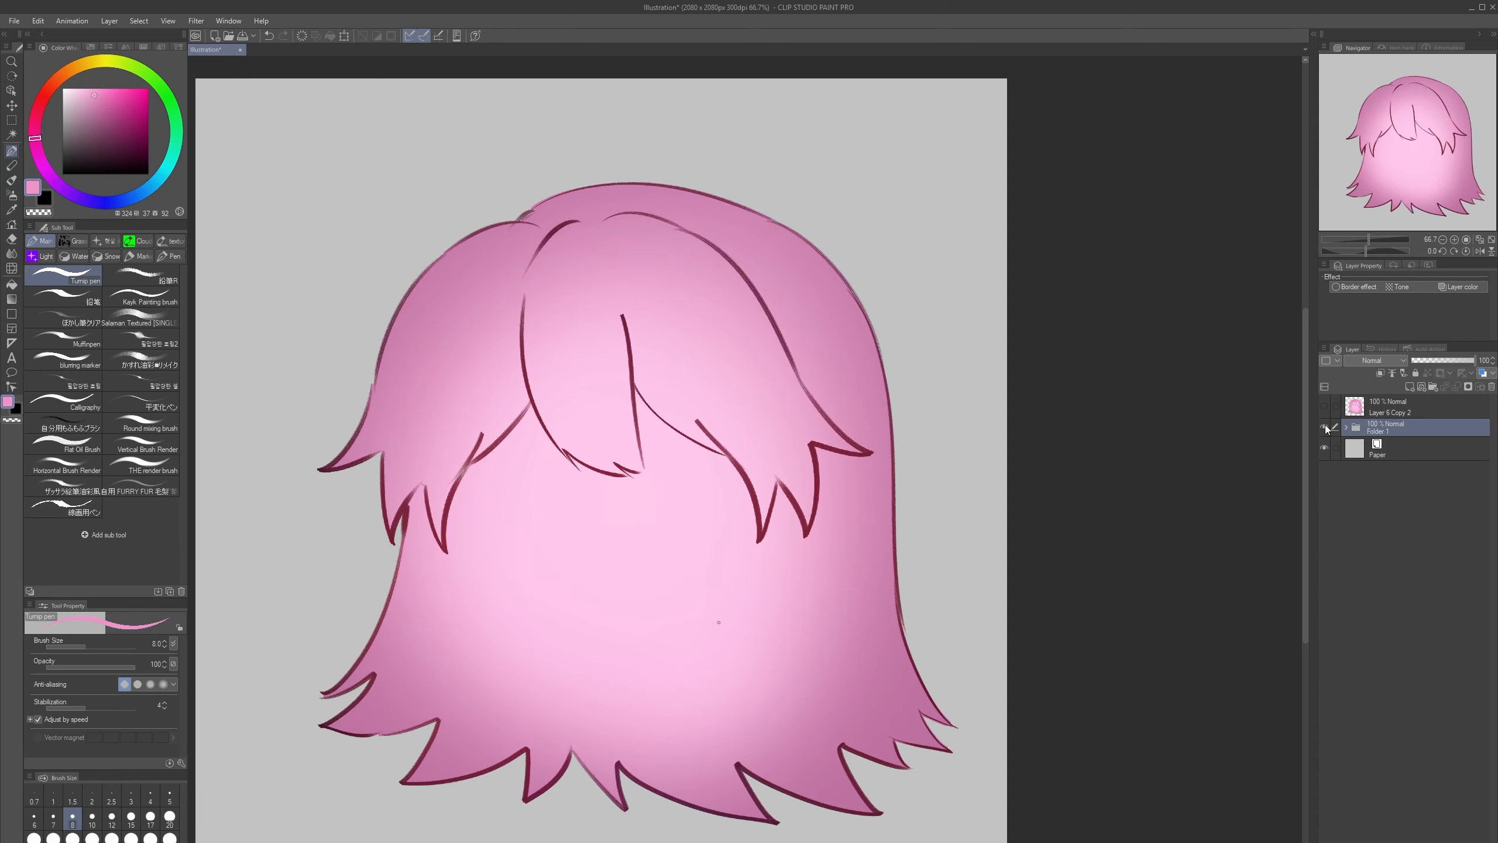
pyautogui.click(1368, 413)
pyautogui.click(1324, 449)
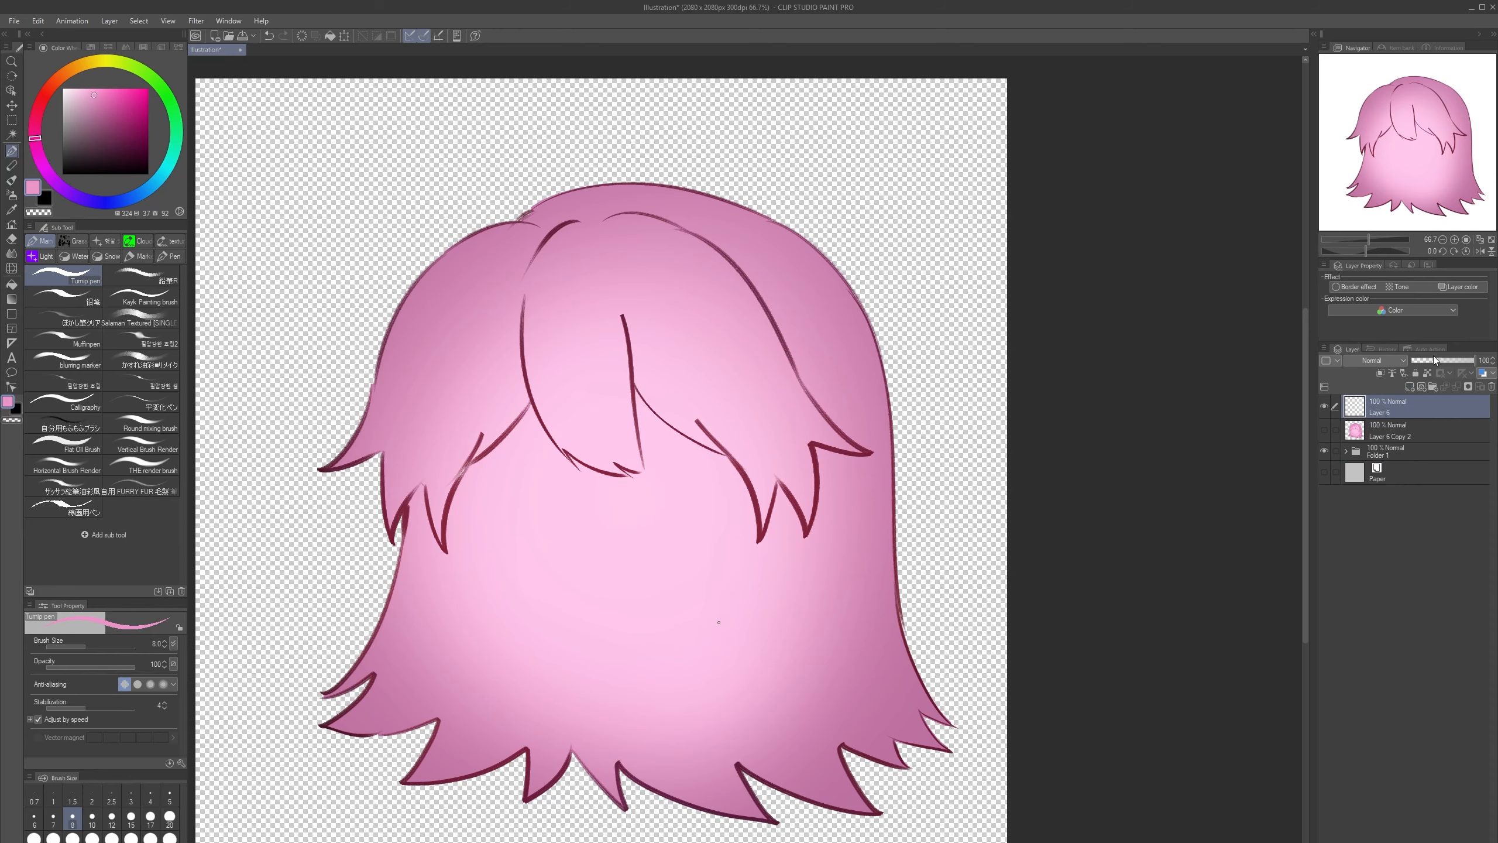
pyautogui.click(1430, 348)
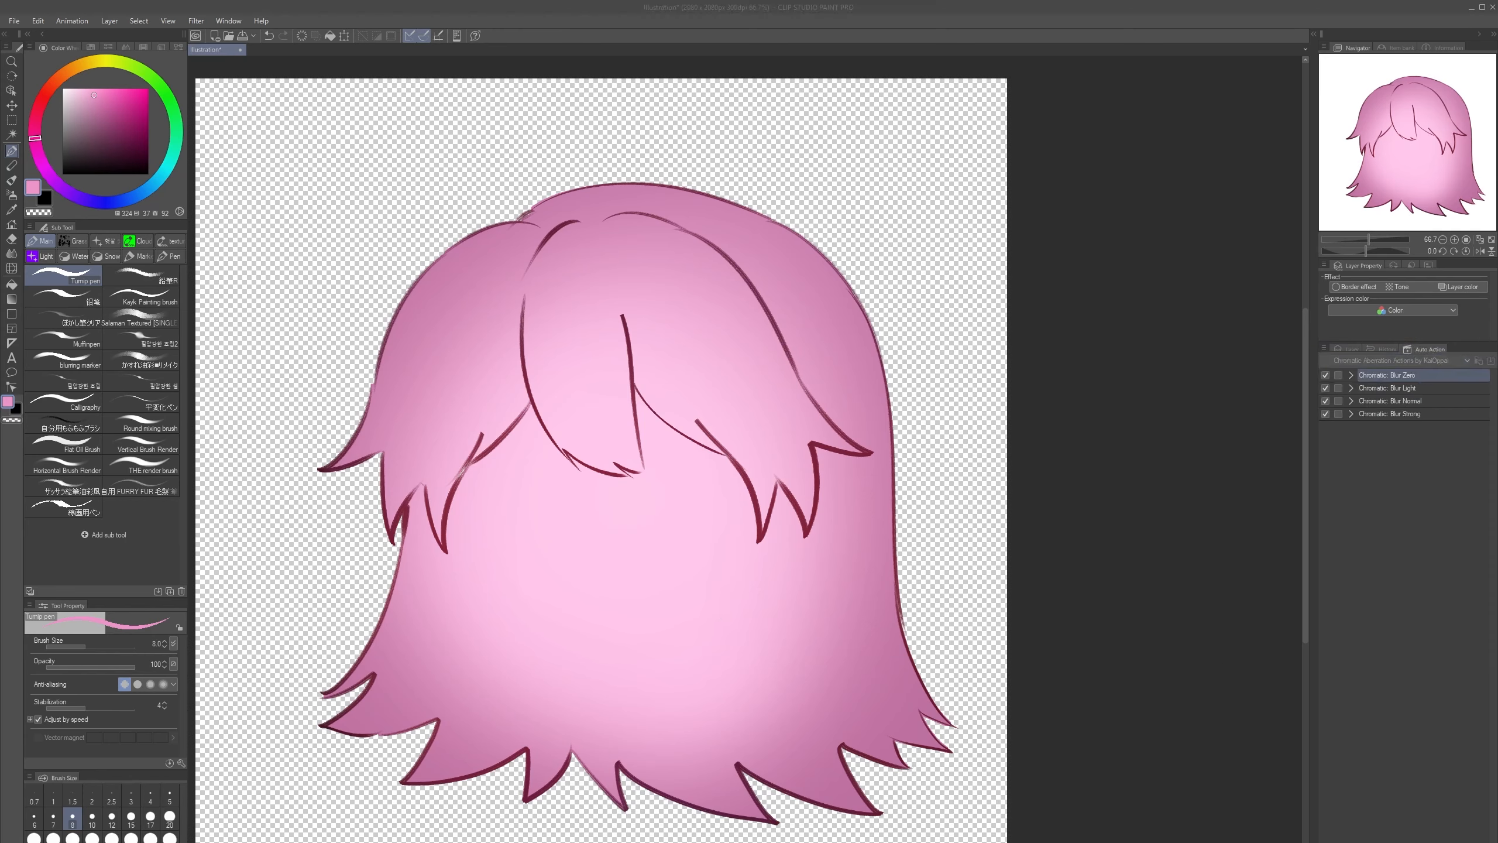
pyautogui.click(1349, 349)
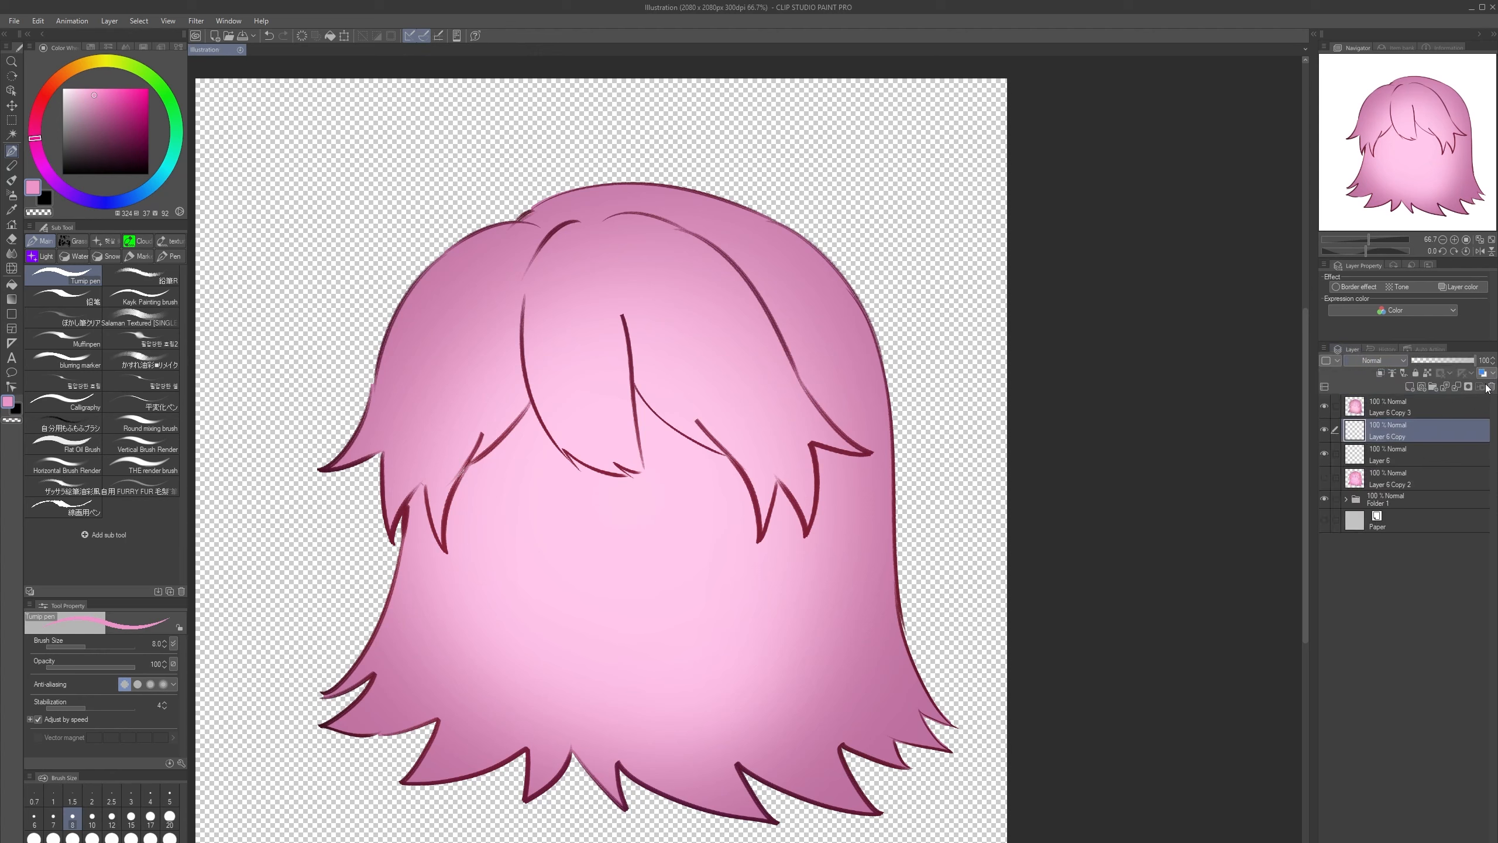
# - Delete the two empty layers below the merged hair copy, lock its transparent pixels and show the Paper layer again
pyautogui.click(1457, 388)
pyautogui.click(1458, 388)
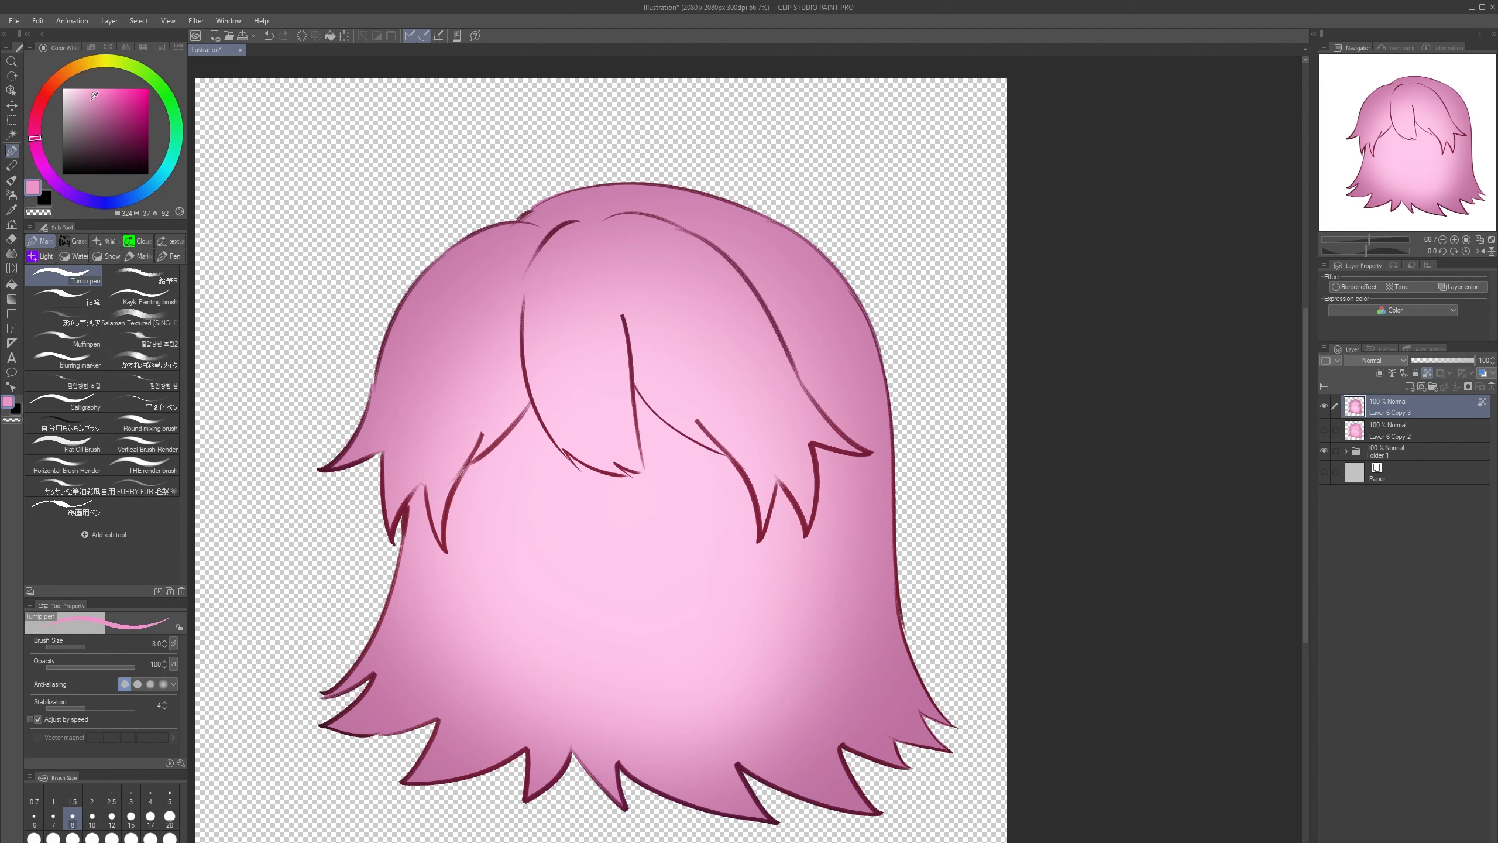
pyautogui.click(1325, 472)
pyautogui.scroll(4, 559, 365)
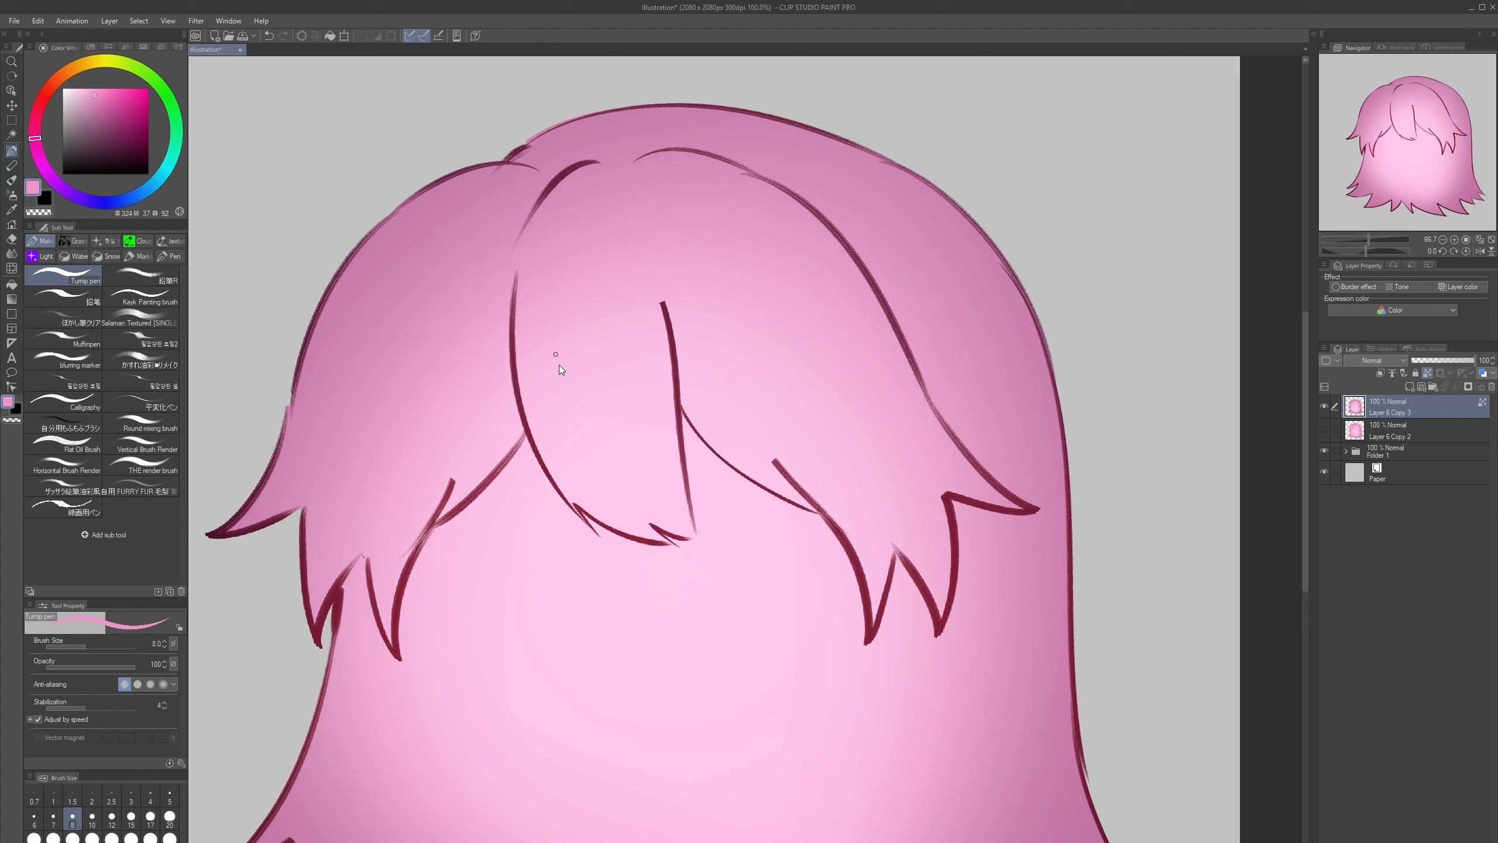
pyautogui.press(']')
pyautogui.press(']')
pyautogui.moveTo(663, 429); pyautogui.dragTo(918, 450)
pyautogui.press('[')
pyautogui.press('[')
pyautogui.keyDown('alt'); pyautogui.click(749, 479); pyautogui.keyUp('alt')
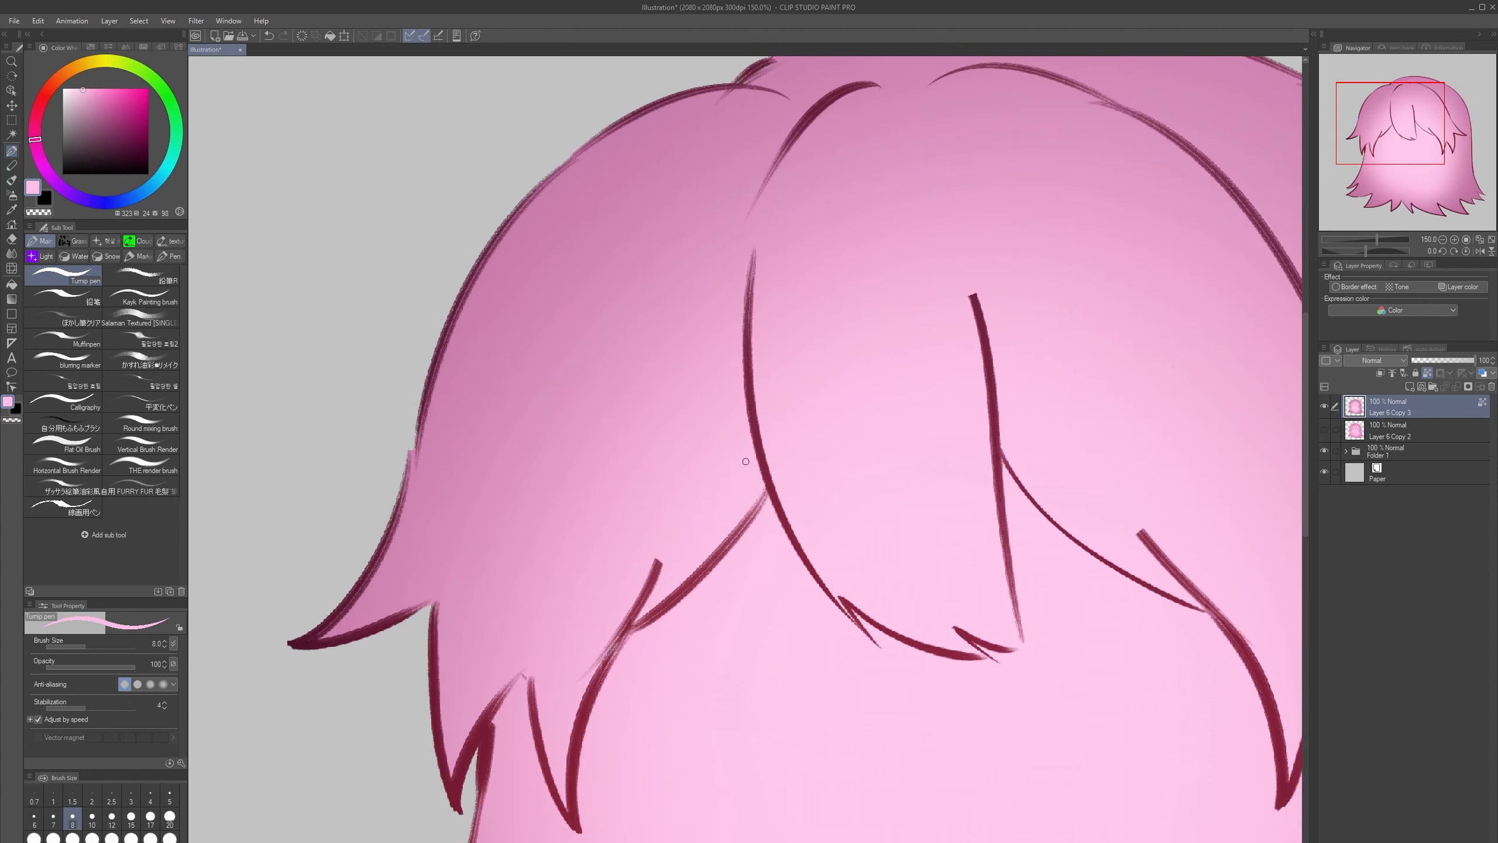
pyautogui.press(']')
pyautogui.press(']')
pyautogui.press(']')
pyautogui.moveTo(732, 443); pyautogui.dragTo(687, 517)
pyautogui.hotkey('ctrl', 'z')
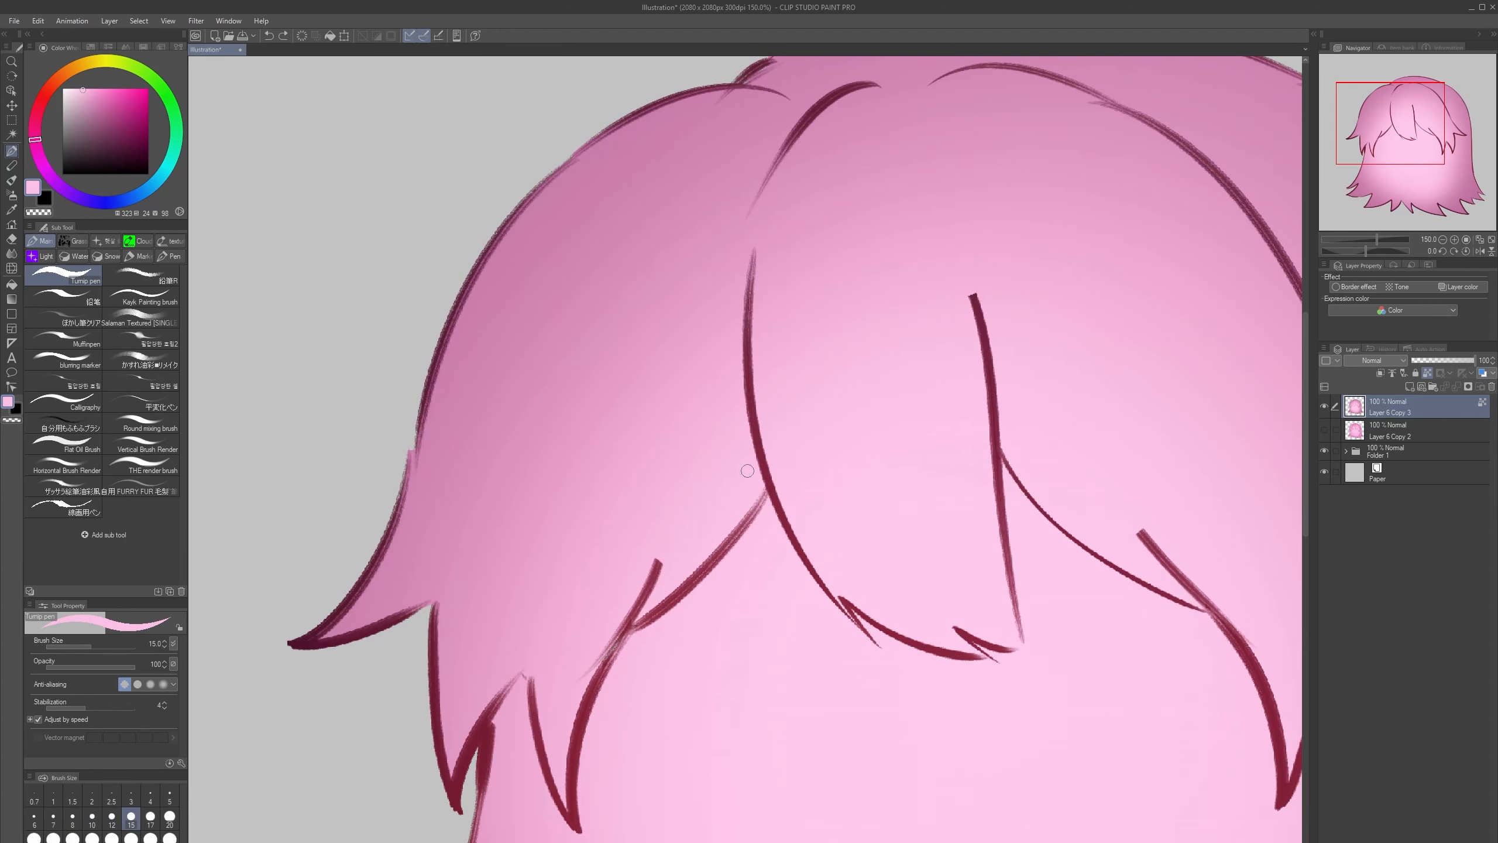
pyautogui.hotkey('ctrl', 'z')
pyautogui.moveTo(837, 354)
pyautogui.mouseDown()
pyautogui.moveTo(794, 113)
pyautogui.moveTo(470, 354)
pyautogui.mouseUp()
pyautogui.hotkey('ctrl', 'z')
pyautogui.press('[')
pyautogui.press('[')
# - Add a new layer and circle the left bangs section in bright green with brush size 8
pyautogui.click(1410, 387)
pyautogui.moveTo(621, 335); pyautogui.dragTo(495, 364)
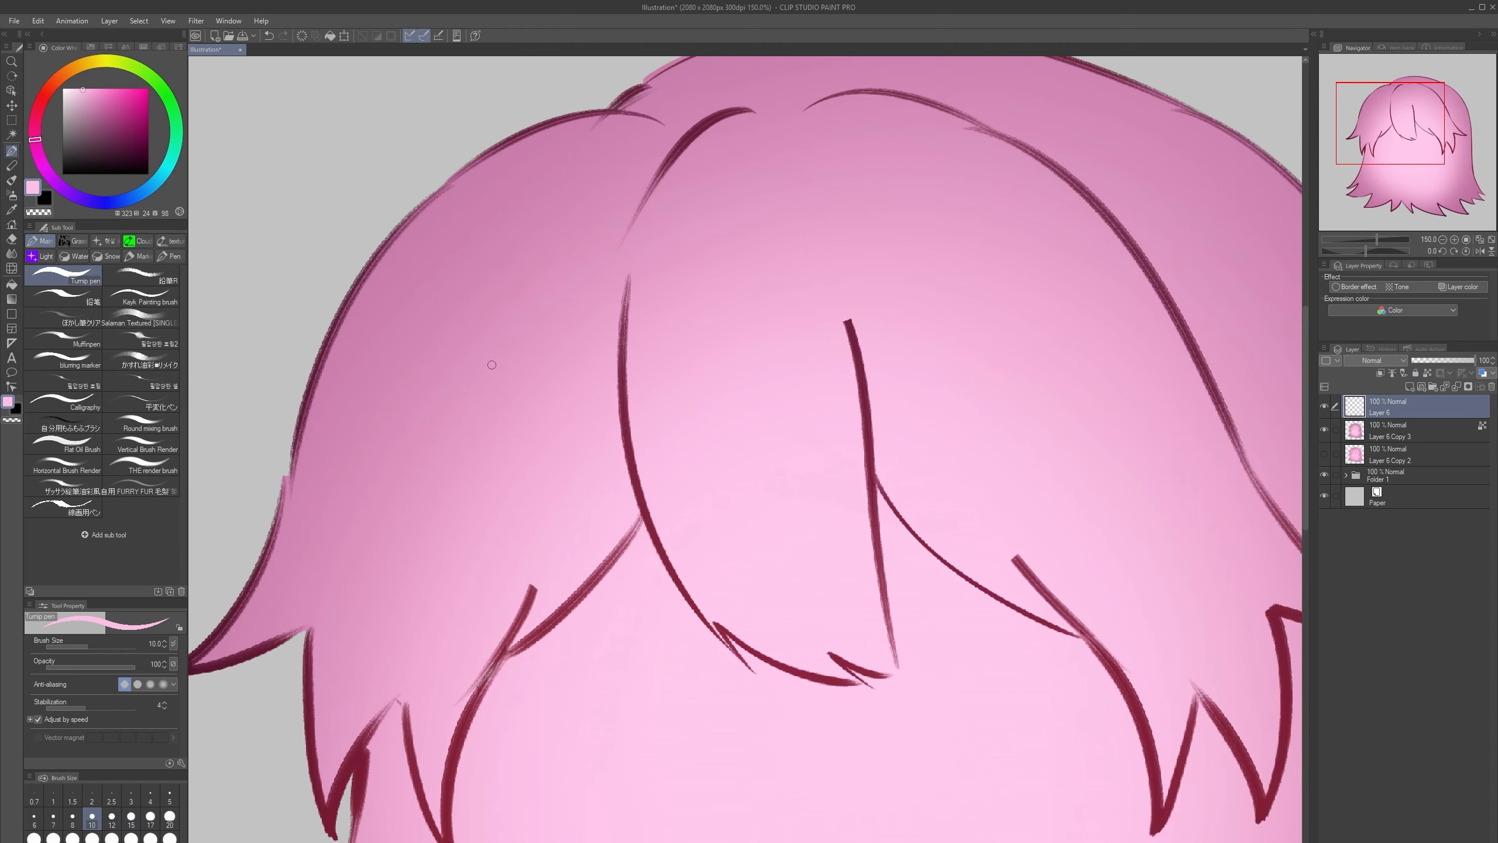
pyautogui.click(148, 88)
pyautogui.hotkey('ctrl', '-')
pyautogui.click(169, 99)
pyautogui.click(73, 816)
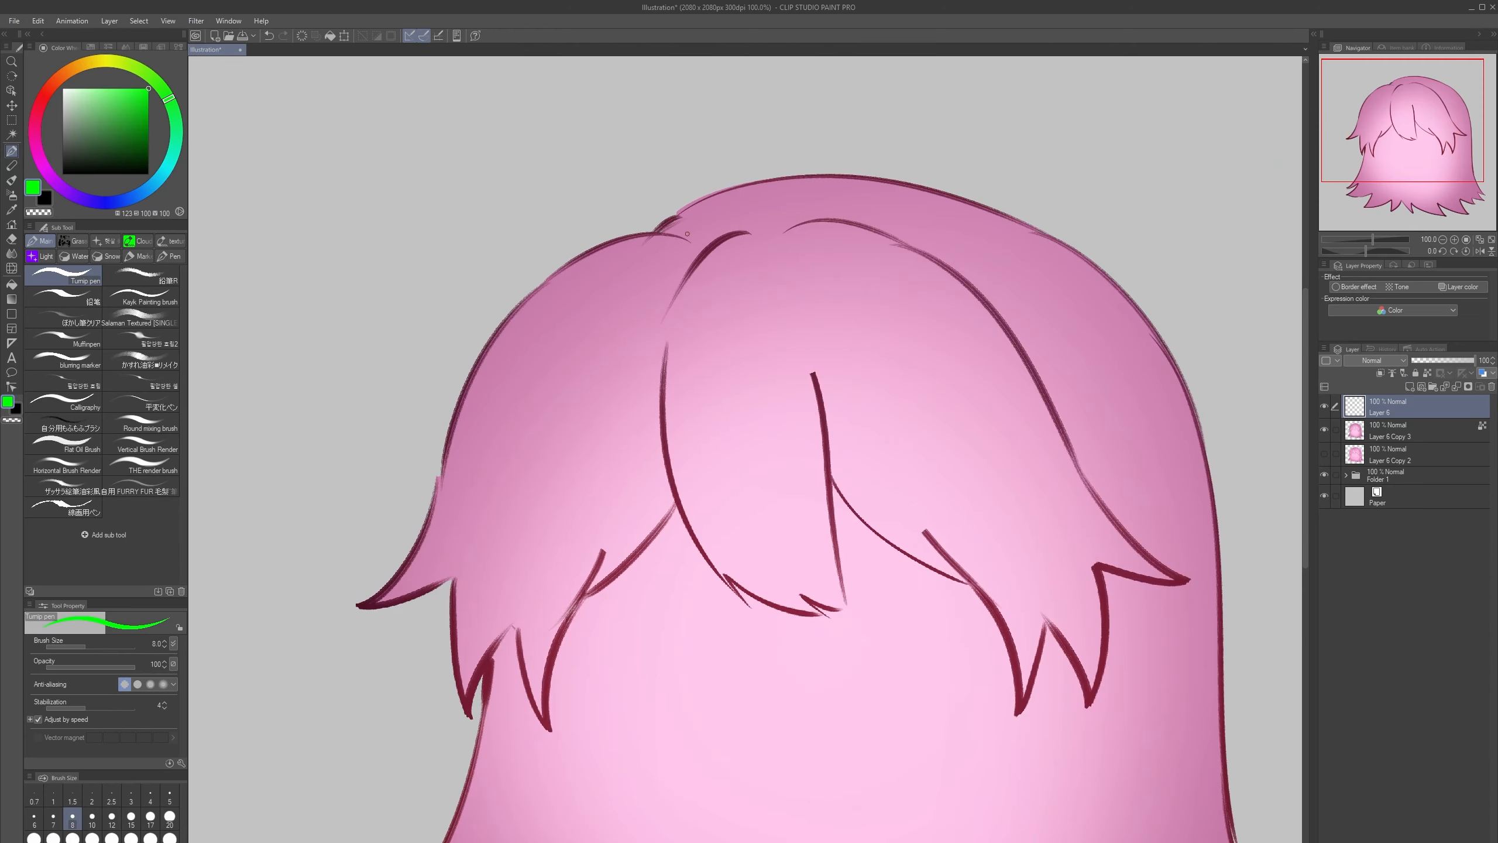
pyautogui.moveTo(680, 235)
pyautogui.mouseDown()
pyautogui.moveTo(726, 418)
pyautogui.moveTo(597, 257)
pyautogui.moveTo(431, 491)
pyautogui.moveTo(595, 595)
pyautogui.mouseUp()
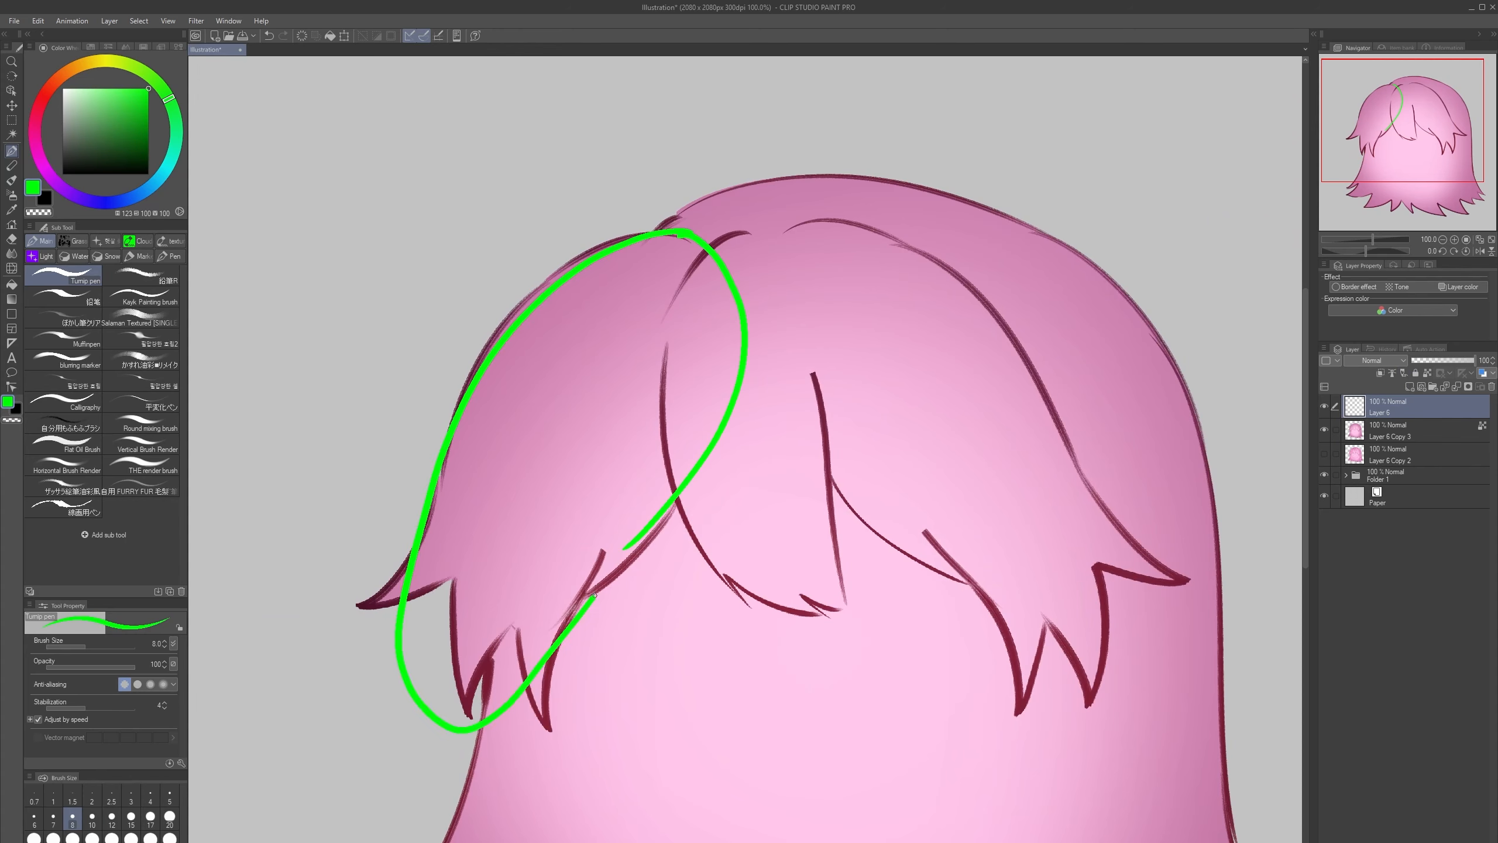
# - Circle the centre bangs section in red with brush size 10
pyautogui.press(']')
pyautogui.click(43, 96)
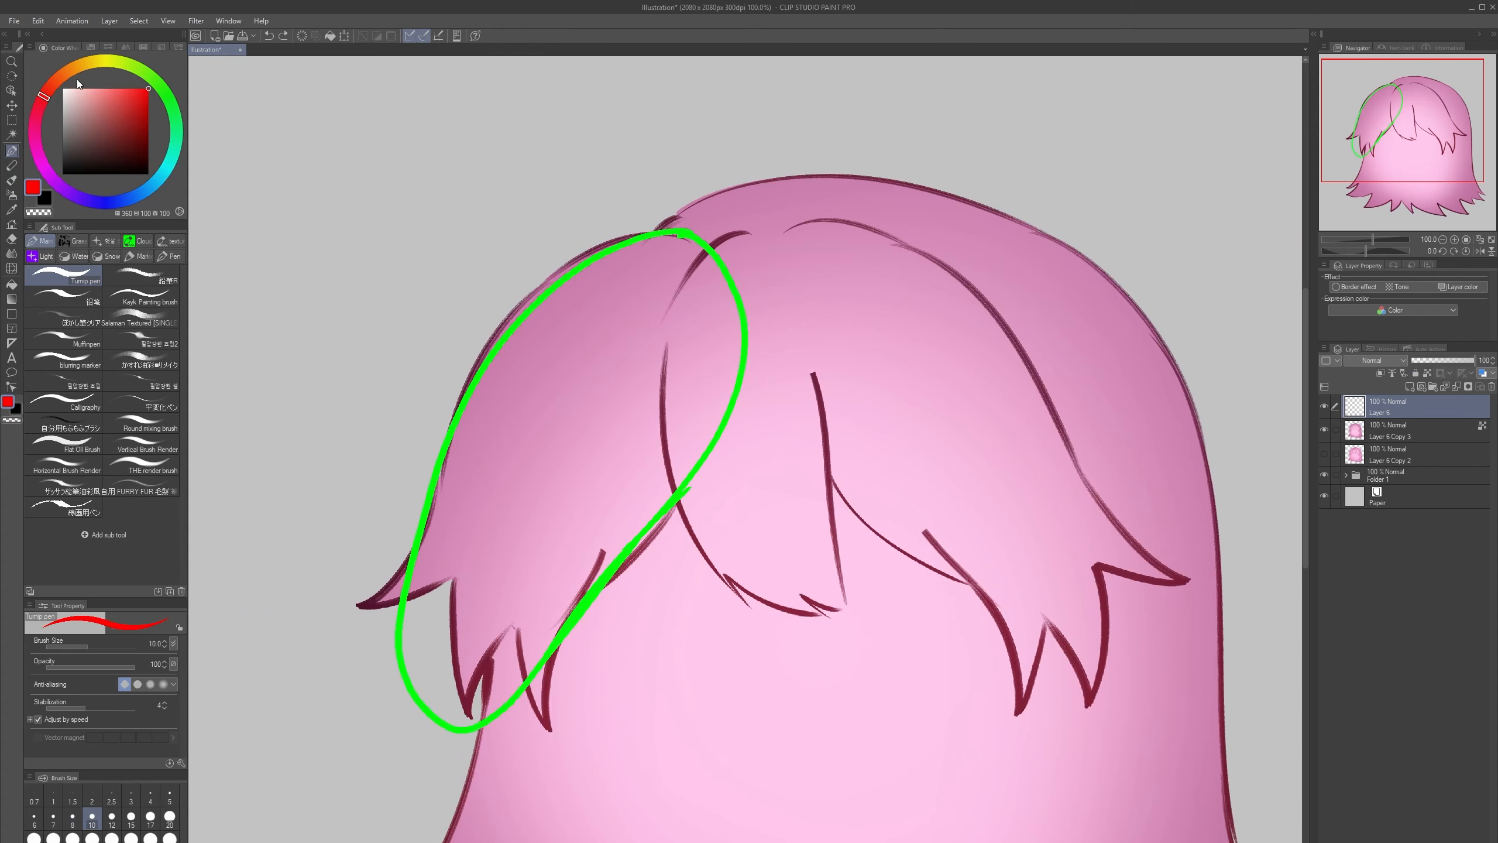
pyautogui.moveTo(742, 224)
pyautogui.mouseDown()
pyautogui.moveTo(853, 566)
pyautogui.moveTo(807, 264)
pyautogui.moveTo(711, 215)
pyautogui.mouseUp()
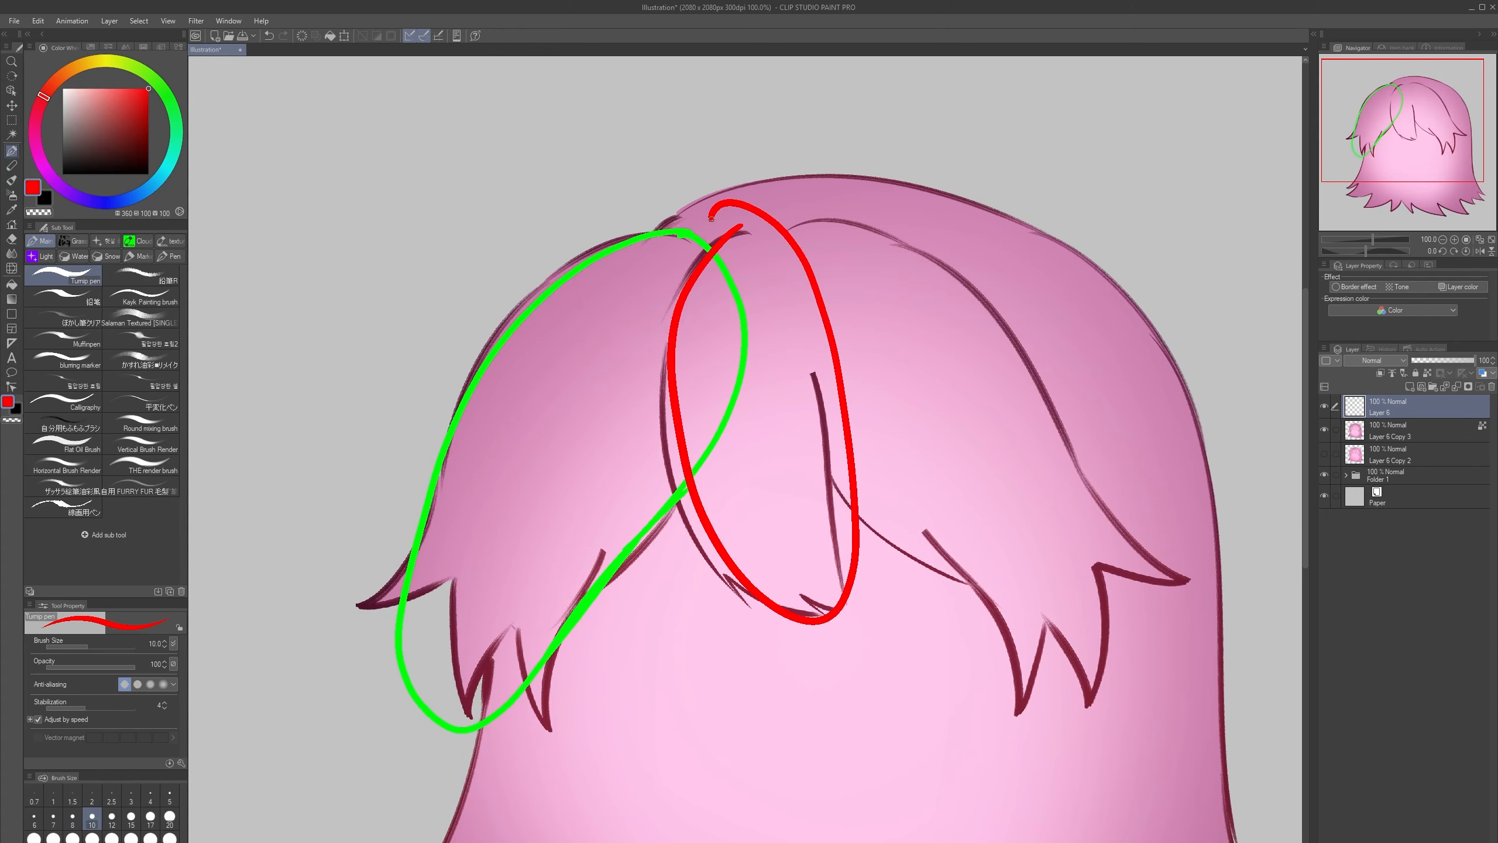
# - Mark the right bangs section with a yellow loop, flipping the canvas horizontally for the stroke and back again
pyautogui.press('h')
pyautogui.click(98, 62)
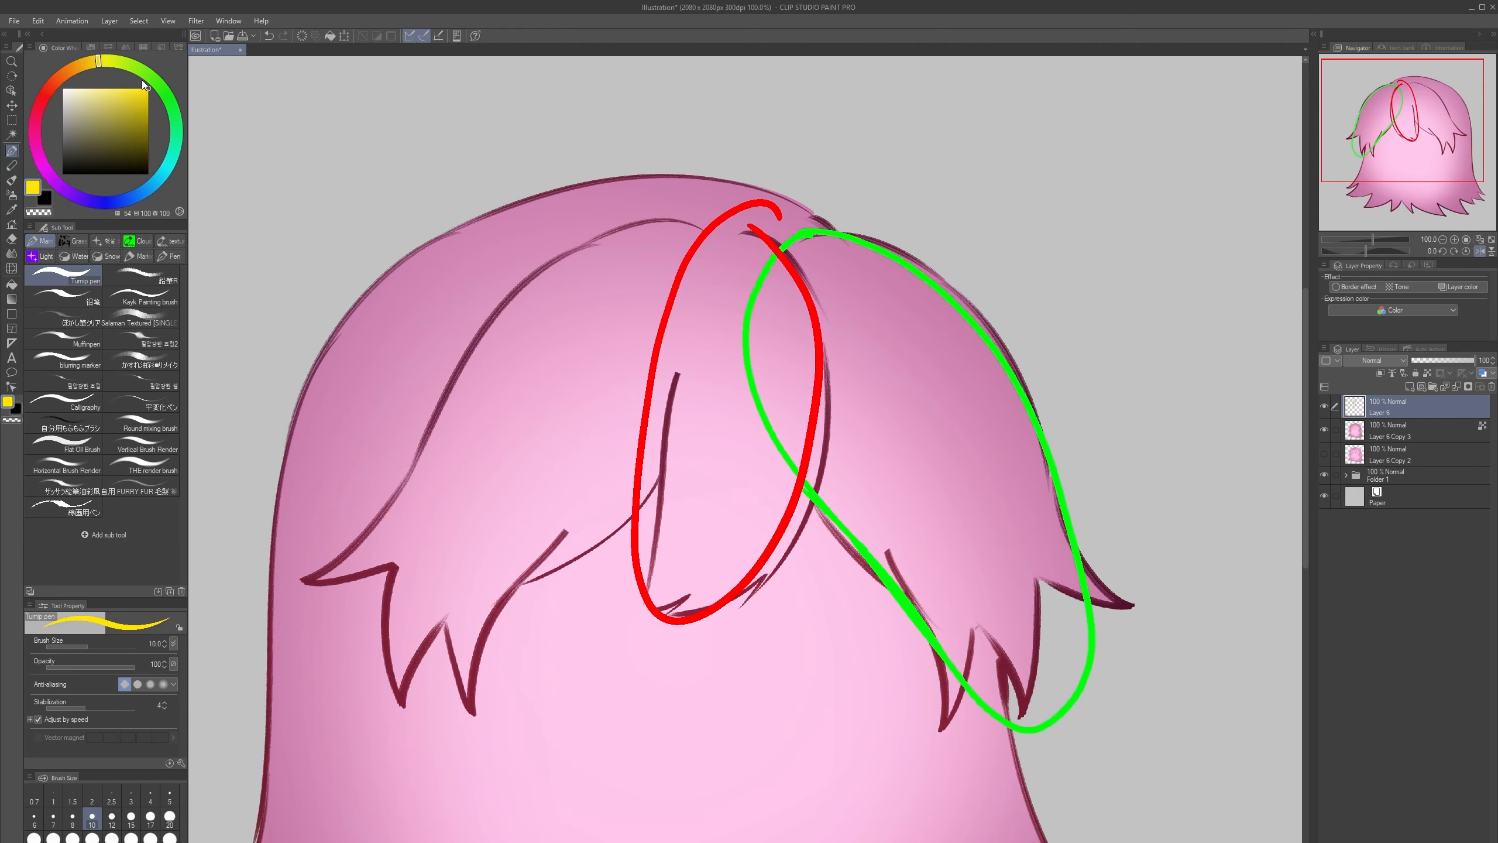
pyautogui.moveTo(683, 215)
pyautogui.mouseDown()
pyautogui.moveTo(409, 433)
pyautogui.moveTo(407, 681)
pyautogui.mouseUp()
pyautogui.press('h')
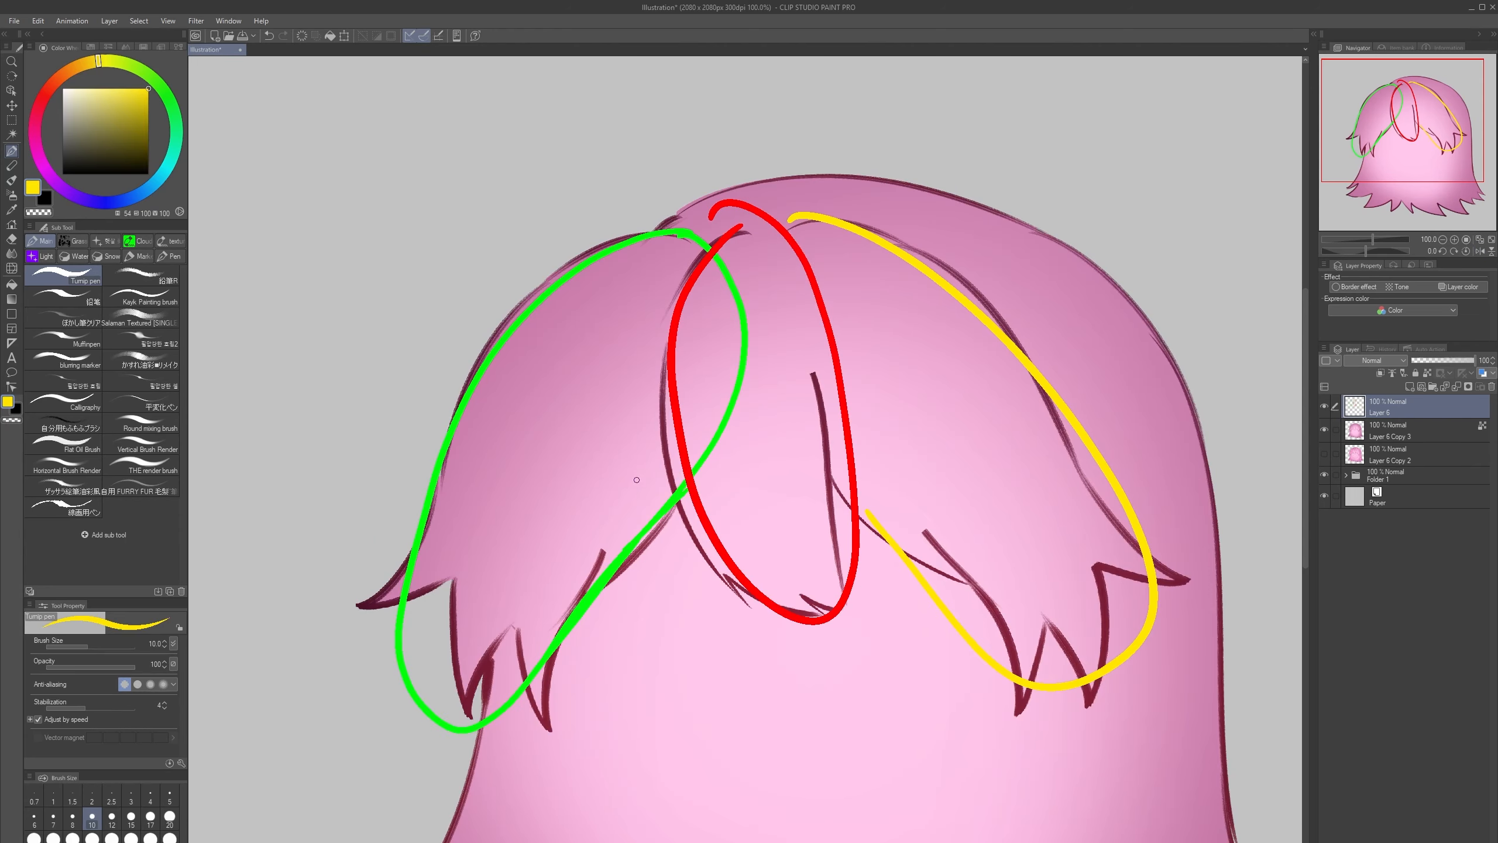
# - Circle the entire head of hair in blue with brush size 20
pyautogui.hotkey('ctrl', '-')
pyautogui.click(111, 202)
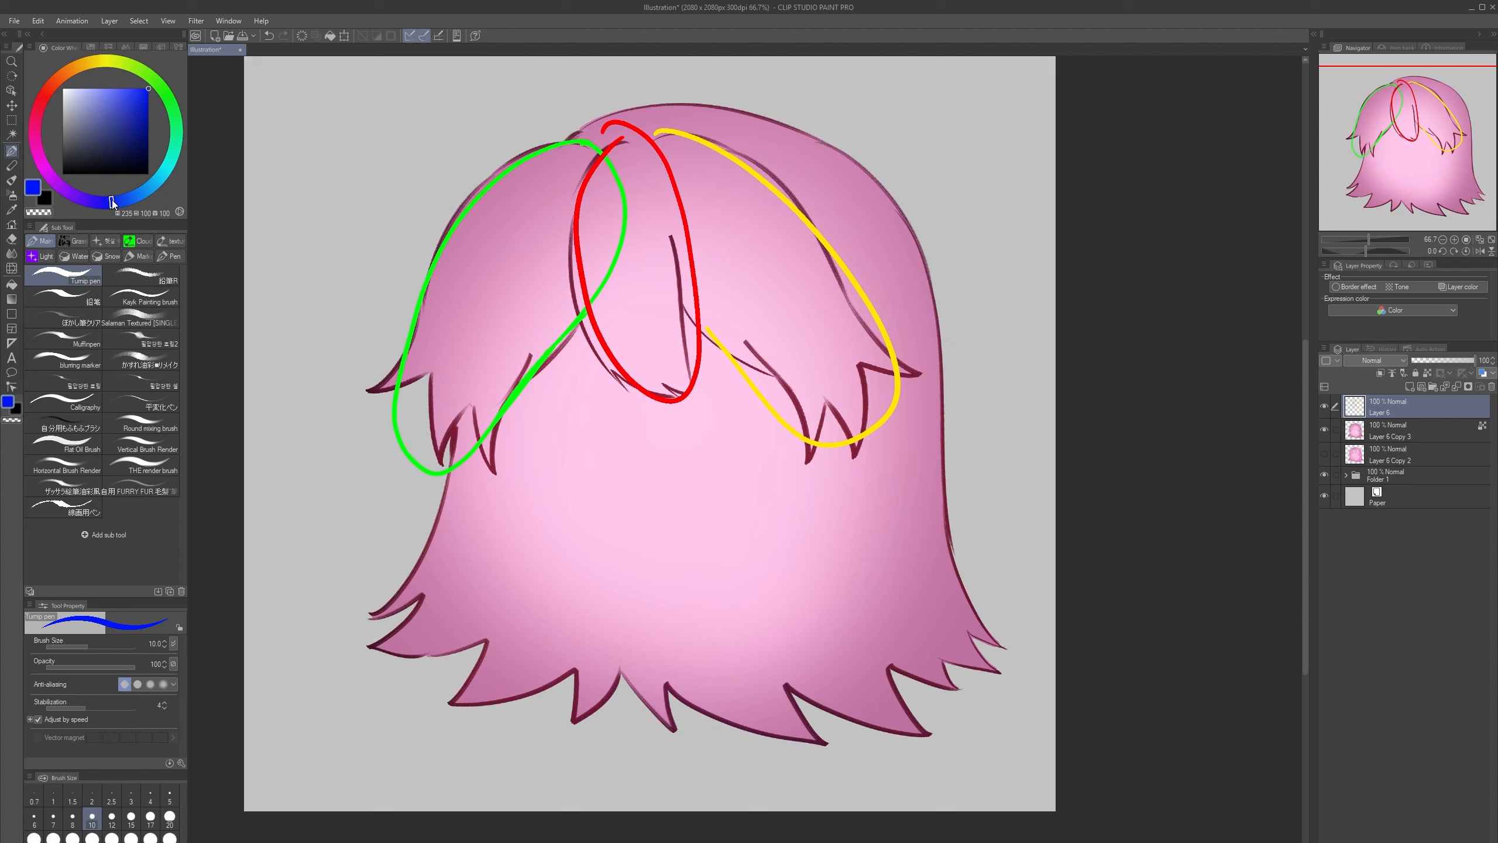
pyautogui.hotkey('ctrl', '+')
pyautogui.press(']')
pyautogui.press(']')
pyautogui.press(']')
pyautogui.hotkey('ctrl', '-')
pyautogui.hotkey('ctrl', '-')
pyautogui.press(']')
pyautogui.moveTo(784, 69)
pyautogui.mouseDown()
pyautogui.moveTo(560, 189)
pyautogui.moveTo(891, 162)
pyautogui.moveTo(693, 77)
pyautogui.mouseUp()
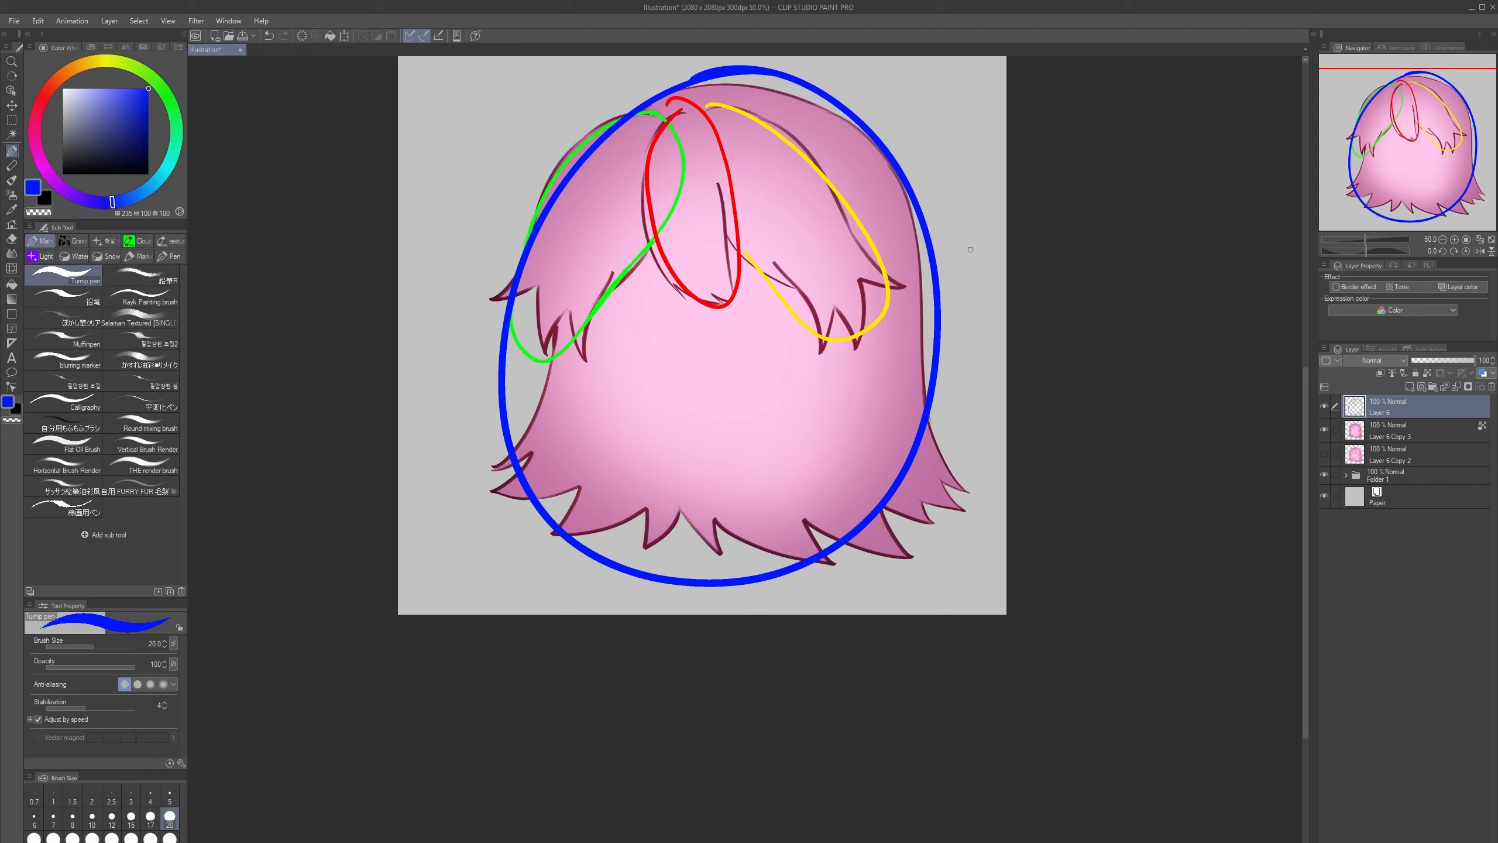
# - Try to trace the right bangs section with a blue outline over the yellow mark
pyautogui.moveTo(826, 170)
pyautogui.mouseDown()
pyautogui.moveTo(837, 208)
pyautogui.moveTo(907, 292)
pyautogui.mouseUp()
pyautogui.moveTo(819, 343); pyautogui.dragTo(717, 78)
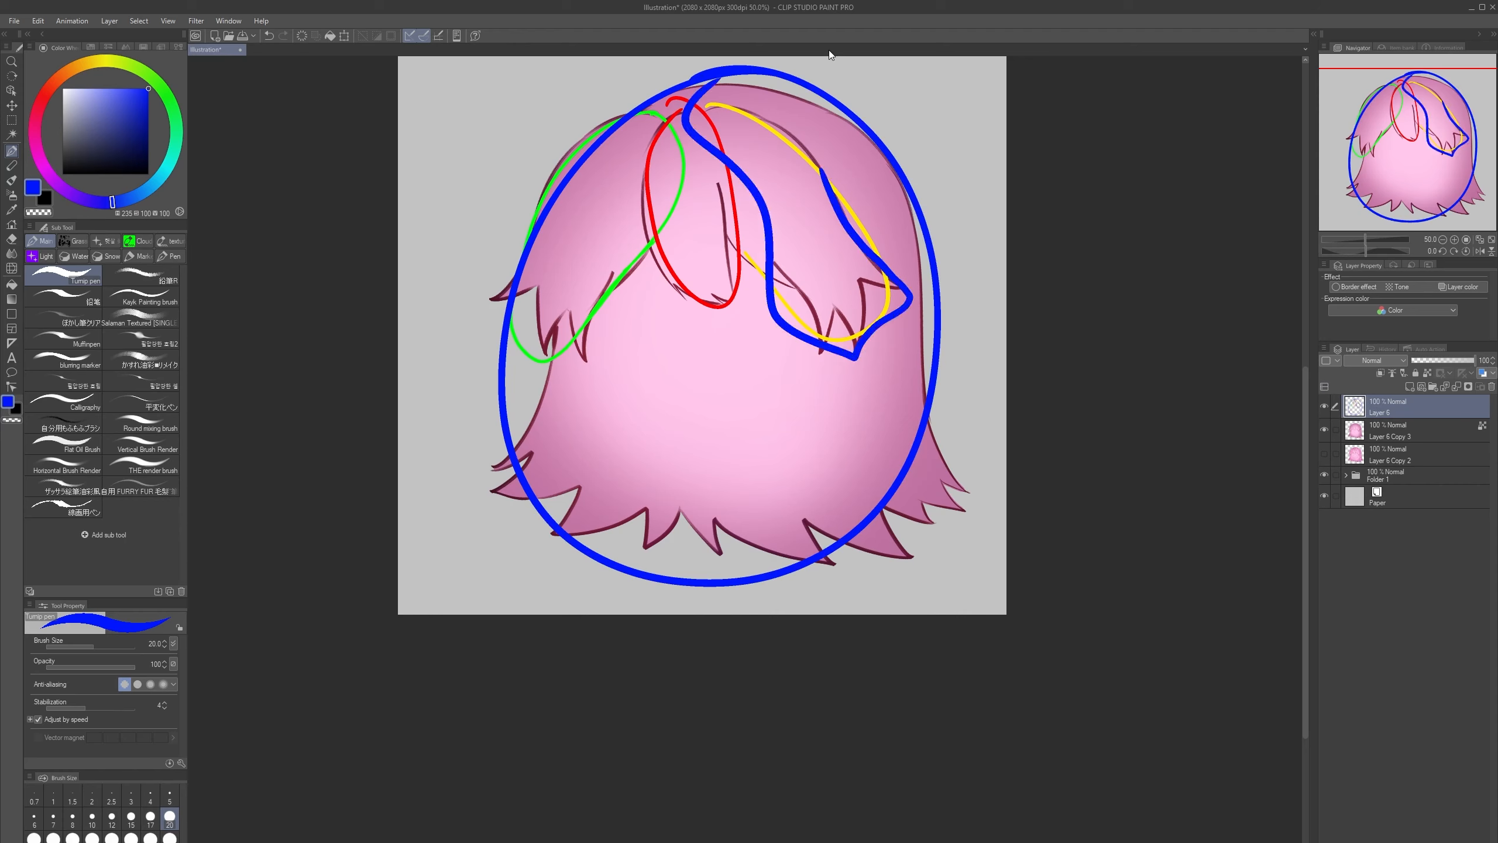
pyautogui.hotkey('ctrl', 'z')
pyautogui.hotkey('ctrl', 'z')
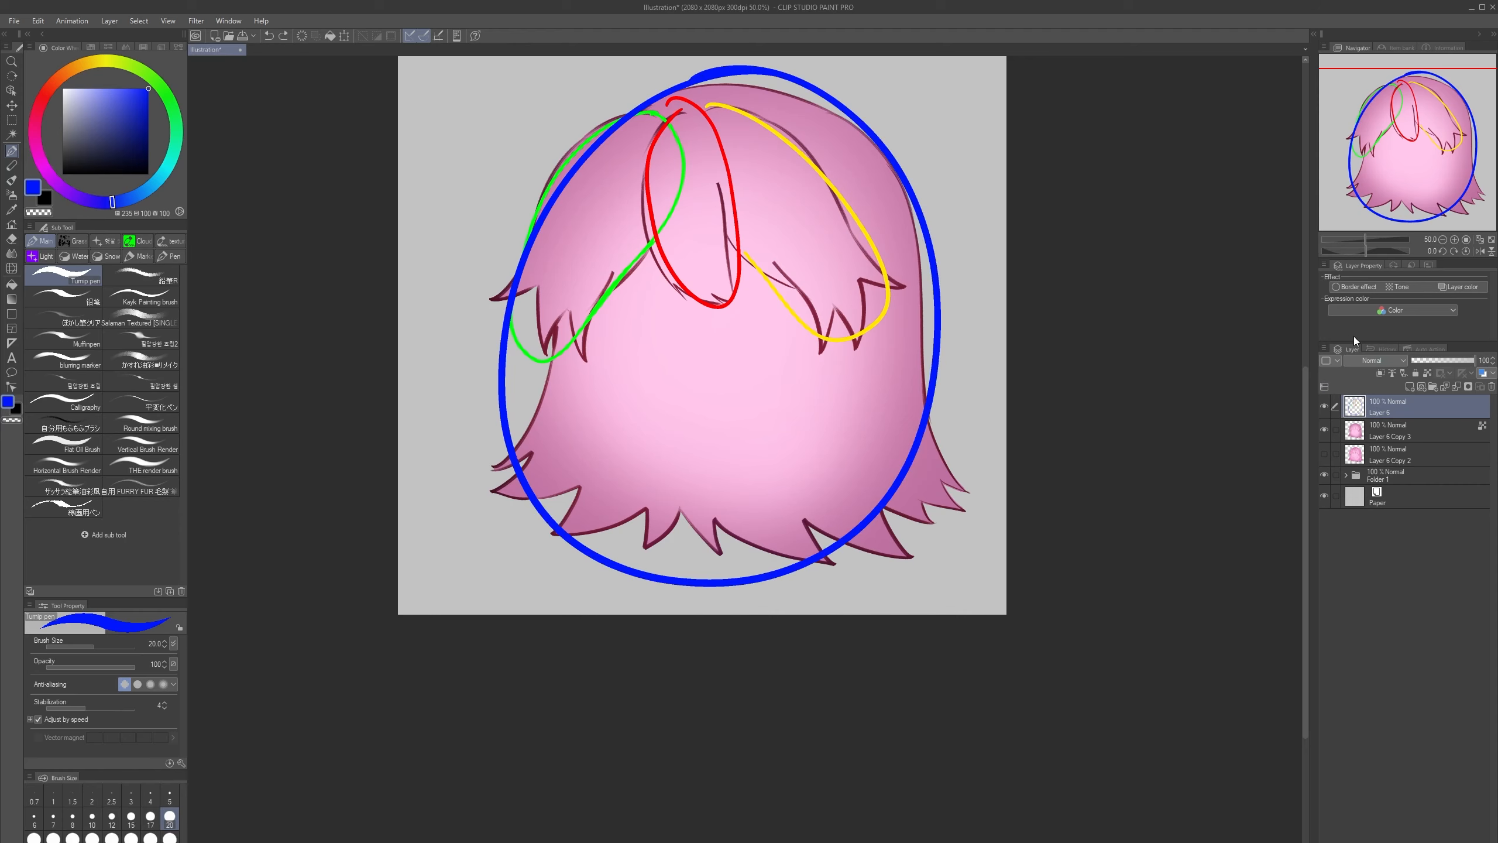
# - Hide the coloured section guides on Layer 6 and select the merged hair layer Layer 6 Copy 3
pyautogui.click(1324, 407)
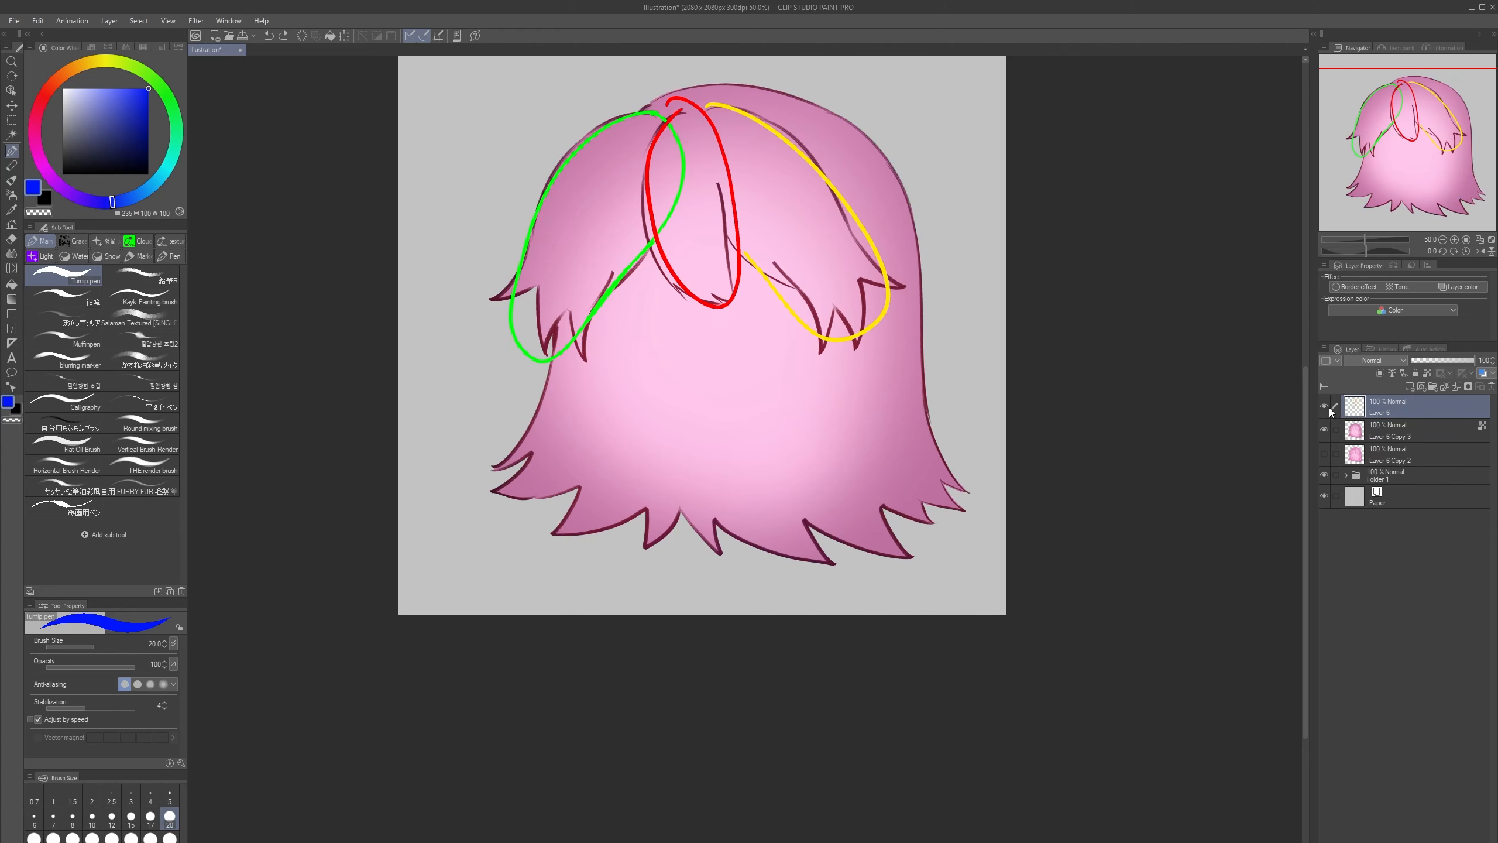
pyautogui.click(1387, 437)
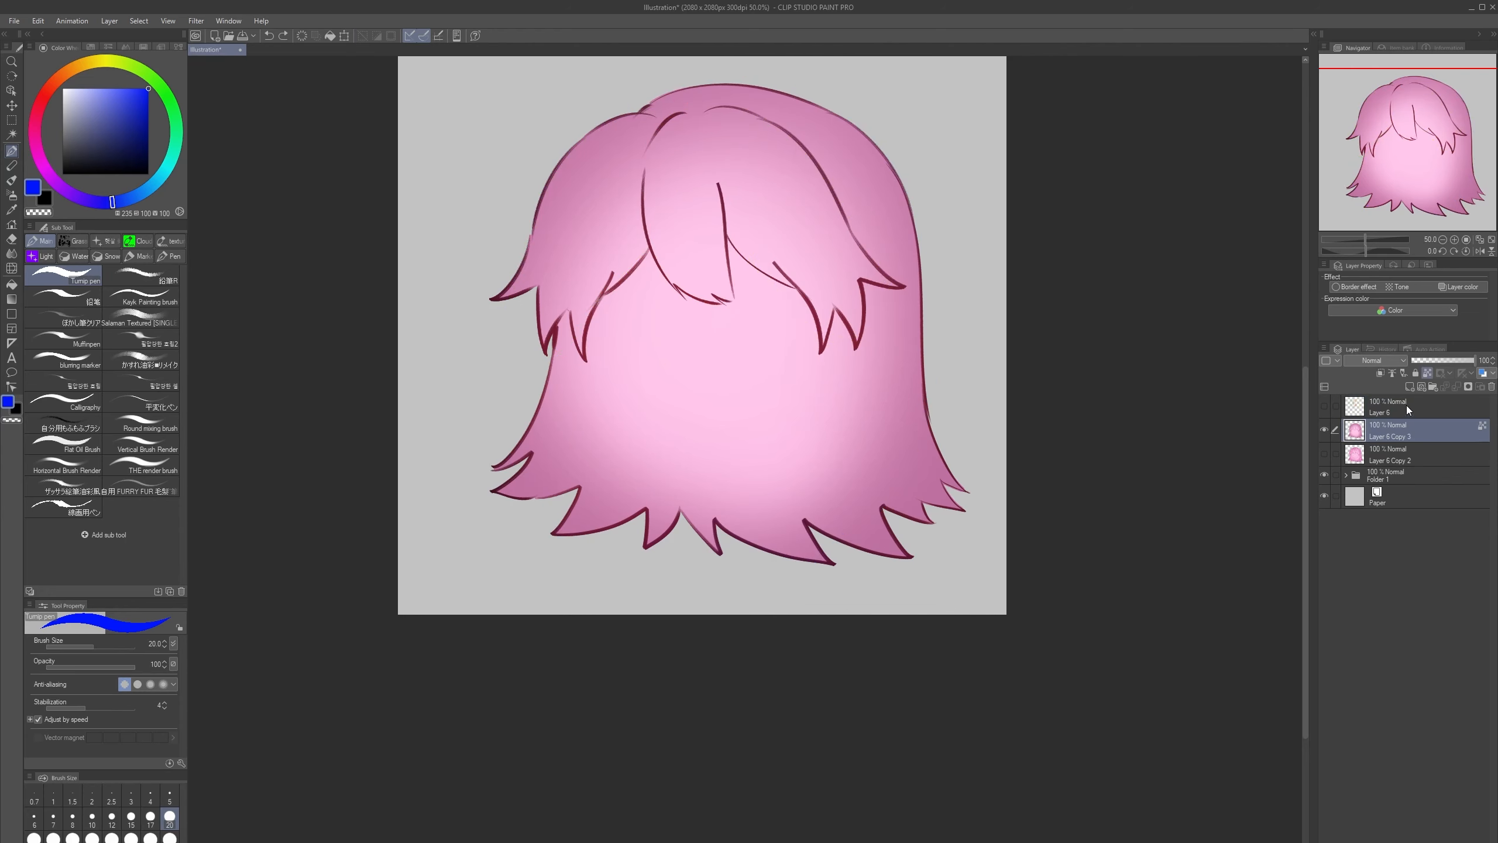
pyautogui.scroll(2, 681, 364)
pyautogui.press('[')
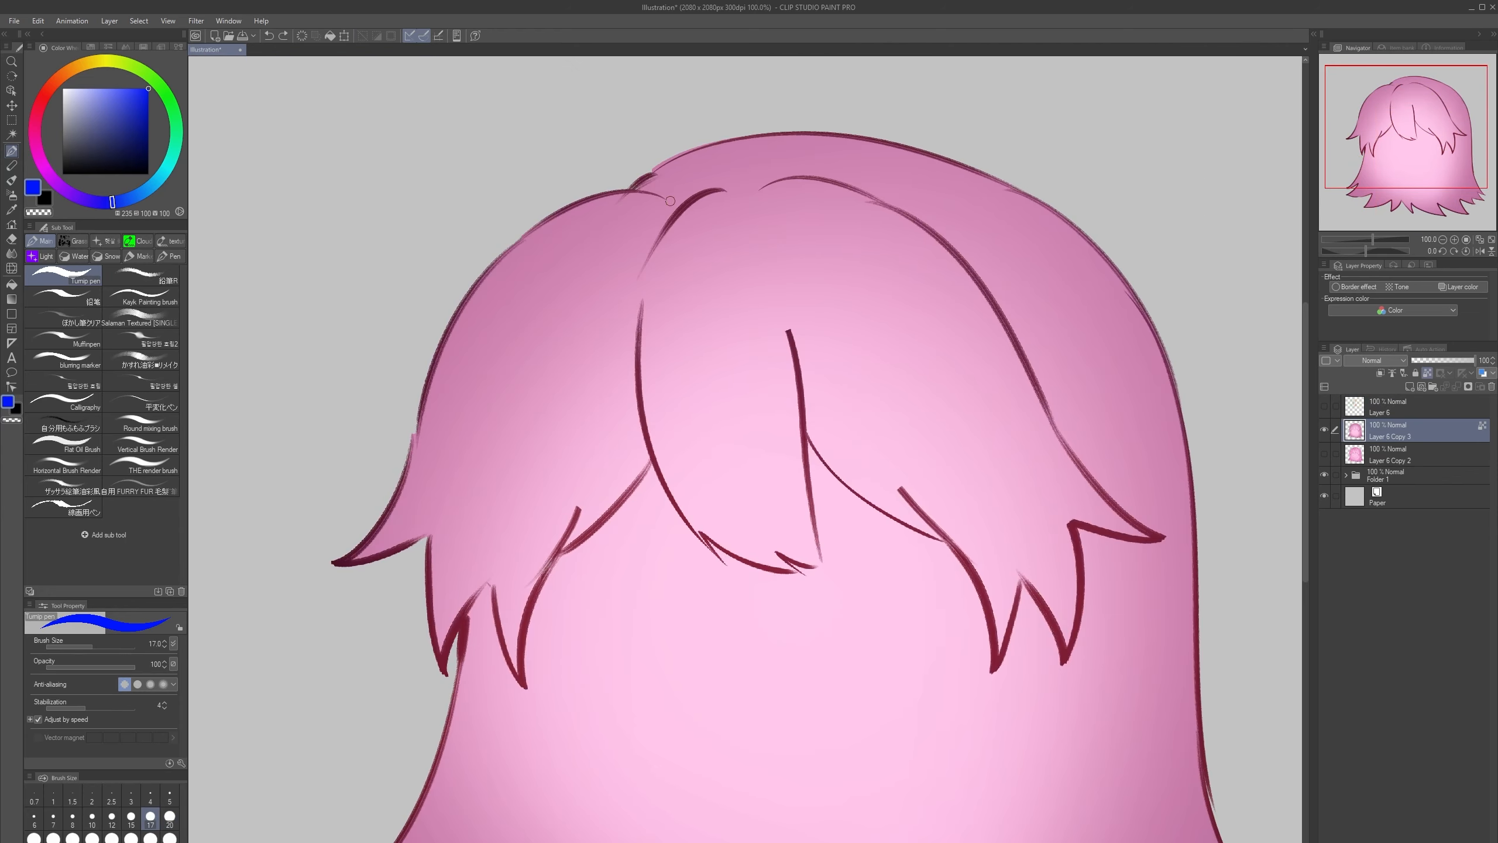
pyautogui.click(1406, 411)
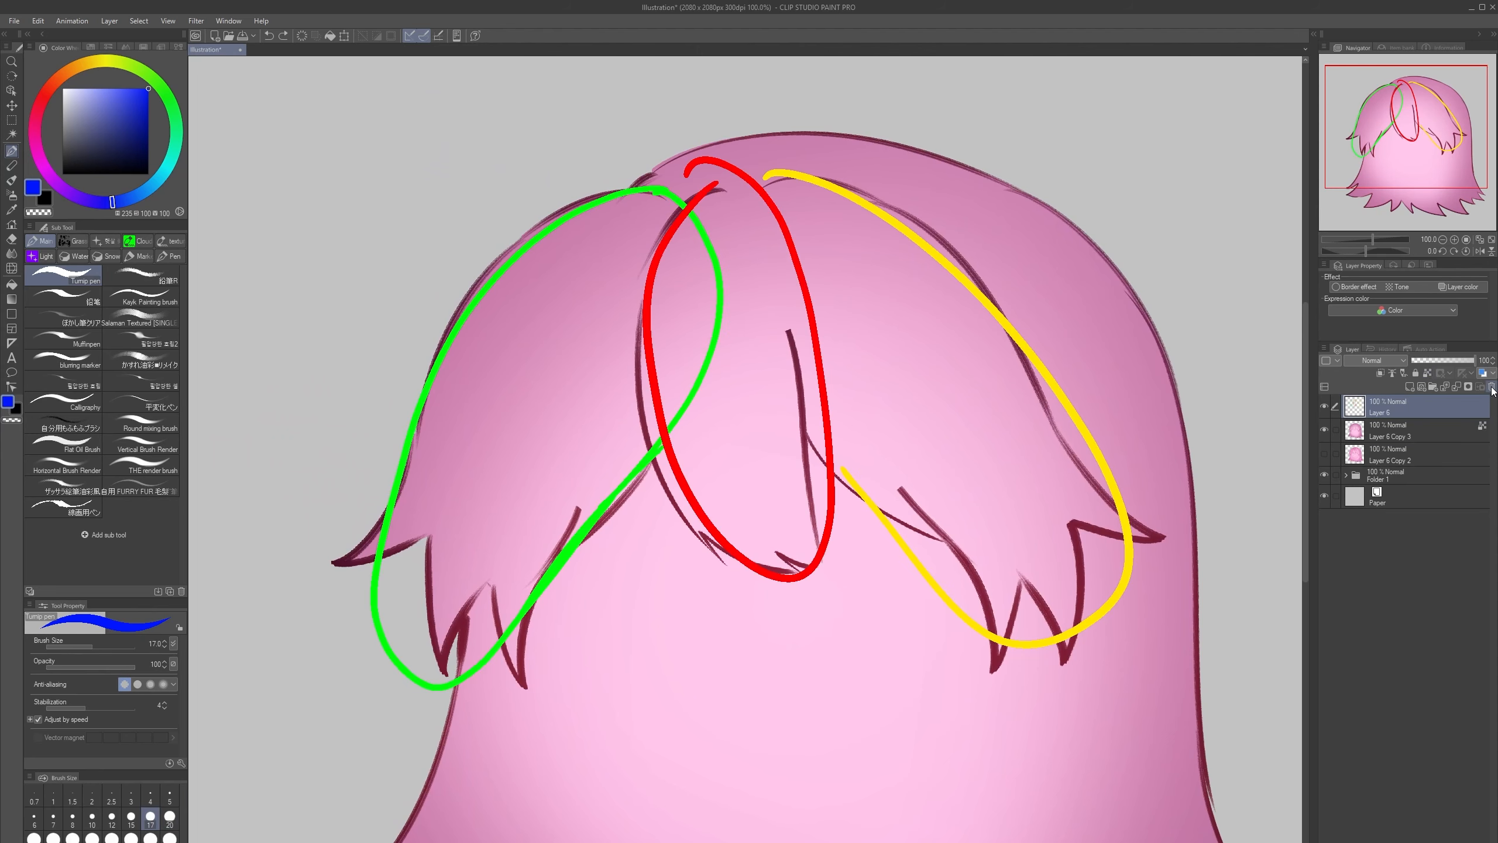
pyautogui.moveTo(658, 195)
pyautogui.mouseDown()
pyautogui.moveTo(729, 309)
pyautogui.moveTo(519, 619)
pyautogui.moveTo(502, 240)
pyautogui.moveTo(640, 177)
pyautogui.mouseUp()
pyautogui.click(1324, 406)
pyautogui.click(1360, 431)
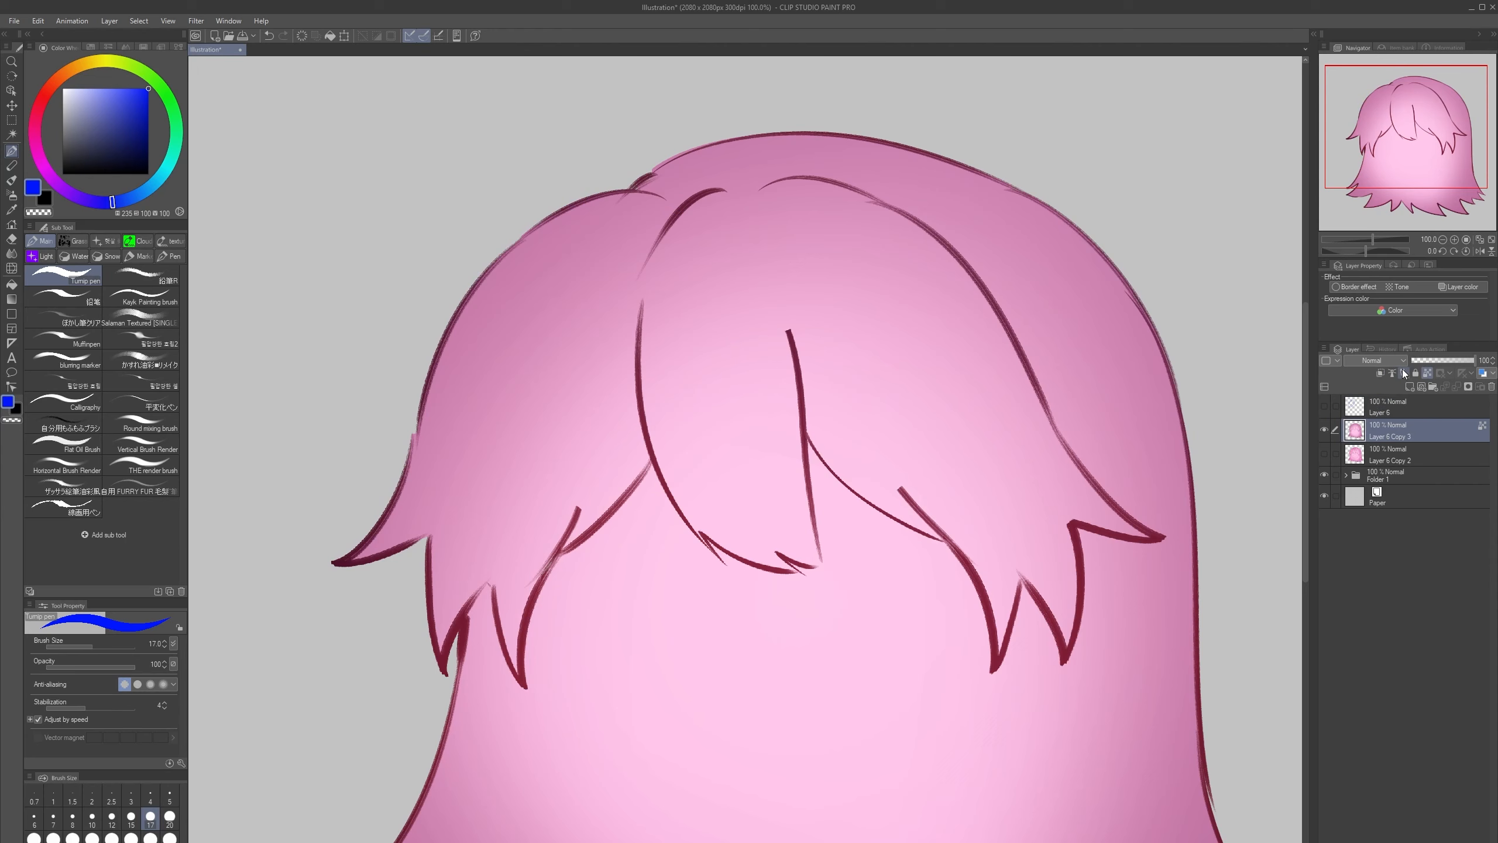
# - Sample the light pink beside the centre bang and paint a highlight along the outer edge of the left bangs with brush size 8
pyautogui.scroll(2, 919, 425)
pyautogui.press('[')
pyautogui.press('[')
pyautogui.keyDown('alt'); pyautogui.click(497, 481); pyautogui.keyUp('alt')
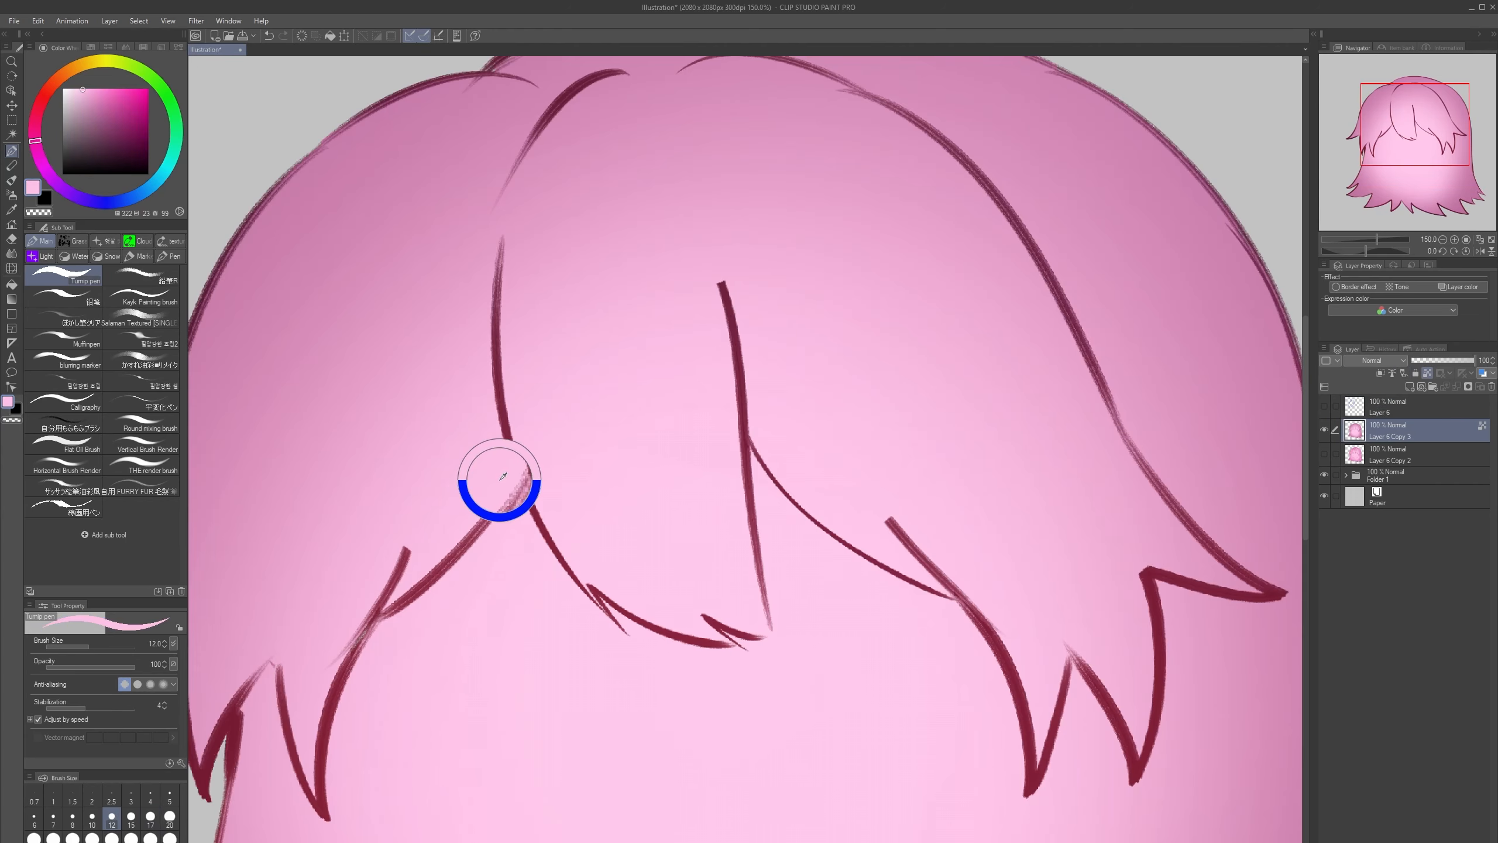
pyautogui.moveTo(558, 488)
pyautogui.mouseDown()
pyautogui.moveTo(754, 491)
pyautogui.moveTo(945, 459)
pyautogui.mouseUp()
pyautogui.keyDown('alt'); pyautogui.click(873, 428); pyautogui.keyUp('alt')
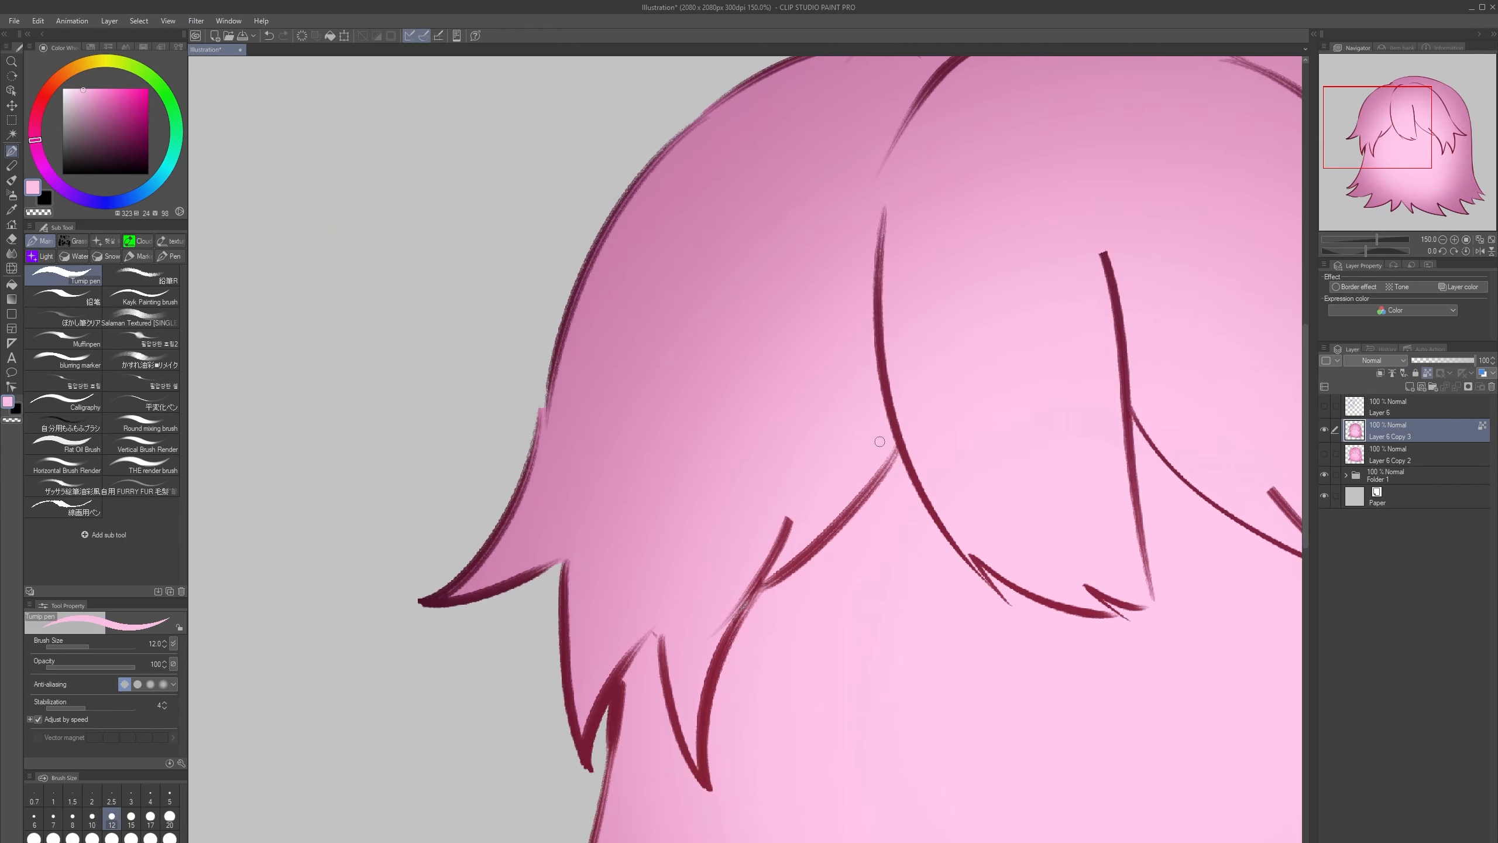
pyautogui.moveTo(845, 285); pyautogui.dragTo(785, 432)
pyautogui.press('[')
pyautogui.press('[')
pyautogui.moveTo(843, 199); pyautogui.dragTo(588, 376)
pyautogui.hotkey('ctrl', 'z')
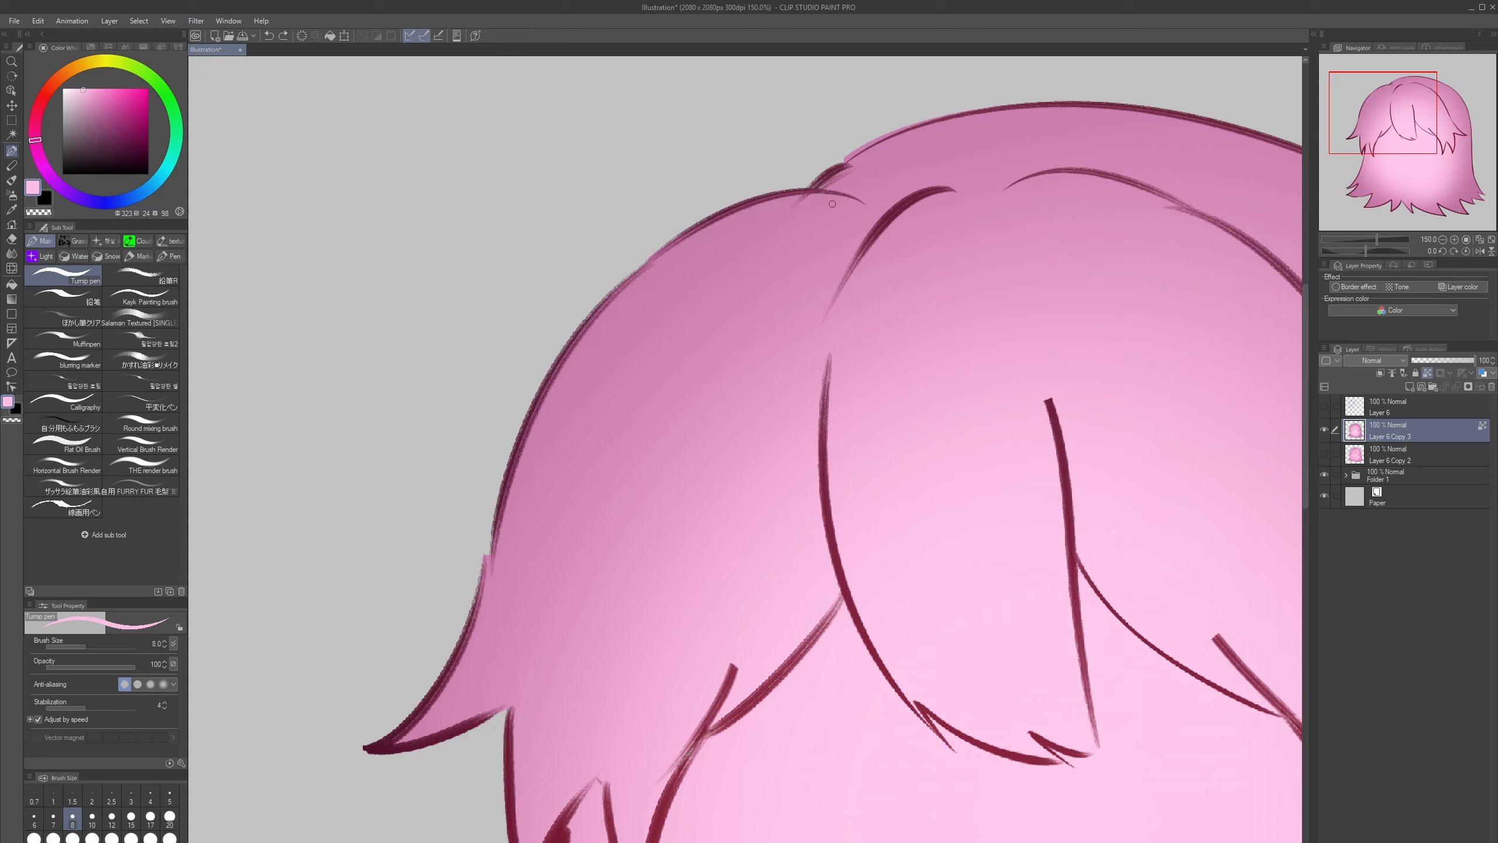
pyautogui.moveTo(848, 210)
pyautogui.mouseDown()
pyautogui.moveTo(733, 230)
pyautogui.moveTo(600, 341)
pyautogui.moveTo(505, 579)
pyautogui.moveTo(810, 200)
pyautogui.moveTo(620, 305)
pyautogui.moveTo(497, 583)
pyautogui.mouseUp()
pyautogui.hotkey('ctrl', 'z')
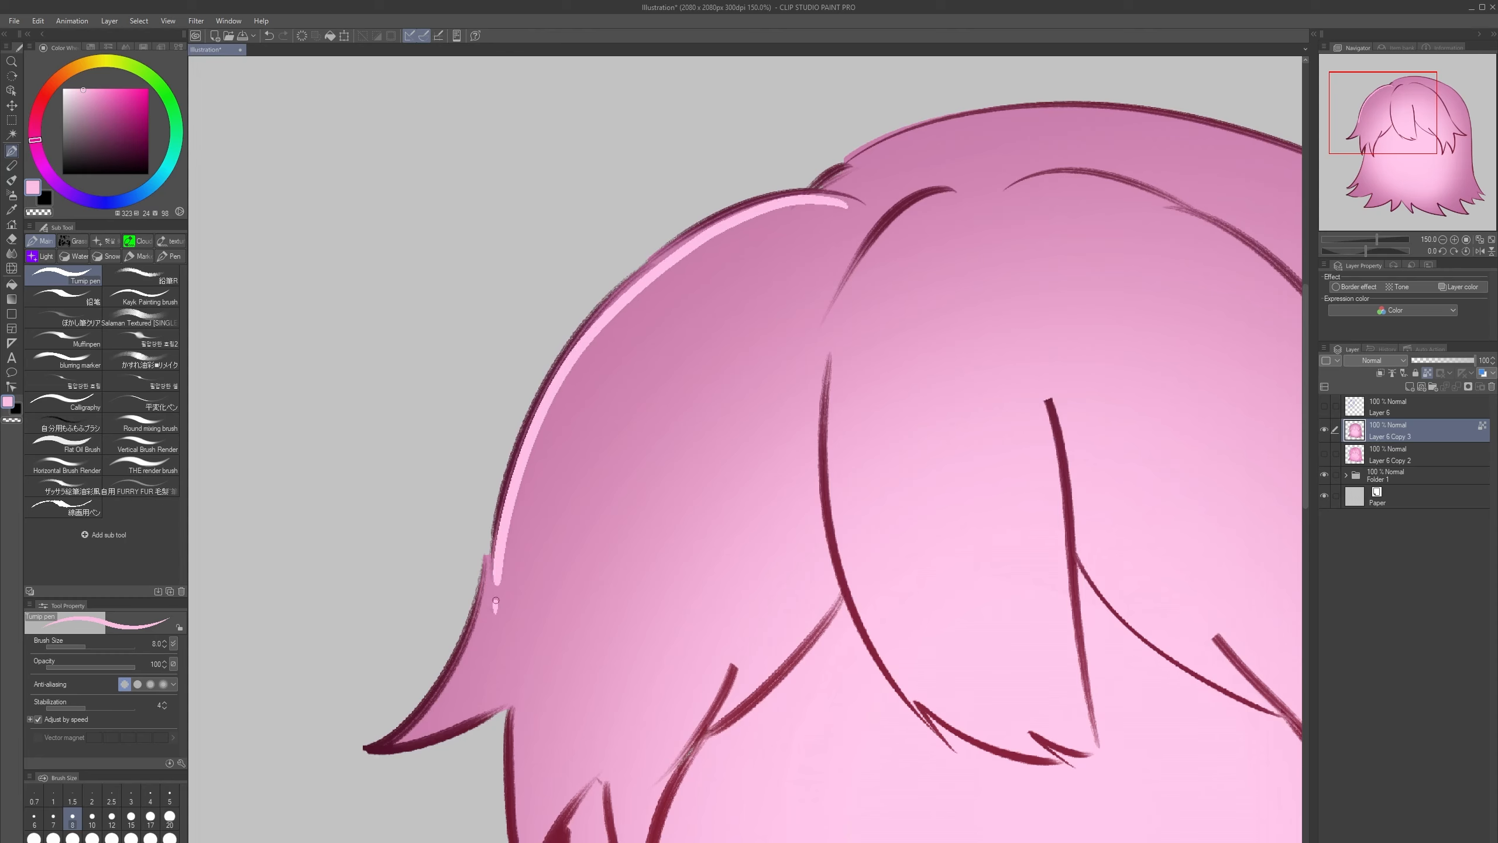
pyautogui.moveTo(826, 197); pyautogui.dragTo(802, 207)
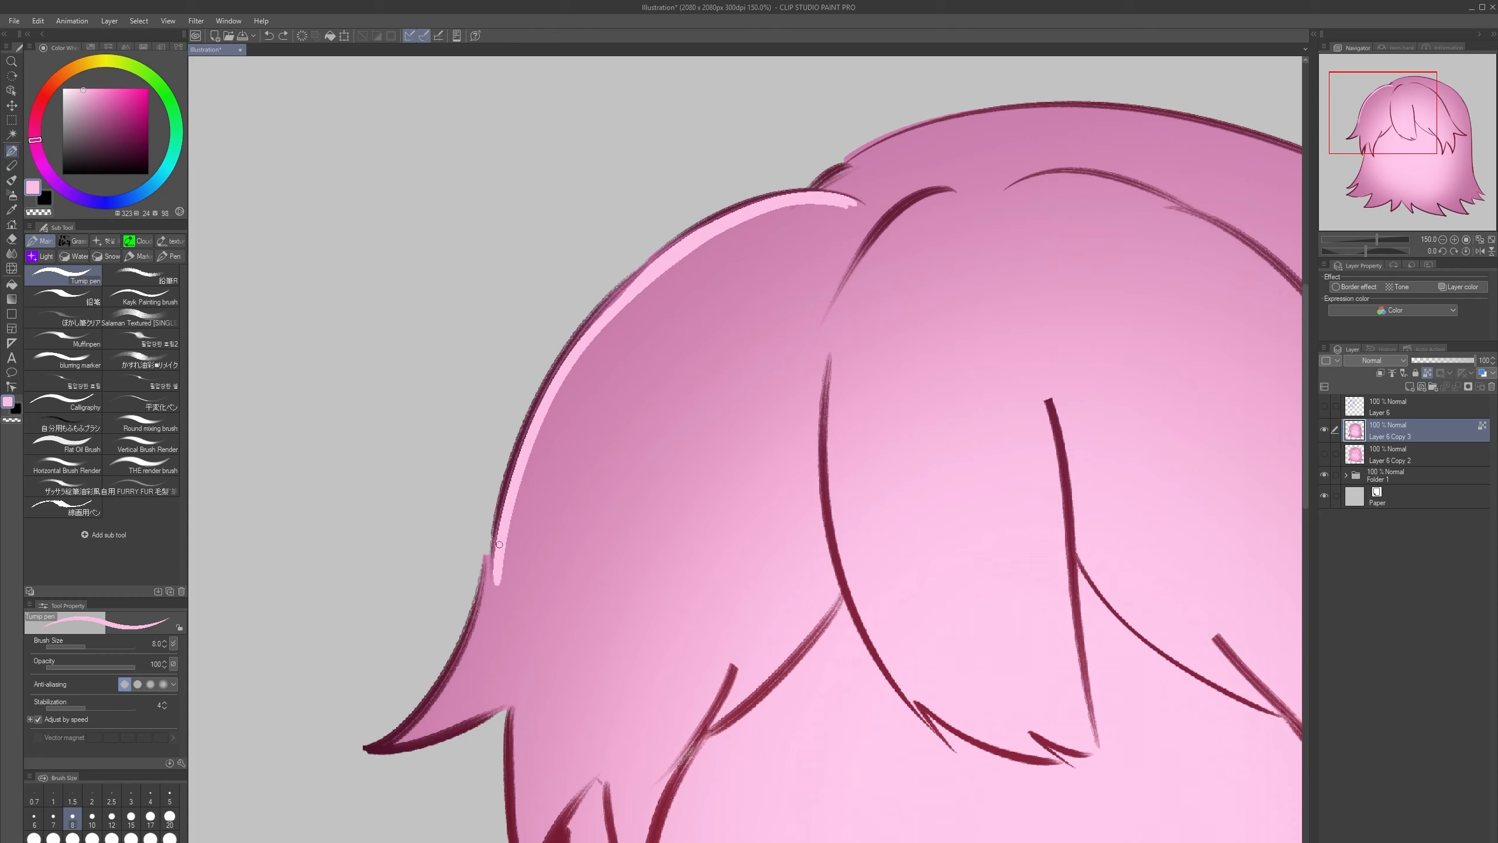
# - Undo the recent highlight strokes along the outer edge of the left bangs
pyautogui.moveTo(497, 554); pyautogui.dragTo(427, 722)
pyautogui.hotkey('ctrl', 'z')
pyautogui.hotkey('ctrl', 'z')
pyautogui.hotkey('ctrl', 'z')
# - Try a slightly deeper pink highlight along the outer edge of the left bangs with brush size 12
pyautogui.moveTo(825, 599); pyautogui.dragTo(746, 537)
pyautogui.press(']')
pyautogui.press(']')
pyautogui.moveTo(861, 208)
pyautogui.mouseDown()
pyautogui.moveTo(622, 289)
pyautogui.moveTo(857, 205)
pyautogui.moveTo(527, 494)
pyautogui.moveTo(527, 512)
pyautogui.mouseUp()
pyautogui.hotkey('ctrl', 'z')
pyautogui.moveTo(552, 390); pyautogui.dragTo(506, 534)
pyautogui.moveTo(564, 361); pyautogui.dragTo(500, 573)
pyautogui.moveTo(541, 450); pyautogui.dragTo(493, 622)
pyautogui.moveTo(523, 487); pyautogui.dragTo(460, 703)
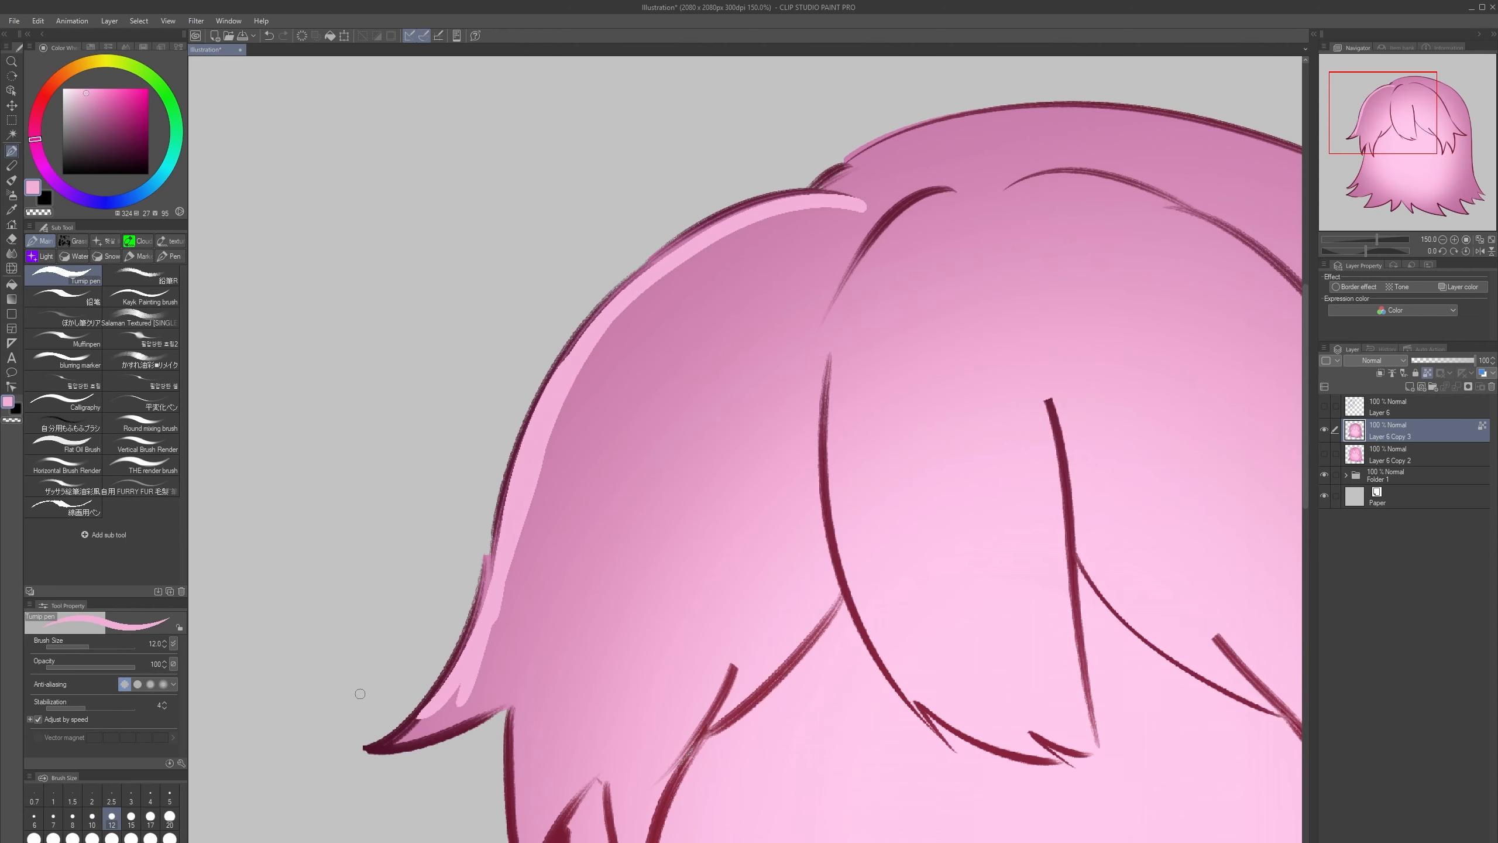
pyautogui.scroll(-4, 413, 666)
pyautogui.scroll(4, 466, 726)
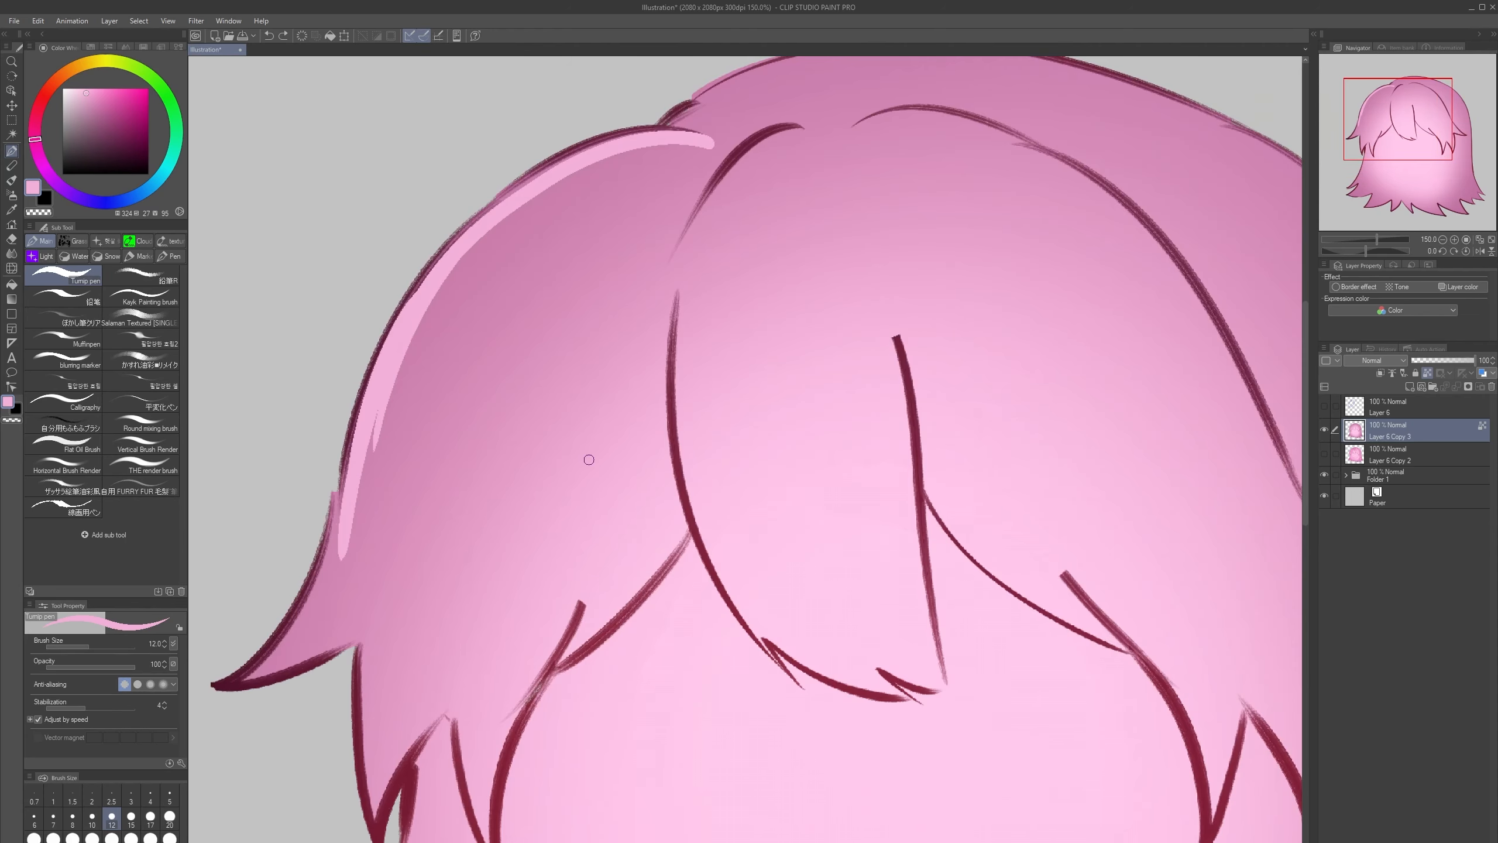
pyautogui.hotkey('ctrl', 'z')
pyautogui.hotkey('ctrl', 'z')
pyautogui.hotkey('ctrl', 'z')
pyautogui.hotkey('ctrl', 'z')
pyautogui.hotkey('ctrl', 'z')
pyautogui.hotkey('ctrl', 'z')
# - Sample the mid pink inside the left bangs and paint a highlight along their outer edge with brush size 15
pyautogui.keyDown('alt'); pyautogui.click(558, 397); pyautogui.keyUp('alt')
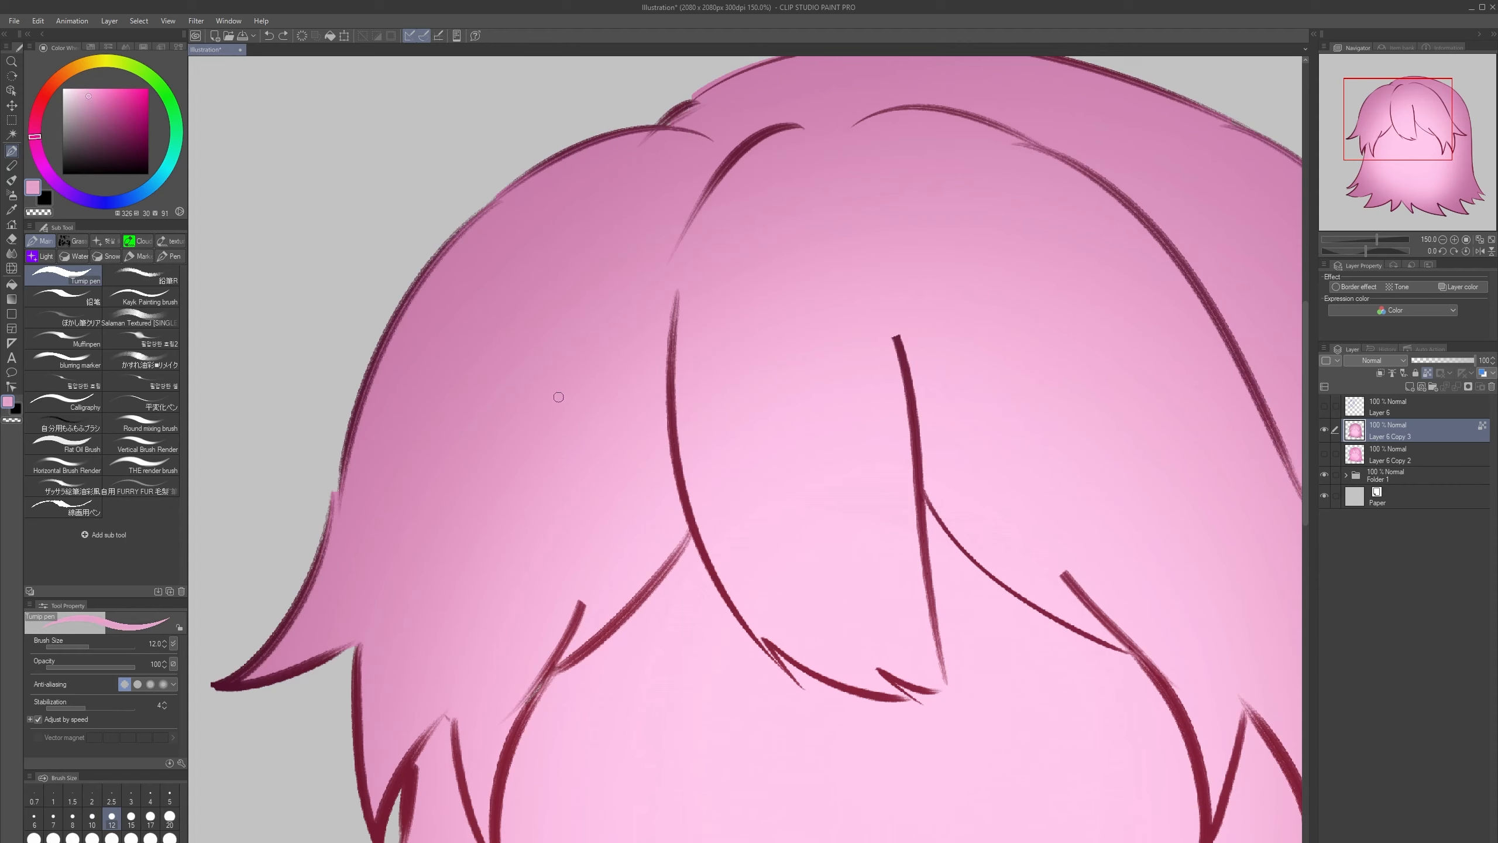
pyautogui.moveTo(685, 141); pyautogui.dragTo(431, 292)
pyautogui.hotkey('ctrl', 'z')
pyautogui.press(']')
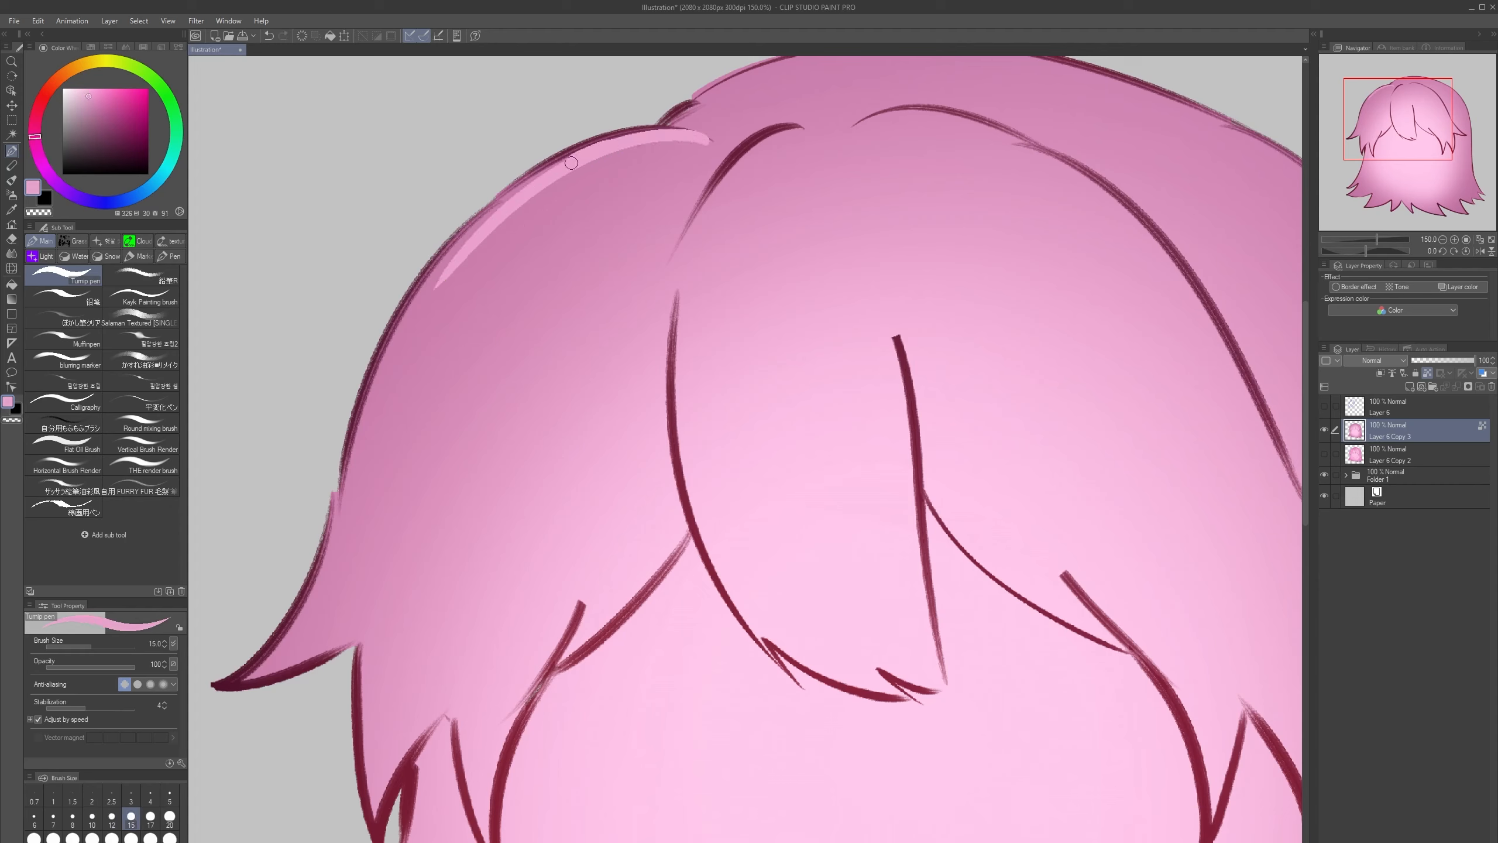
pyautogui.moveTo(575, 162); pyautogui.dragTo(385, 367)
pyautogui.moveTo(462, 254); pyautogui.dragTo(347, 482)
pyautogui.moveTo(390, 370); pyautogui.dragTo(311, 639)
pyautogui.moveTo(332, 526); pyautogui.dragTo(257, 676)
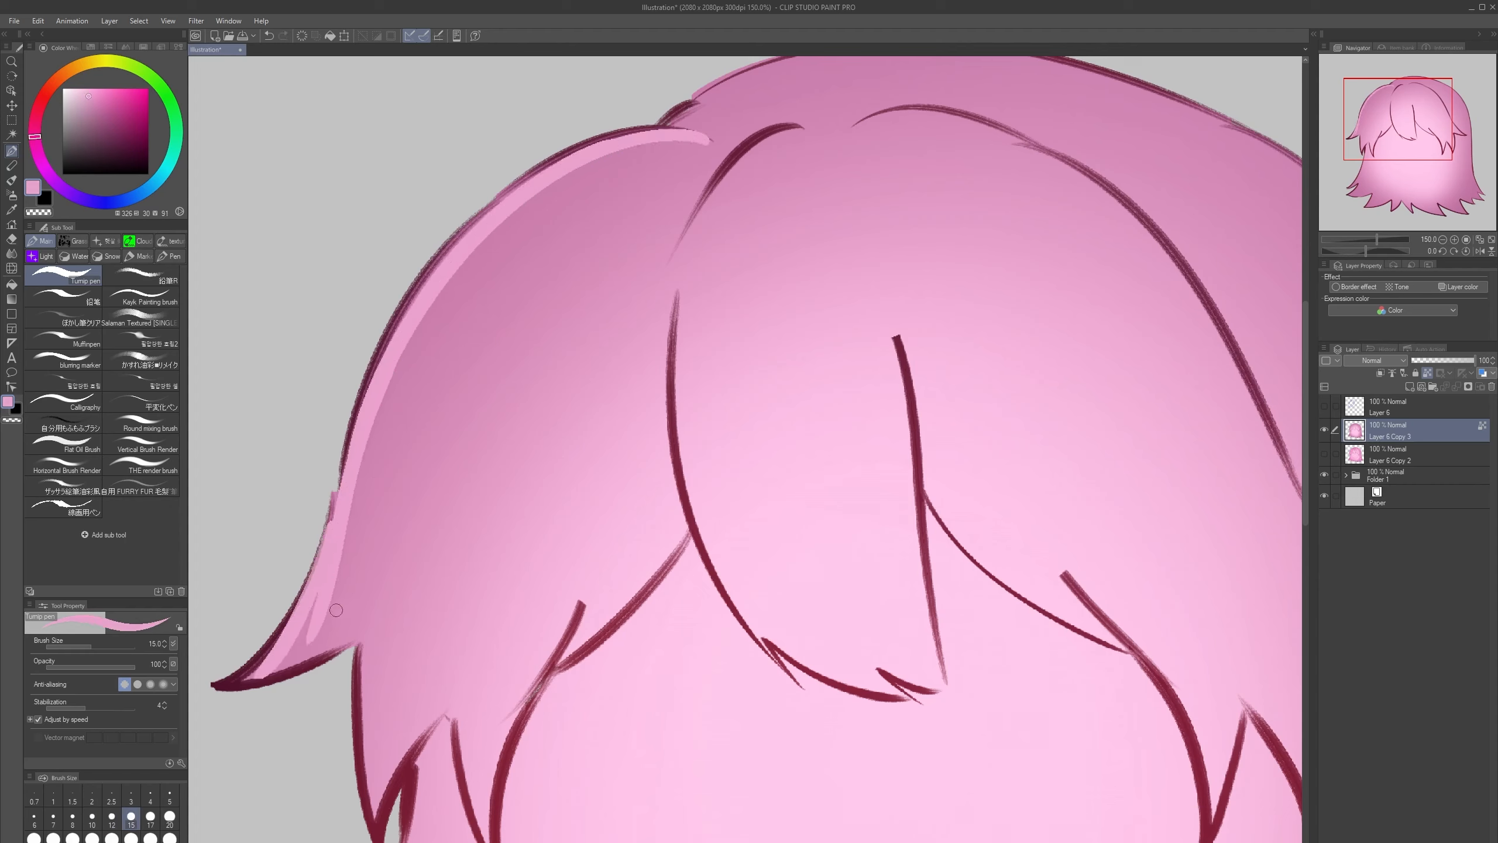
# - Redo the highlight toward the left bangs' outer tip and extend it onto the strand below with brush size 12
pyautogui.hotkey('ctrl', 'z')
pyautogui.moveTo(323, 577); pyautogui.dragTo(254, 674)
pyautogui.press('[')
pyautogui.moveTo(327, 608)
pyautogui.mouseDown()
pyautogui.moveTo(261, 682)
pyautogui.moveTo(375, 620)
pyautogui.moveTo(379, 749)
pyautogui.mouseUp()
pyautogui.scroll(-2, 406, 842)
pyautogui.moveTo(890, 804)
pyautogui.mouseDown()
pyautogui.moveTo(967, 683)
pyautogui.moveTo(1038, 611)
pyautogui.mouseUp()
pyautogui.scroll(1, 744, 422)
# - Create a new layer above the merged hair layer Layer 6 Copy 3
pyautogui.click(1411, 386)
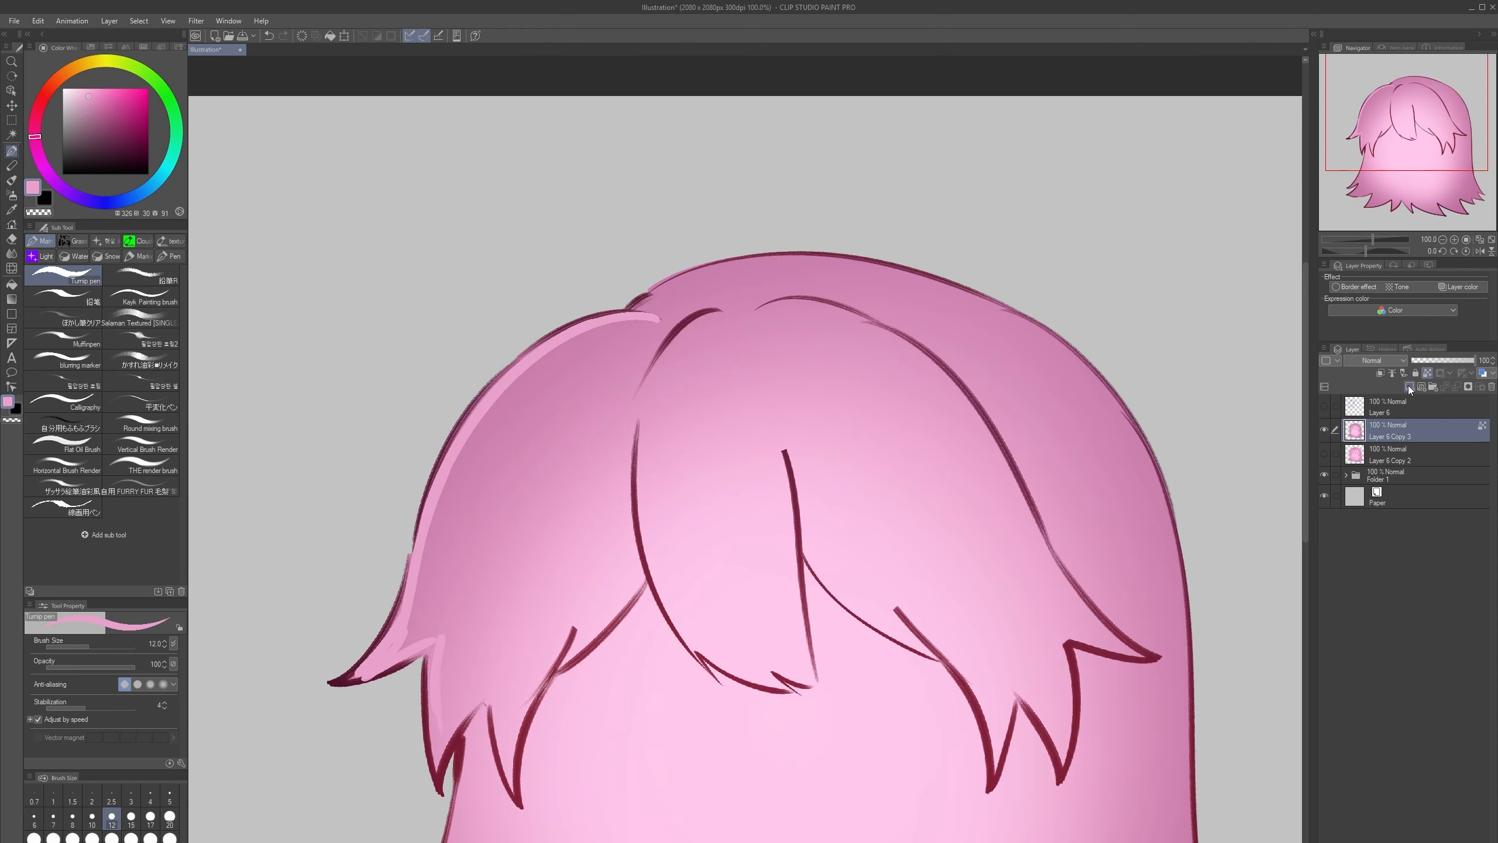
pyautogui.moveTo(418, 206); pyautogui.dragTo(766, 251)
pyautogui.scroll(1, 729, 219)
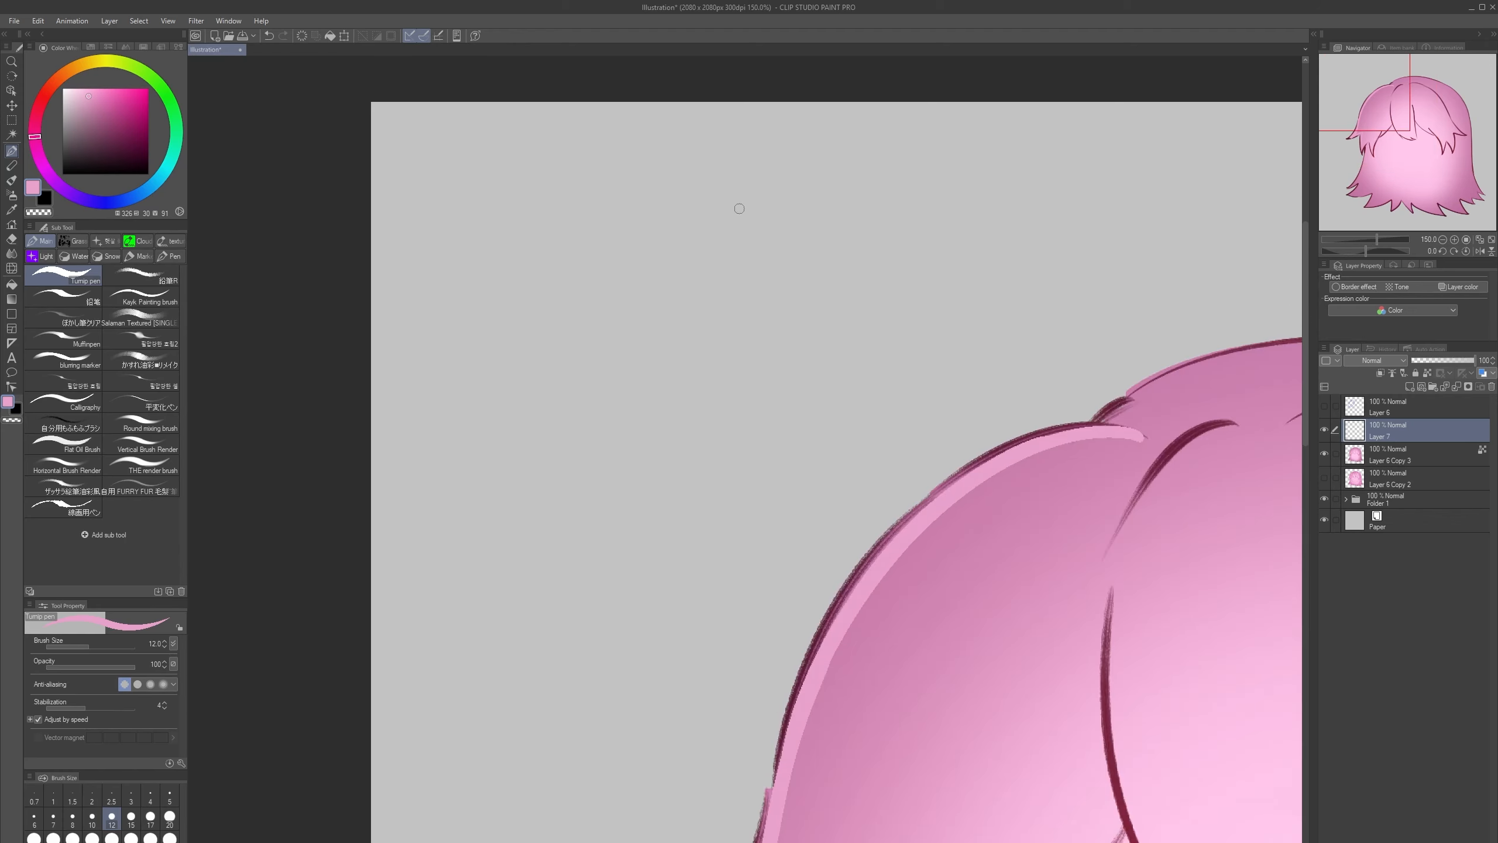
# - Try four separate vertical pink strokes of decreasing length on the empty background with brush size 25
pyautogui.press(']')
pyautogui.press(']')
pyautogui.press(']')
pyautogui.press(']')
pyautogui.moveTo(736, 183); pyautogui.dragTo(743, 360)
pyautogui.moveTo(766, 237); pyautogui.dragTo(768, 370)
pyautogui.moveTo(797, 255); pyautogui.dragTo(803, 357)
pyautogui.moveTo(840, 292); pyautogui.dragTo(842, 369)
pyautogui.moveTo(1114, 247); pyautogui.dragTo(977, 258)
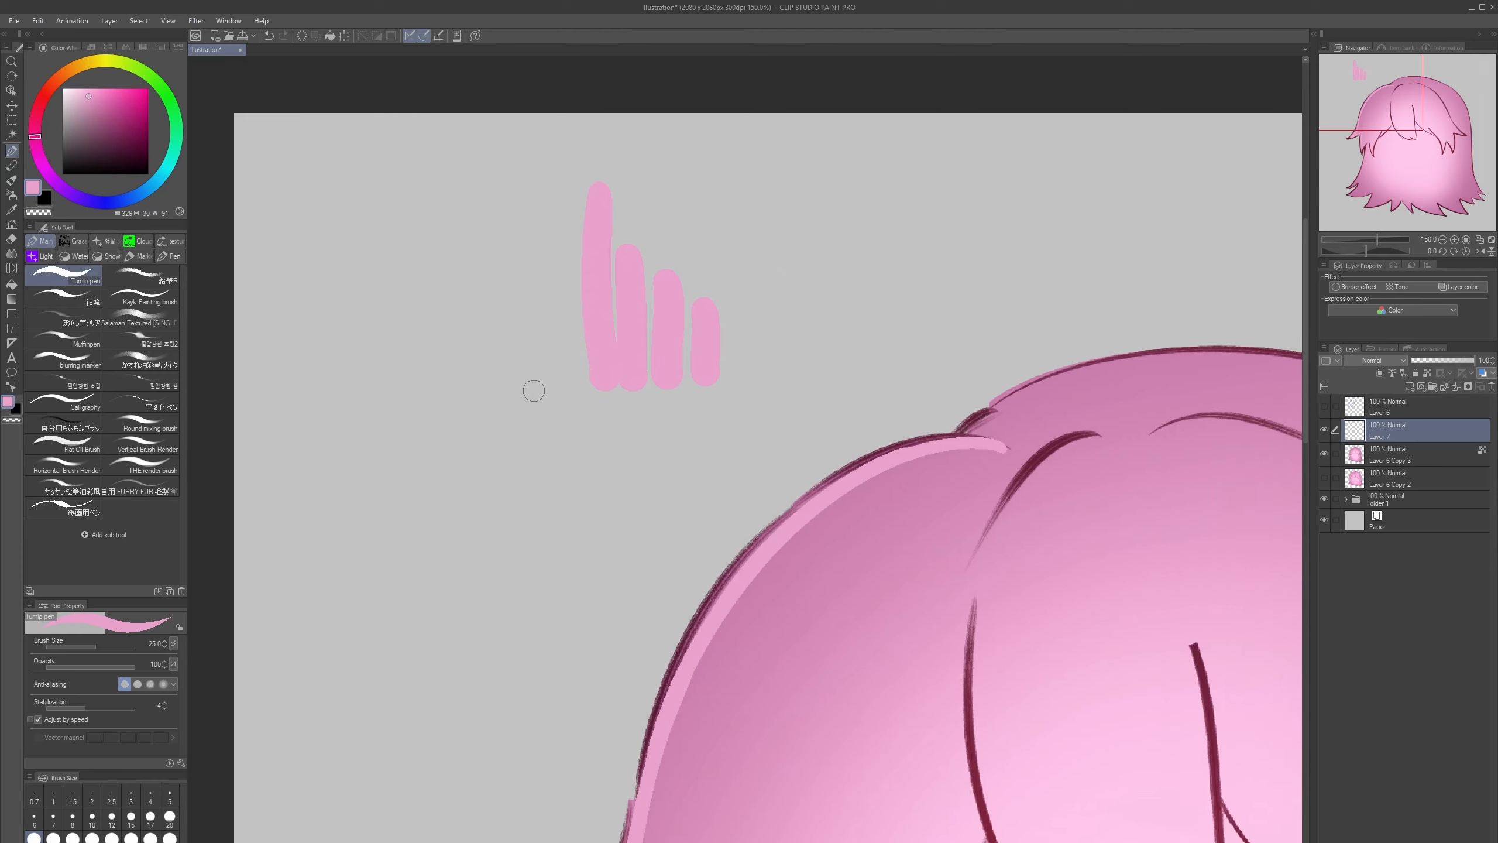
pyautogui.moveTo(534, 391)
pyautogui.mouseDown()
pyautogui.moveTo(585, 150)
pyautogui.moveTo(522, 410)
pyautogui.mouseUp()
pyautogui.hotkey('ctrl', 'z')
pyautogui.hotkey('ctrl', 'z')
pyautogui.hotkey('ctrl', 'z')
pyautogui.hotkey('ctrl', 'z')
pyautogui.hotkey('ctrl', 'z')
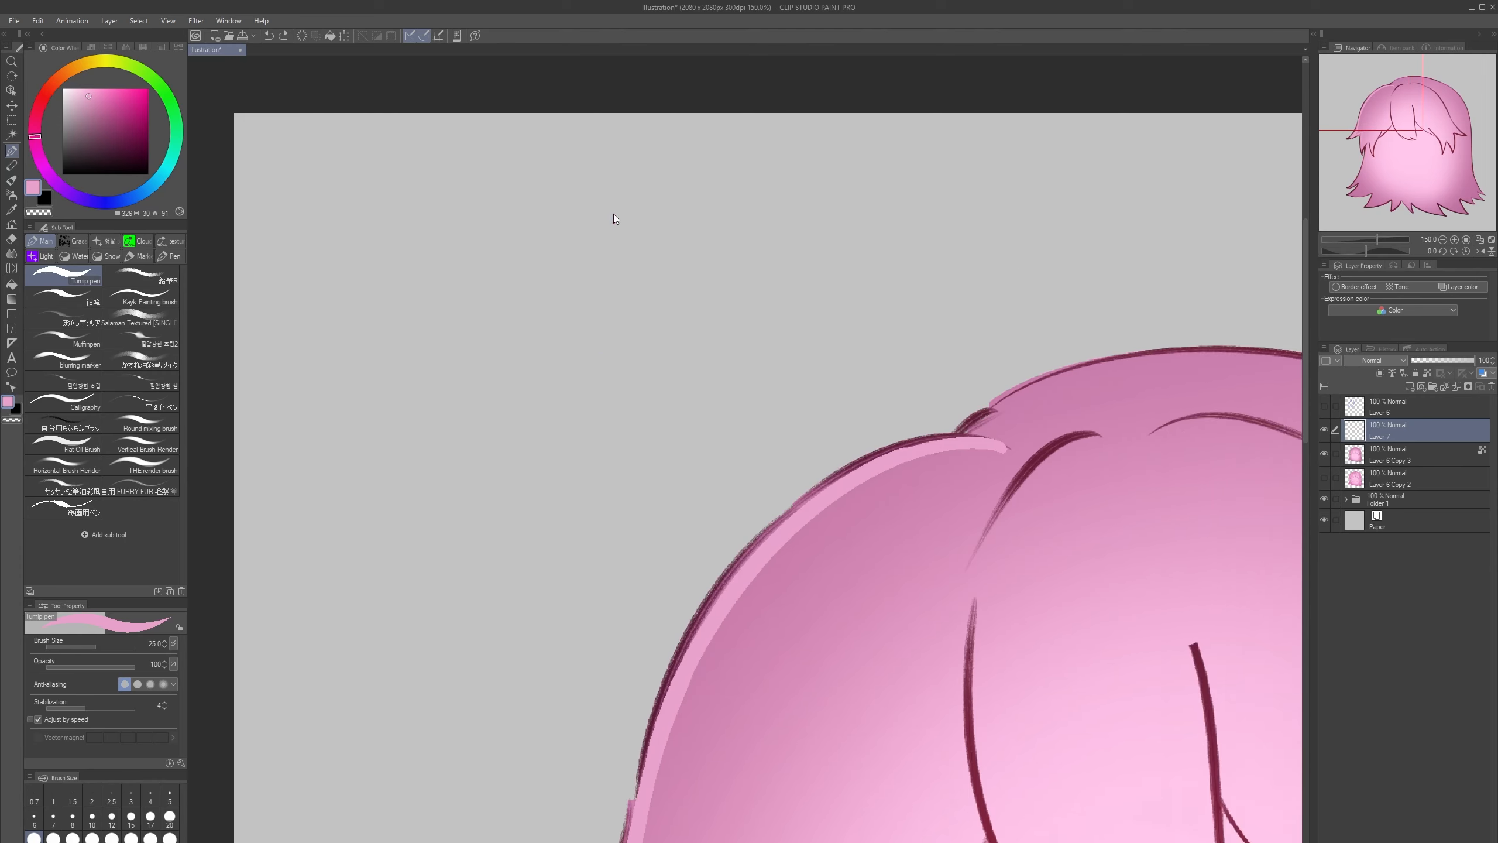
# - Try a scalloped patch of overlapping short strokes on the empty background with brush size 17
pyautogui.press('[')
pyautogui.press('[')
pyautogui.moveTo(611, 210)
pyautogui.mouseDown()
pyautogui.moveTo(619, 324)
pyautogui.moveTo(643, 301)
pyautogui.moveTo(675, 324)
pyautogui.moveTo(686, 311)
pyautogui.mouseUp()
pyautogui.hotkey('ctrl', 'z')
pyautogui.moveTo(813, 210)
pyautogui.mouseDown()
pyautogui.moveTo(818, 327)
pyautogui.moveTo(824, 241)
pyautogui.moveTo(838, 334)
pyautogui.moveTo(867, 268)
pyautogui.moveTo(882, 352)
pyautogui.moveTo(891, 284)
pyautogui.moveTo(916, 339)
pyautogui.mouseUp()
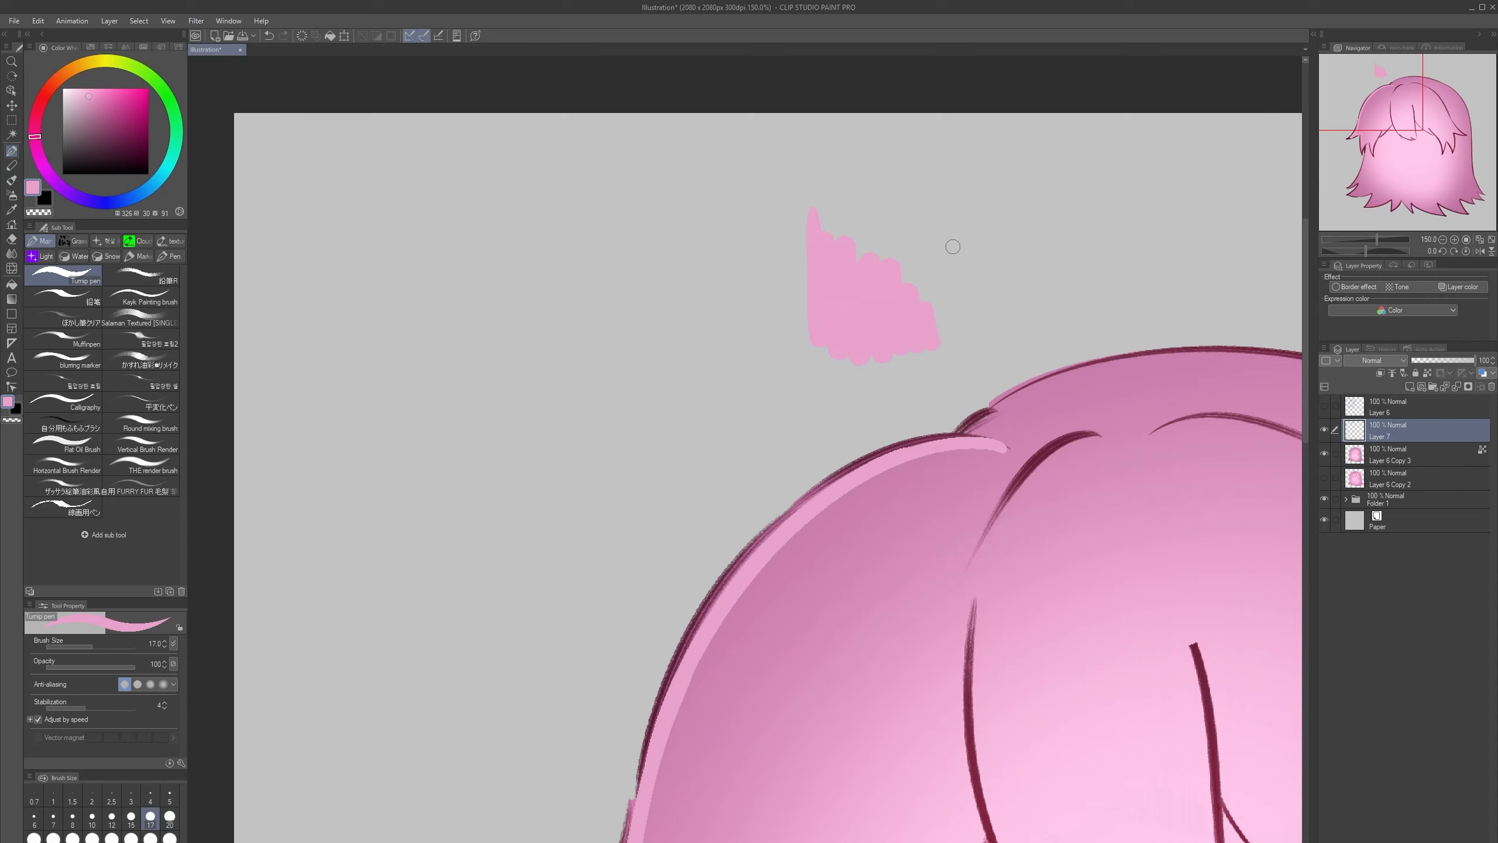
pyautogui.moveTo(977, 171); pyautogui.dragTo(877, 192)
pyautogui.hotkey('ctrl', 'z')
pyautogui.moveTo(763, 213)
pyautogui.mouseDown()
pyautogui.moveTo(791, 377)
pyautogui.moveTo(842, 301)
pyautogui.moveTo(864, 371)
pyautogui.moveTo(929, 327)
pyautogui.moveTo(907, 288)
pyautogui.moveTo(706, 152)
pyautogui.moveTo(476, 182)
pyautogui.mouseUp()
pyautogui.scroll(5, 858, 267)
pyautogui.press('[')
pyautogui.scroll(-10, 477, 181)
pyautogui.scroll(4, 662, 325)
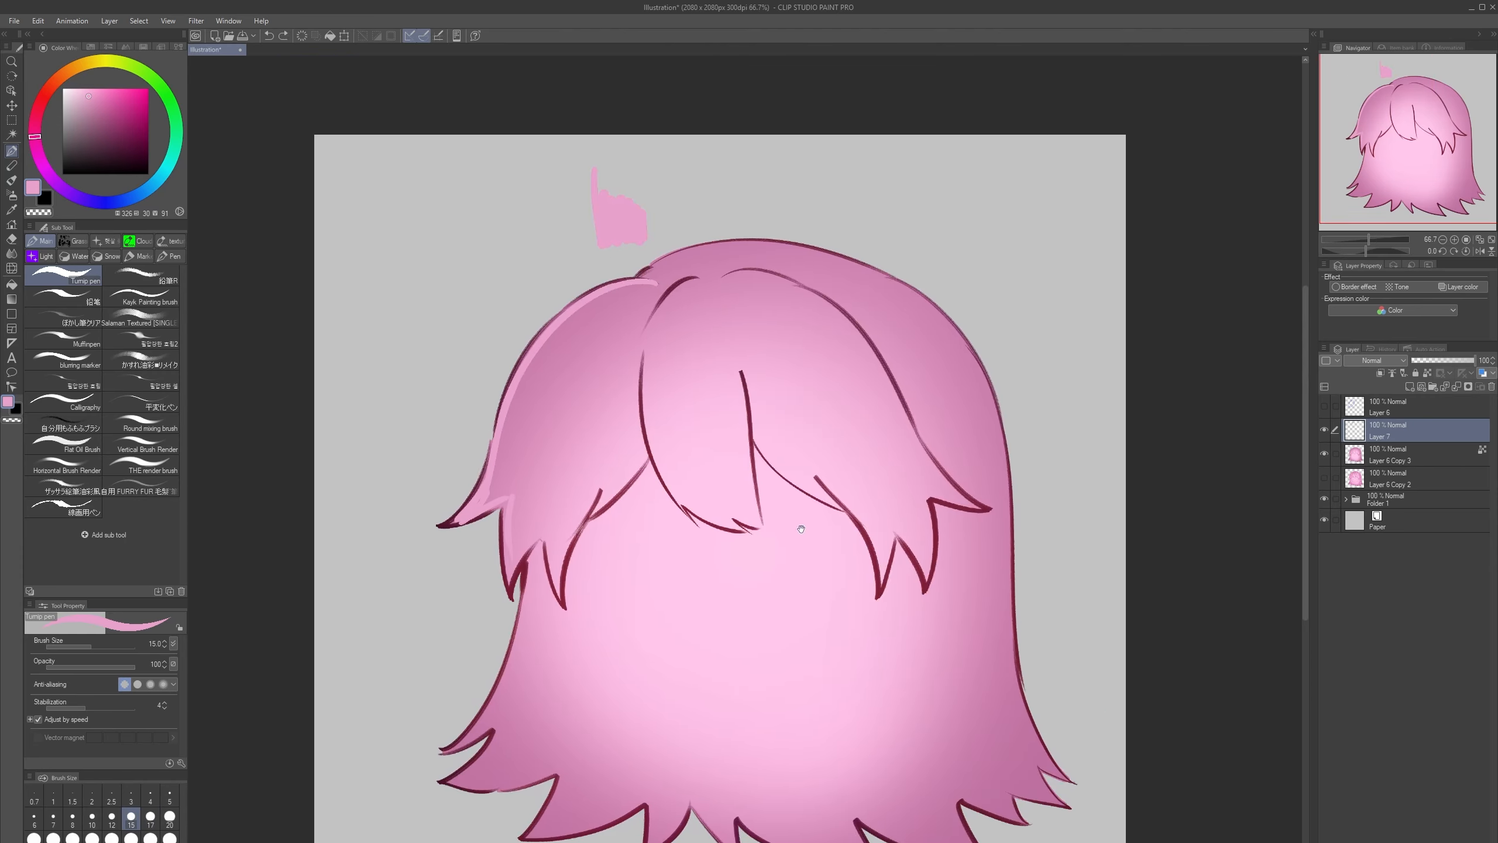
# - Try a scalloped light pink patch on the upper left bangs with brush size 25
pyautogui.press(']')
pyautogui.press(']')
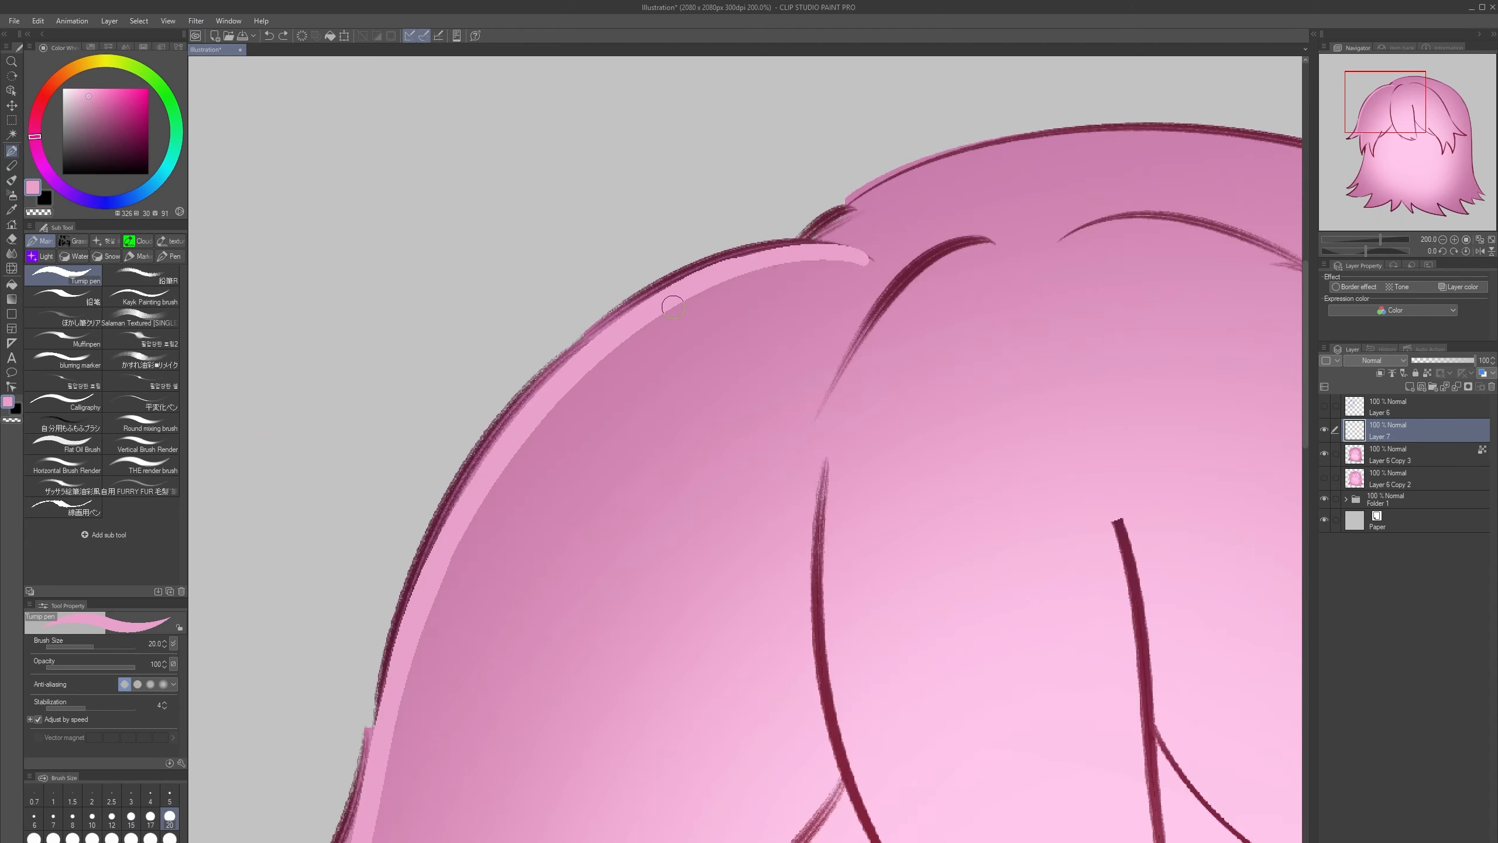
pyautogui.moveTo(699, 291)
pyautogui.mouseDown()
pyautogui.moveTo(573, 438)
pyautogui.moveTo(591, 445)
pyautogui.moveTo(647, 409)
pyautogui.moveTo(645, 538)
pyautogui.moveTo(691, 504)
pyautogui.moveTo(729, 545)
pyautogui.mouseUp()
pyautogui.scroll(-4, 811, 395)
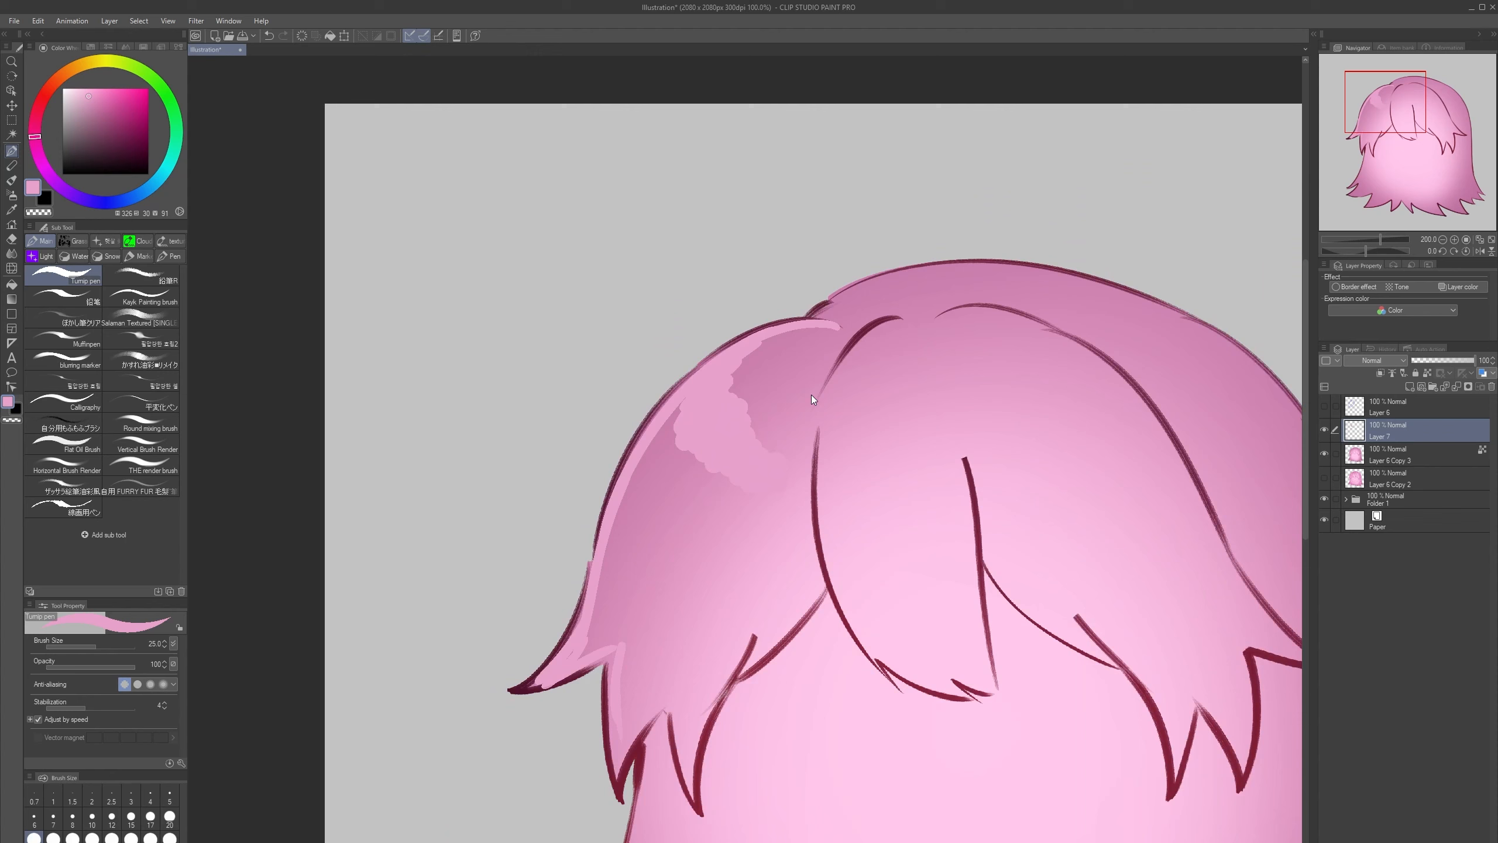
pyautogui.scroll(4, 811, 395)
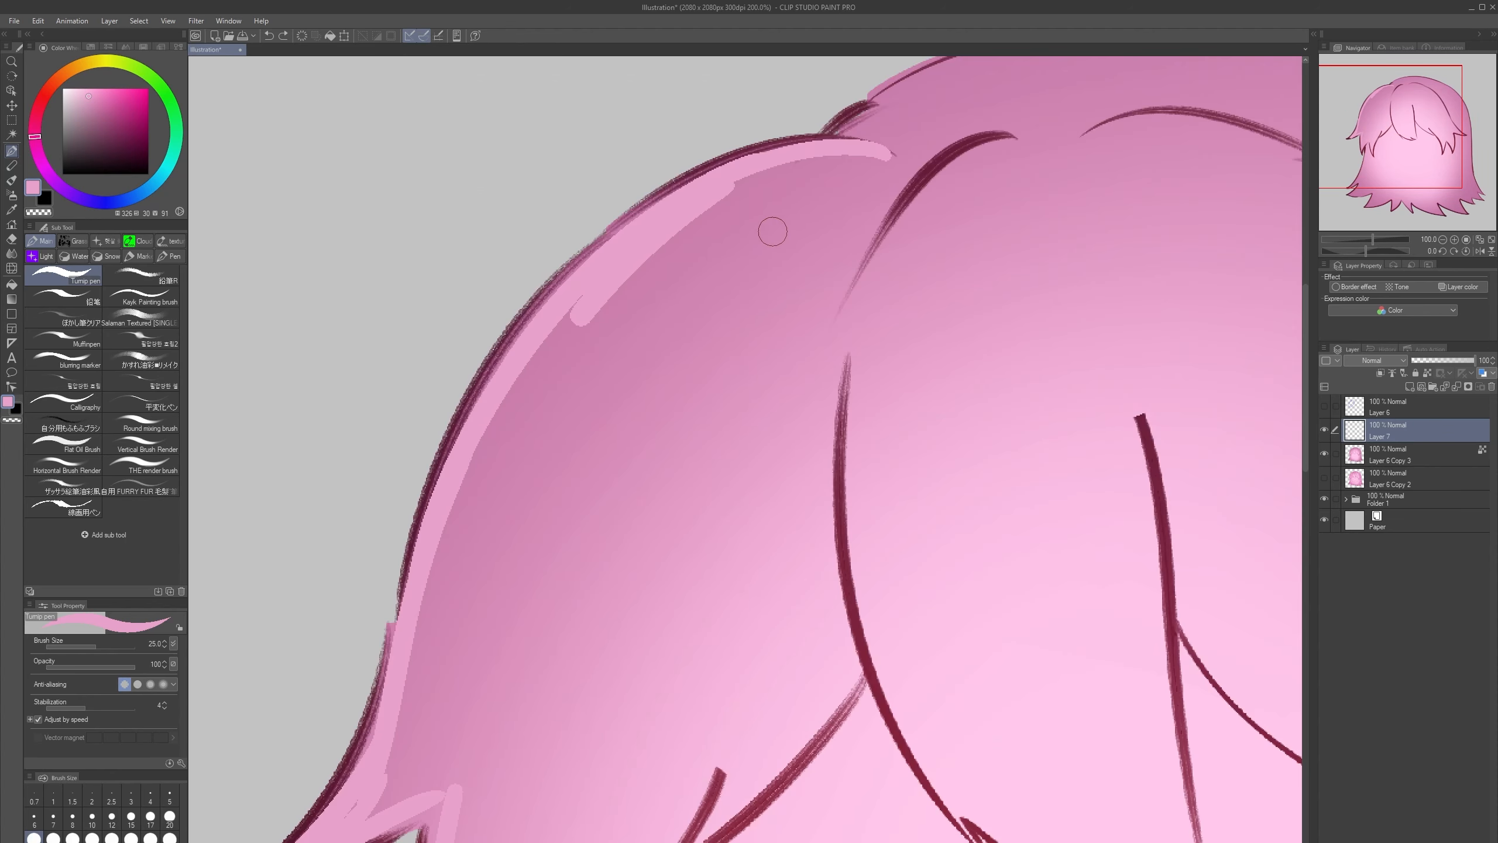
pyautogui.hotkey('ctrl', 'z')
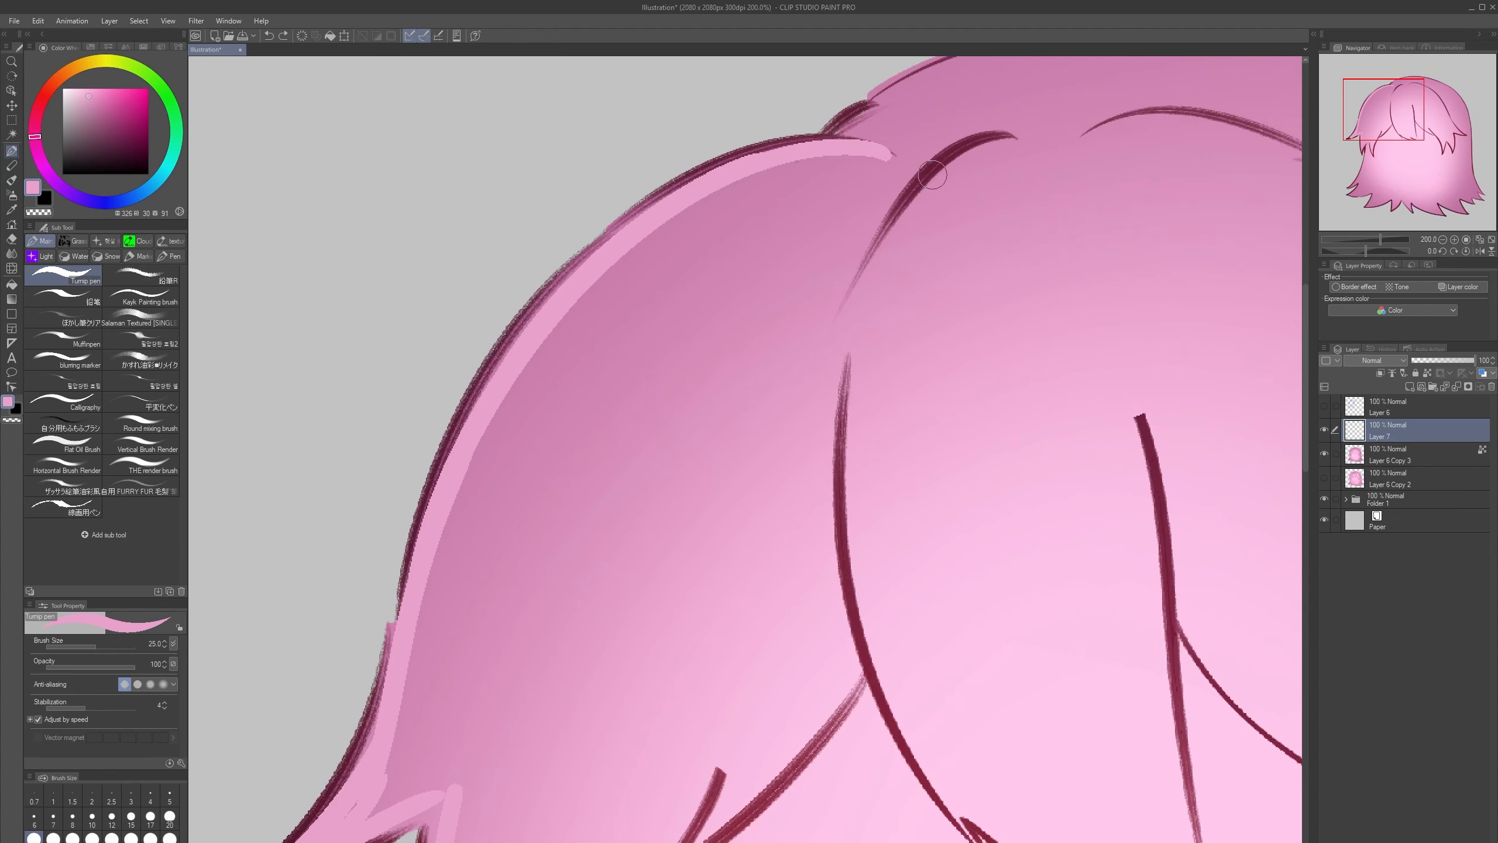
# - Try one long curve from the top of the left bangs across the centre bang to the lower strands with brush size 17
pyautogui.press('[')
pyautogui.press('[')
pyautogui.moveTo(933, 176)
pyautogui.mouseDown()
pyautogui.moveTo(820, 121)
pyautogui.moveTo(818, 760)
pyautogui.moveTo(615, 235)
pyautogui.mouseUp()
pyautogui.hotkey('ctrl', 'z')
pyautogui.moveTo(872, 154)
pyautogui.mouseDown()
pyautogui.moveTo(1003, 310)
pyautogui.moveTo(730, 838)
pyautogui.mouseUp()
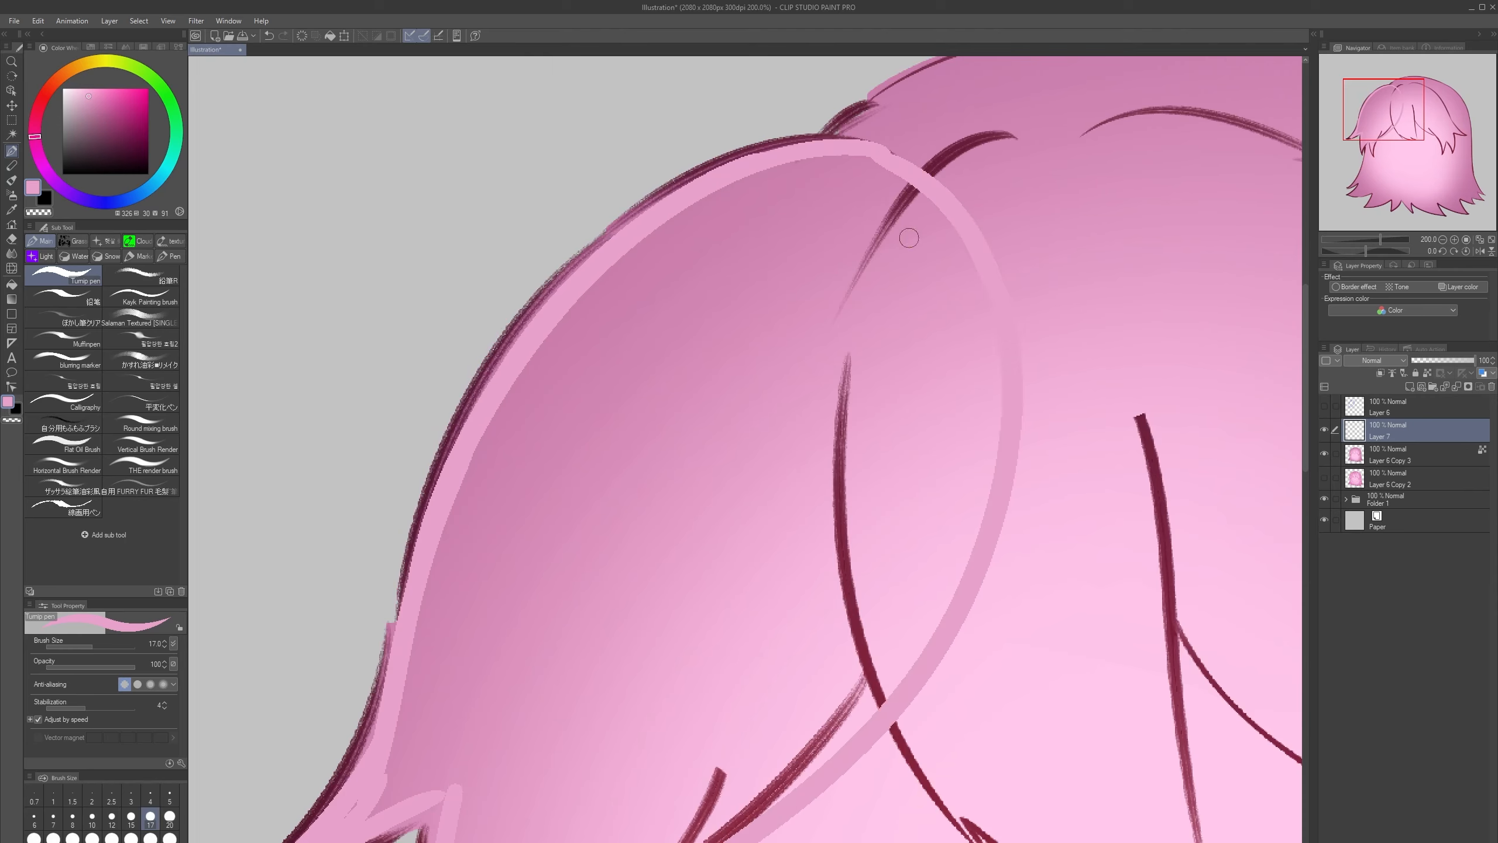
pyautogui.hotkey('ctrl', 'z')
# - Try a rounded hook-shaped guide curve inside the upper left bangs, ending in the centre bang
pyautogui.moveTo(817, 157)
pyautogui.mouseDown()
pyautogui.moveTo(745, 198)
pyautogui.moveTo(739, 521)
pyautogui.moveTo(971, 374)
pyautogui.mouseUp()
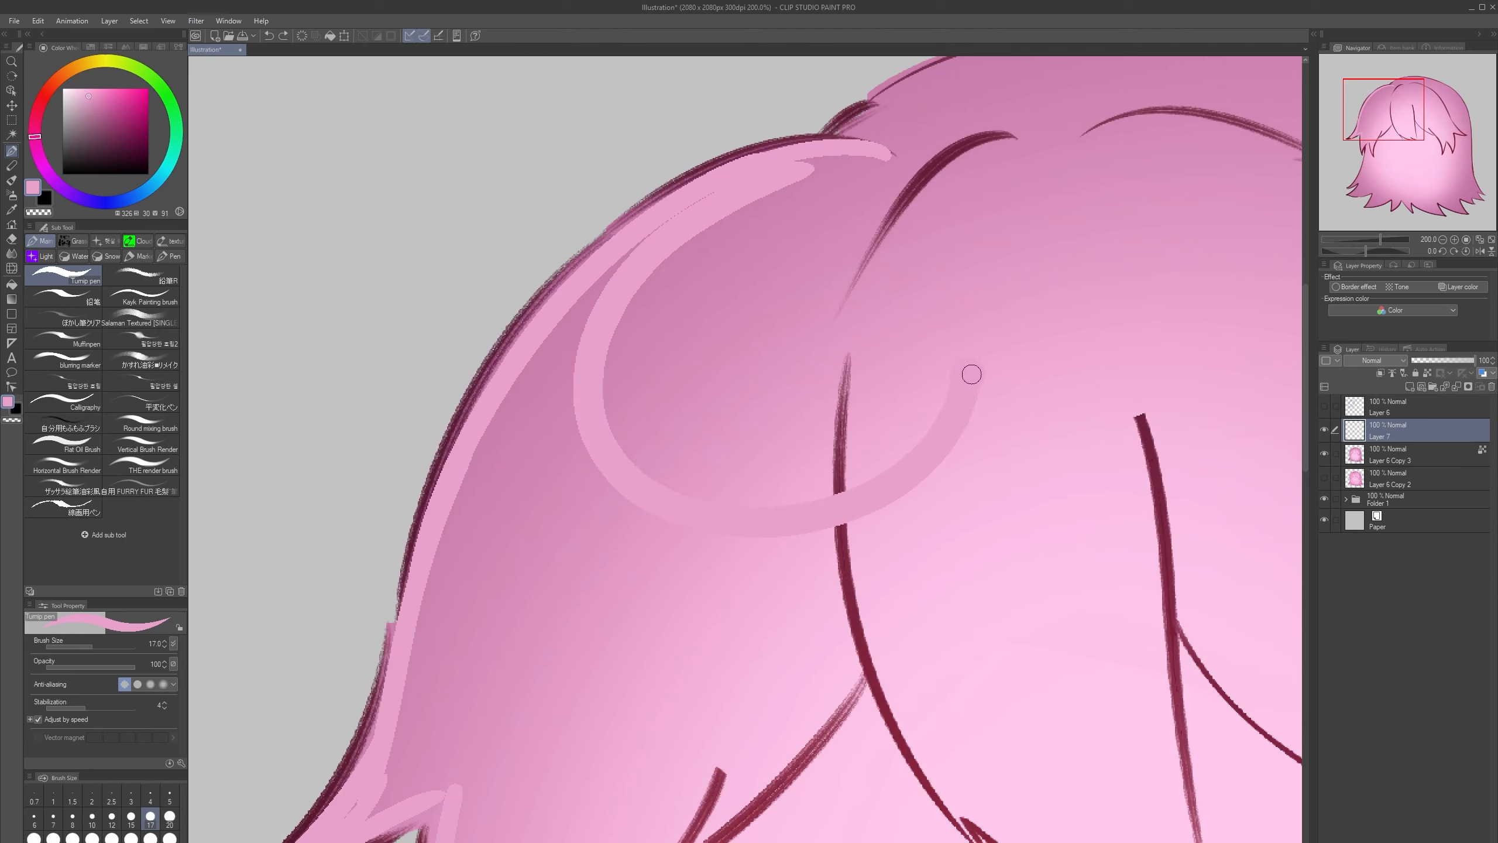
pyautogui.scroll(-3, 953, 534)
pyautogui.press('h')
pyautogui.press('h')
pyautogui.moveTo(965, 674); pyautogui.dragTo(782, 659)
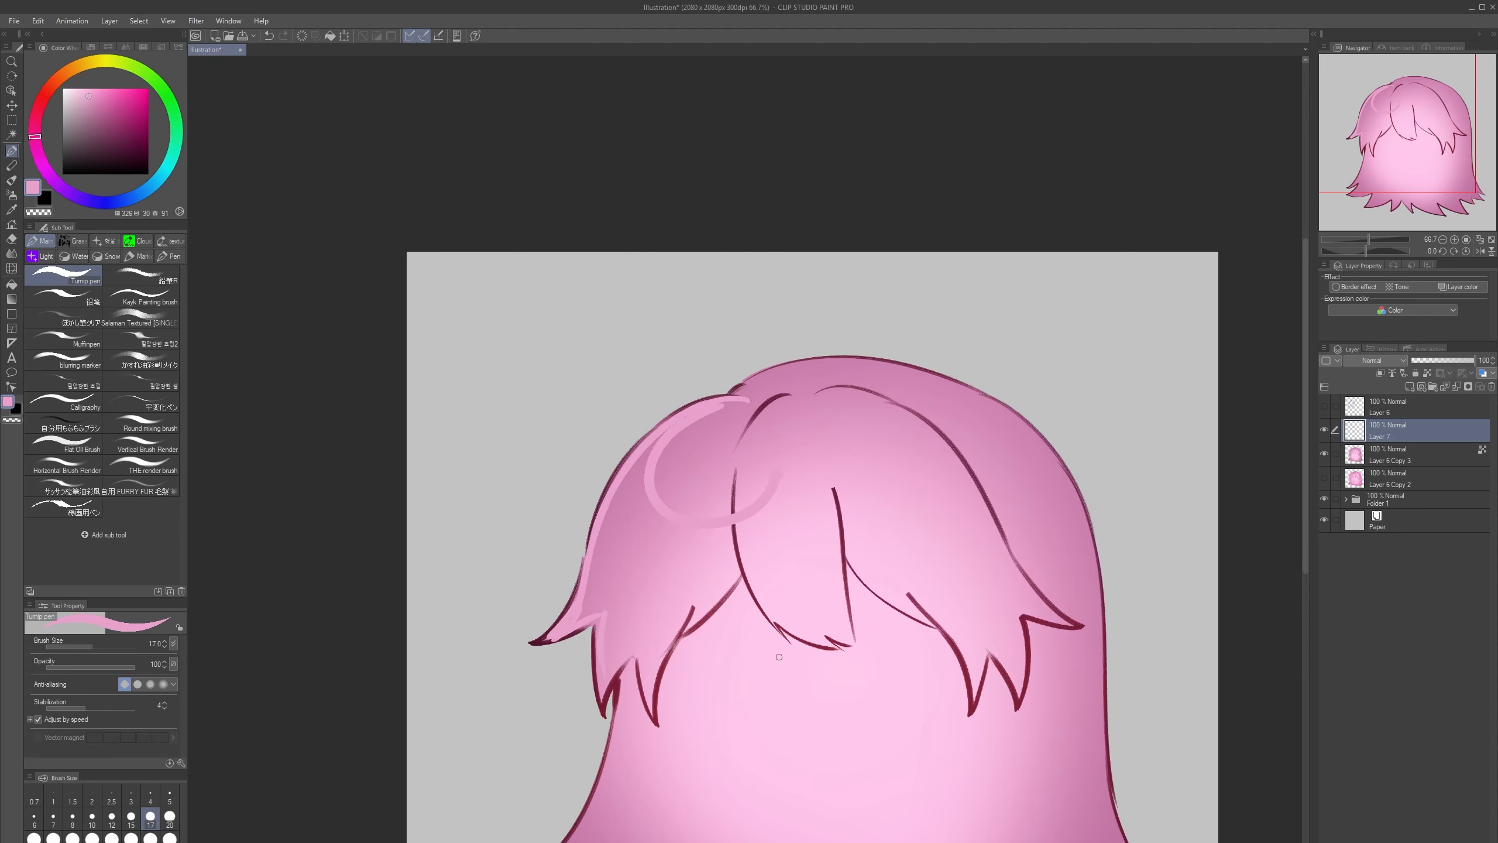
pyautogui.scroll(2, 793, 608)
pyautogui.hotkey('ctrl', 'z')
# - Paint a scalloped light pink band curving from the left bangs' upper edge toward the centre bang with brush sizes 20 and 17
pyautogui.press(']')
pyautogui.moveTo(616, 148)
pyautogui.mouseDown()
pyautogui.moveTo(525, 198)
pyautogui.moveTo(545, 207)
pyautogui.moveTo(530, 284)
pyautogui.moveTo(575, 298)
pyautogui.moveTo(595, 341)
pyautogui.mouseUp()
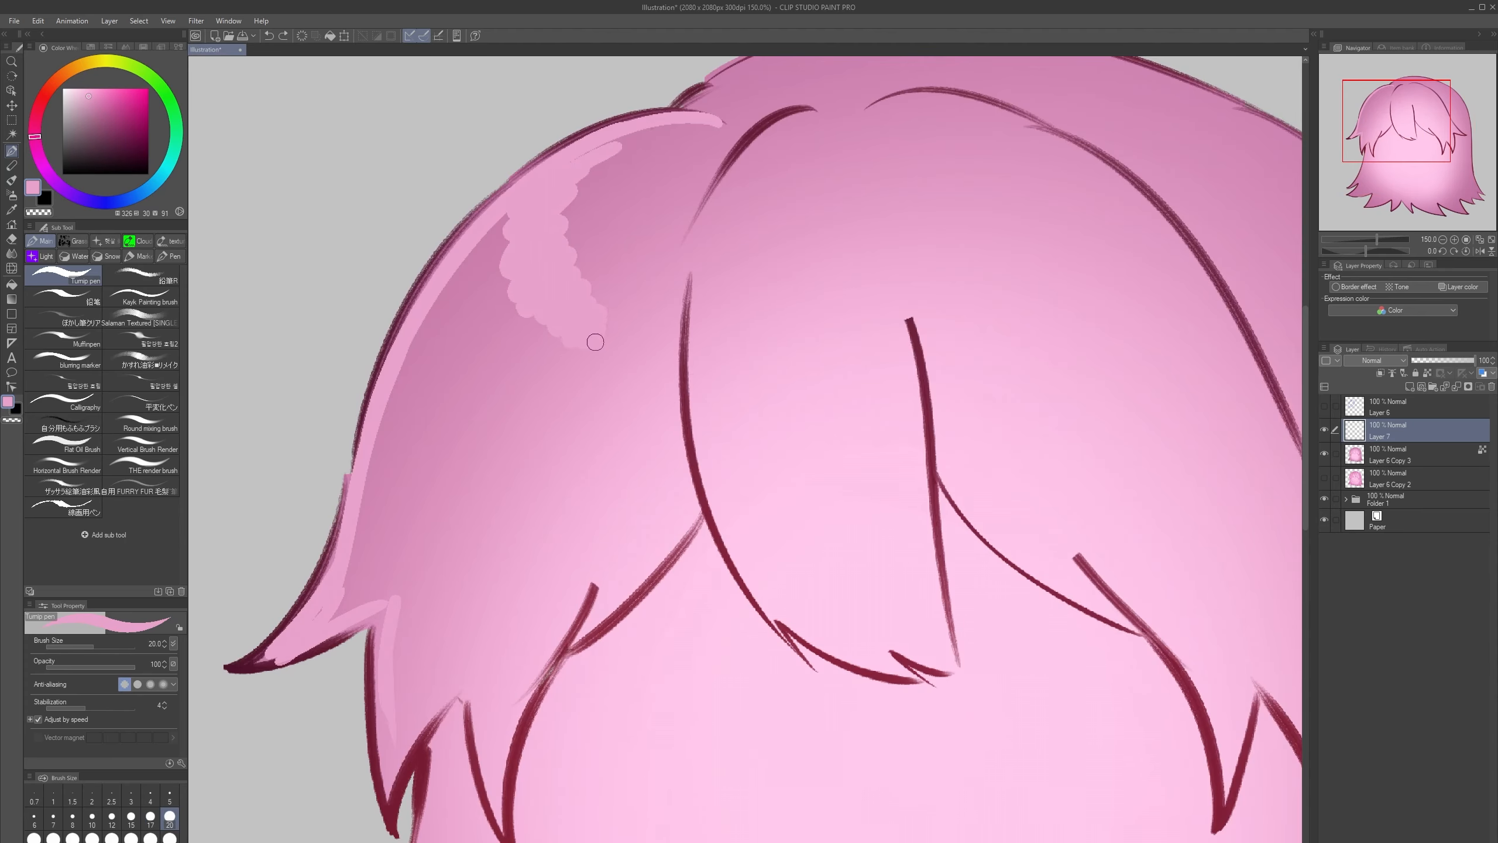
pyautogui.scroll(-3, 798, 222)
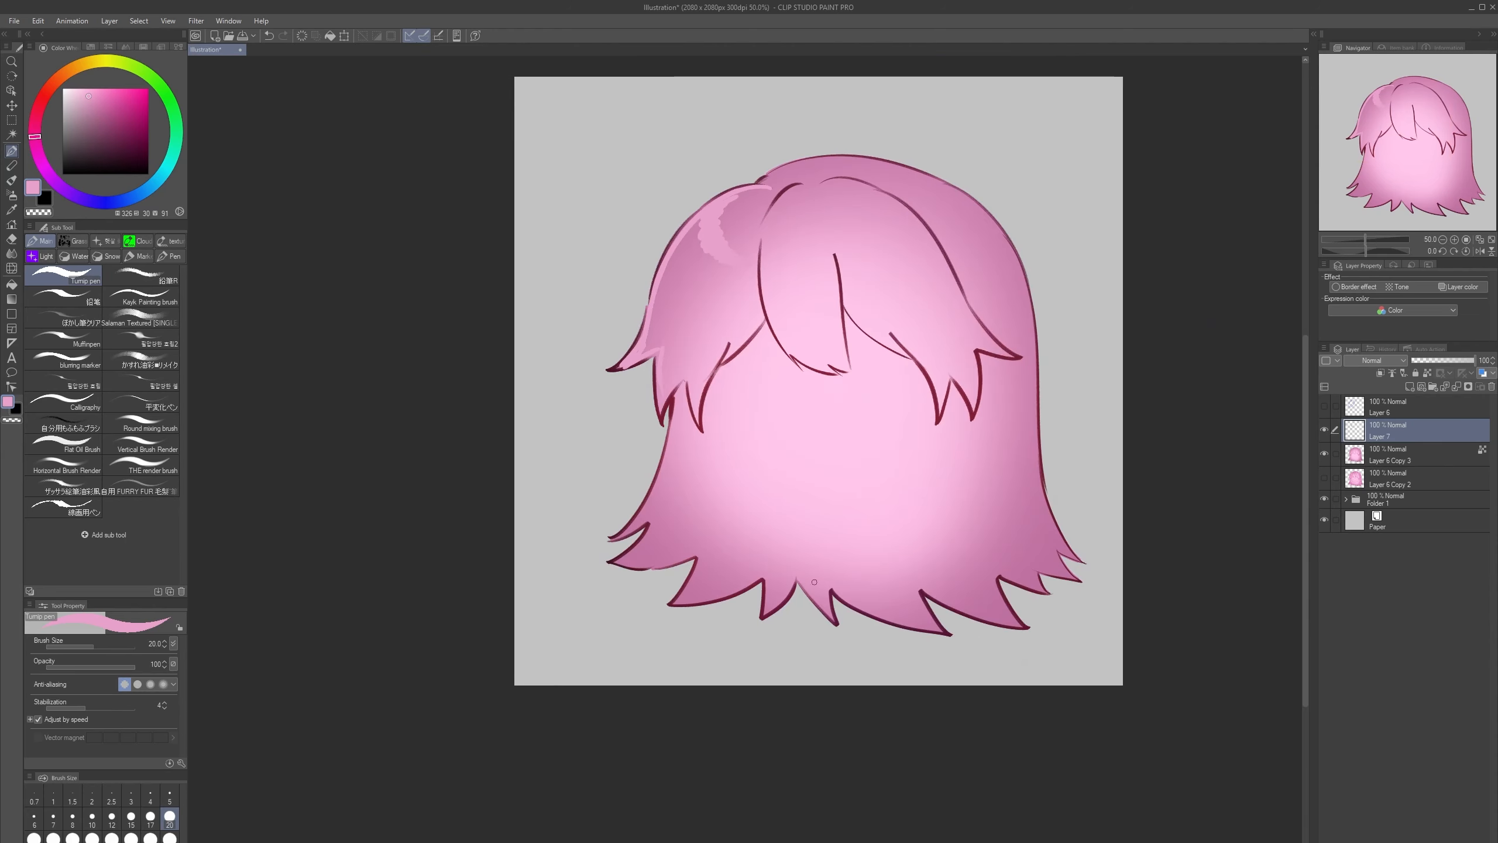
pyautogui.moveTo(772, 190); pyautogui.dragTo(726, 235)
pyautogui.scroll(3, 684, 212)
pyautogui.press('[')
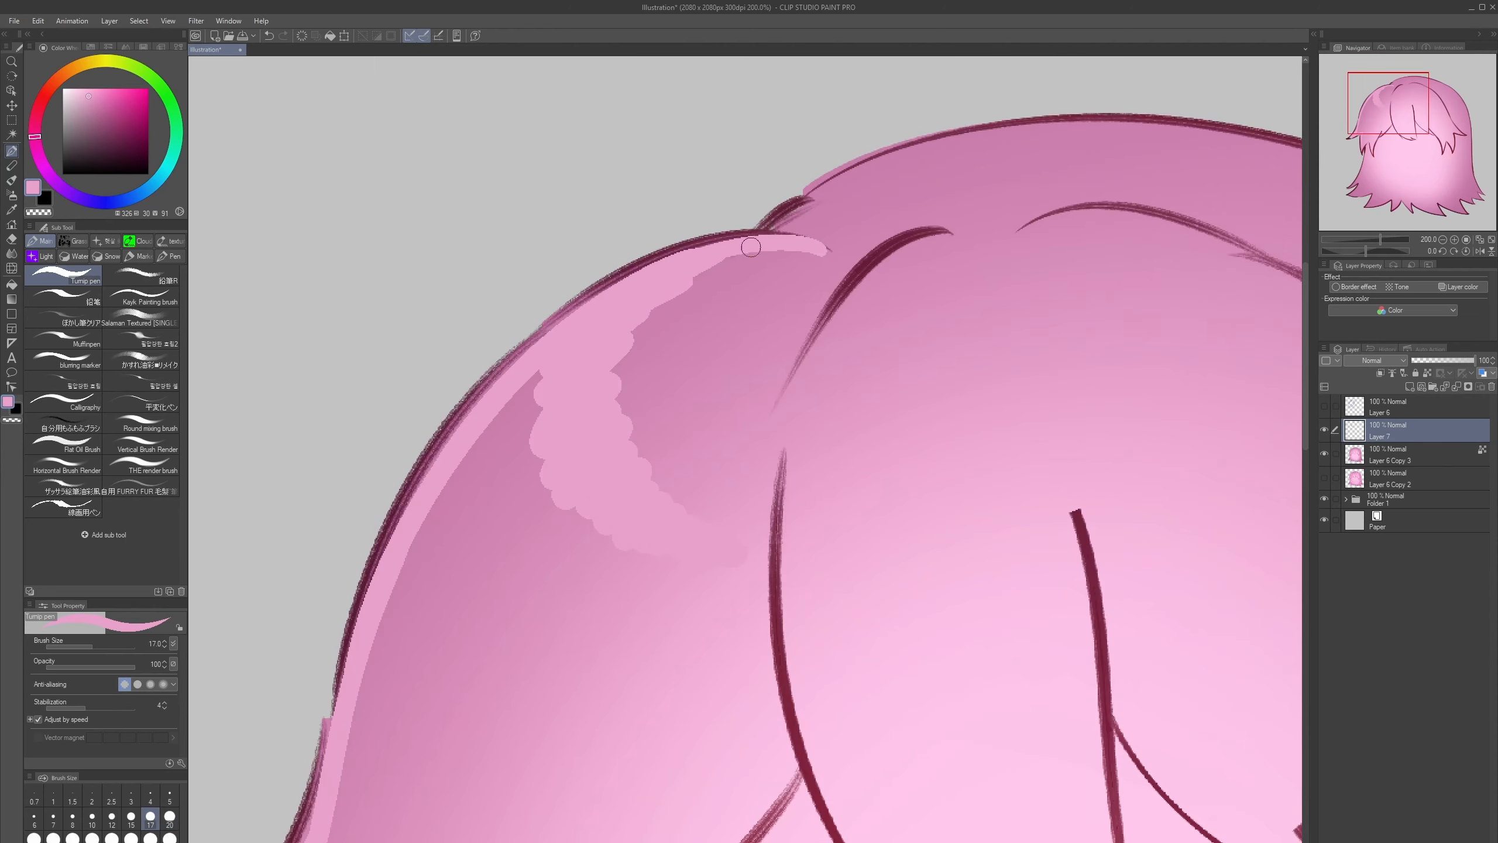
pyautogui.scroll(-2, 574, 406)
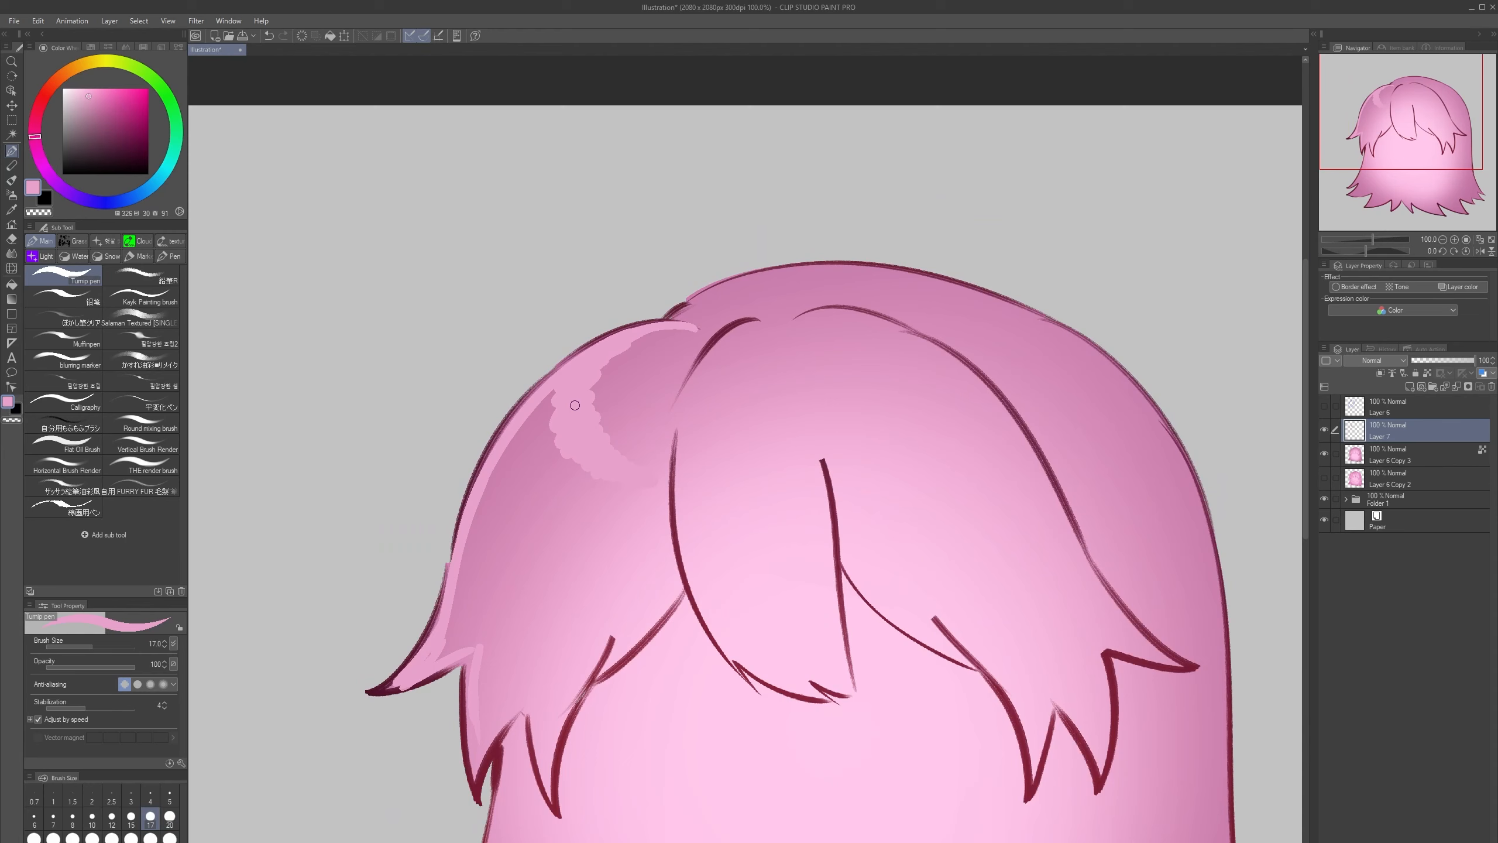
pyautogui.scroll(-1, 575, 405)
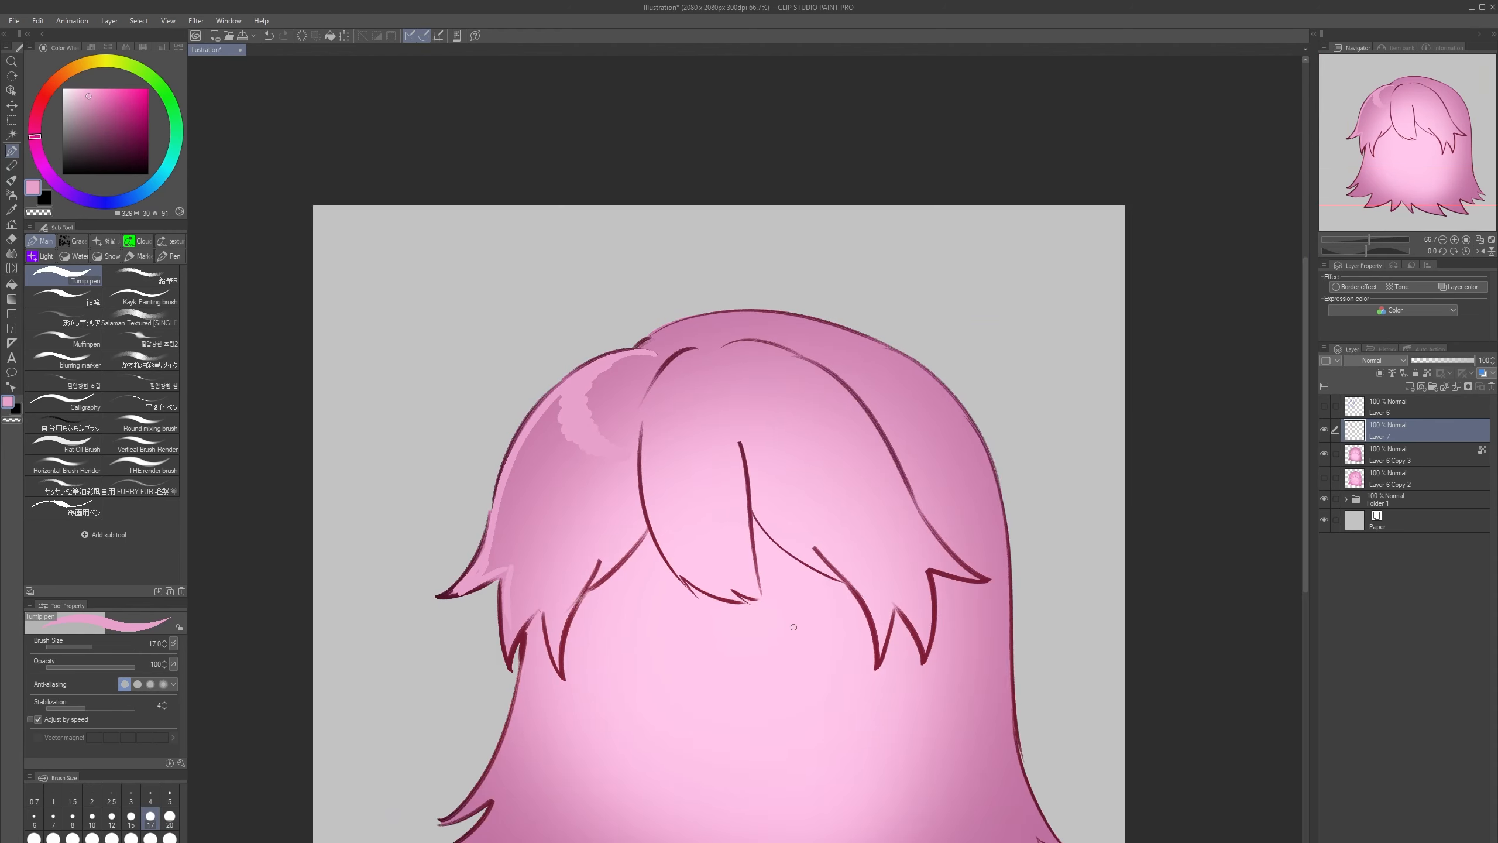
pyautogui.scroll(3, 625, 381)
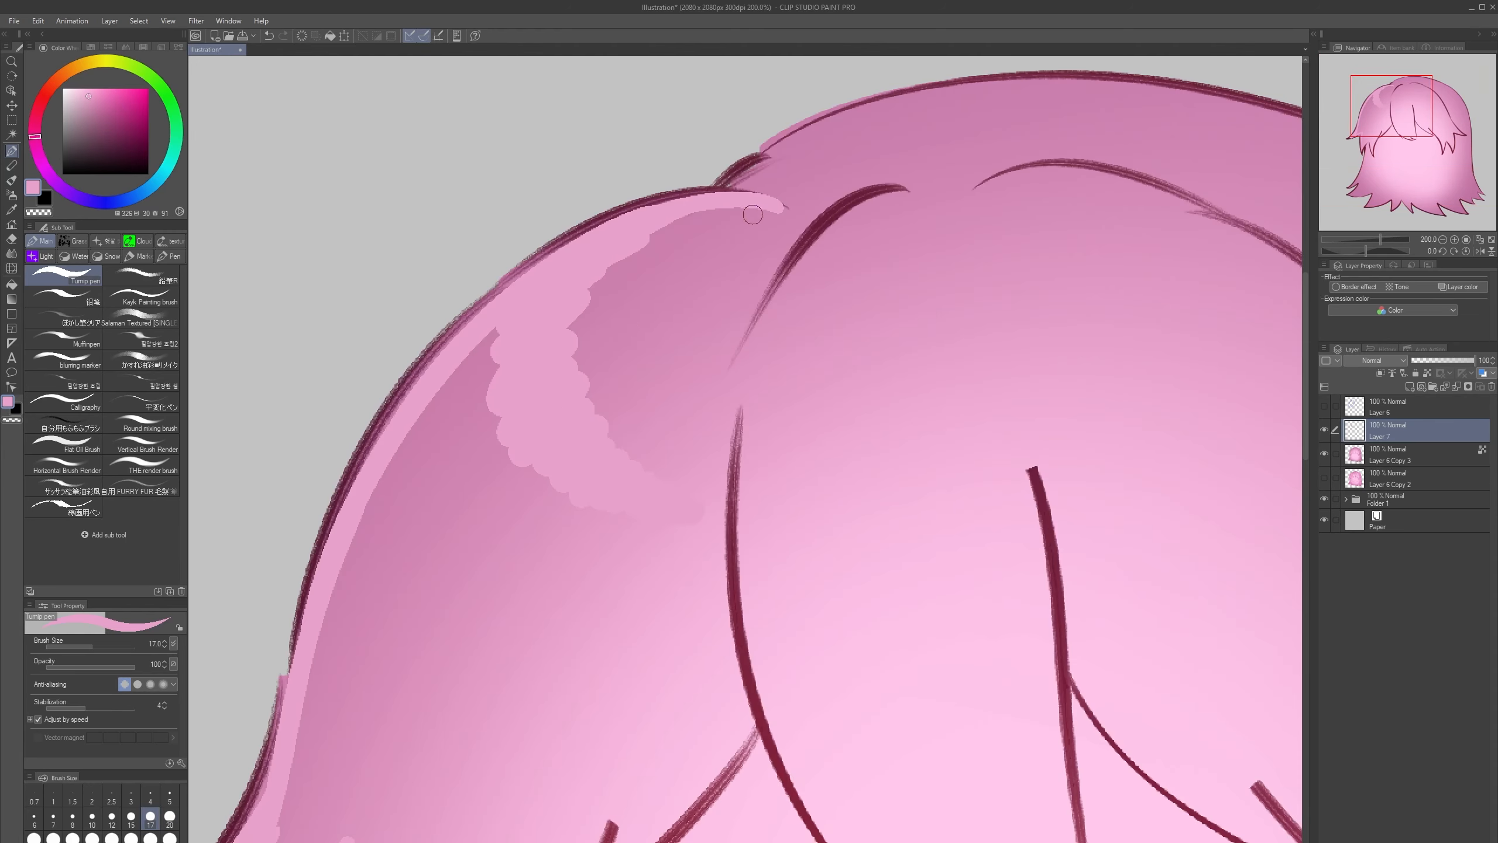
pyautogui.moveTo(691, 300)
pyautogui.mouseDown()
pyautogui.moveTo(611, 426)
pyautogui.moveTo(602, 419)
pyautogui.mouseUp()
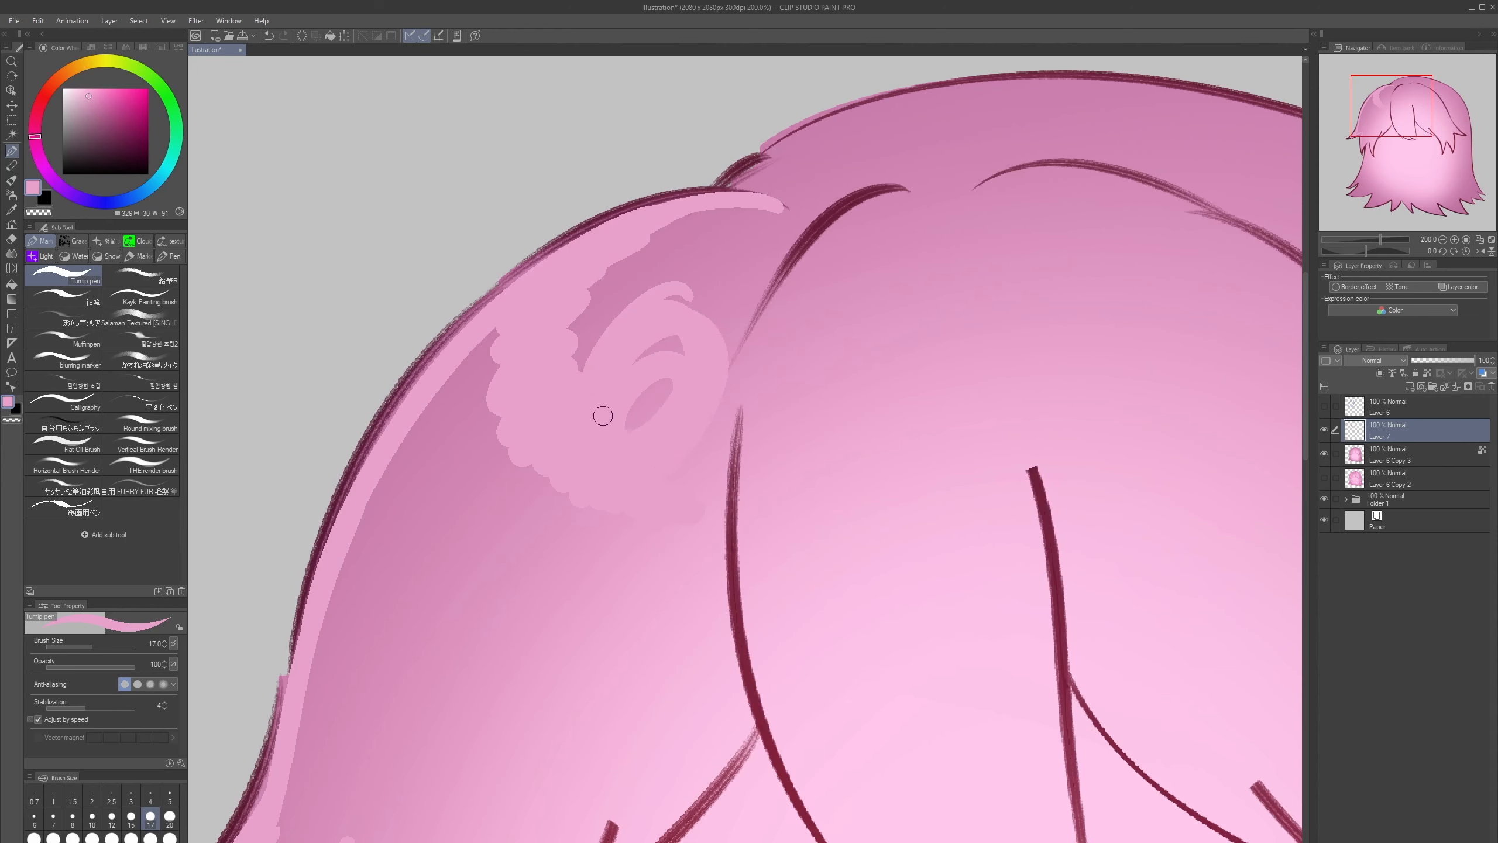
pyautogui.hotkey('ctrl', 'z')
# - Show Layer 6 Copy 2, scale it down to 55% and place it in the canvas's upper left corner as a reference
pyautogui.scroll(-3, 741, 466)
pyautogui.click(1325, 478)
pyautogui.click(1383, 478)
pyautogui.hotkey('ctrl', 't')
pyautogui.moveTo(896, 690); pyautogui.dragTo(682, 426)
pyautogui.scroll(-2, 885, 612)
pyautogui.moveTo(922, 654); pyautogui.dragTo(766, 506)
pyautogui.moveTo(693, 444); pyautogui.dragTo(721, 468)
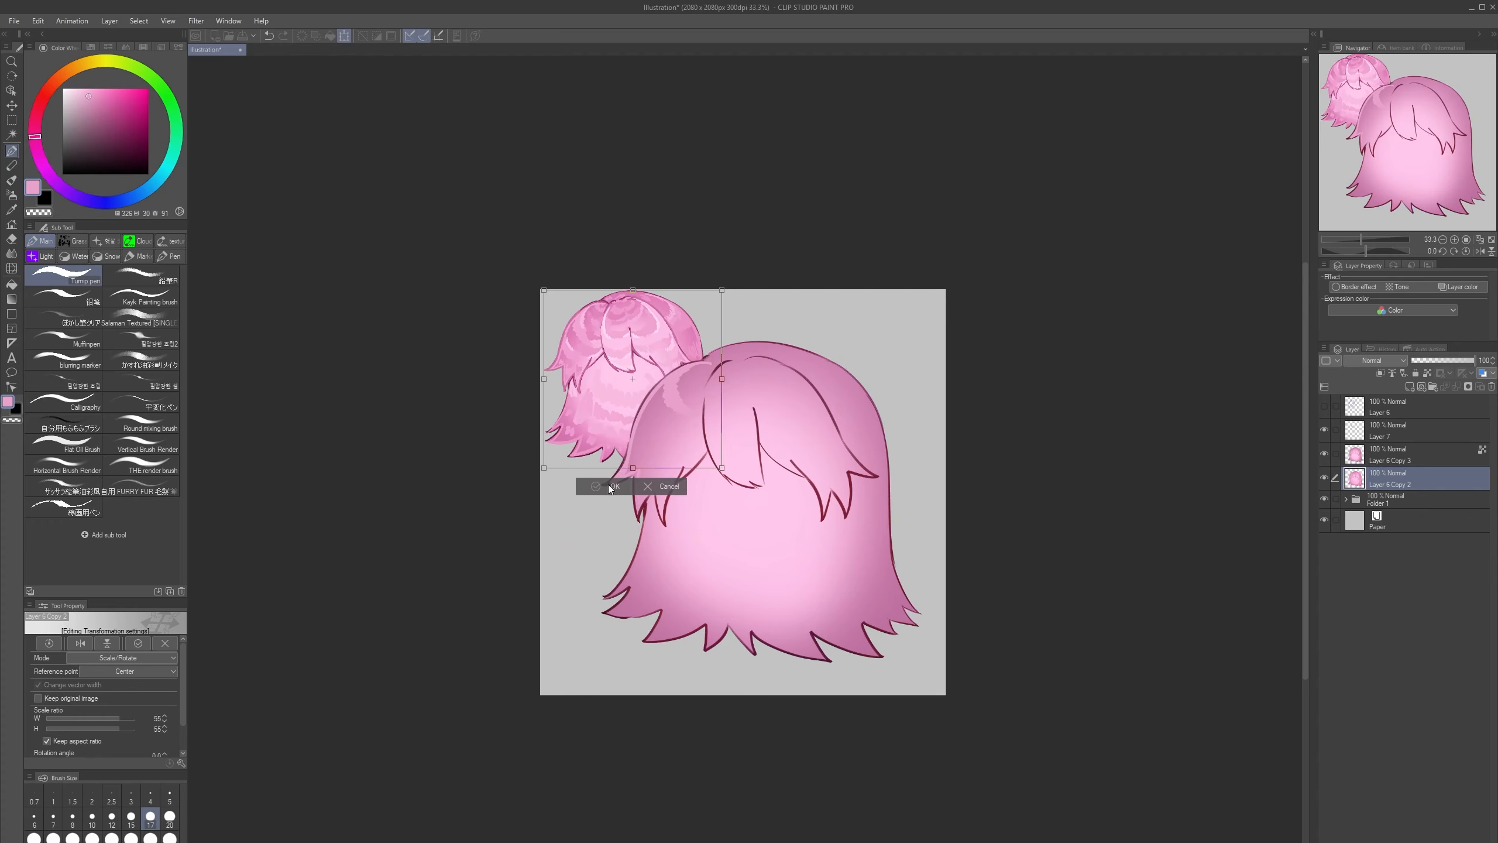
pyautogui.click(612, 487)
# - Try tracing the scalloped shine shapes on the small reference hair's left bangs with brush size 12
pyautogui.scroll(3, 623, 378)
pyautogui.moveTo(632, 342)
pyautogui.mouseDown()
pyautogui.moveTo(691, 475)
pyautogui.moveTo(772, 546)
pyautogui.mouseUp()
pyautogui.scroll(6, 681, 387)
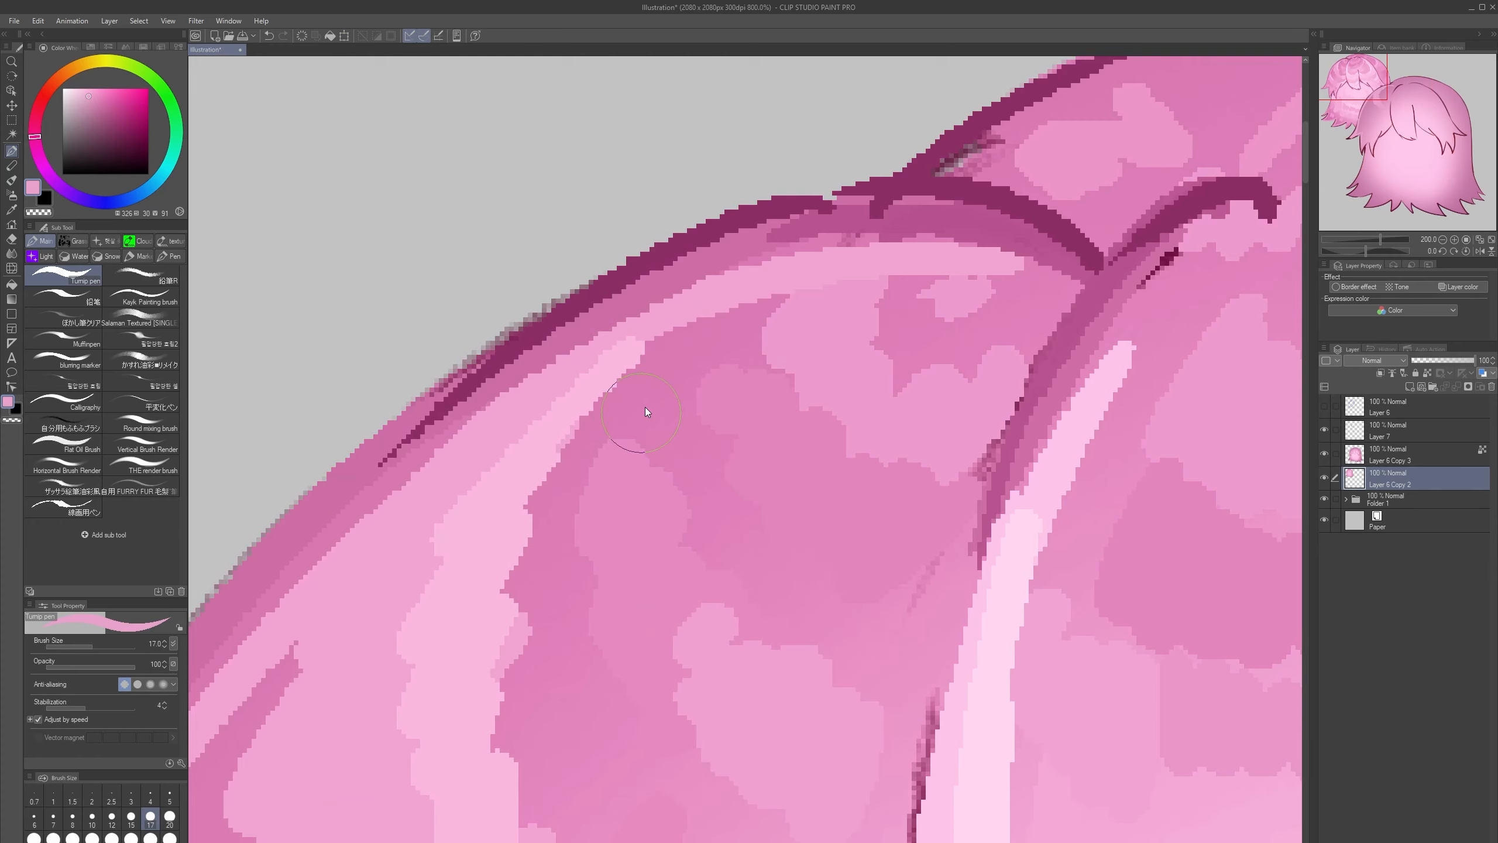
pyautogui.scroll(-2, 646, 413)
pyautogui.press('[')
pyautogui.press('[')
pyautogui.moveTo(512, 585); pyautogui.dragTo(525, 508)
pyautogui.hotkey('ctrl', 'z')
pyautogui.moveTo(698, 460); pyautogui.dragTo(736, 326)
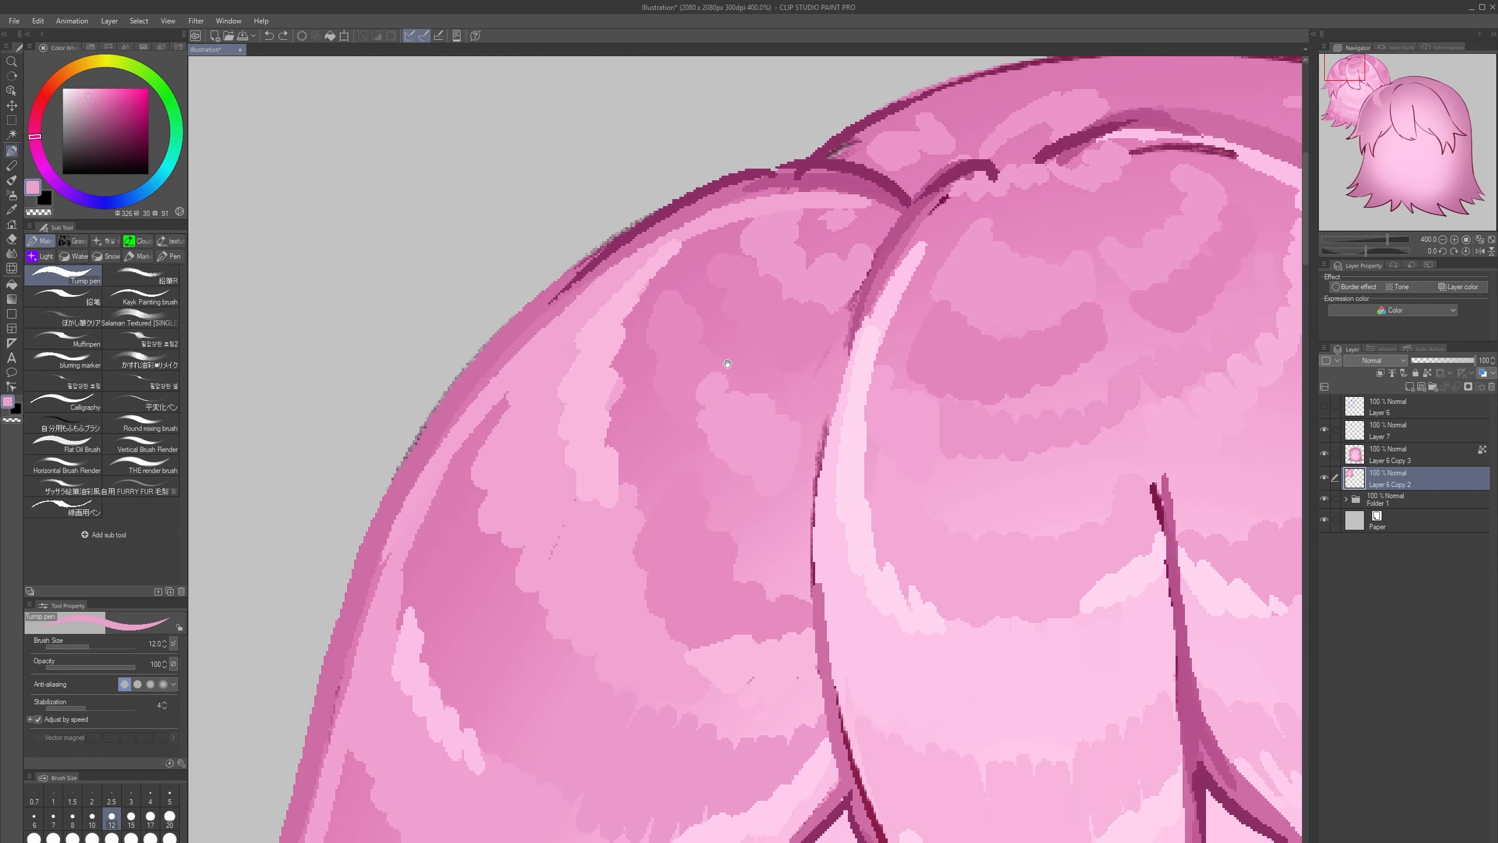
pyautogui.moveTo(656, 377)
pyautogui.mouseDown()
pyautogui.moveTo(652, 441)
pyautogui.moveTo(677, 422)
pyautogui.mouseUp()
pyautogui.moveTo(702, 509)
pyautogui.mouseDown()
pyautogui.moveTo(763, 573)
pyautogui.moveTo(815, 590)
pyautogui.mouseUp()
pyautogui.hotkey('ctrl', 'z')
pyautogui.hotkey('ctrl', 'z')
# - Undo the scaling of Layer 6 Copy 2 and select Layer 6 Copy 3
pyautogui.press('[')
pyautogui.press('[')
pyautogui.press('[')
pyautogui.press('[')
pyautogui.hotkey('ctrl', 'z')
pyautogui.scroll(-4, 734, 478)
pyautogui.moveTo(734, 478); pyautogui.dragTo(327, 152)
pyautogui.click(1380, 454)
pyautogui.scroll(4, 574, 364)
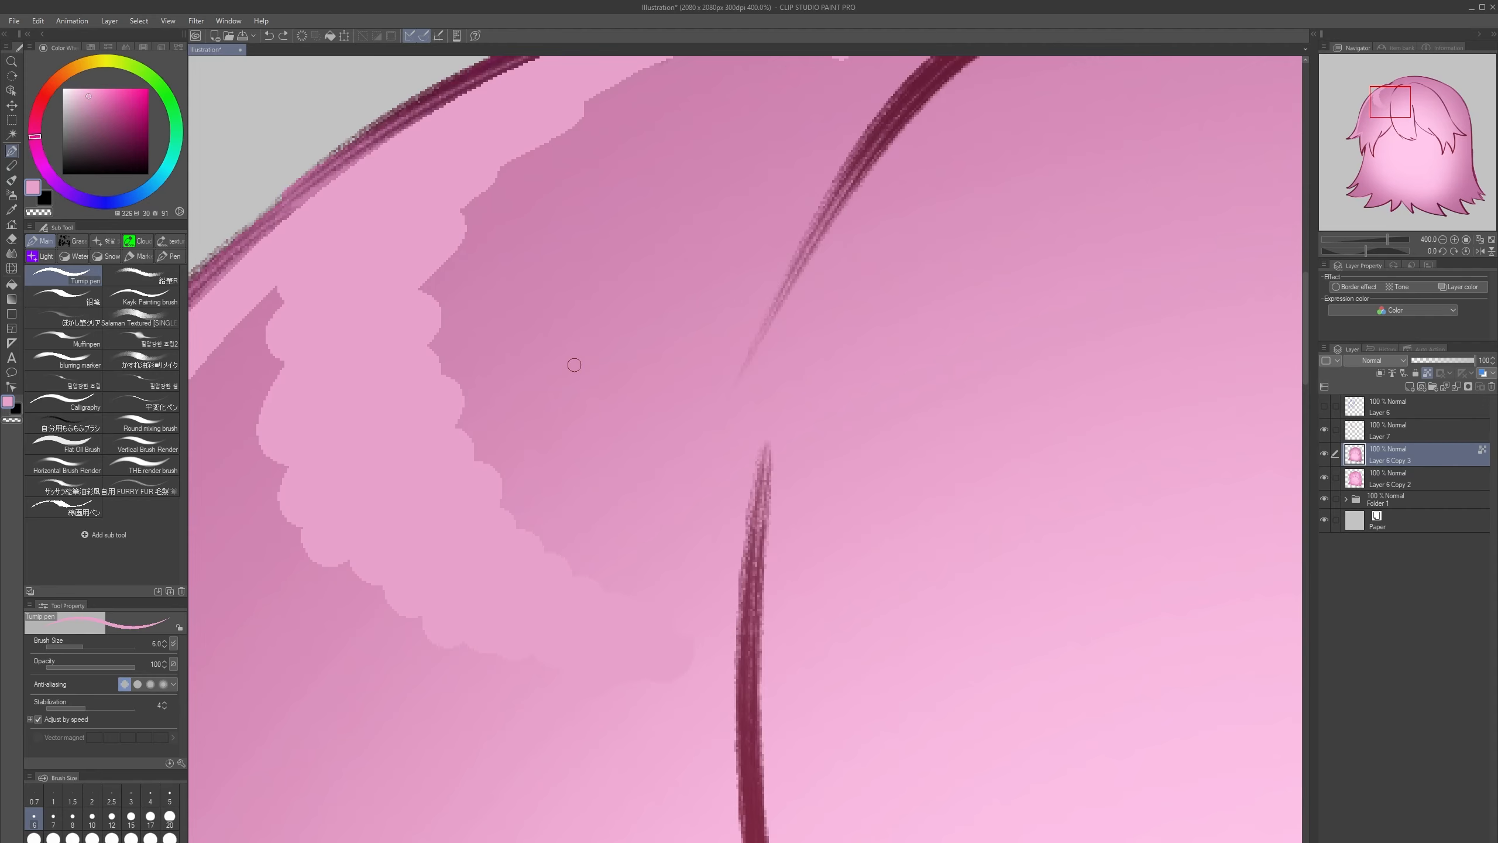
# - Try a light pink stroke over the scalloped band on the left bangs with brush size 20
pyautogui.press(']')
pyautogui.press(']')
pyautogui.press(']')
pyautogui.press(']')
pyautogui.press(']')
pyautogui.press(']')
pyautogui.press(']')
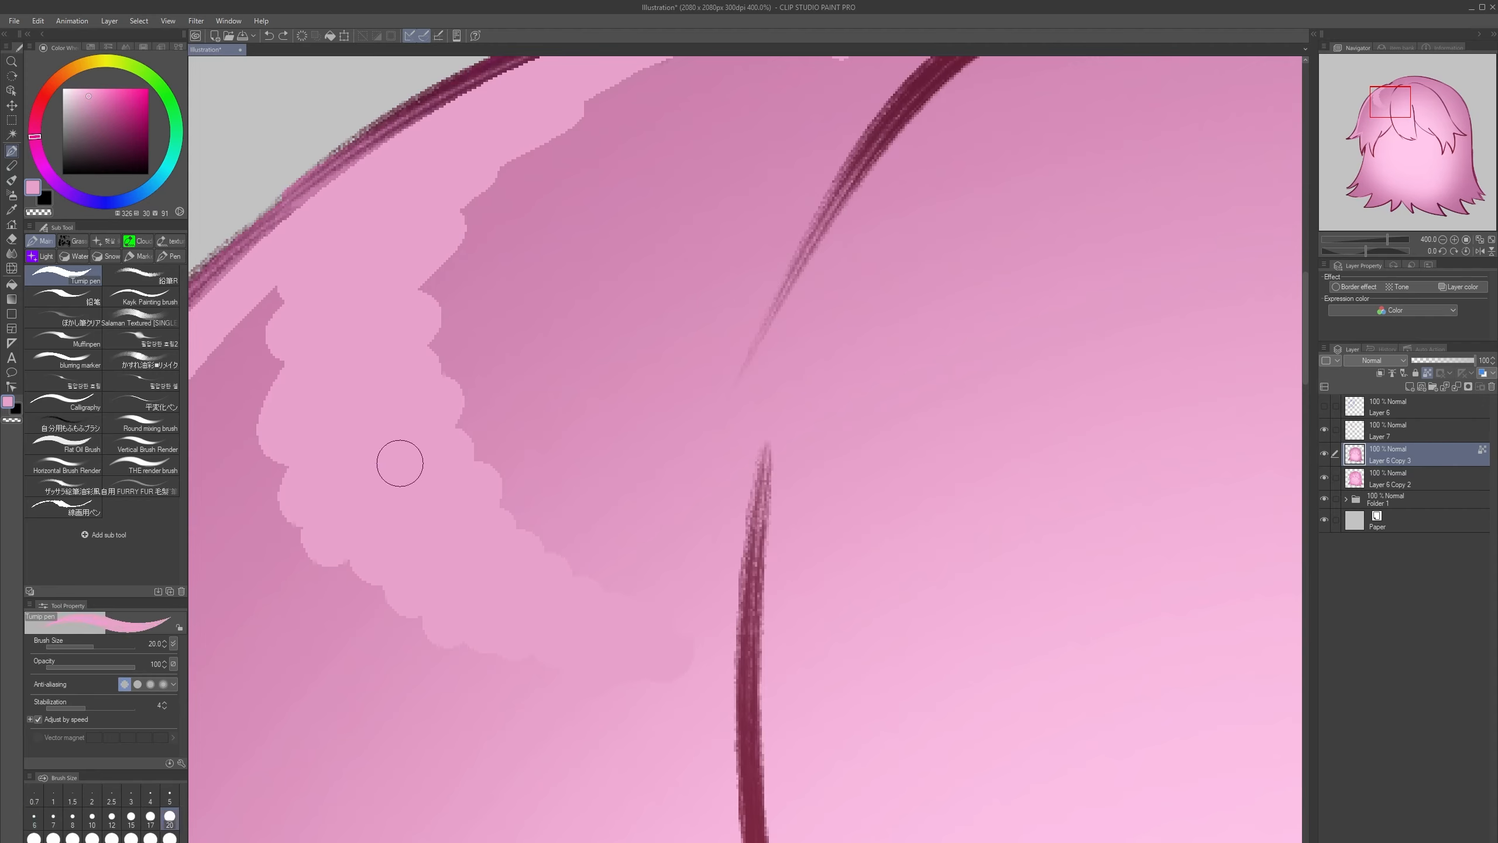
pyautogui.moveTo(398, 461); pyautogui.dragTo(457, 415)
pyautogui.hotkey('ctrl', 'z')
# - Try strokes inside the curve of the scalloped band with brush size 17, sampling the darker pink beside it
pyautogui.press('[')
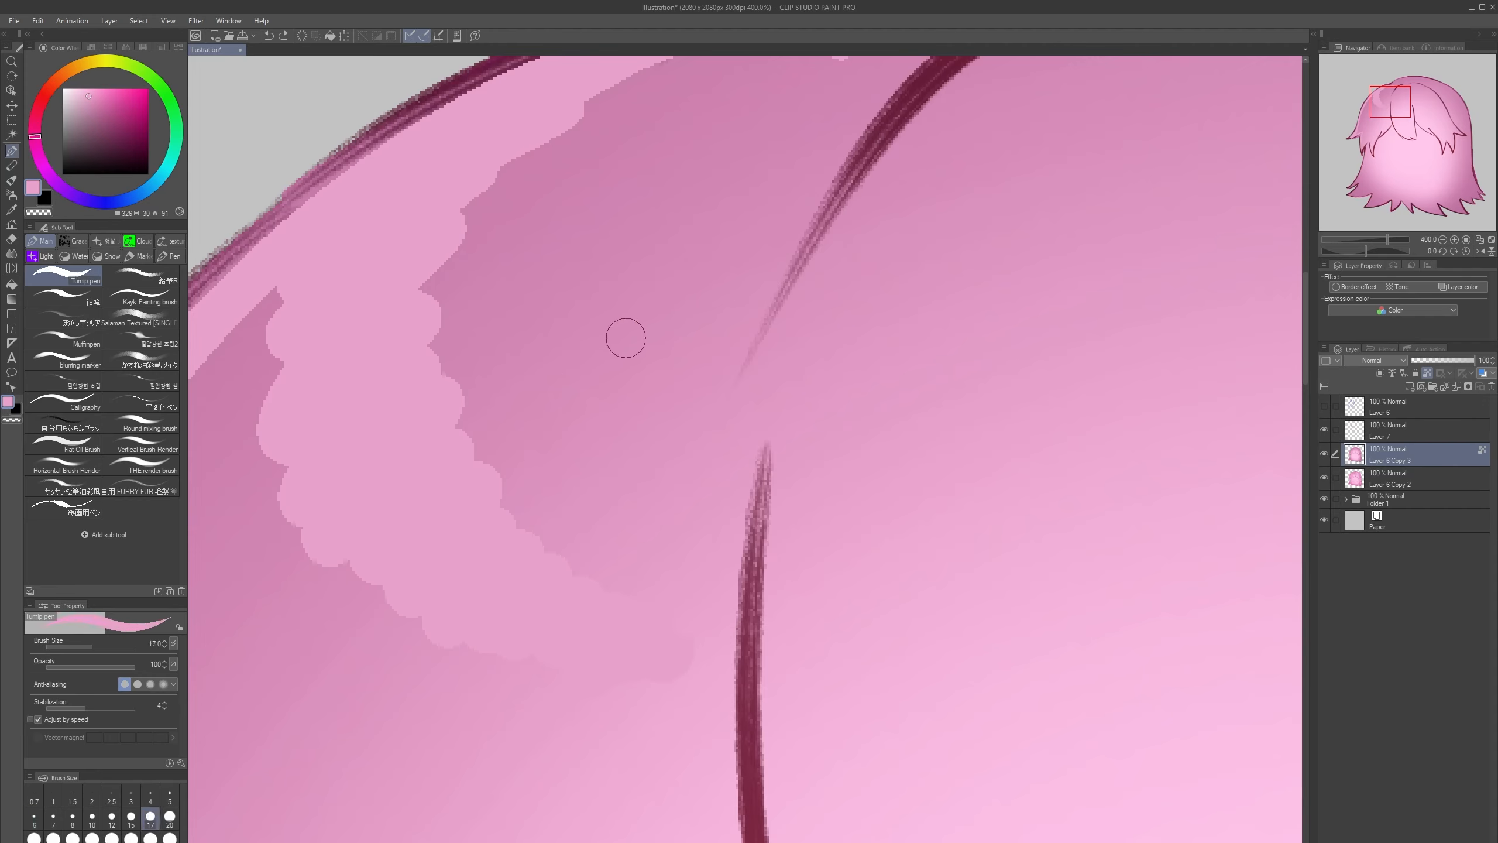
pyautogui.moveTo(626, 338)
pyautogui.mouseDown()
pyautogui.moveTo(609, 384)
pyautogui.moveTo(562, 362)
pyautogui.mouseUp()
pyautogui.hotkey('ctrl', 'z')
pyautogui.press('[')
pyautogui.press(']')
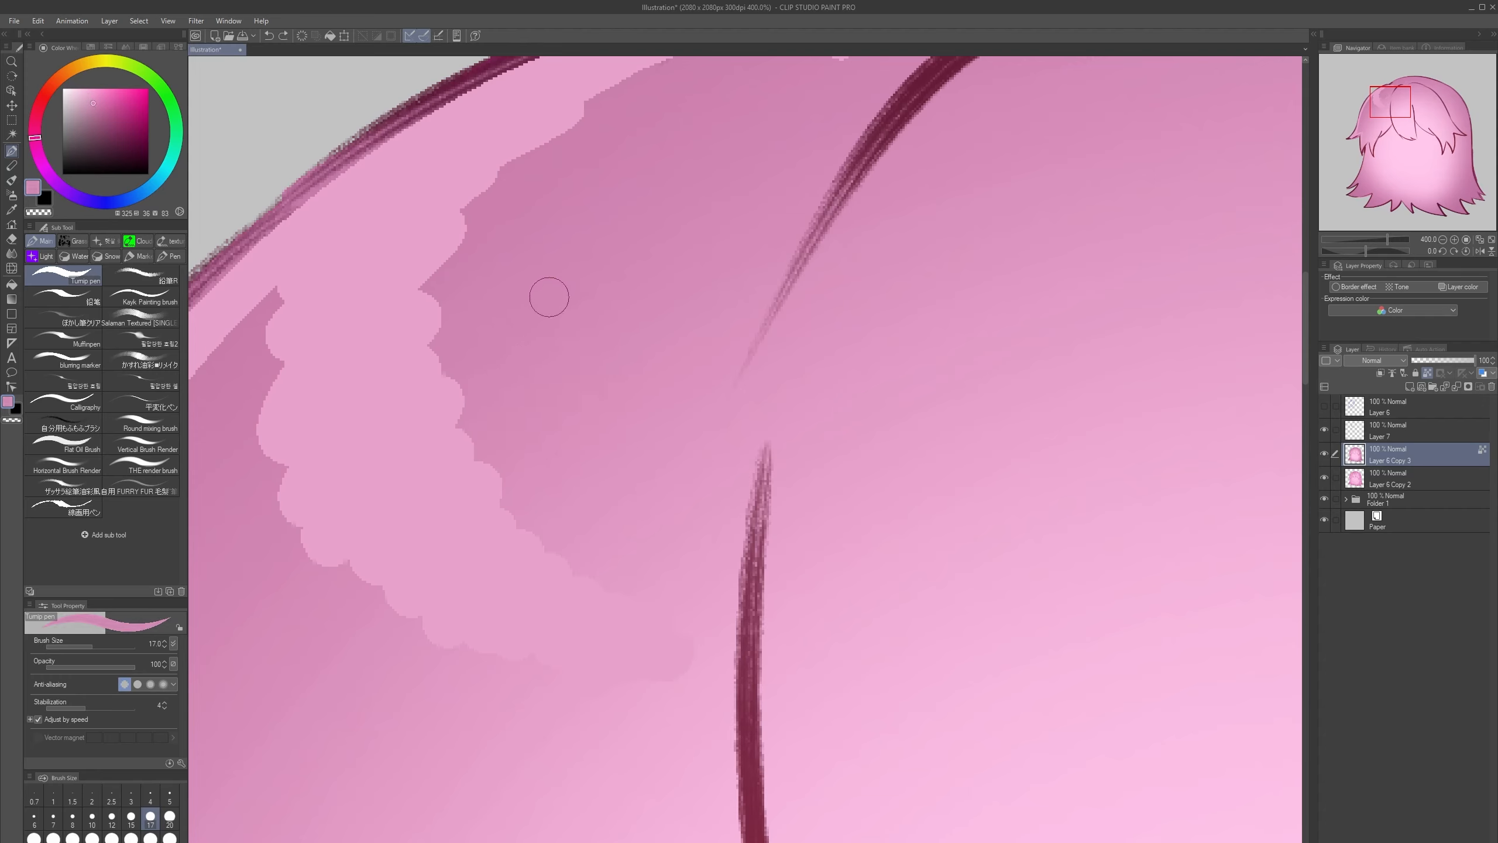
pyautogui.moveTo(561, 403)
pyautogui.mouseDown()
pyautogui.moveTo(566, 514)
pyautogui.moveTo(597, 563)
pyautogui.moveTo(641, 589)
pyautogui.moveTo(714, 560)
pyautogui.mouseUp()
pyautogui.hotkey('ctrl', 'z')
# - Select Layer 7 and paint a darker pink scalloped band along the inner side of the light band with brush size 17
pyautogui.click(1325, 429)
pyautogui.click(1325, 429)
pyautogui.click(1354, 430)
pyautogui.moveTo(471, 448)
pyautogui.mouseDown()
pyautogui.moveTo(506, 485)
pyautogui.moveTo(588, 497)
pyautogui.moveTo(623, 543)
pyautogui.moveTo(683, 574)
pyautogui.moveTo(719, 533)
pyautogui.mouseUp()
pyautogui.scroll(-7, 719, 532)
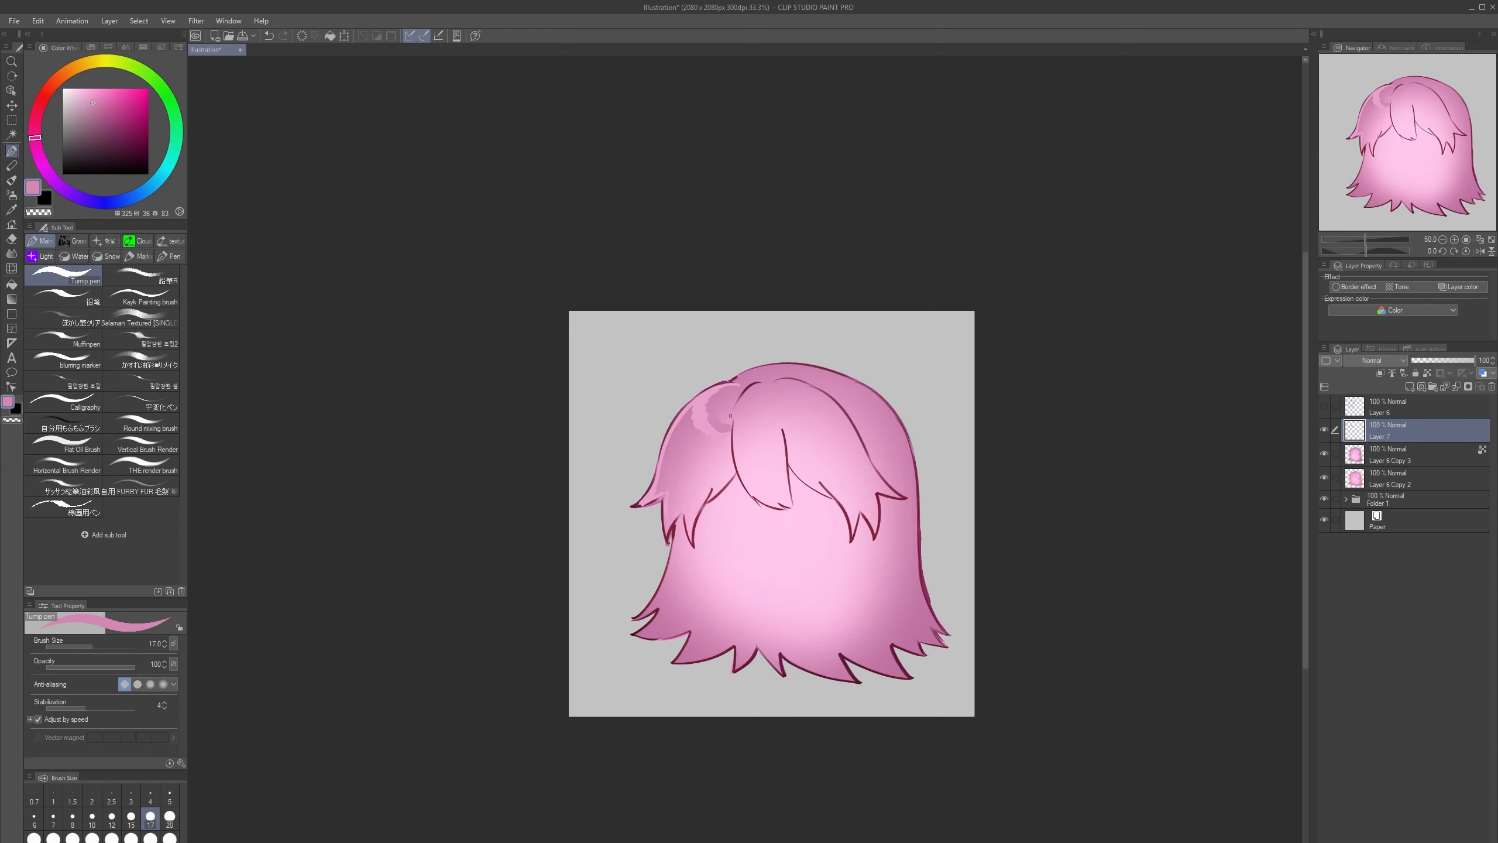
pyautogui.scroll(5, 725, 395)
# - Try strokes inside the curved scalloped bands on the left bangs with brush sizes 20 and 25, sampling nearby pinks
pyautogui.press('[')
pyautogui.press(']')
pyautogui.press(']')
pyautogui.press(']')
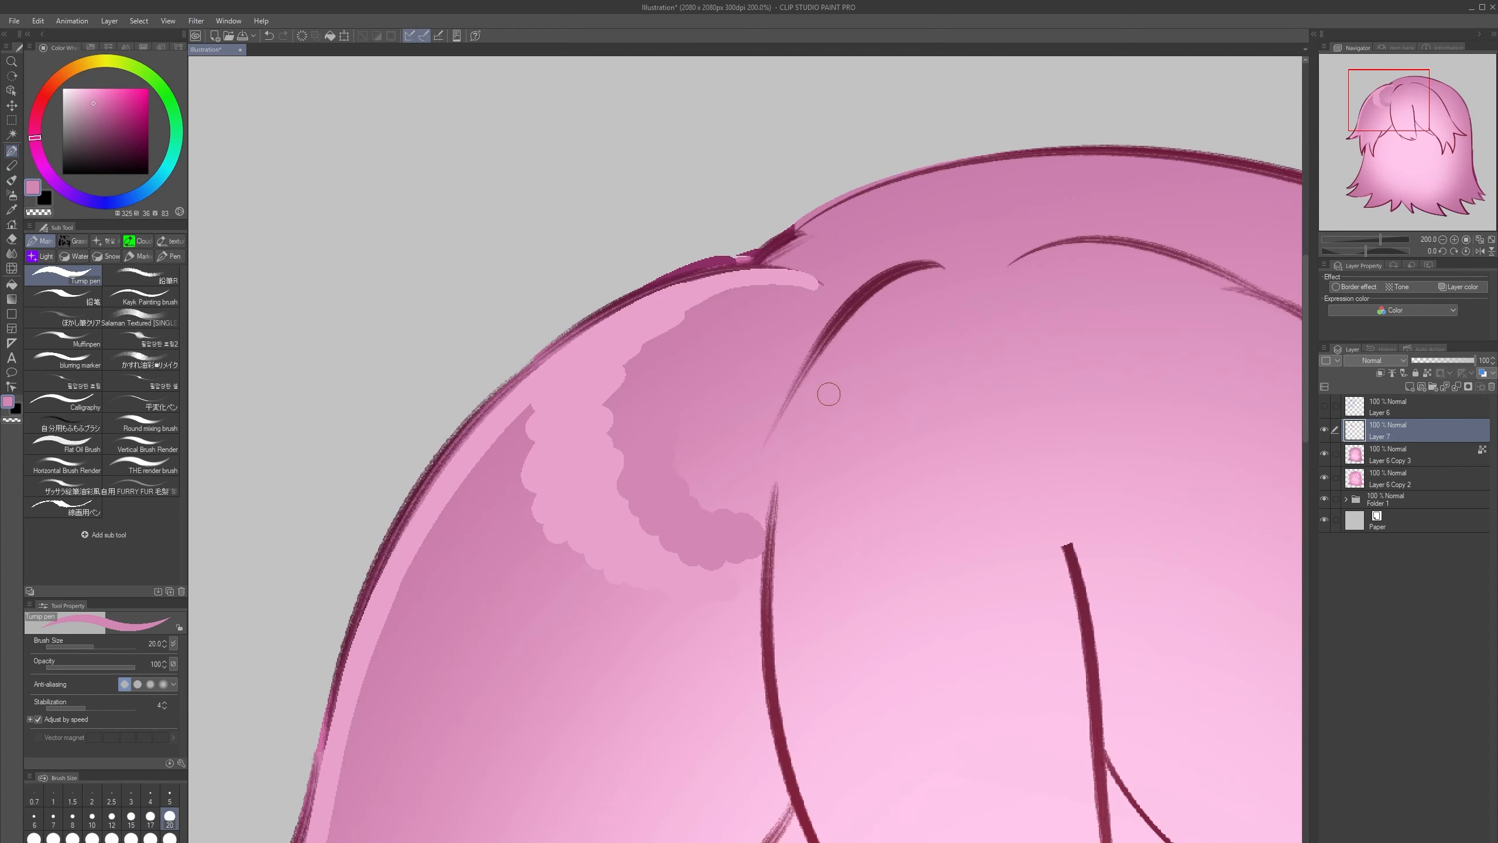
pyautogui.keyDown('alt'); pyautogui.click(763, 504); pyautogui.keyUp('alt')
pyautogui.moveTo(763, 503)
pyautogui.mouseDown()
pyautogui.moveTo(729, 435)
pyautogui.moveTo(723, 450)
pyautogui.moveTo(715, 403)
pyautogui.mouseUp()
pyautogui.hotkey('ctrl', 'z')
pyautogui.keyDown('alt'); pyautogui.click(738, 481); pyautogui.keyUp('alt')
pyautogui.hotkey('ctrl', 'z')
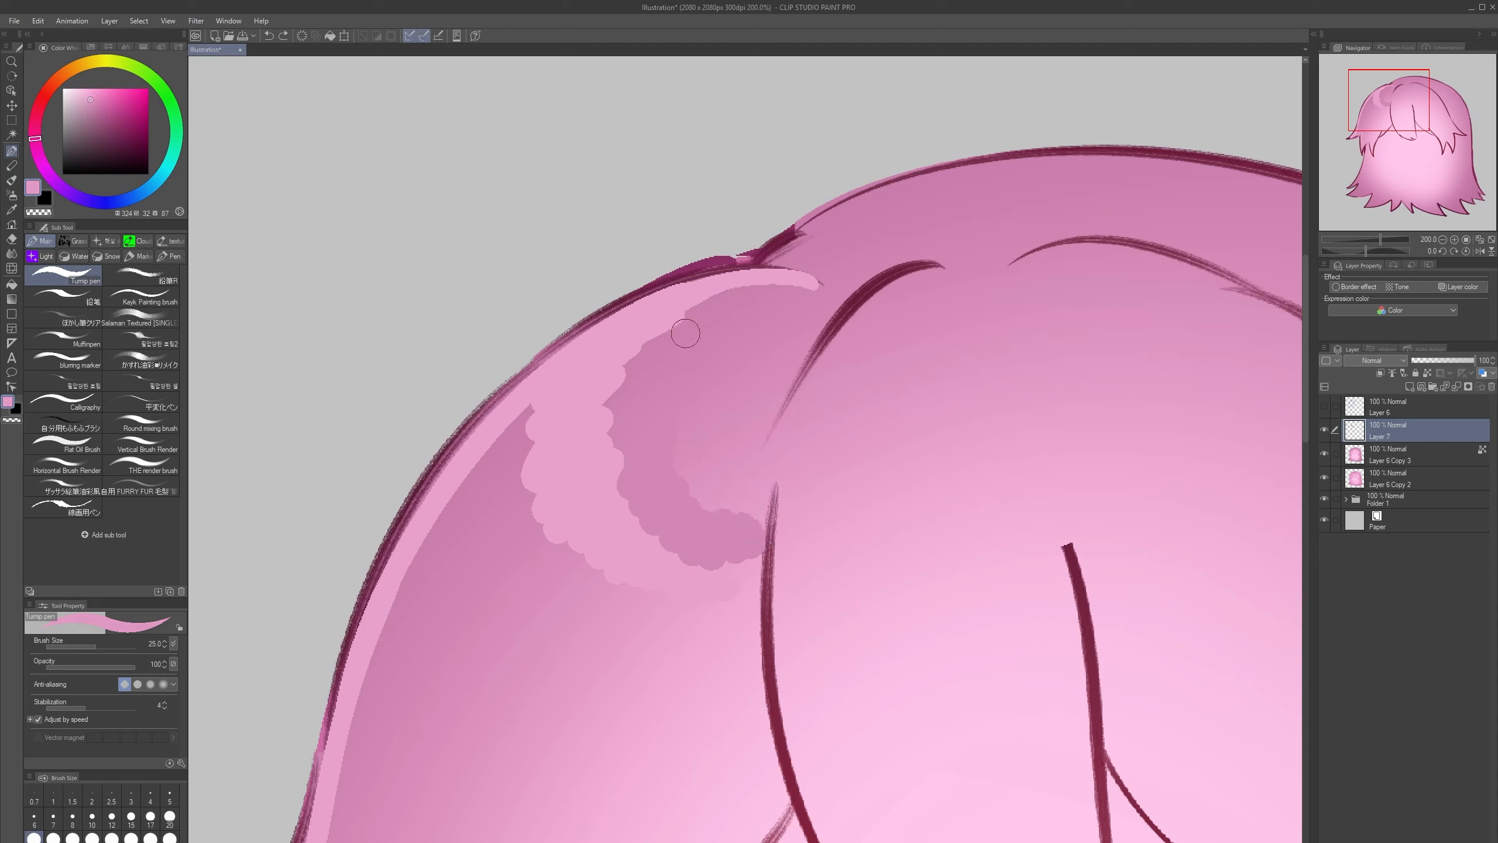
pyautogui.keyDown('alt'); pyautogui.click(672, 302); pyautogui.keyUp('alt')
pyautogui.moveTo(643, 349)
pyautogui.mouseDown()
pyautogui.moveTo(675, 317)
pyautogui.moveTo(611, 402)
pyautogui.mouseUp()
pyautogui.hotkey('ctrl', 'z')
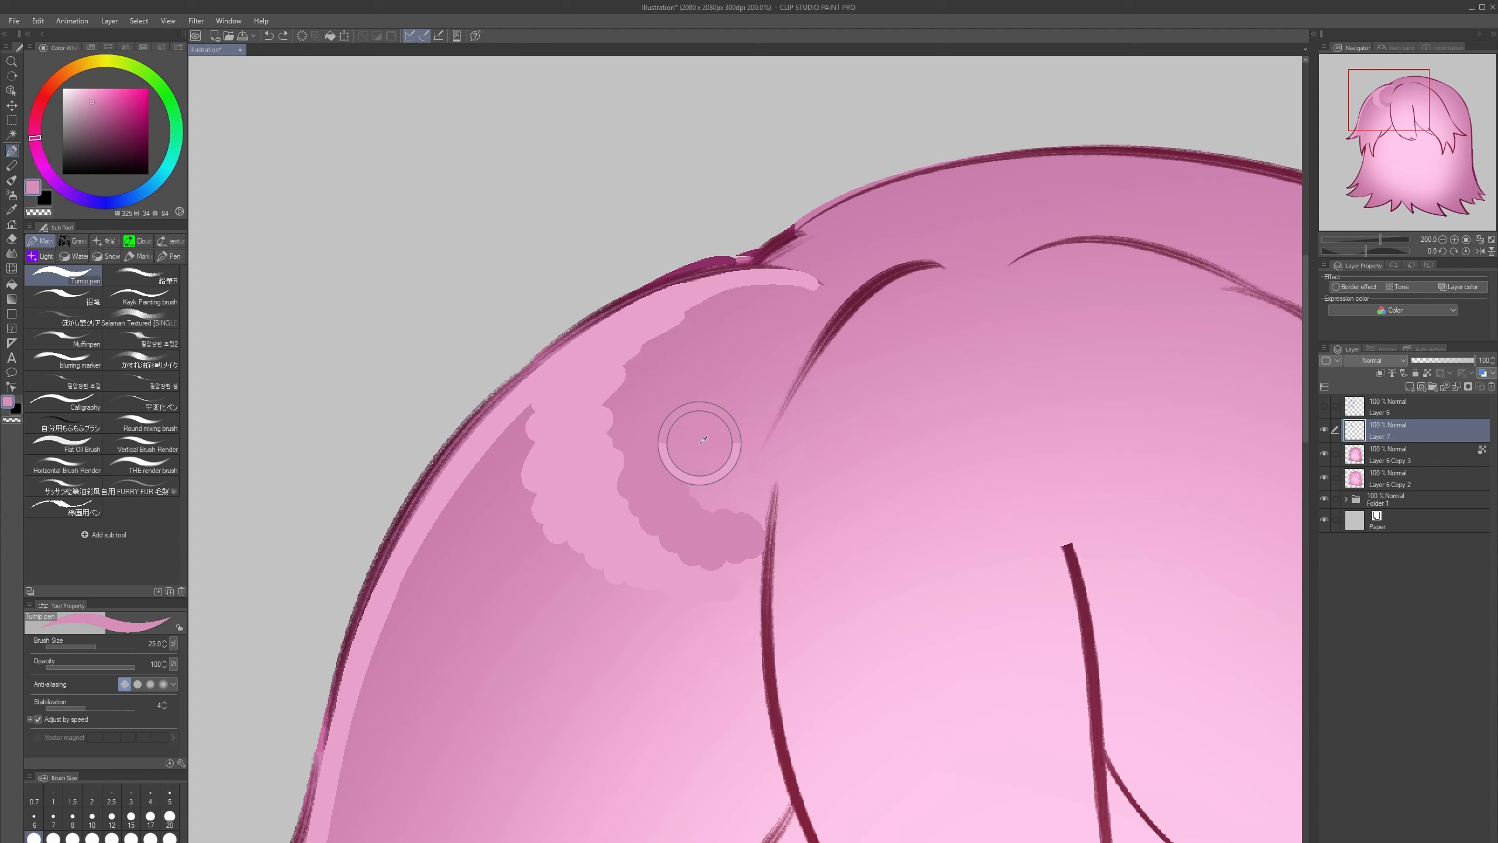
# - Try a lighter scalloped stroke inside the darker band near the parting, with brush sizes 25 and 15
pyautogui.keyDown('alt'); pyautogui.click(695, 439); pyautogui.keyUp('alt')
pyautogui.moveTo(735, 333); pyautogui.dragTo(704, 400)
pyautogui.press('[')
pyautogui.press('[')
pyautogui.press('[')
pyautogui.scroll(-2, 993, 266)
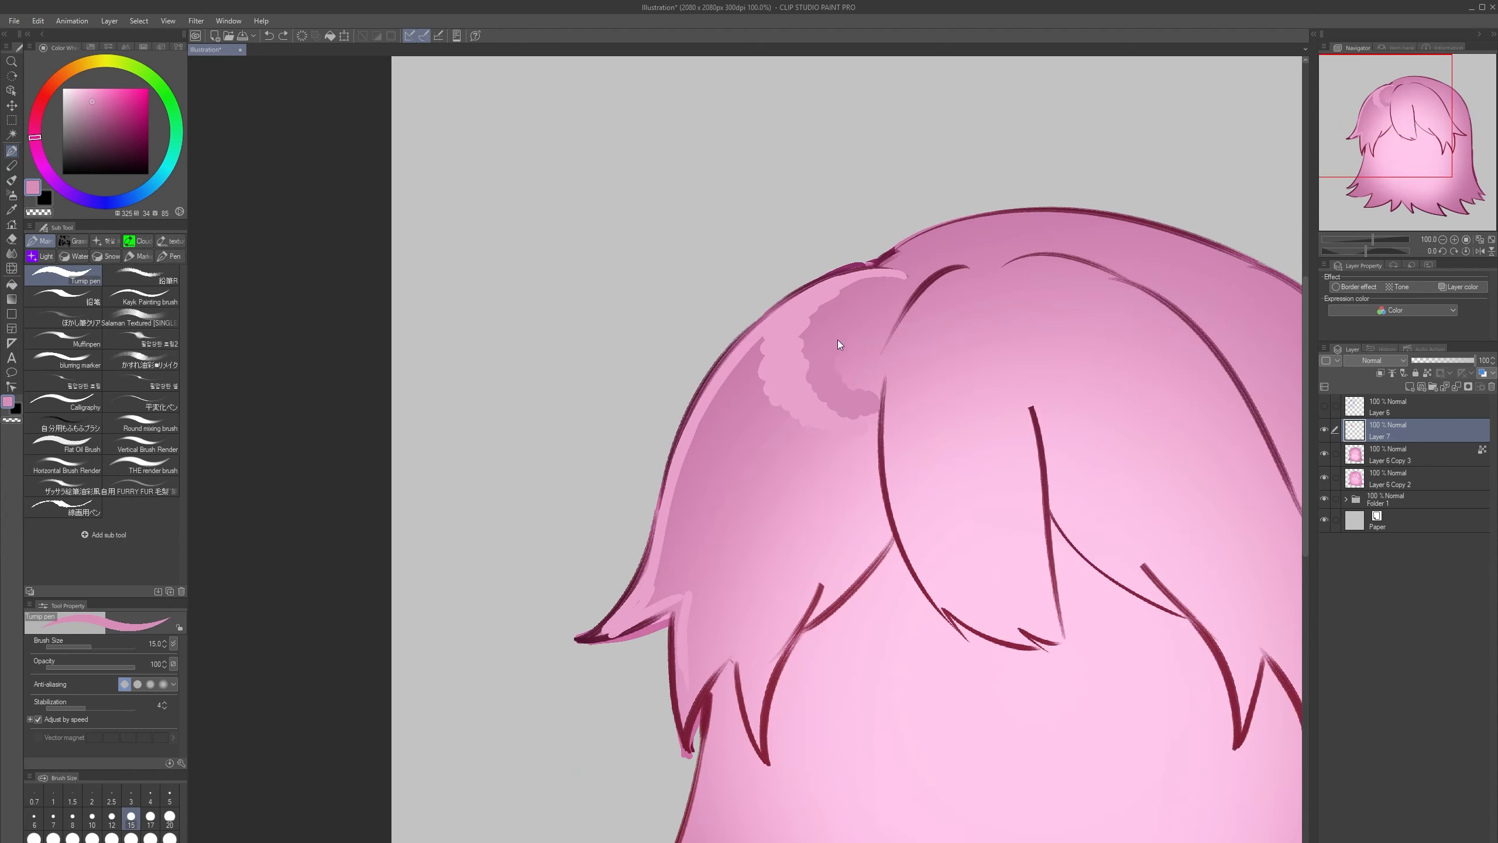
pyautogui.hotkey('ctrl', 'z')
pyautogui.scroll(2, 859, 302)
pyautogui.moveTo(903, 256)
pyautogui.mouseDown()
pyautogui.moveTo(868, 280)
pyautogui.moveTo(849, 329)
pyautogui.mouseUp()
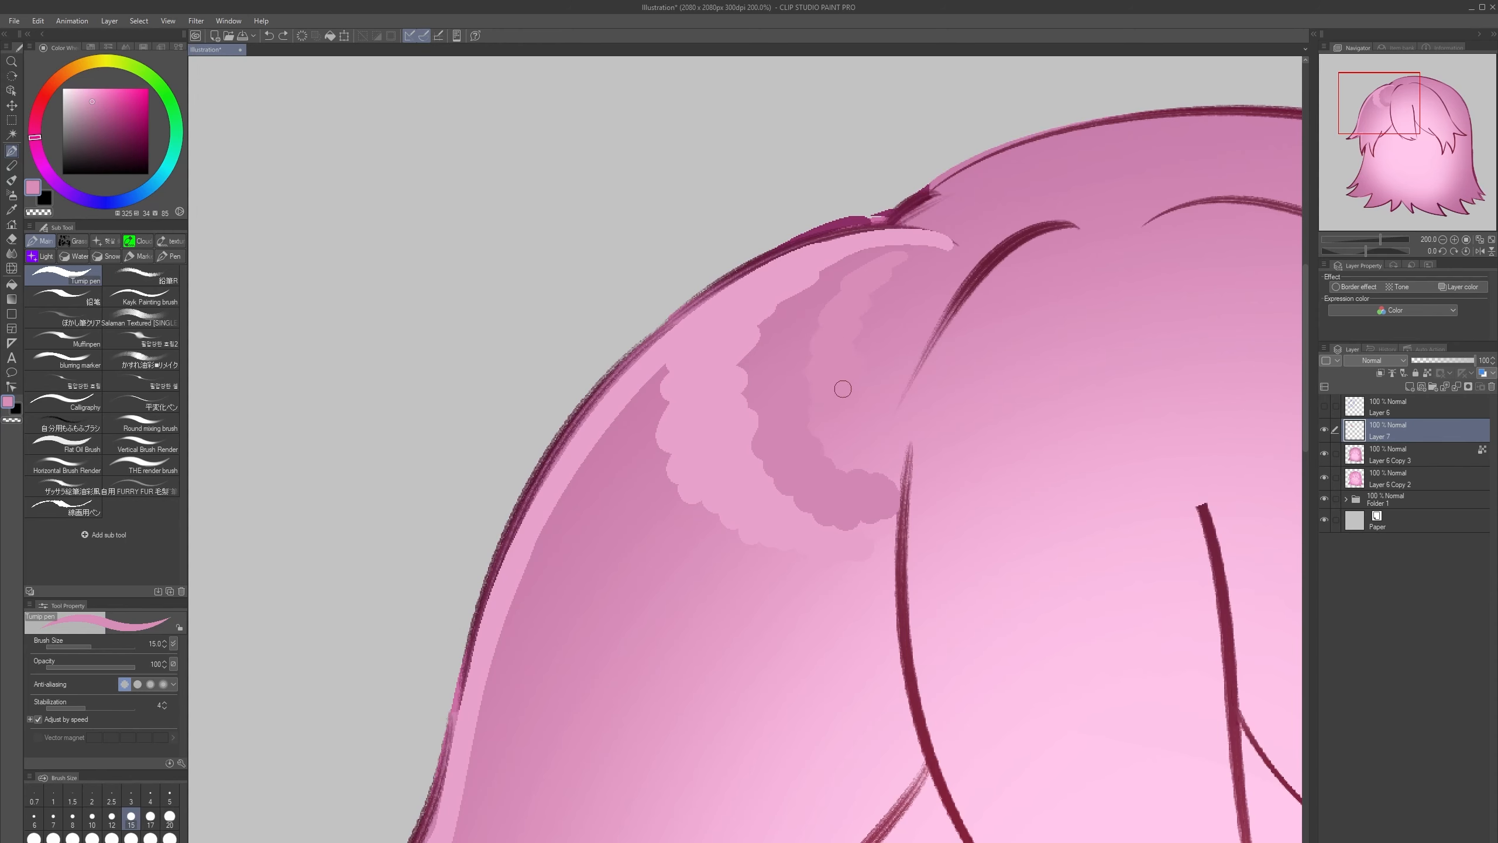
pyautogui.scroll(-2, 843, 390)
pyautogui.scroll(4, 1022, 246)
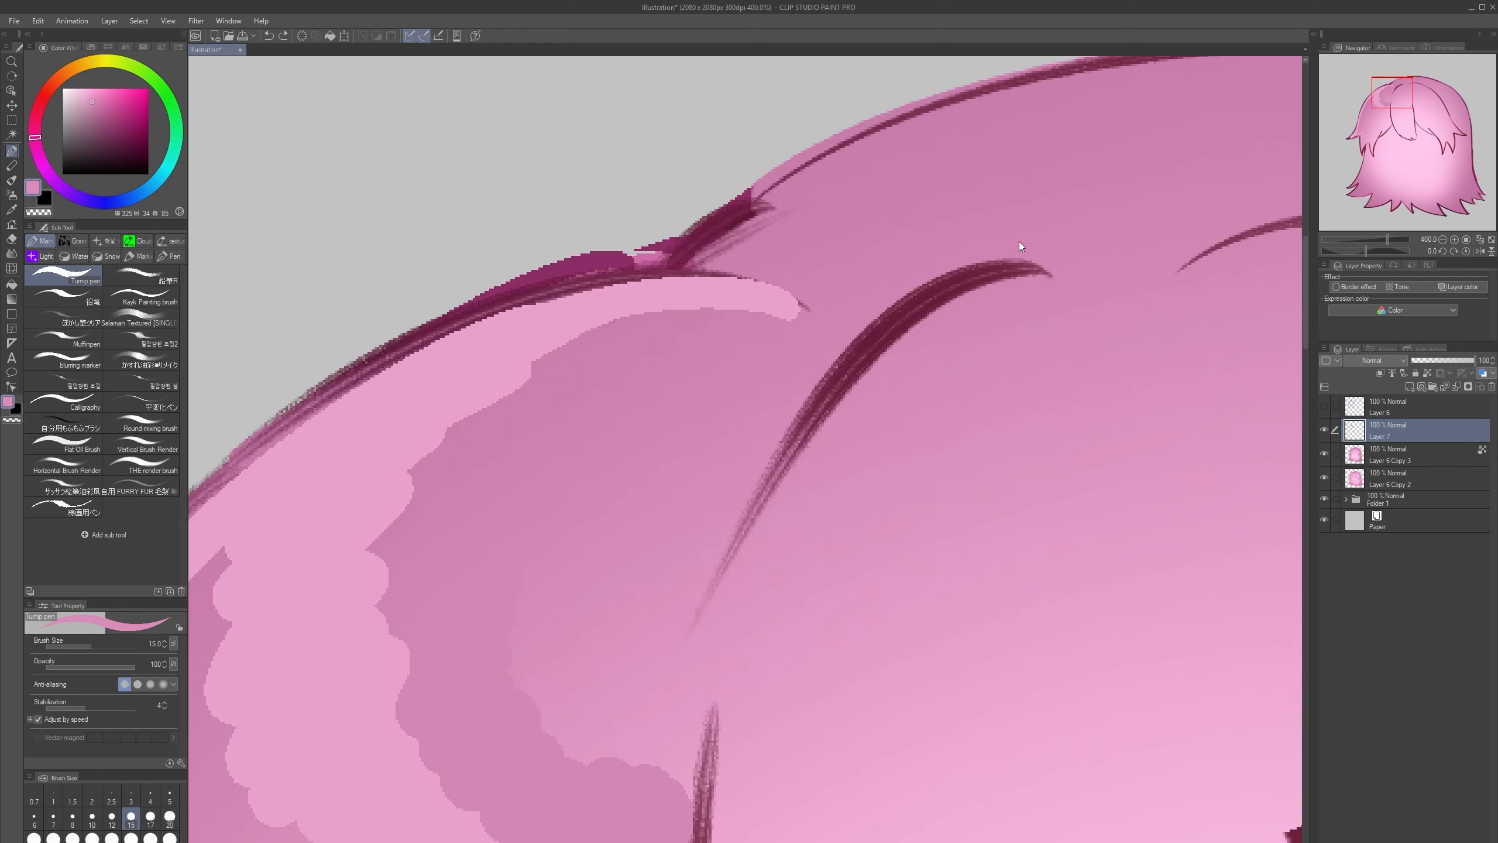
# - Try short strokes in the darker band's pink near the centre strand's outline with brush size 15
pyautogui.keyDown('alt'); pyautogui.click(605, 792); pyautogui.keyUp('alt')
pyautogui.moveTo(683, 808); pyautogui.dragTo(690, 780)
pyautogui.hotkey('ctrl', 'z')
pyautogui.moveTo(649, 709)
pyautogui.mouseDown()
pyautogui.moveTo(615, 715)
pyautogui.moveTo(642, 700)
pyautogui.mouseUp()
pyautogui.hotkey('ctrl', 'z')
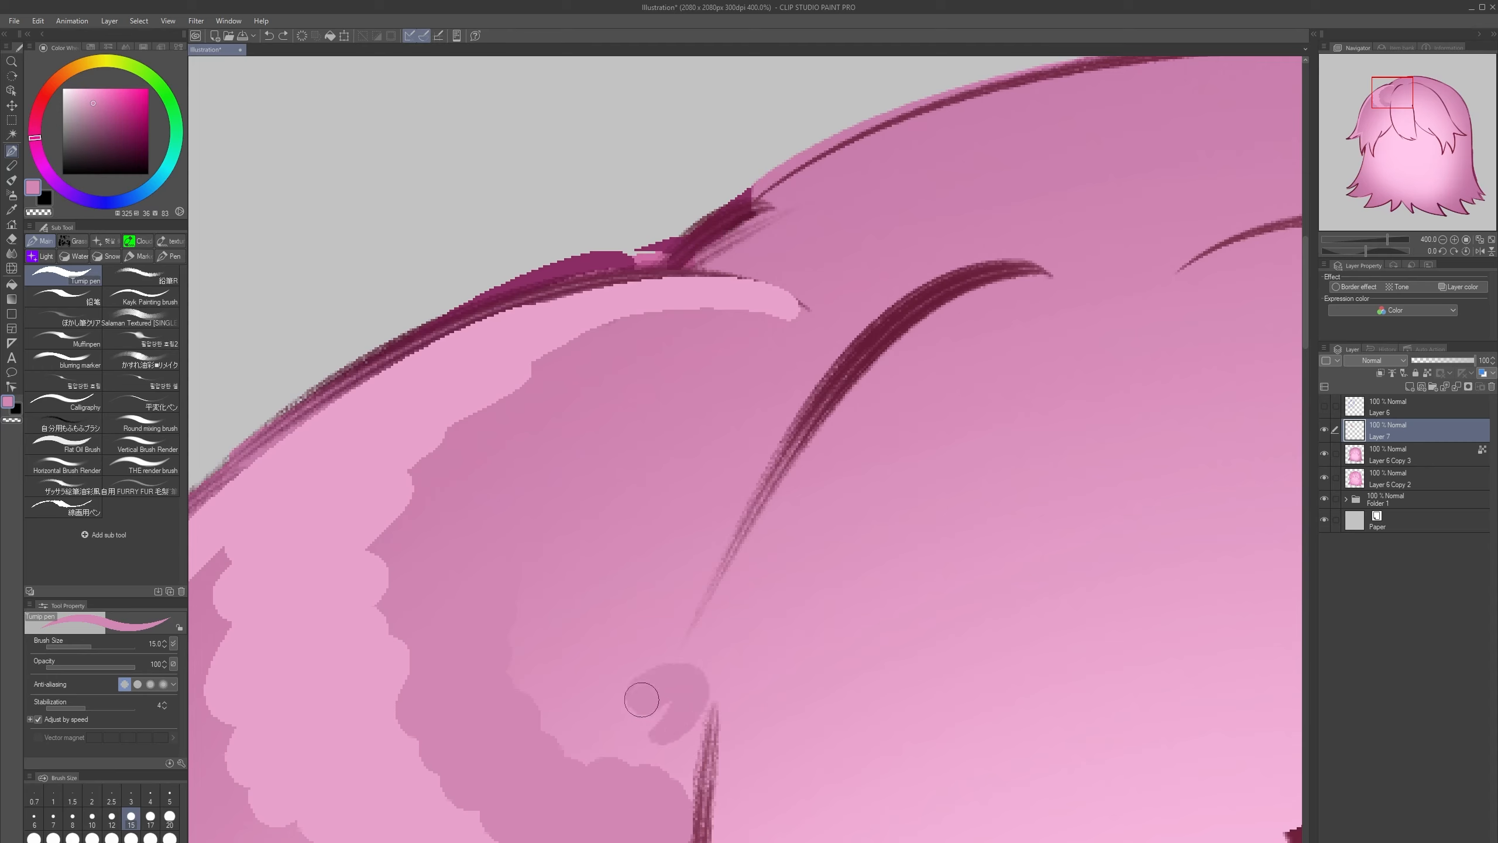
pyautogui.hotkey('ctrl', 'z')
# - Paint a lighter pink scalloped band along the inner side of the dark band near the parting, with brush size 15
pyautogui.keyDown('alt'); pyautogui.click(605, 710); pyautogui.keyUp('alt')
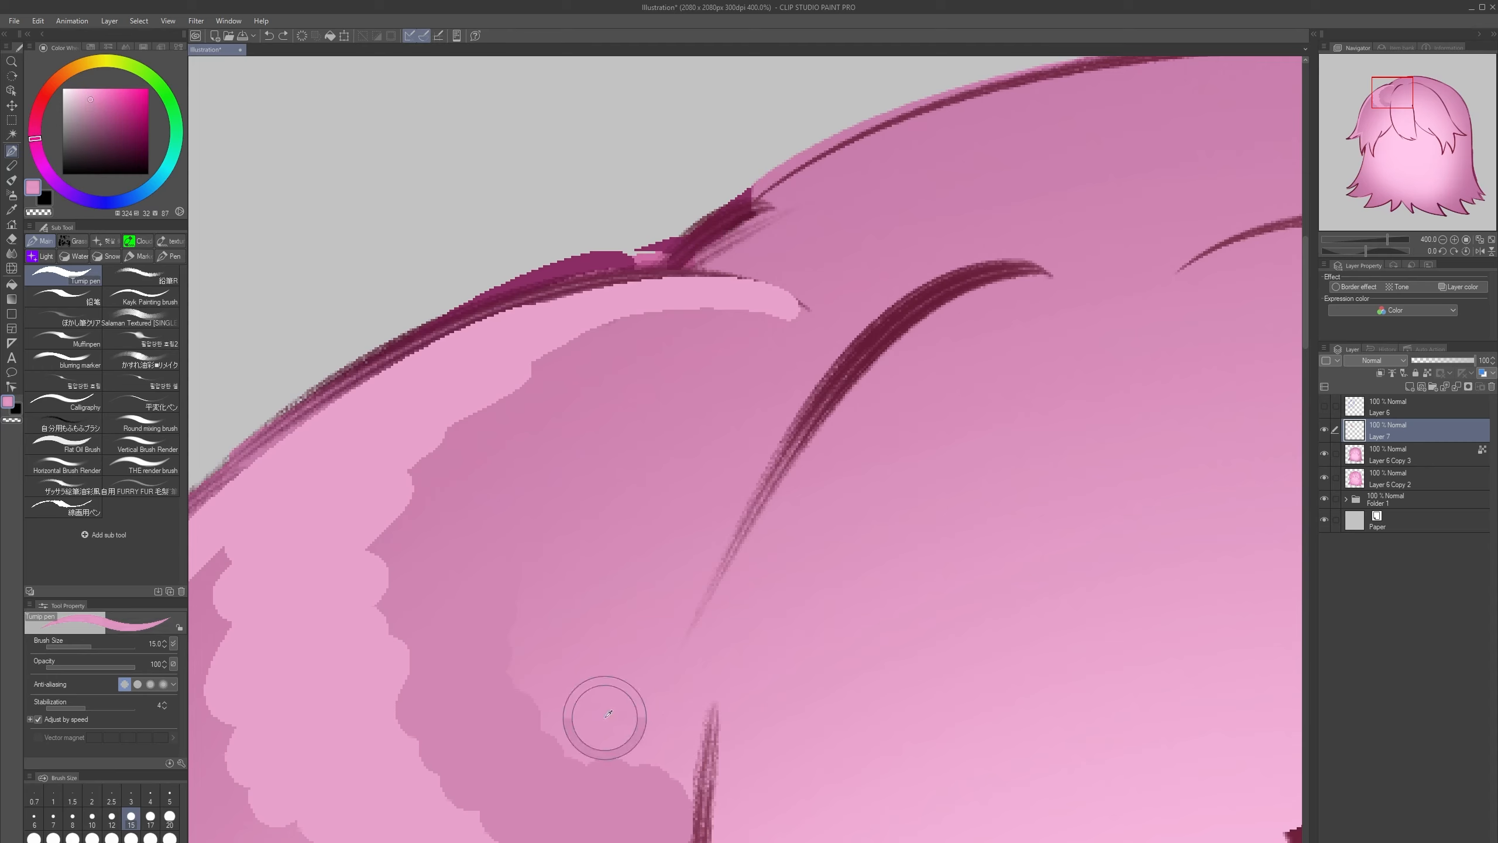
pyautogui.moveTo(571, 610)
pyautogui.mouseDown()
pyautogui.moveTo(585, 517)
pyautogui.moveTo(570, 428)
pyautogui.moveTo(587, 377)
pyautogui.moveTo(643, 332)
pyautogui.moveTo(731, 316)
pyautogui.mouseUp()
pyautogui.moveTo(687, 392); pyautogui.dragTo(1052, 458)
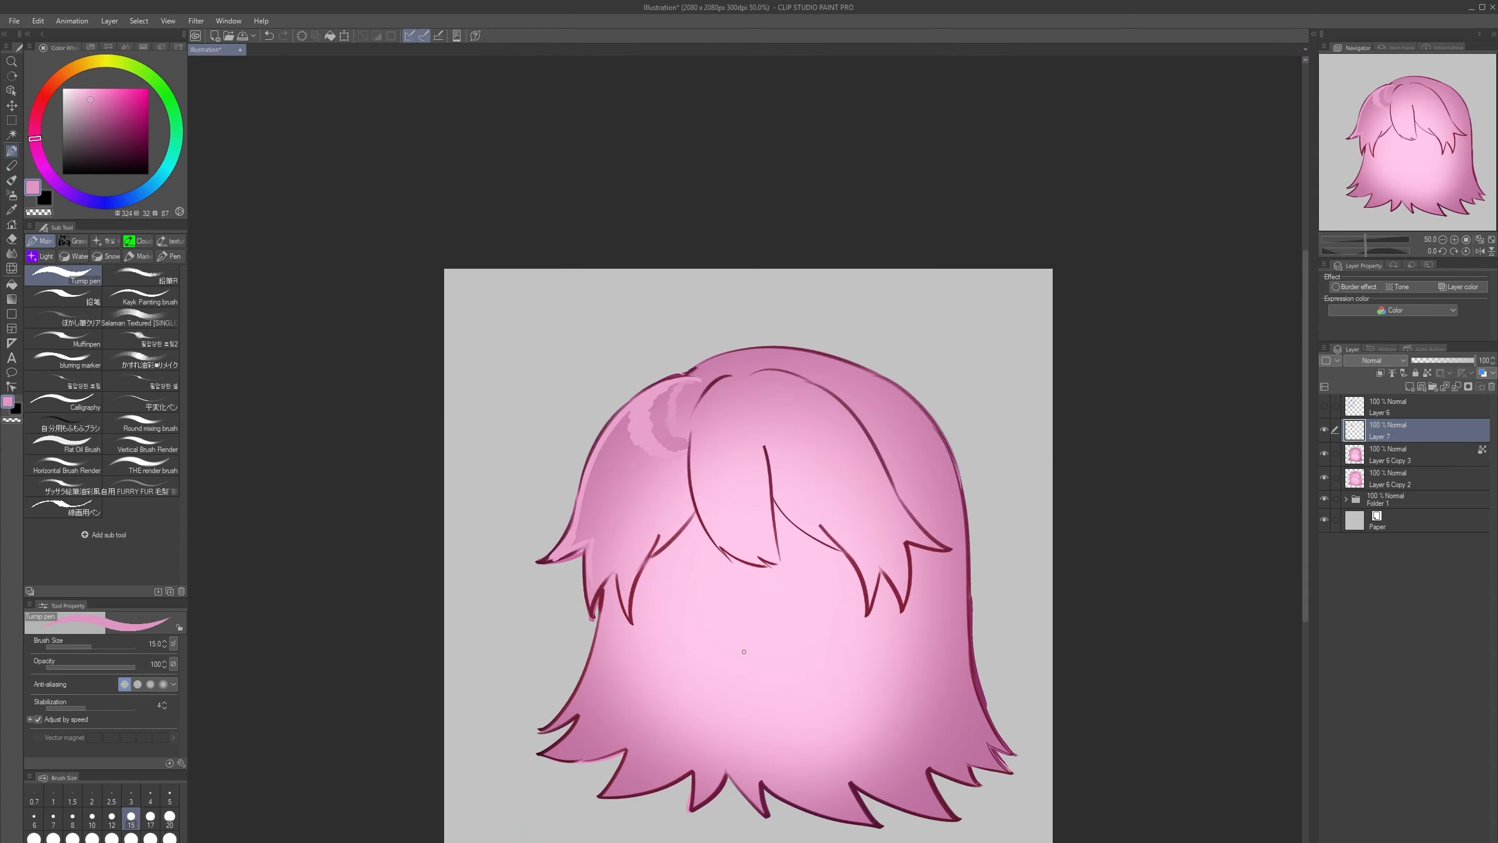
pyautogui.scroll(3, 743, 651)
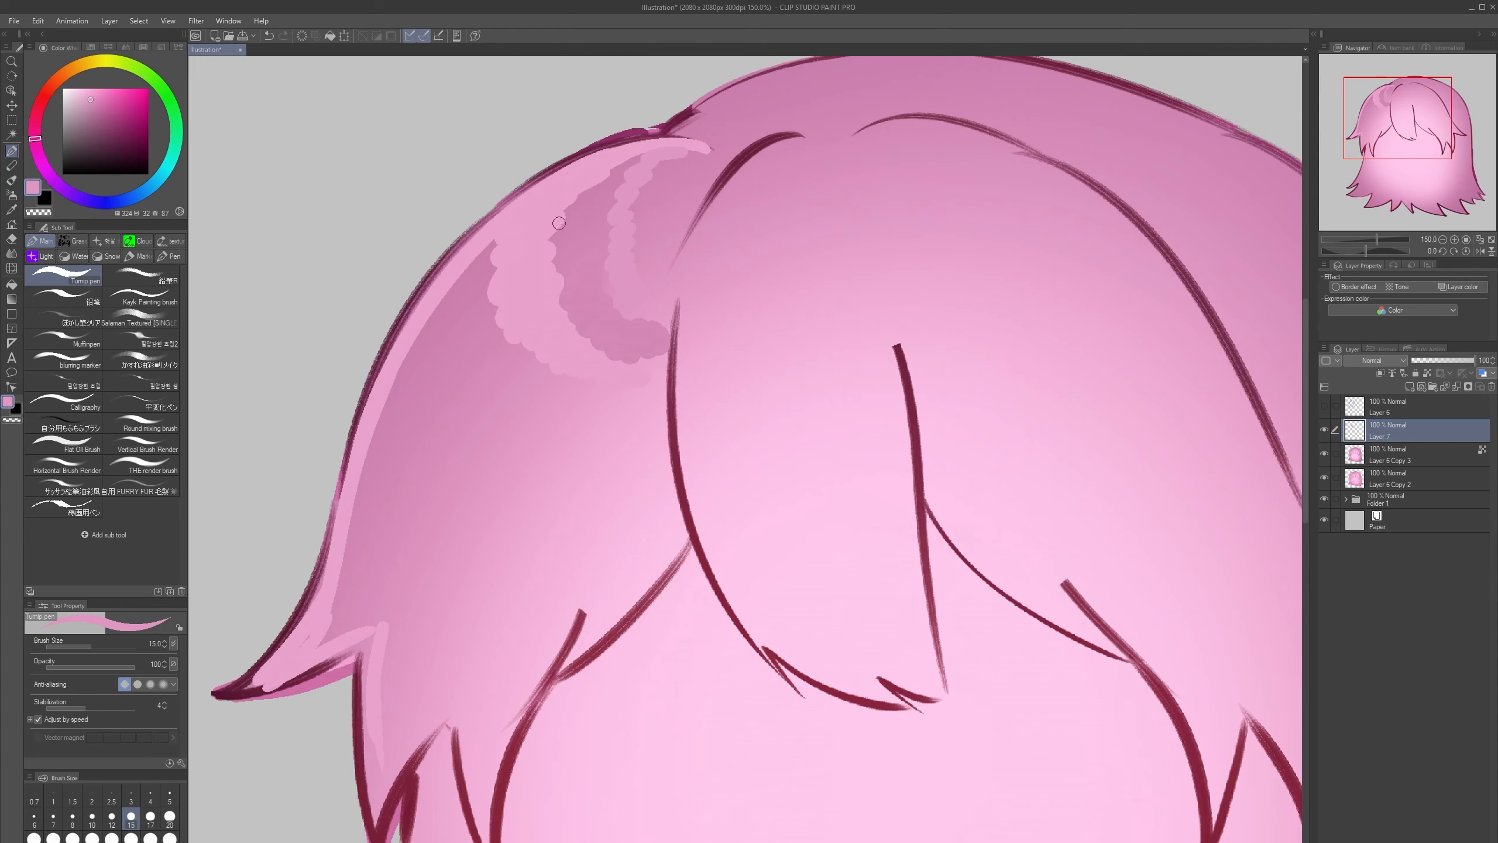
# - Try retouching the upper light bands on the left bangs with brush size 25
pyautogui.press(']')
pyautogui.press(']')
pyautogui.press(']')
pyautogui.press(']')
pyautogui.moveTo(559, 203); pyautogui.dragTo(512, 264)
pyautogui.hotkey('ctrl', 'z')
pyautogui.moveTo(641, 193); pyautogui.dragTo(614, 228)
pyautogui.hotkey('ctrl', 'z')
pyautogui.scroll(-3, 920, 686)
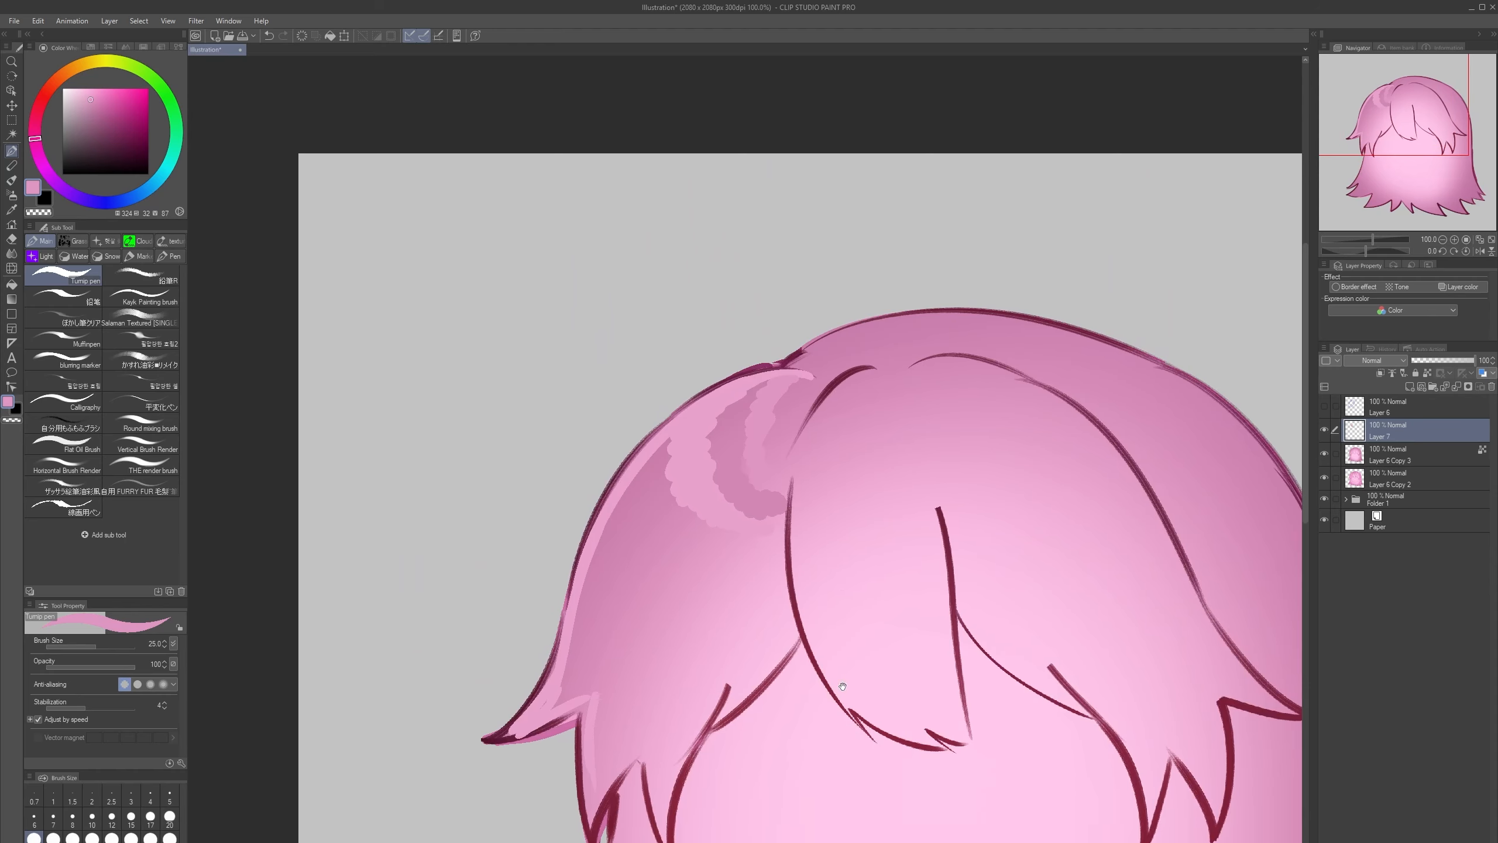
pyautogui.moveTo(842, 686); pyautogui.dragTo(887, 609)
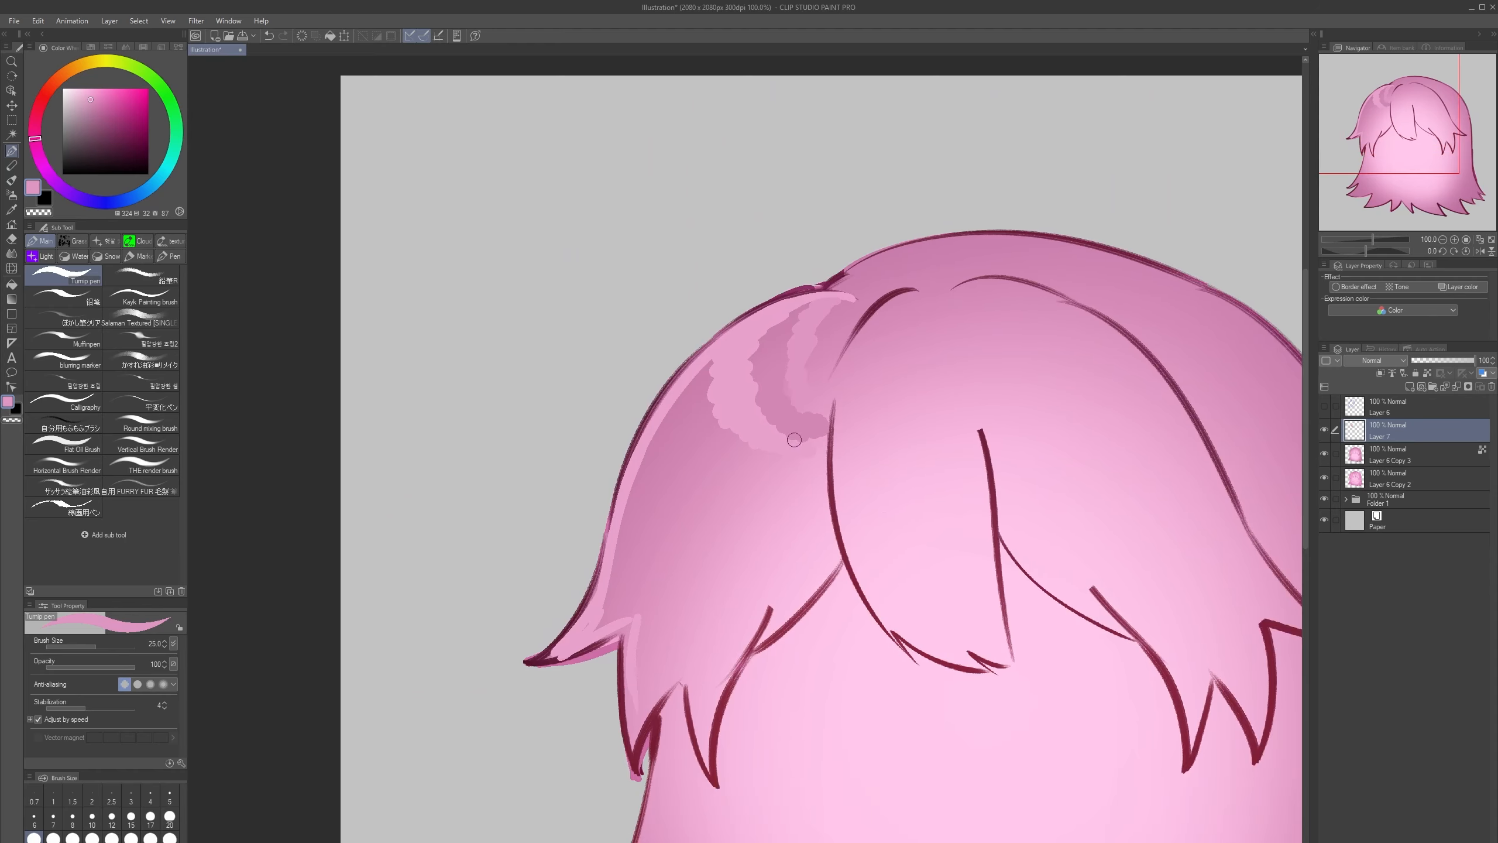
# - Paint a dark pink scalloped band below the outer light band on the left bangs with brush size 30
pyautogui.scroll(1, 780, 445)
pyautogui.press(']')
pyautogui.keyDown('alt'); pyautogui.click(694, 435); pyautogui.keyUp('alt')
pyautogui.keyDown('alt'); pyautogui.click(730, 403); pyautogui.keyUp('alt')
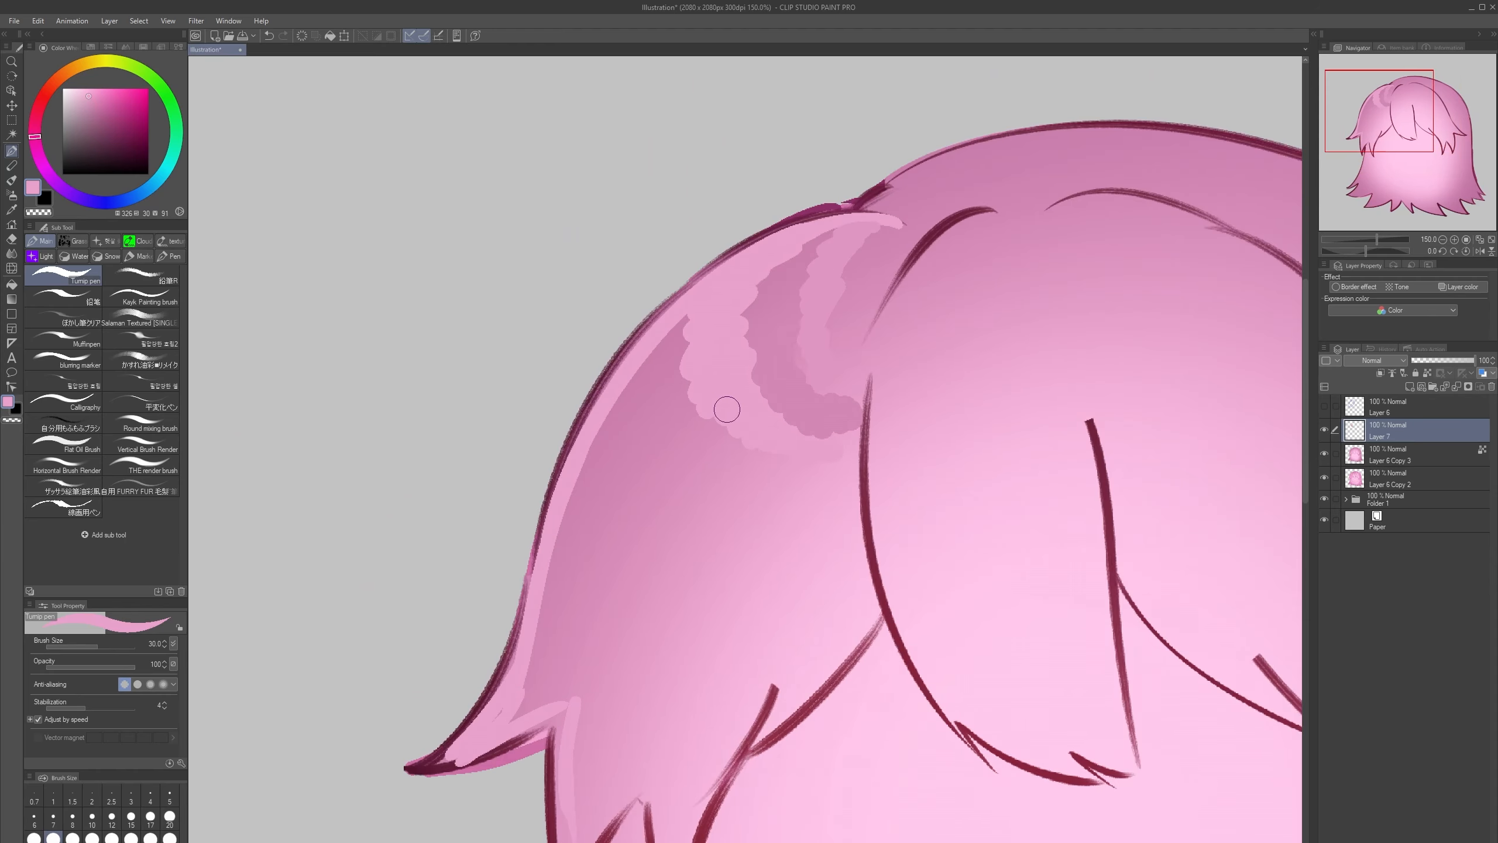
pyautogui.keyDown('alt'); pyautogui.click(695, 435); pyautogui.keyUp('alt')
pyautogui.keyDown('alt'); pyautogui.click(706, 426); pyautogui.keyUp('alt')
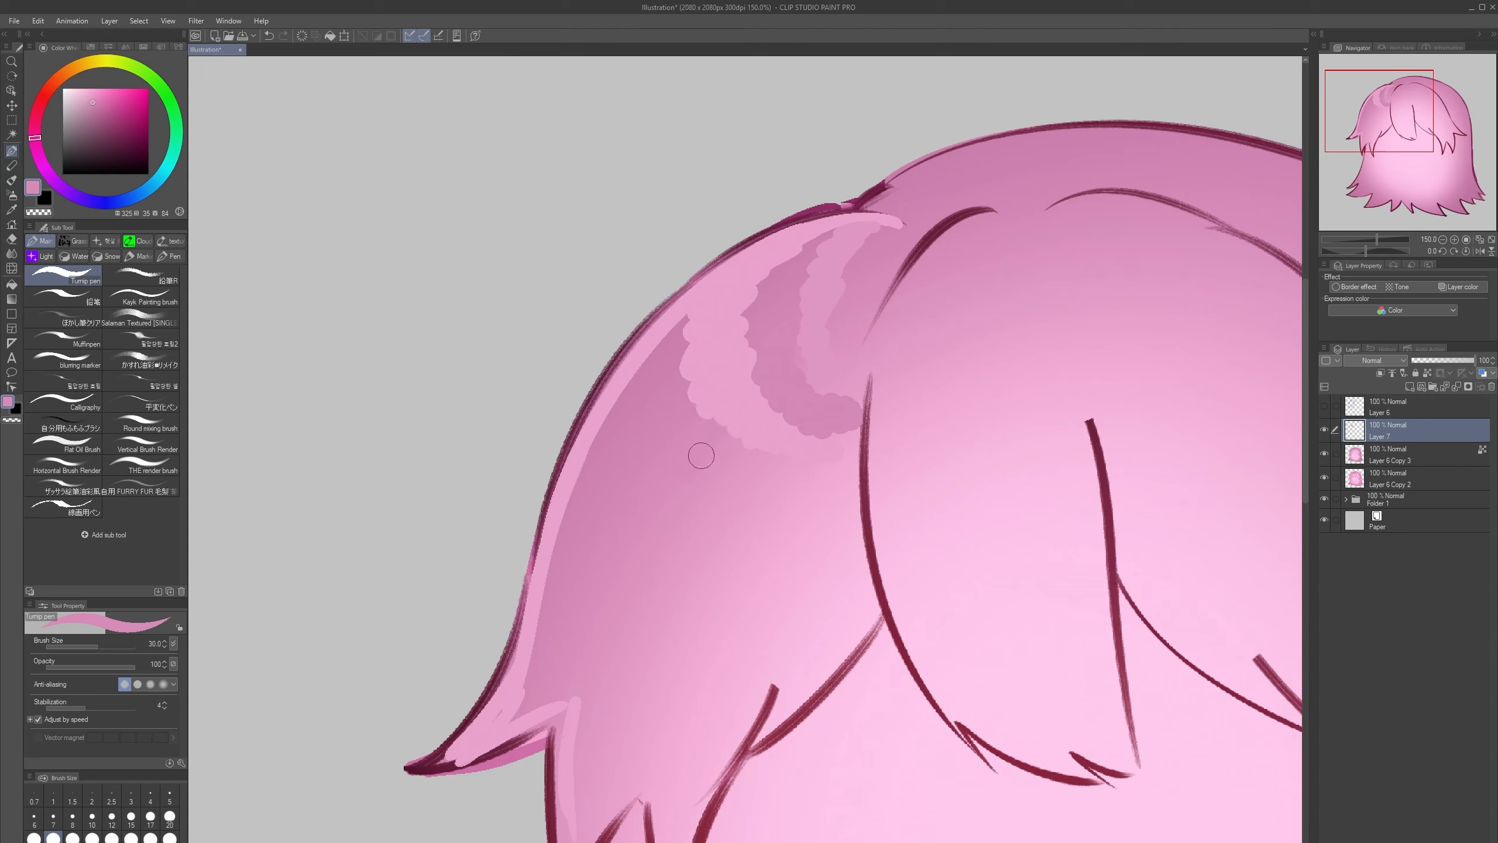
pyautogui.moveTo(699, 451)
pyautogui.mouseDown()
pyautogui.moveTo(746, 463)
pyautogui.moveTo(791, 520)
pyautogui.moveTo(843, 501)
pyautogui.mouseUp()
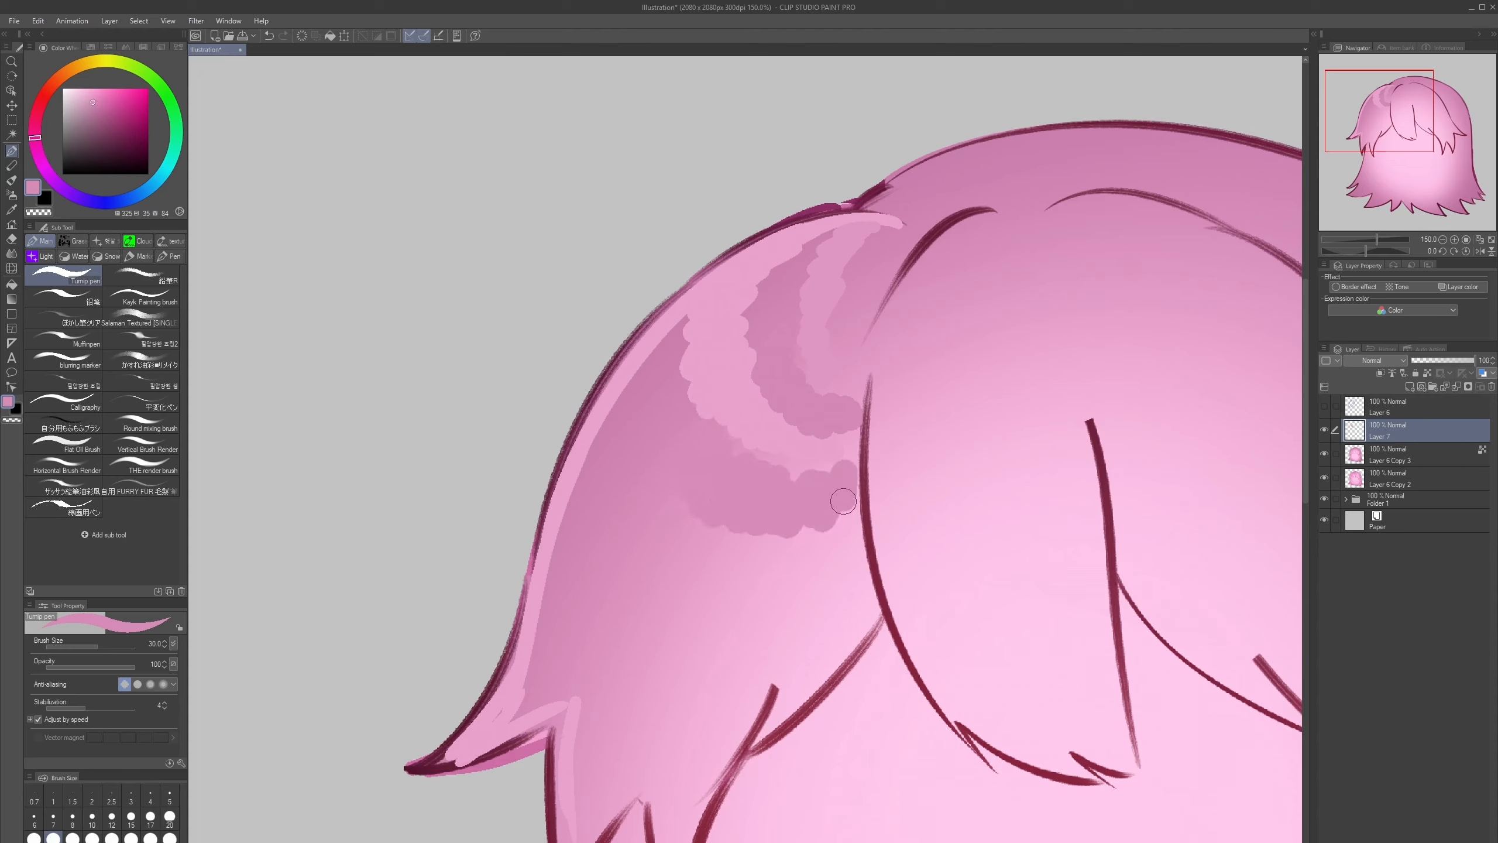
# - Paint a light pink scalloped band along the outer side of the second dark band with brush size 30
pyautogui.keyDown('alt'); pyautogui.click(724, 543); pyautogui.keyUp('alt')
pyautogui.keyDown('alt'); pyautogui.click(778, 501); pyautogui.keyUp('alt')
pyautogui.keyDown('alt'); pyautogui.click(786, 555); pyautogui.keyUp('alt')
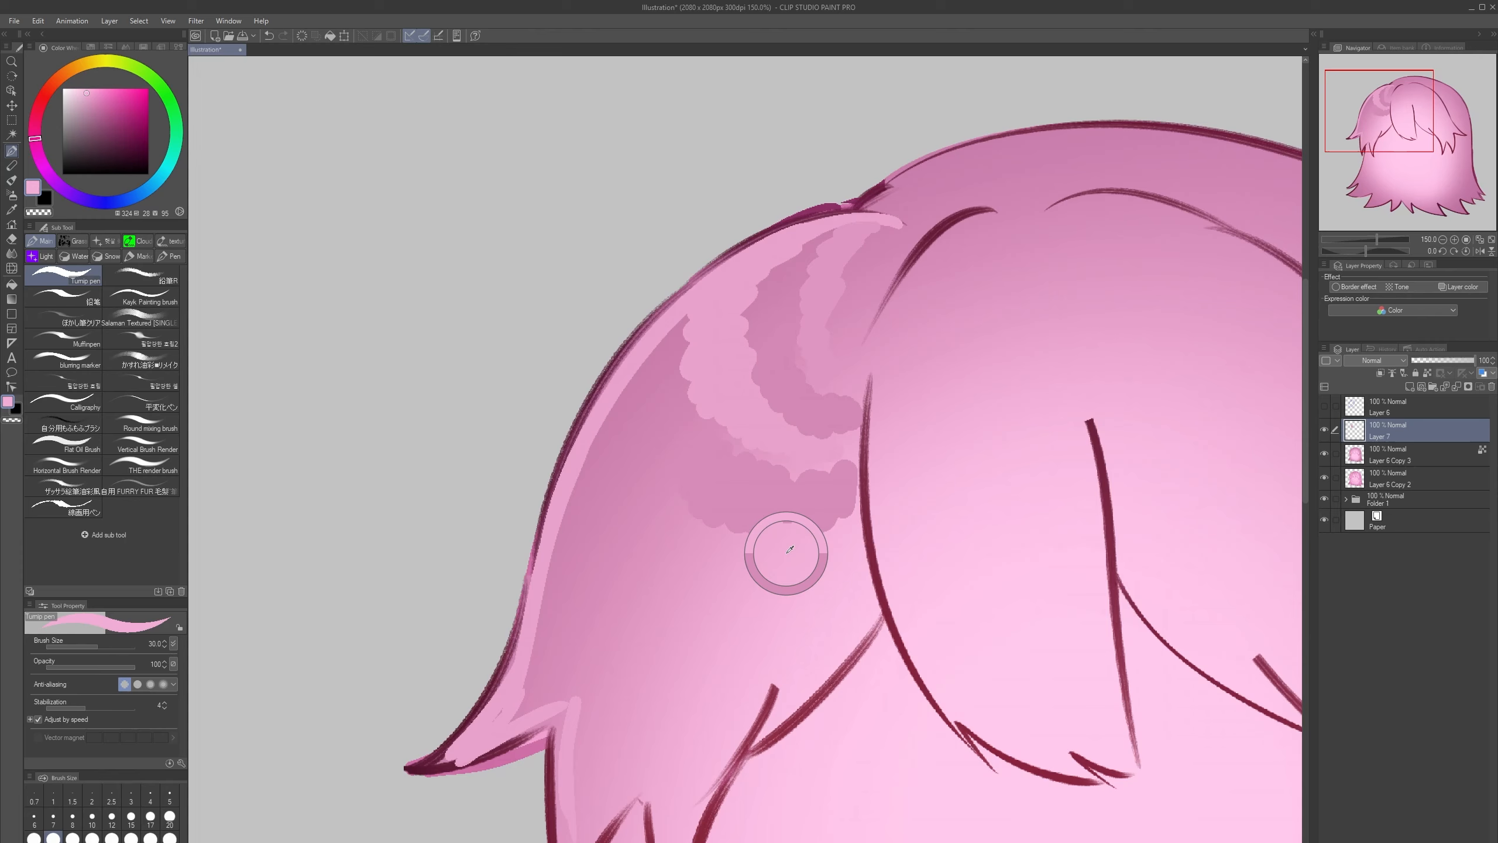
pyautogui.moveTo(763, 542)
pyautogui.mouseDown()
pyautogui.moveTo(694, 583)
pyautogui.moveTo(680, 530)
pyautogui.moveTo(718, 493)
pyautogui.moveTo(680, 576)
pyautogui.moveTo(662, 568)
pyautogui.moveTo(658, 485)
pyautogui.moveTo(607, 493)
pyautogui.moveTo(611, 433)
pyautogui.mouseUp()
pyautogui.hotkey('ctrl', 'z')
pyautogui.keyDown('alt'); pyautogui.click(703, 533); pyautogui.keyUp('alt')
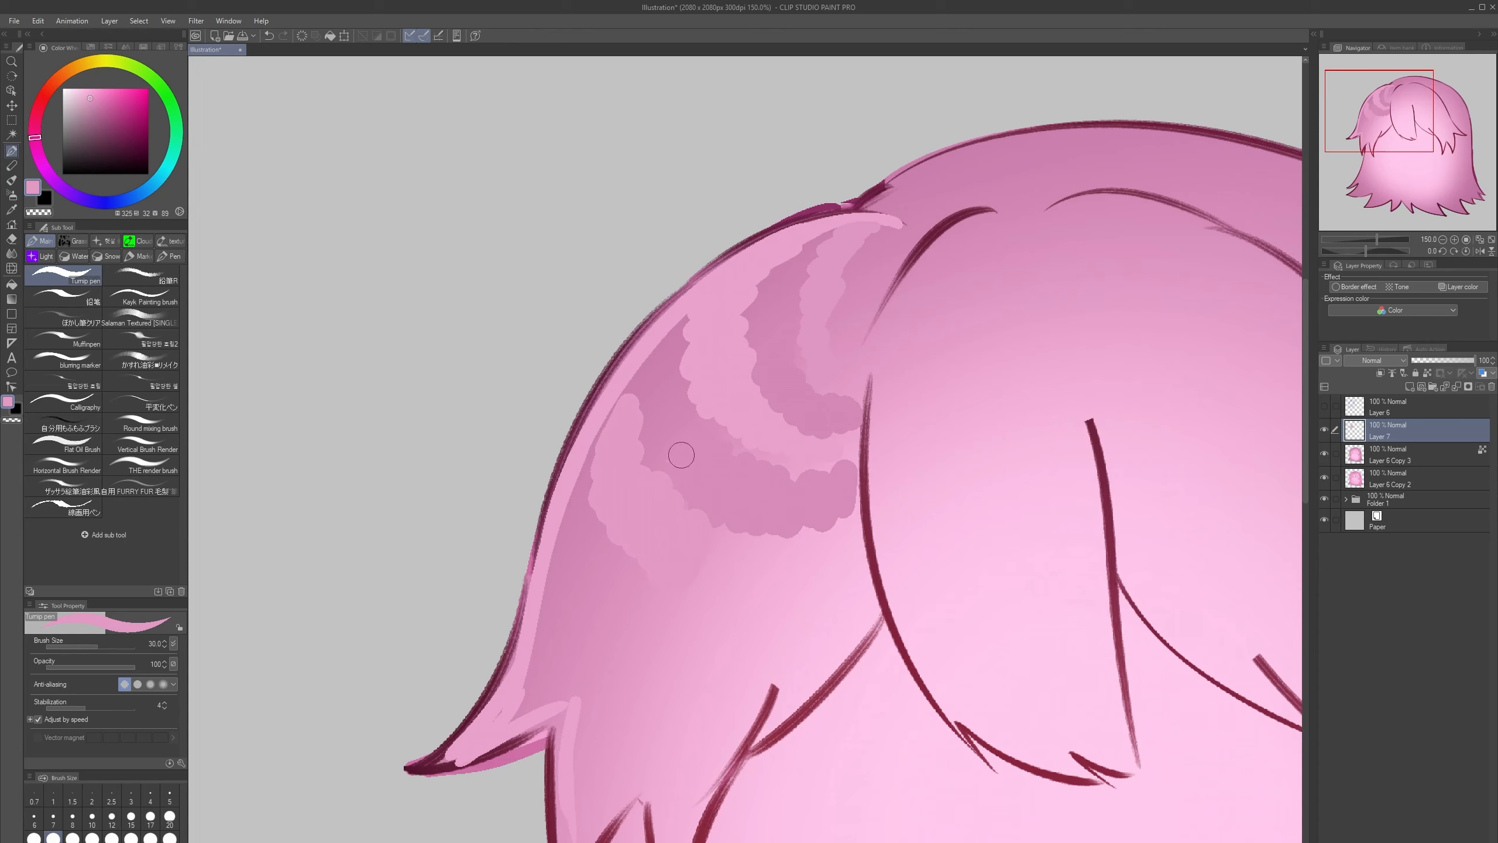
# - Paint a darker scalloped band across the lower left bangs, sampling pinks from the surrounding hair
pyautogui.keyDown('alt'); pyautogui.click(615, 561); pyautogui.keyUp('alt')
pyautogui.moveTo(631, 602)
pyautogui.mouseDown()
pyautogui.moveTo(637, 642)
pyautogui.moveTo(659, 646)
pyautogui.moveTo(686, 597)
pyautogui.moveTo(725, 674)
pyautogui.moveTo(746, 633)
pyautogui.moveTo(761, 626)
pyautogui.moveTo(781, 656)
pyautogui.moveTo(797, 618)
pyautogui.moveTo(819, 622)
pyautogui.moveTo(789, 628)
pyautogui.moveTo(807, 644)
pyautogui.moveTo(821, 602)
pyautogui.moveTo(855, 611)
pyautogui.moveTo(844, 526)
pyautogui.moveTo(837, 589)
pyautogui.moveTo(784, 643)
pyautogui.moveTo(839, 578)
pyautogui.mouseUp()
pyautogui.hotkey('ctrl', 'z')
pyautogui.keyDown('alt'); pyautogui.click(695, 582); pyautogui.keyUp('alt')
pyautogui.keyDown('alt'); pyautogui.click(747, 581); pyautogui.keyUp('alt')
pyautogui.hotkey('ctrl', 'z')
pyautogui.hotkey('ctrl', 'z')
pyautogui.hotkey('ctrl', 'y')
pyautogui.keyDown('alt'); pyautogui.click(798, 633); pyautogui.keyUp('alt')
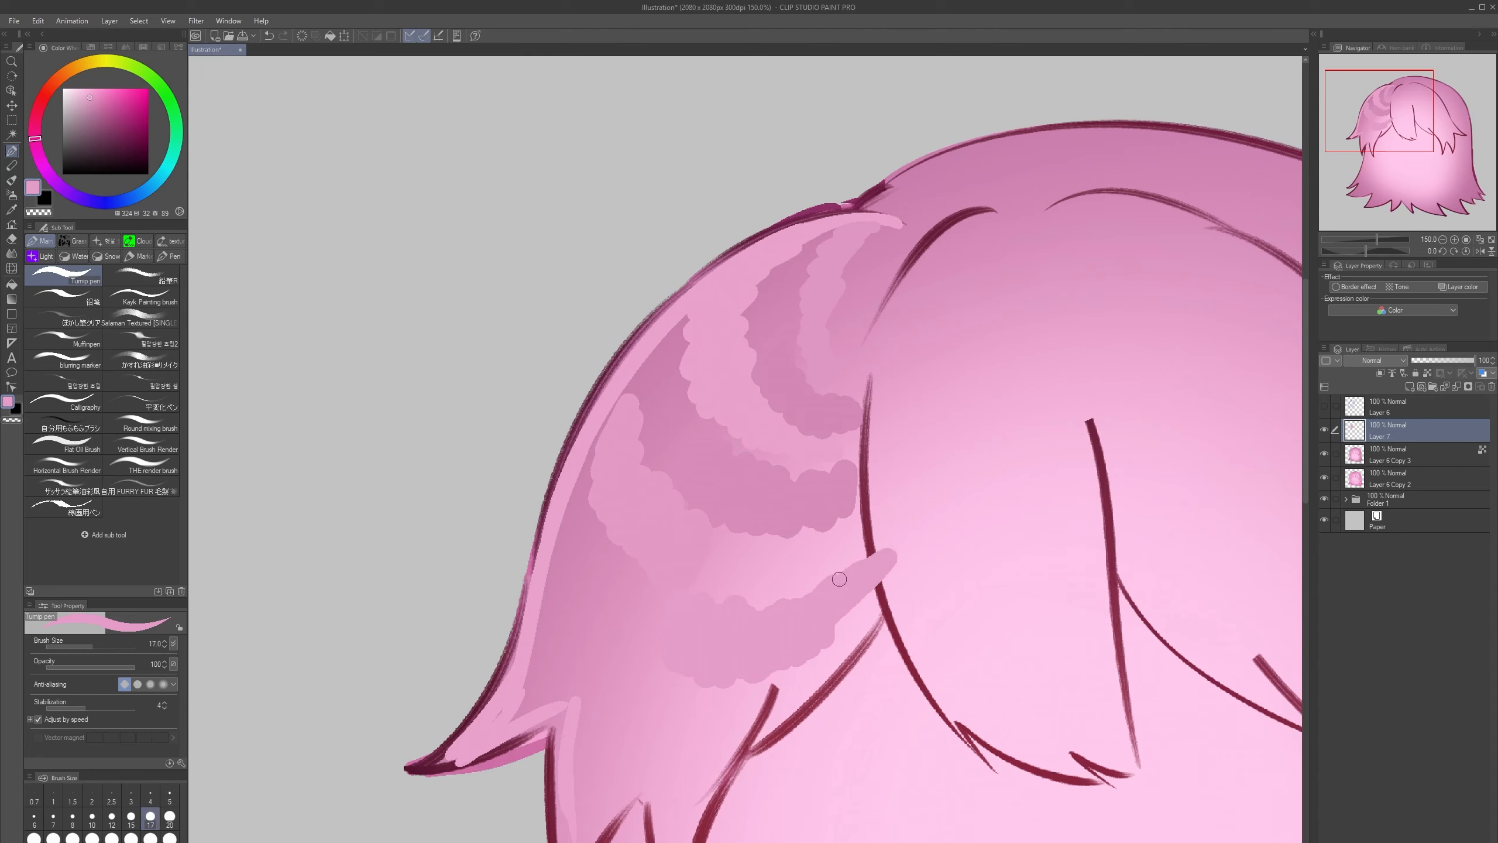
# - Undo the end of the lower scalloped band and repaint it in a lighter pink toward the centre strand with brush size 17
pyautogui.hotkey('ctrl', 'z')
pyautogui.hotkey('ctrl', 'z')
pyautogui.moveTo(684, 618)
pyautogui.mouseDown()
pyautogui.moveTo(711, 599)
pyautogui.moveTo(735, 668)
pyautogui.moveTo(767, 627)
pyautogui.moveTo(777, 654)
pyautogui.moveTo(831, 625)
pyautogui.mouseUp()
pyautogui.keyDown('alt'); pyautogui.click(749, 585); pyautogui.keyUp('alt')
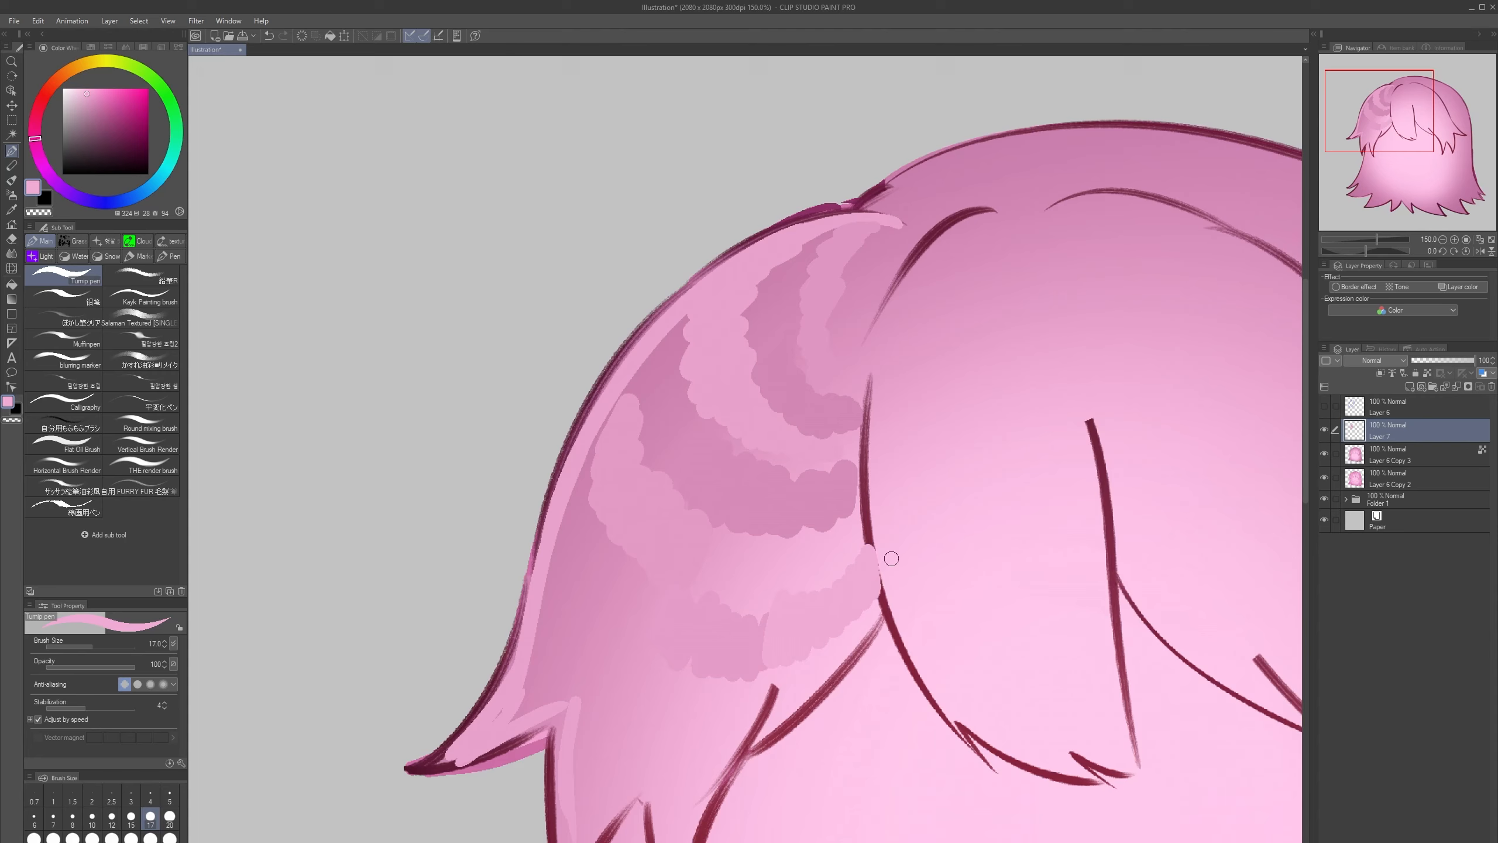
pyautogui.scroll(-3, 891, 559)
pyautogui.press('h')
pyautogui.press('h')
pyautogui.moveTo(873, 699); pyautogui.dragTo(685, 622)
pyautogui.scroll(1, 657, 556)
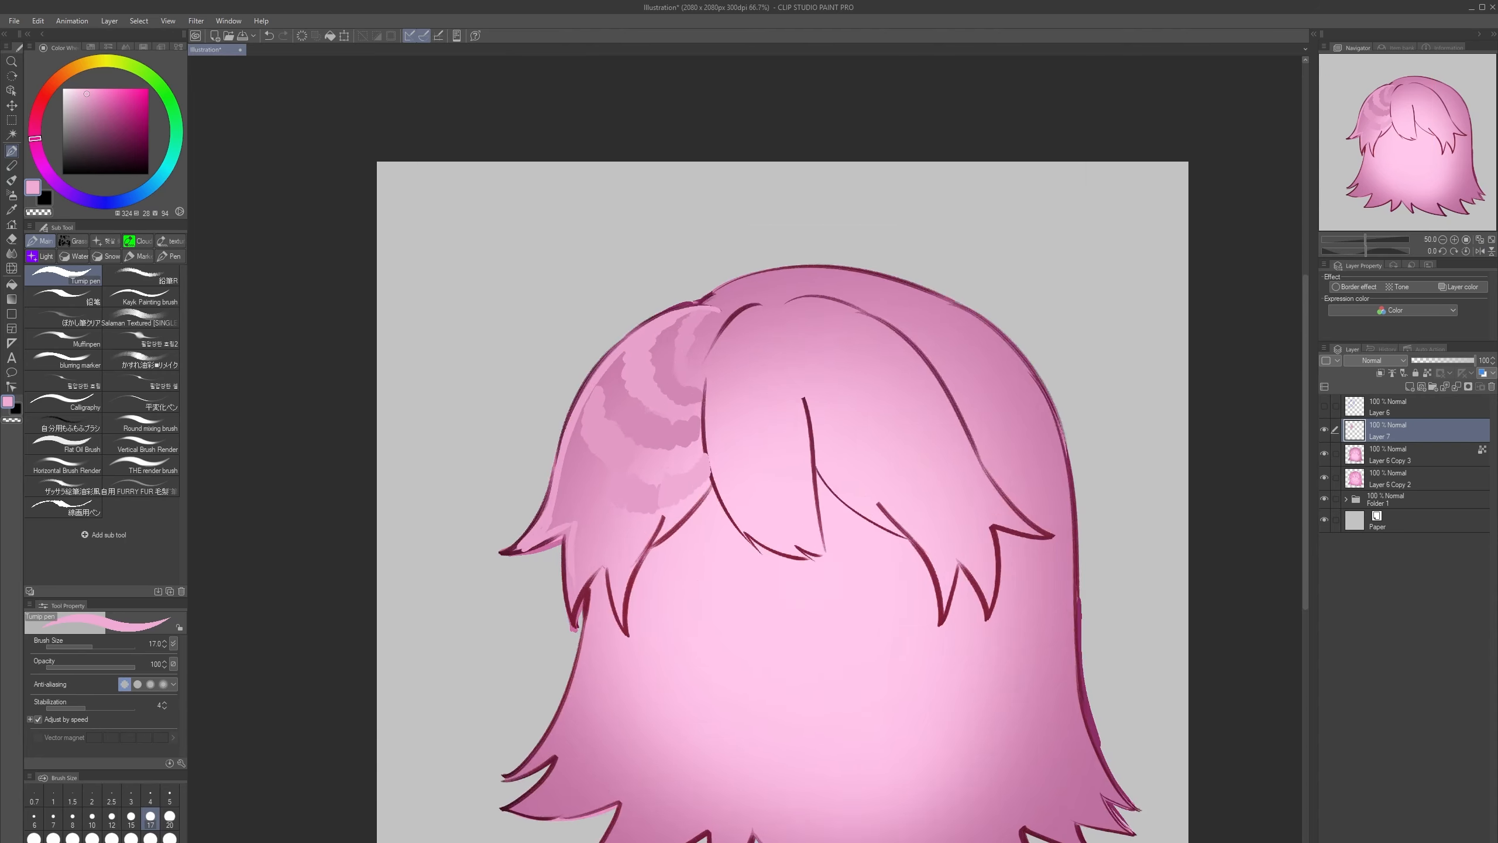
# - Paint light pink edges along the outer sides of the two lower left bang tips with brush size 15
pyautogui.scroll(3, 663, 498)
pyautogui.press(']')
pyautogui.press('[')
pyautogui.press('[')
pyautogui.keyDown('alt'); pyautogui.click(514, 542); pyautogui.keyUp('alt')
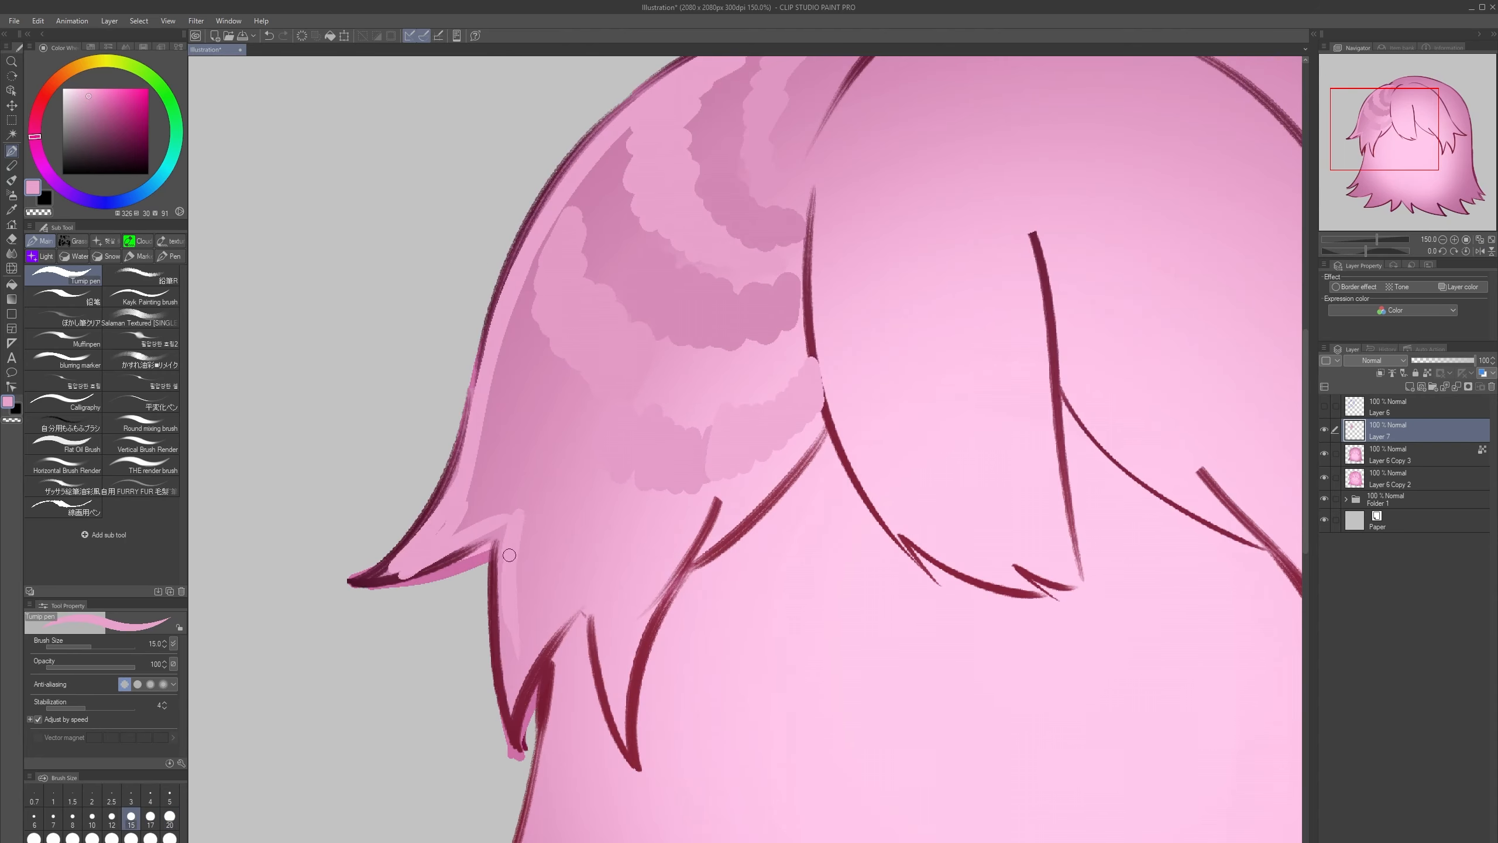
pyautogui.moveTo(517, 531); pyautogui.dragTo(513, 669)
pyautogui.moveTo(598, 604); pyautogui.dragTo(626, 741)
pyautogui.scroll(-2, 658, 800)
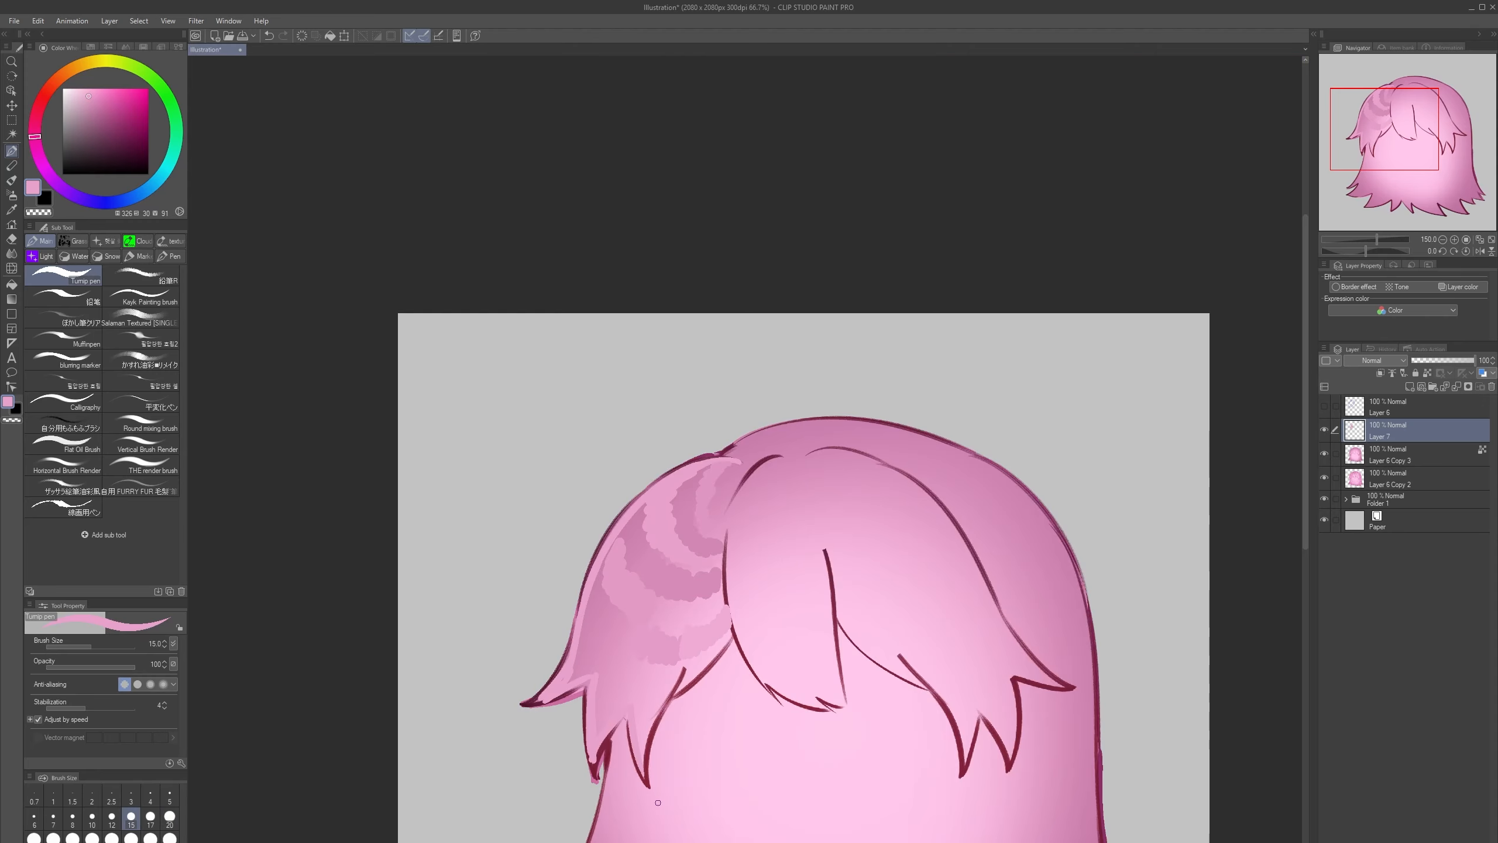
# - Hide Layer 6 Copy 2
pyautogui.scroll(2, 691, 669)
pyautogui.hotkey('ctrl', '-')
pyautogui.click(1324, 477)
pyautogui.scroll(1, 785, 751)
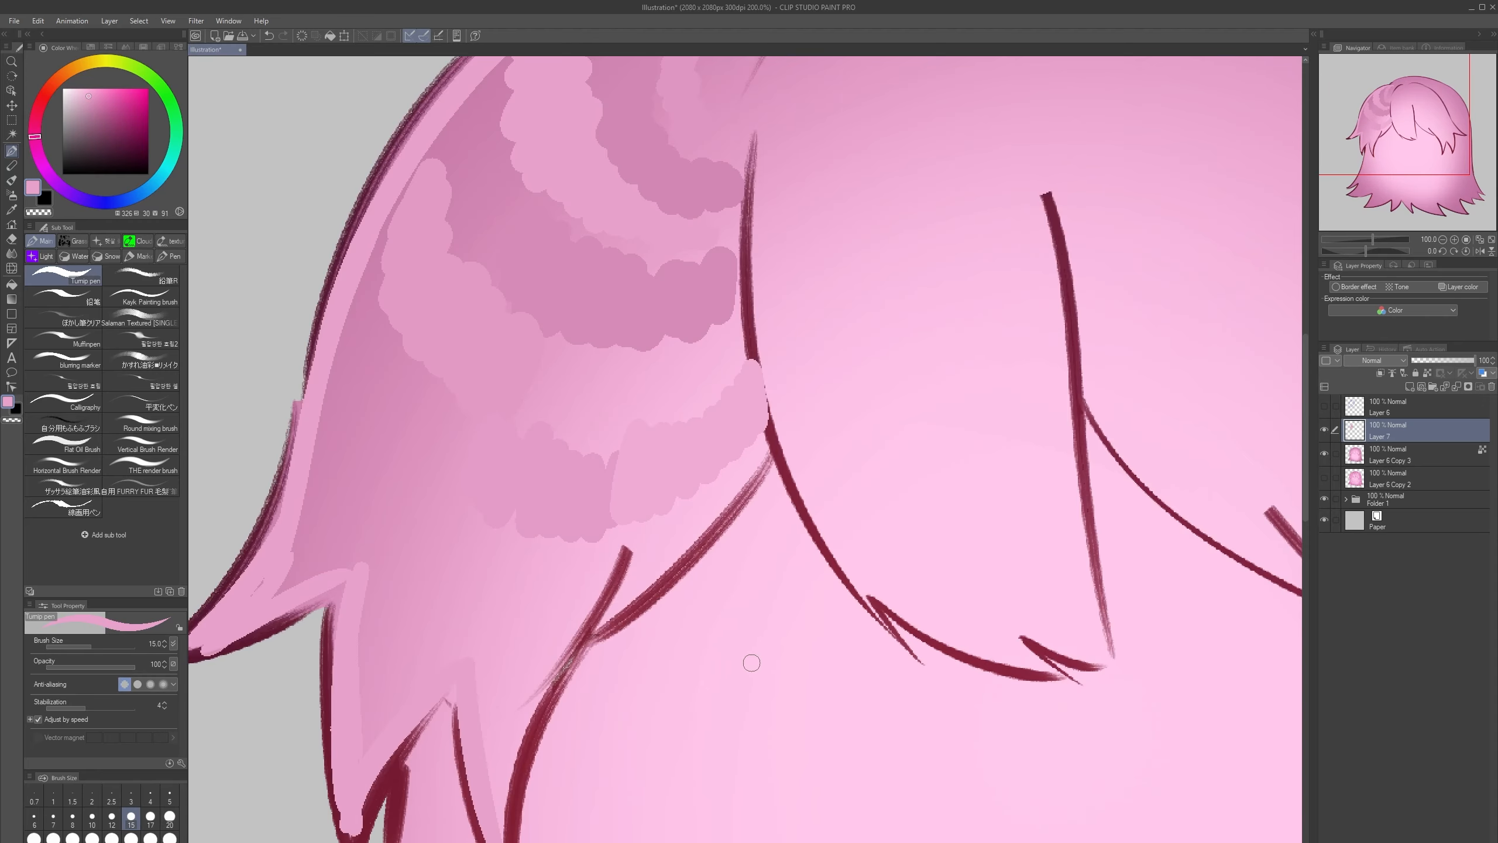
pyautogui.scroll(1, 749, 659)
# - Paint a small light pink scalloped patch beside the outer edge of the left bangs with brush size 8
pyautogui.press('[')
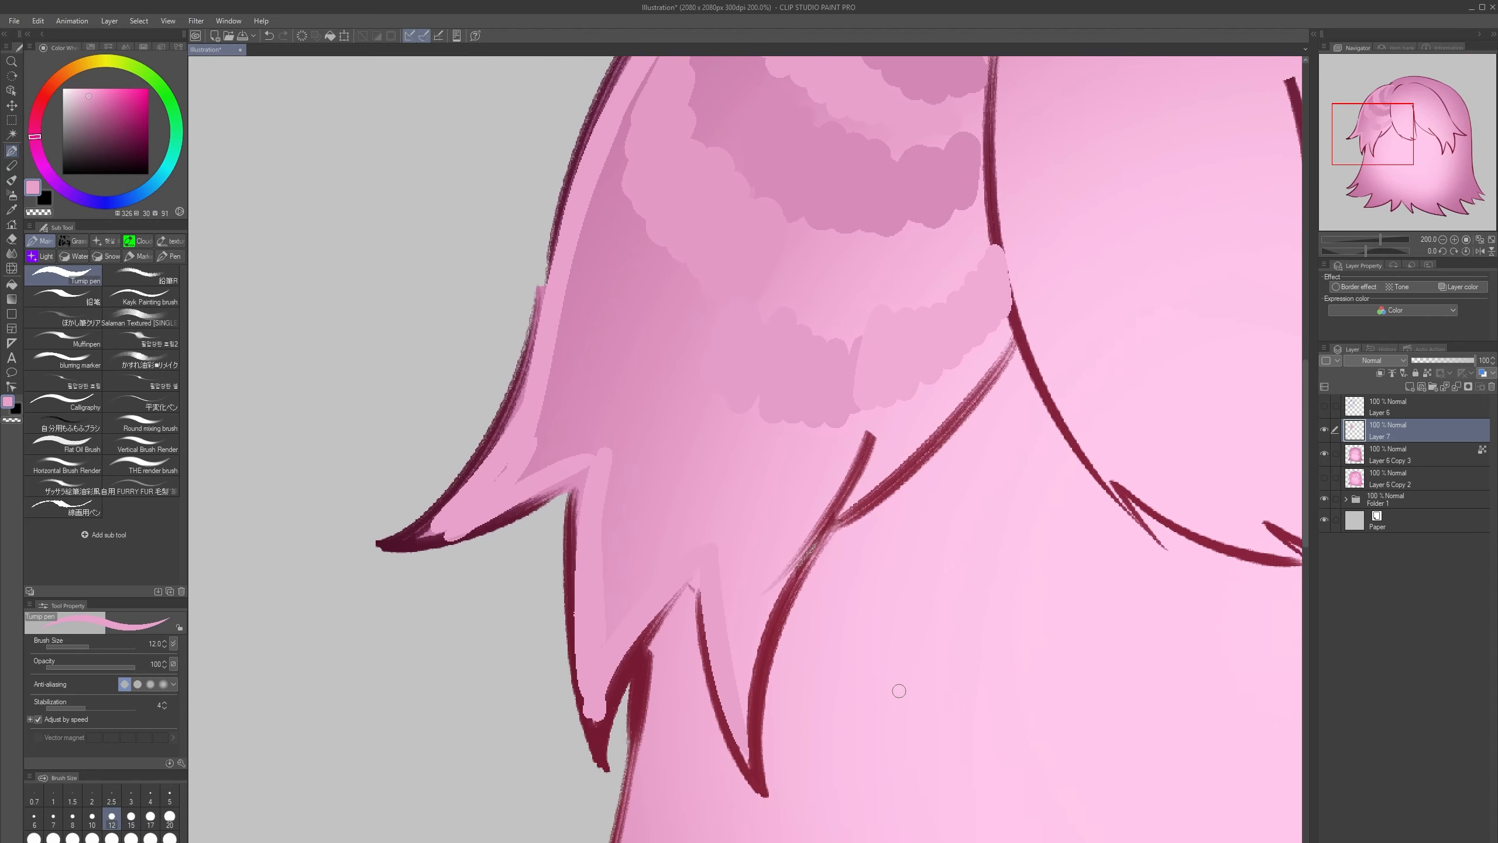
pyautogui.keyDown('alt'); pyautogui.click(687, 490); pyautogui.keyUp('alt')
pyautogui.keyDown('alt'); pyautogui.click(764, 494); pyautogui.keyUp('alt')
pyautogui.keyDown('alt'); pyautogui.click(652, 461); pyautogui.keyUp('alt')
pyautogui.keyDown('alt'); pyautogui.click(701, 481); pyautogui.keyUp('alt')
pyautogui.keyDown('alt'); pyautogui.click(703, 491); pyautogui.keyUp('alt')
pyautogui.moveTo(592, 332)
pyautogui.mouseDown()
pyautogui.moveTo(560, 417)
pyautogui.moveTo(589, 343)
pyautogui.mouseUp()
pyautogui.hotkey('ctrl', 'z')
pyautogui.press('[')
pyautogui.press('[')
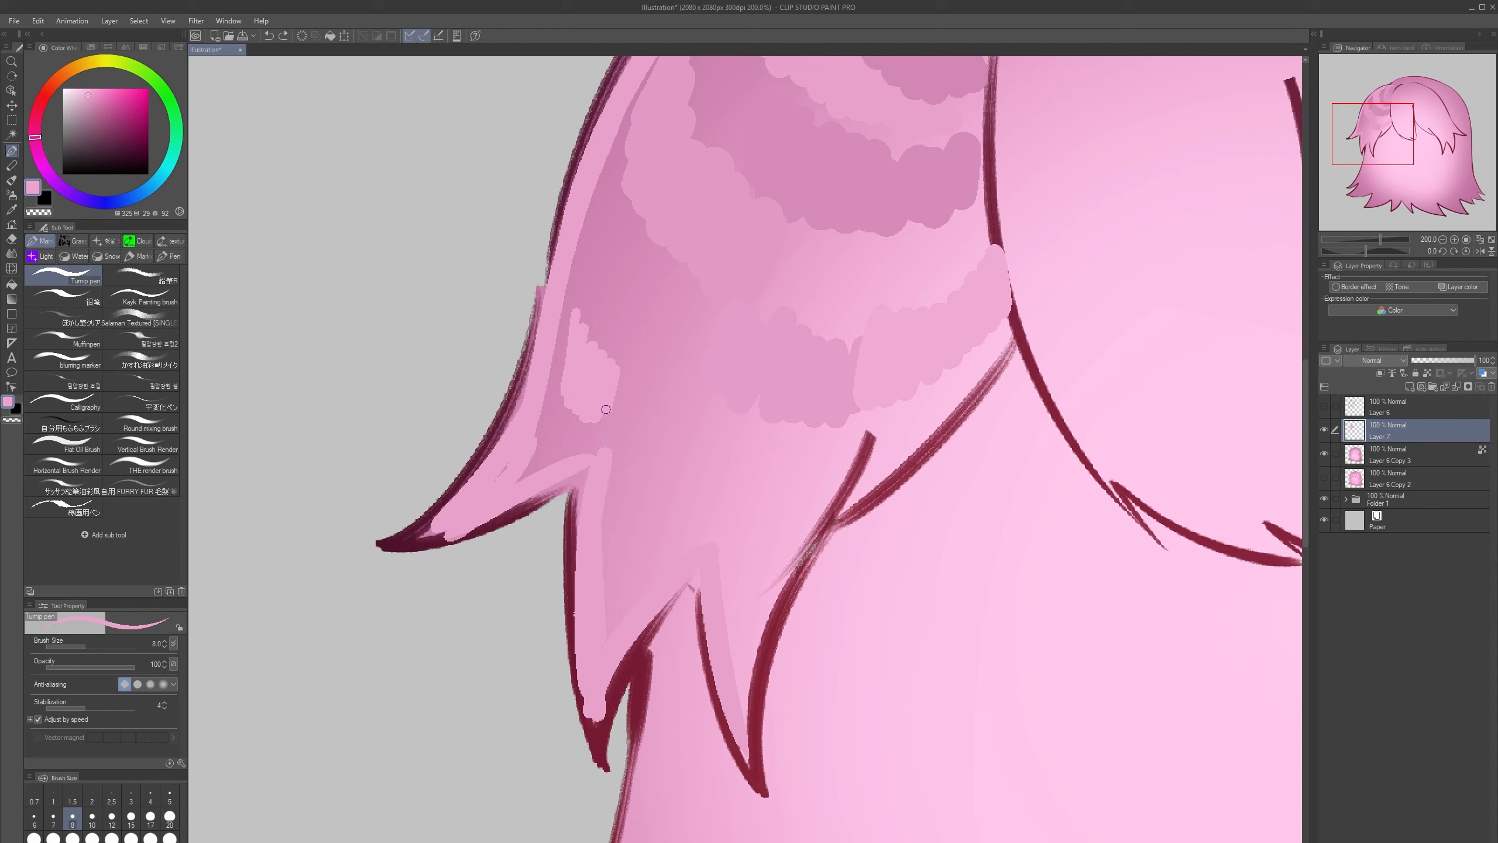
pyautogui.scroll(-4, 653, 319)
pyautogui.scroll(4, 770, 363)
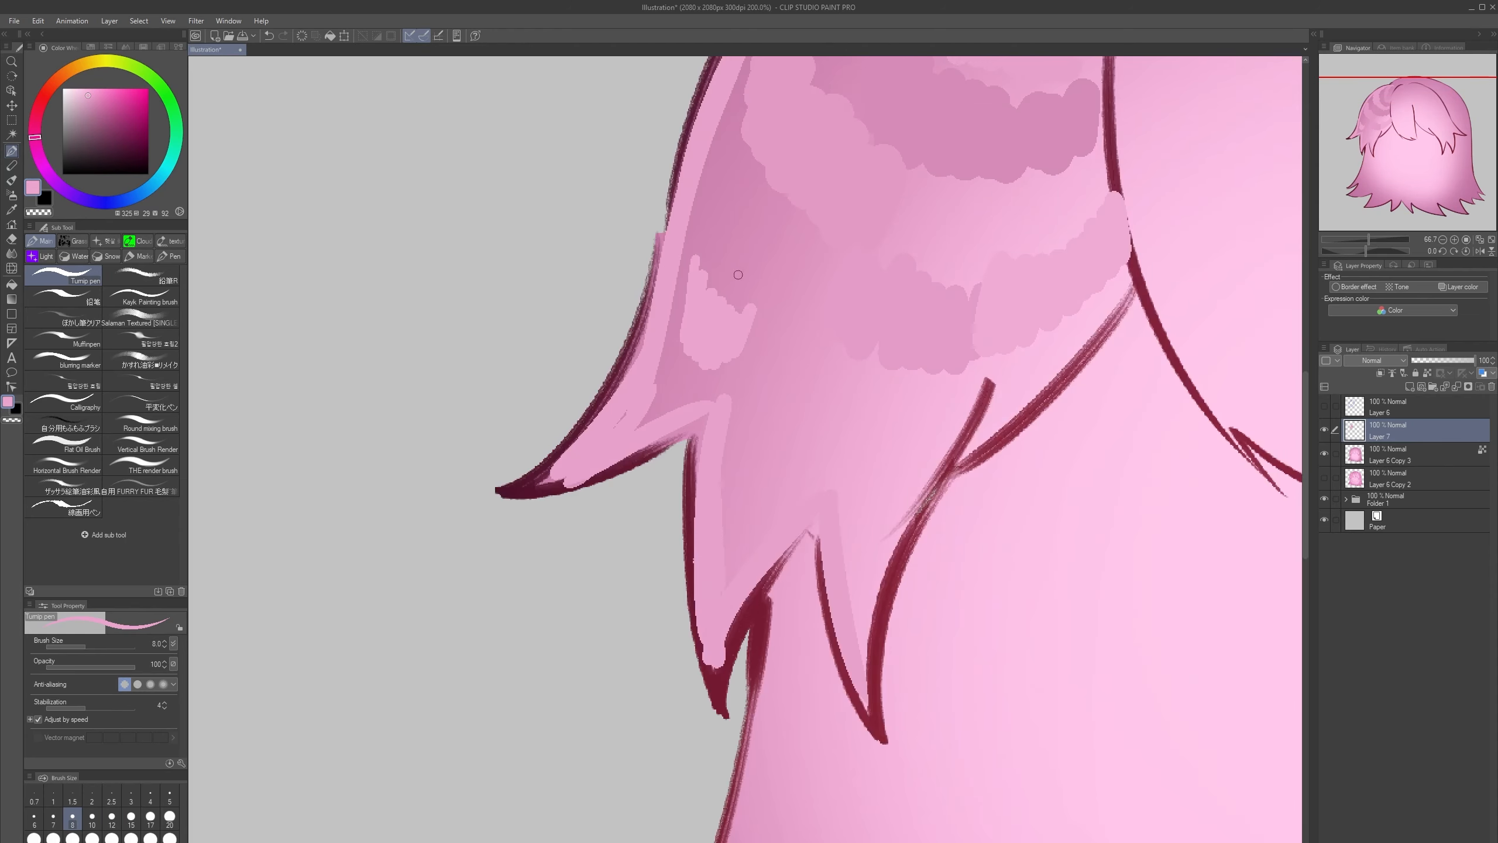
# - Paint a second light scalloped patch above the lower left bang tips with brush size 8
pyautogui.moveTo(879, 212); pyautogui.dragTo(825, 296)
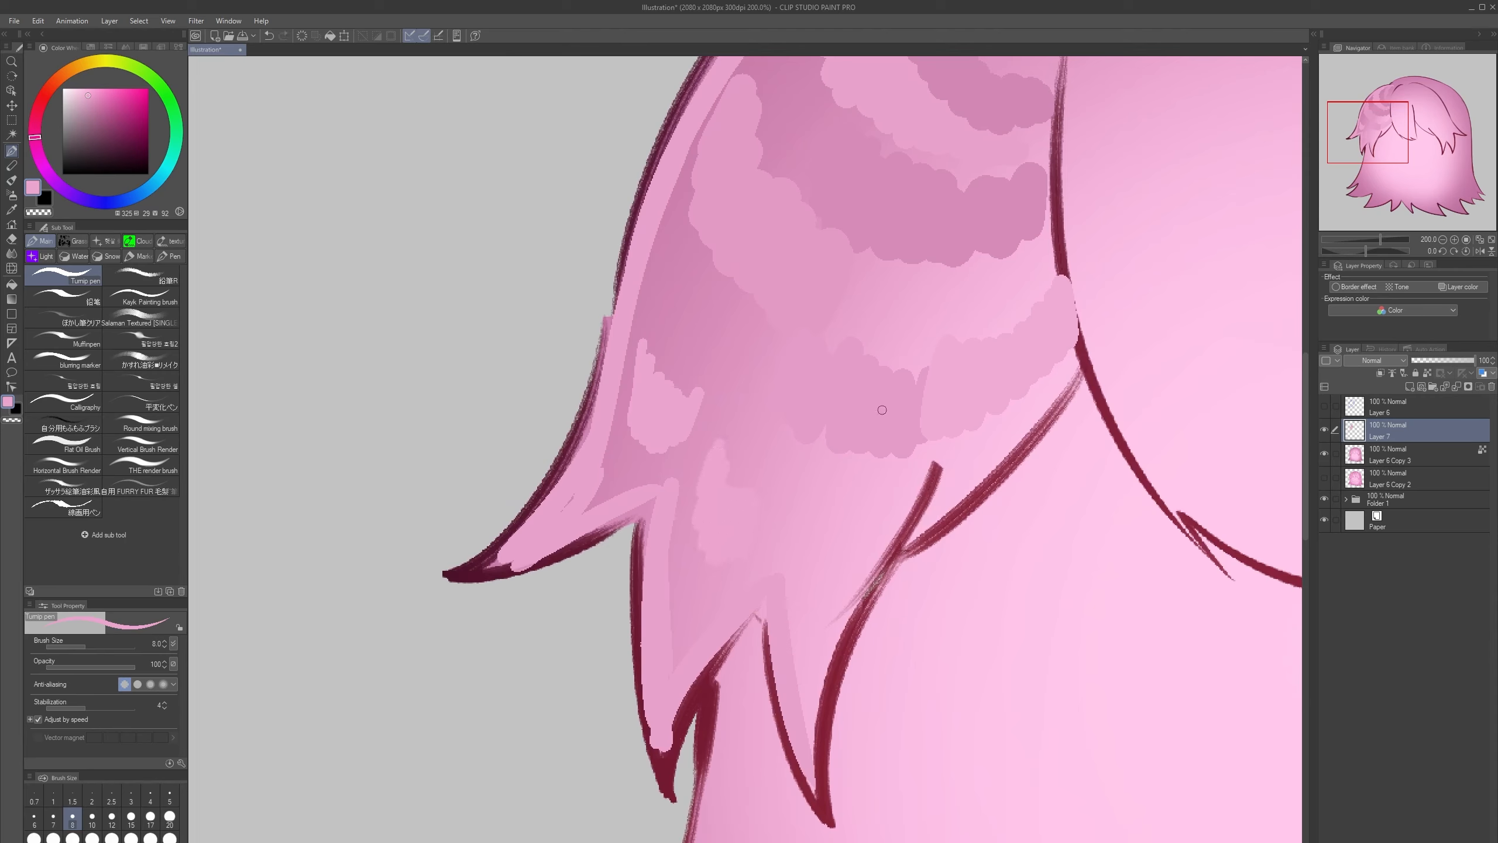
pyautogui.moveTo(828, 566); pyautogui.dragTo(904, 468)
pyautogui.hotkey('ctrl', 'z')
pyautogui.keyDown('alt'); pyautogui.click(749, 430); pyautogui.keyUp('alt')
pyautogui.moveTo(707, 475); pyautogui.dragTo(723, 437)
pyautogui.moveTo(820, 497); pyautogui.dragTo(819, 601)
pyautogui.hotkey('ctrl', 'z')
# - Paint a small darker pink scalloped patch beside the short inner line of the lower left bangs
pyautogui.keyDown('alt'); pyautogui.click(765, 469); pyautogui.keyUp('alt')
pyautogui.moveTo(824, 495)
pyautogui.mouseDown()
pyautogui.moveTo(847, 582)
pyautogui.moveTo(877, 530)
pyautogui.moveTo(675, 729)
pyautogui.mouseUp()
pyautogui.press('[')
pyautogui.press('[')
pyautogui.press('[')
pyautogui.scroll(-5, 1041, 293)
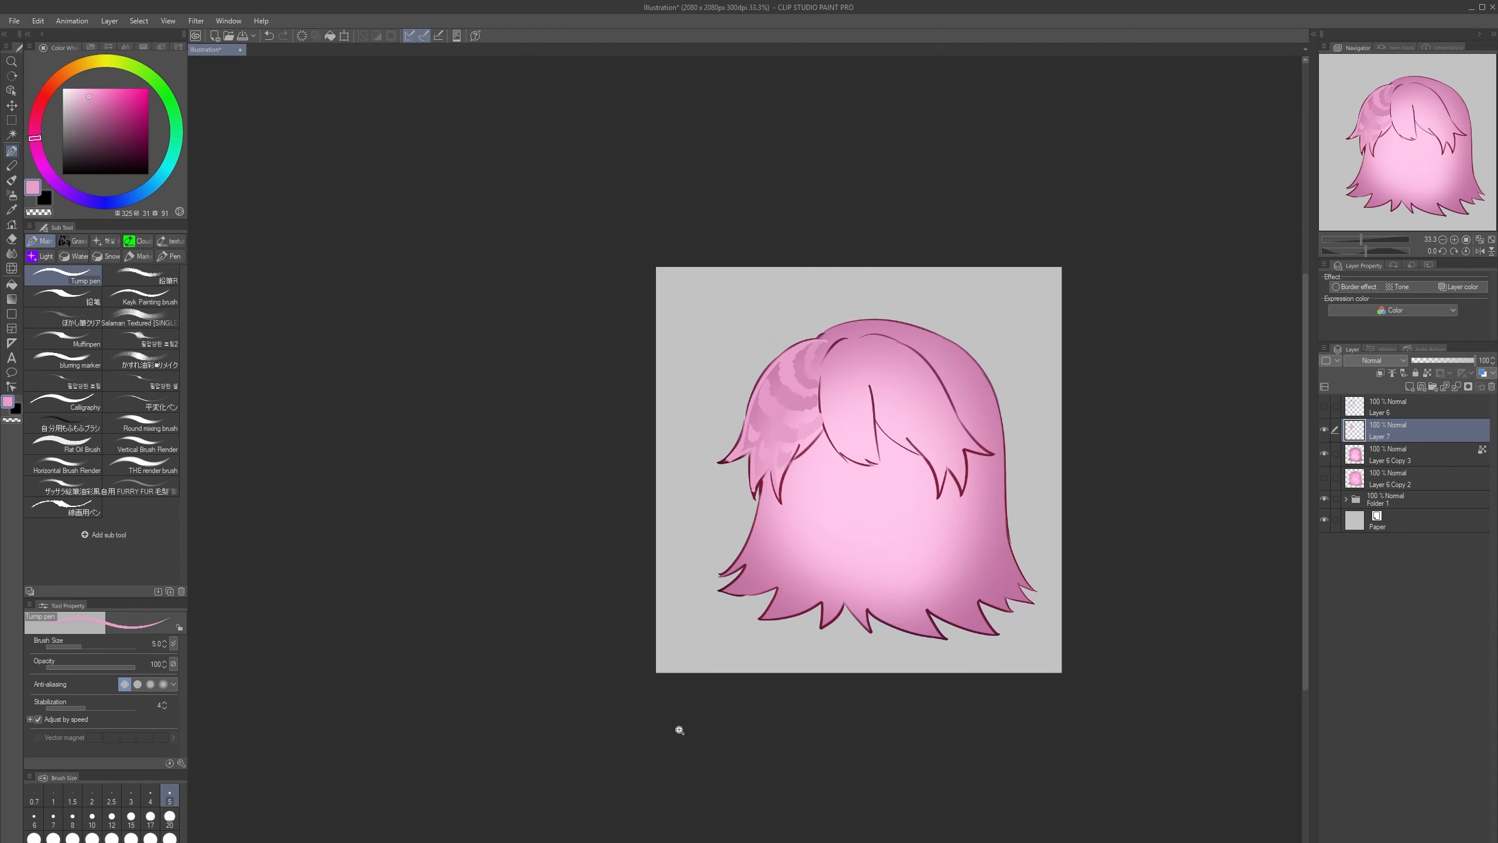
pyautogui.scroll(2, 679, 679)
pyautogui.press('h')
pyautogui.press('h')
pyautogui.scroll(3, 589, 522)
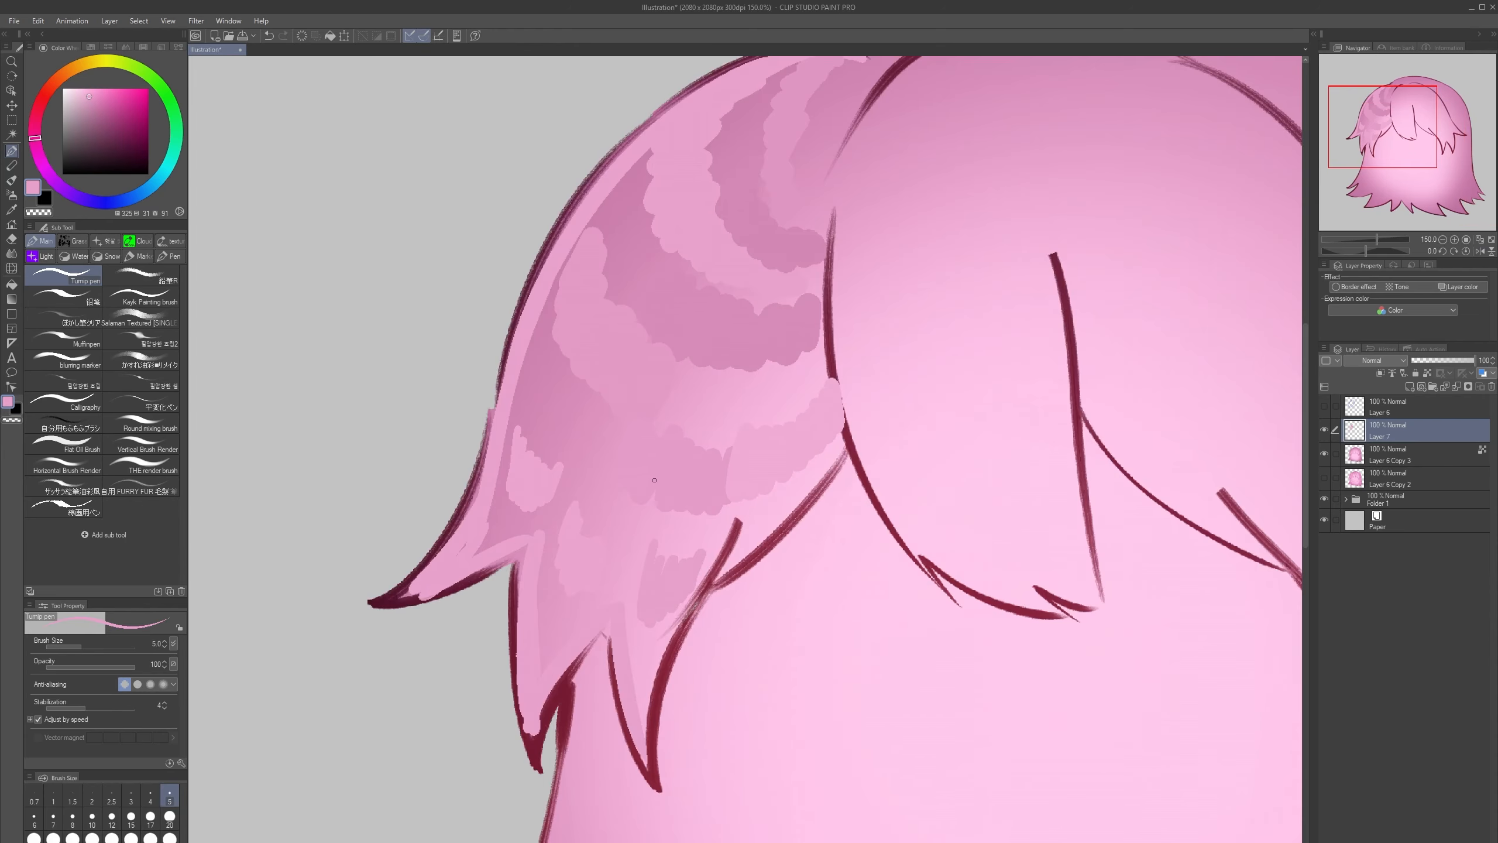
# - Paint a rounded darker pink patch beside the second light patch with brush size 25
pyautogui.press(']')
pyautogui.press(']')
pyautogui.press(']')
pyautogui.press(']')
pyautogui.press(']')
pyautogui.press(']')
pyautogui.press(']')
pyautogui.press(']')
pyautogui.press(']')
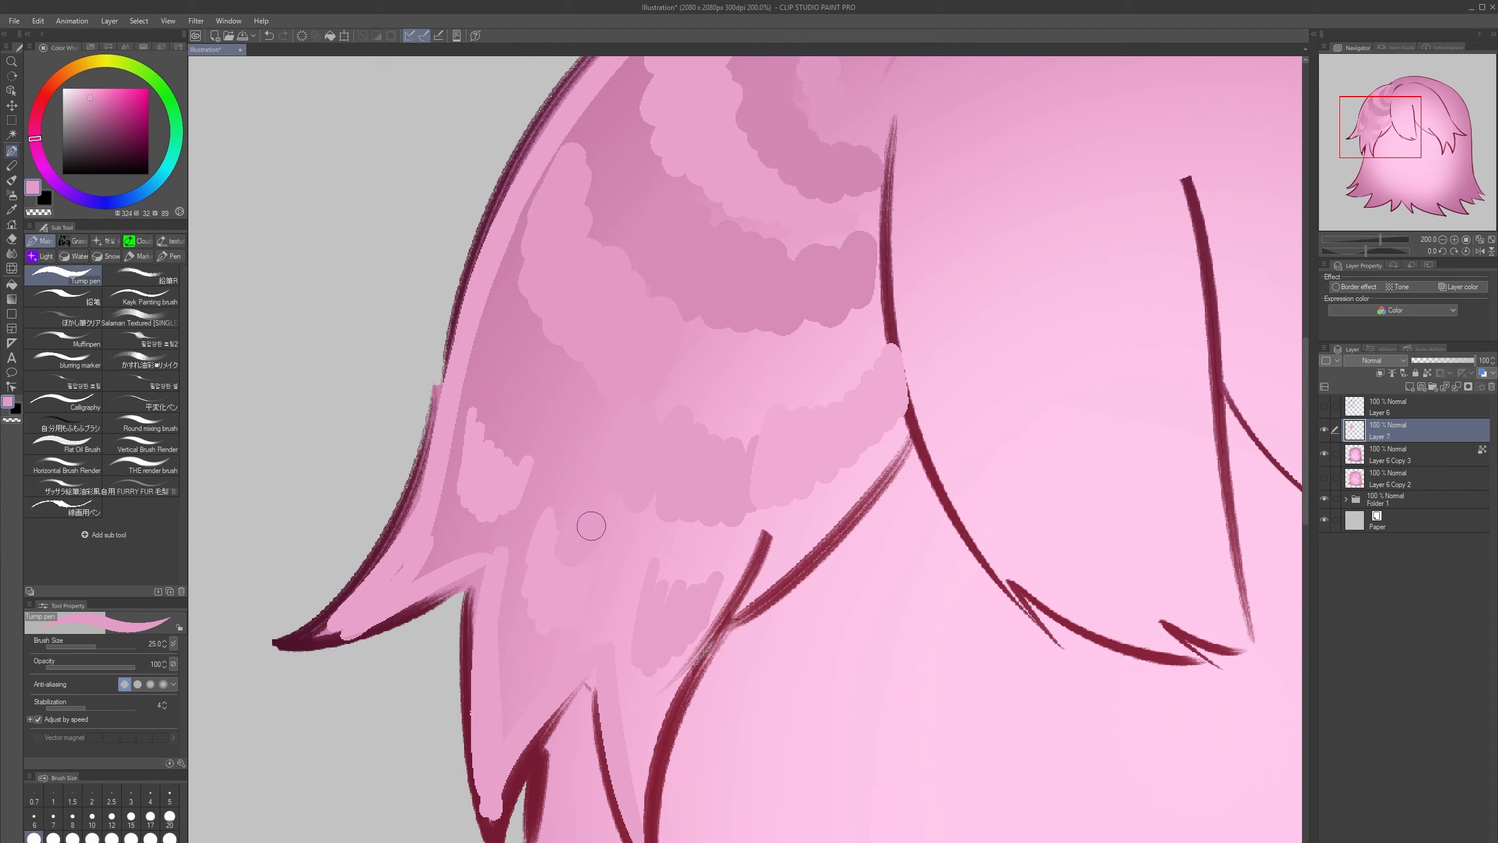
pyautogui.press('[')
pyautogui.press('[')
# - Try extra strokes between the rounded patch and the short inner line, sampling a lighter pink for brush size 20
pyautogui.moveTo(658, 538)
pyautogui.mouseDown()
pyautogui.moveTo(653, 572)
pyautogui.moveTo(699, 546)
pyautogui.mouseUp()
pyautogui.hotkey('ctrl', 'z')
pyautogui.press(']')
pyautogui.keyDown('alt'); pyautogui.click(627, 518); pyautogui.keyUp('alt')
pyautogui.hotkey('ctrl', 'z')
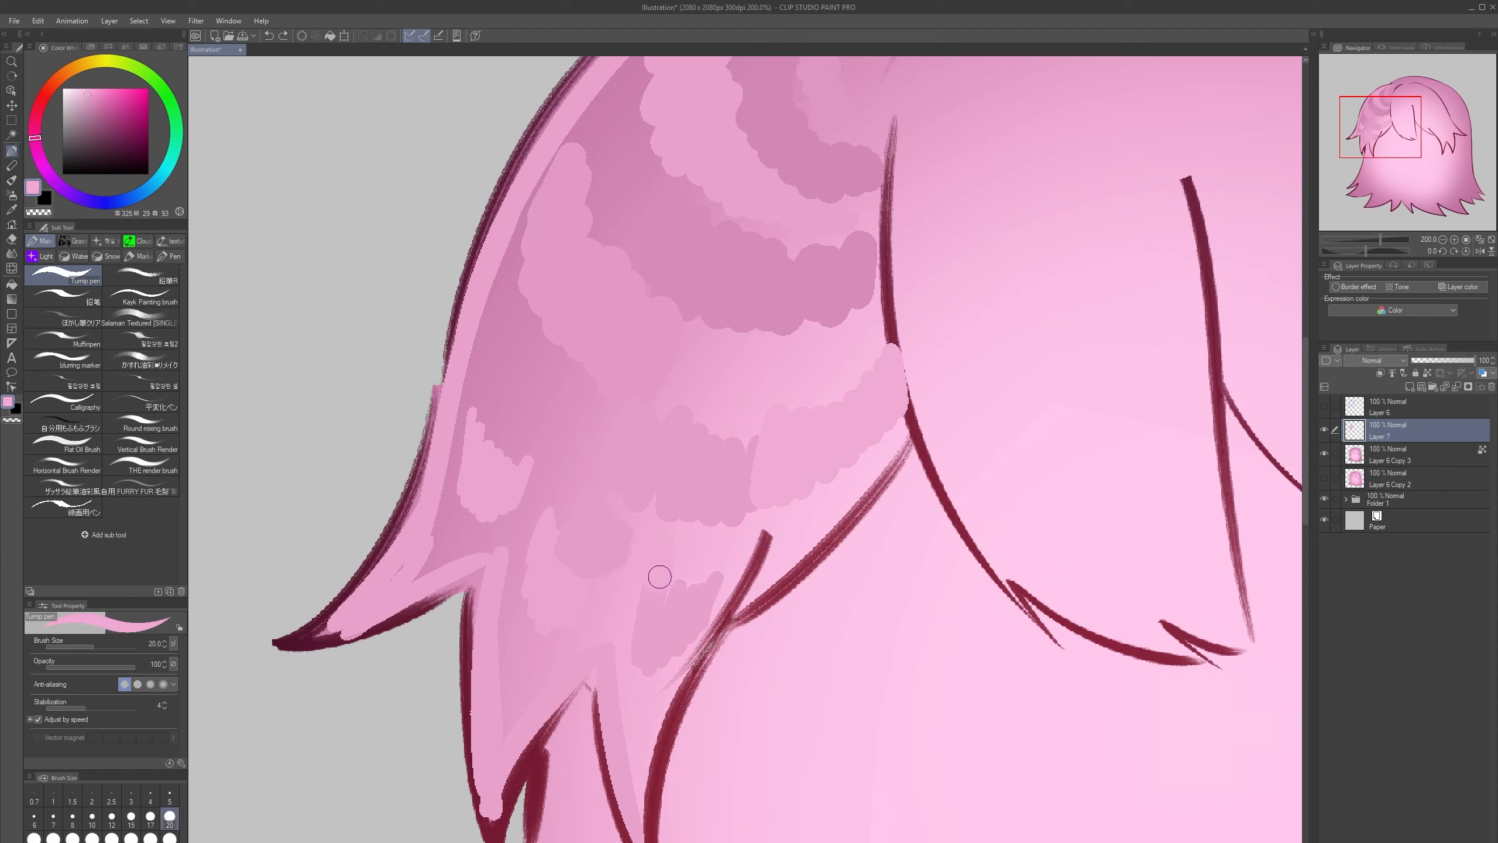
# - Add a pink patch under the lower scalloped band and blend the seam inside that band with brush size 12
pyautogui.press('[')
pyautogui.press('[')
pyautogui.press('[')
pyautogui.scroll(-3, 1035, 311)
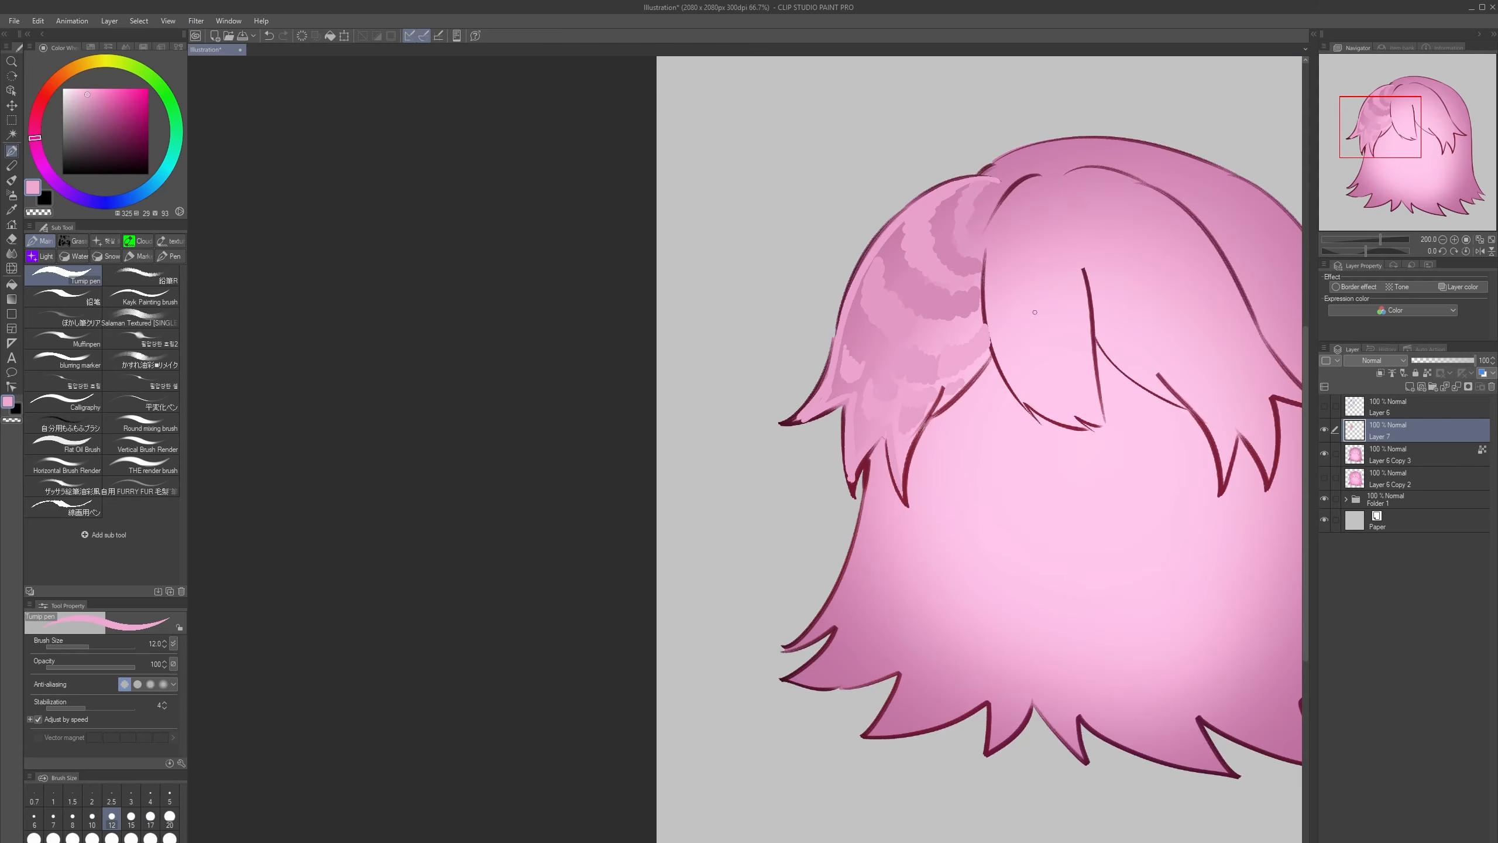
pyautogui.moveTo(1055, 515); pyautogui.dragTo(846, 571)
pyautogui.scroll(-1, 848, 568)
pyautogui.scroll(3, 768, 457)
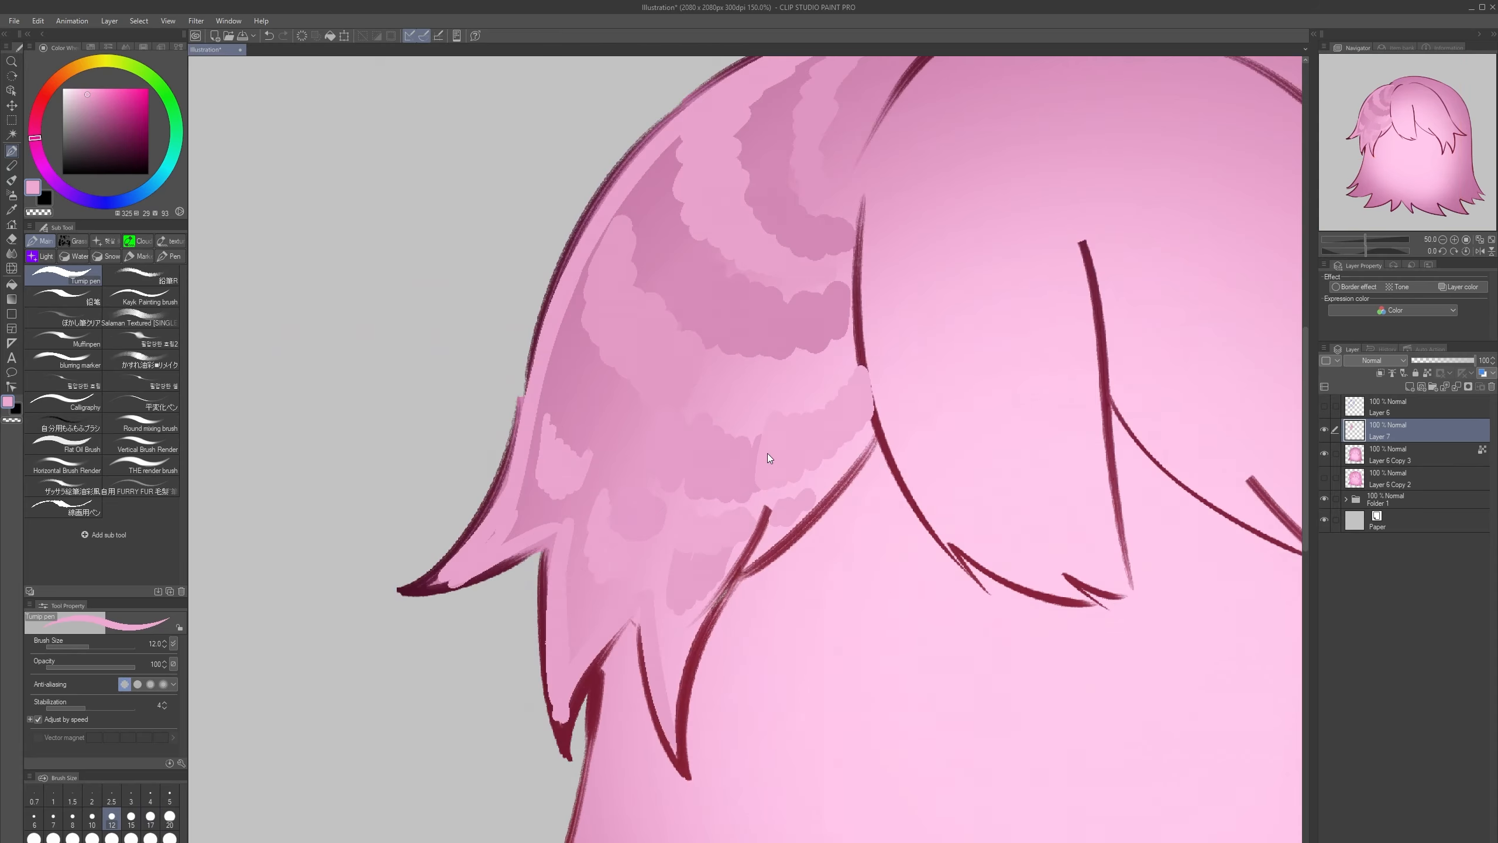
pyautogui.scroll(1, 768, 456)
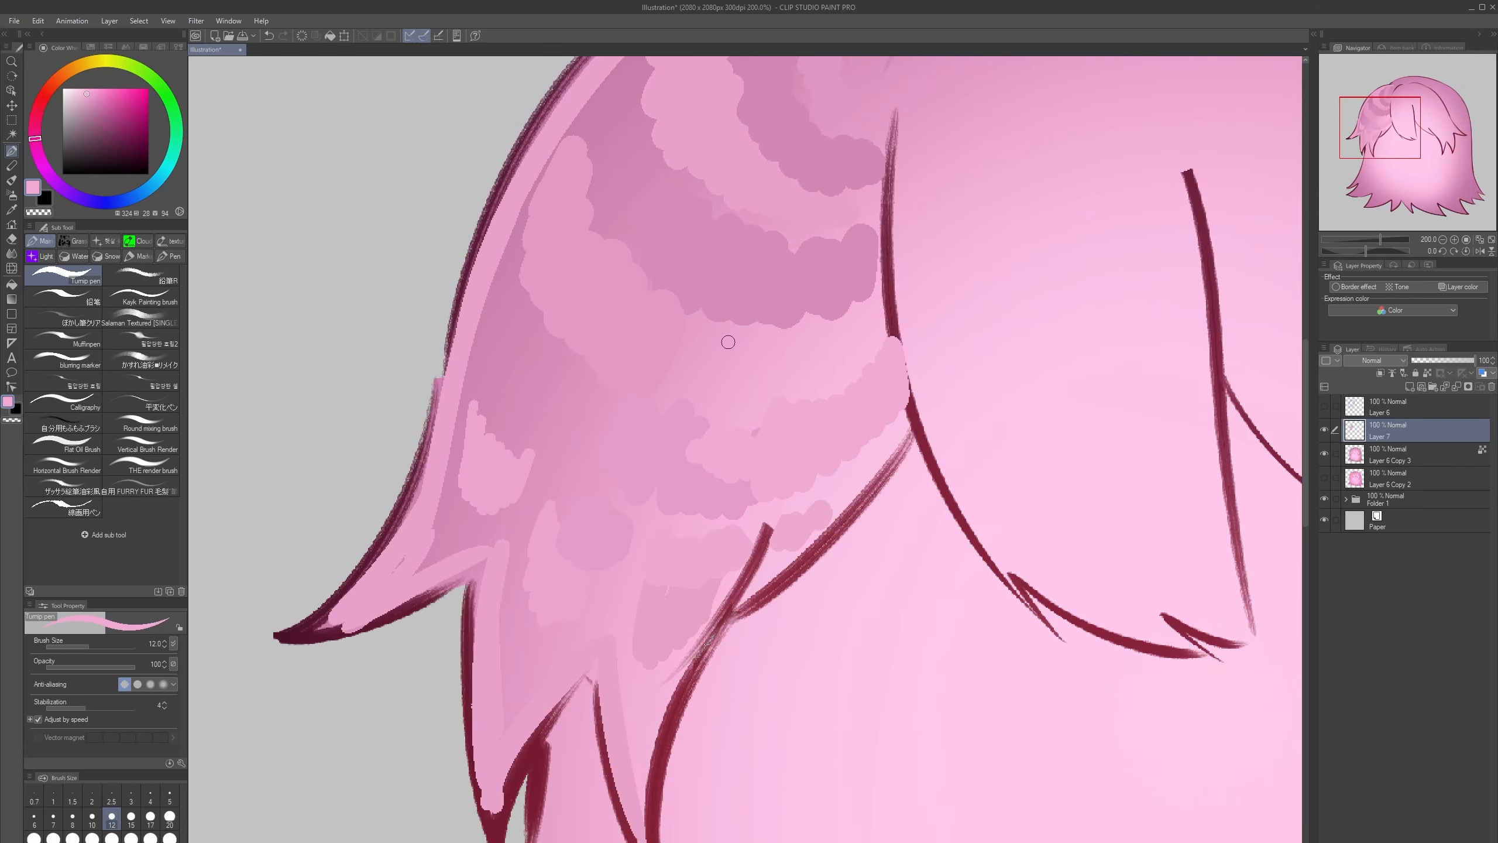
pyautogui.press(']')
pyautogui.press(']')
pyautogui.scroll(-2, 754, 356)
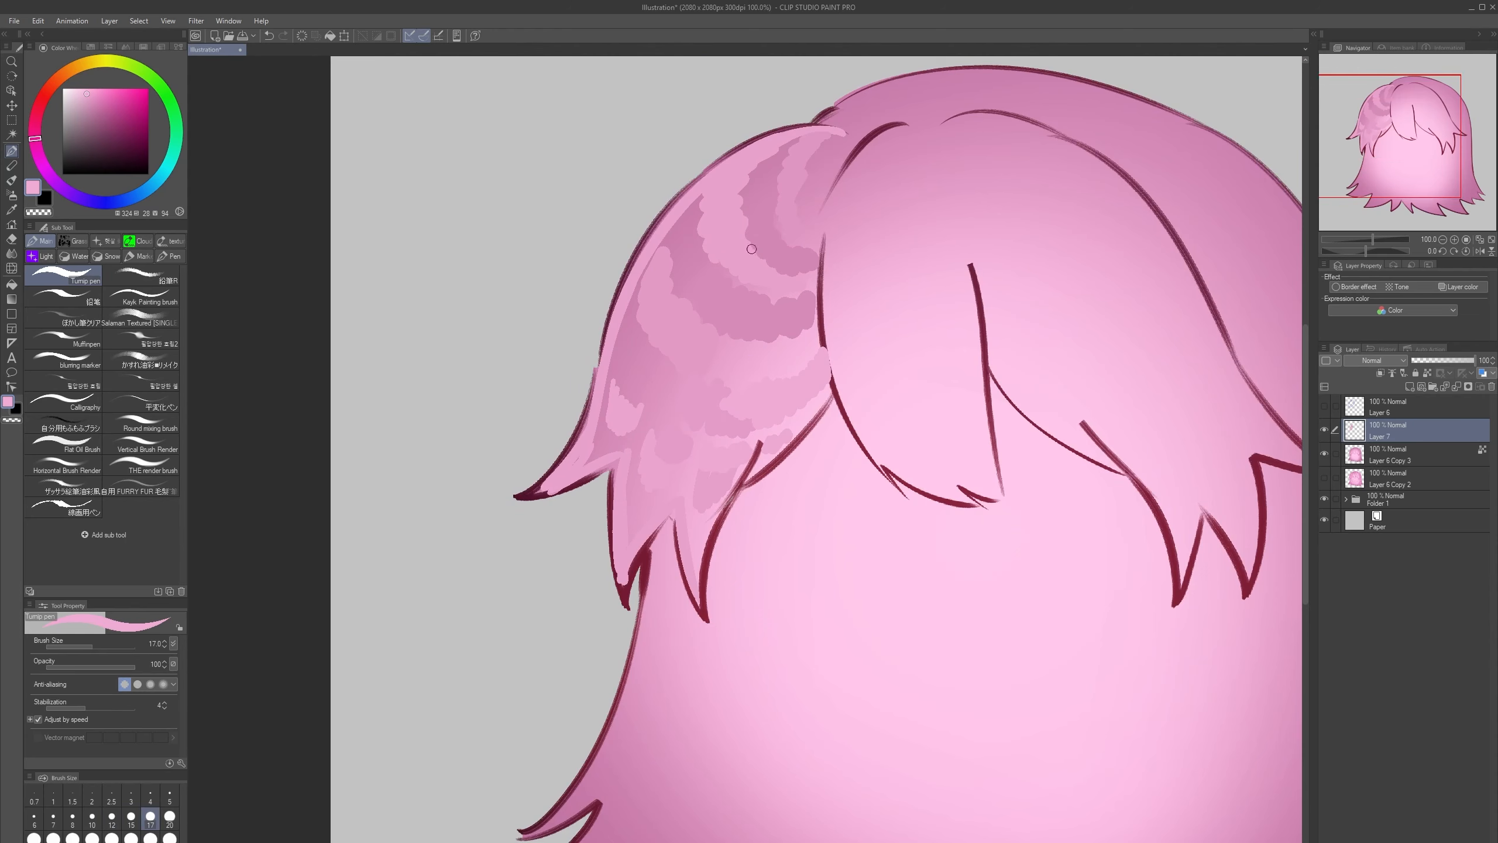
# - Try a light scalloped guide line running across the middle lock and the unshaded side bangs
pyautogui.moveTo(550, 649); pyautogui.dragTo(336, 366)
pyautogui.hotkey('ctrl', 'z')
pyautogui.moveTo(1009, 626); pyautogui.dragTo(887, 636)
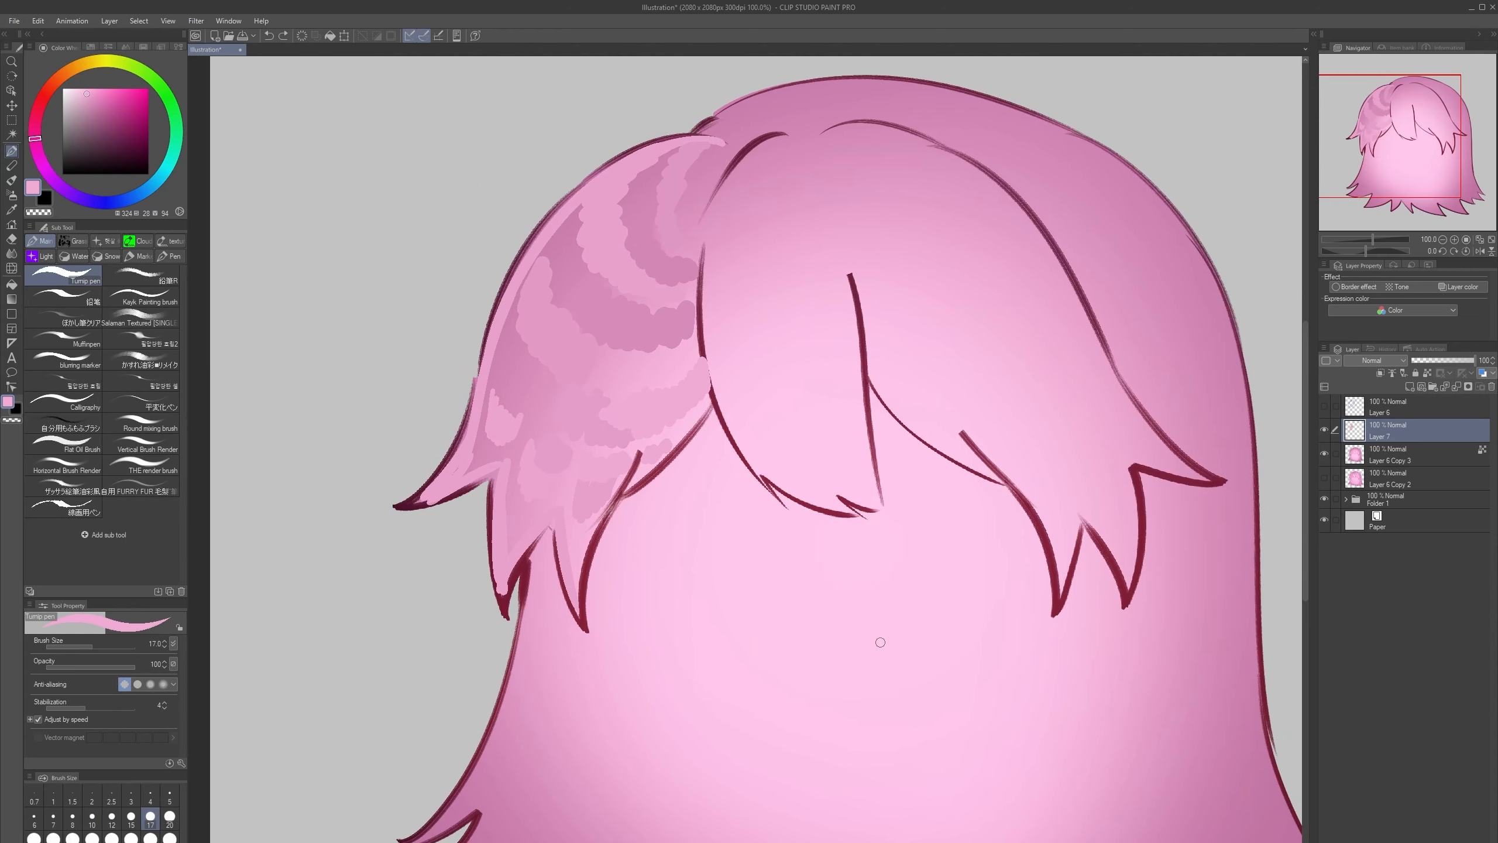
pyautogui.scroll(-1, 893, 634)
pyautogui.moveTo(866, 414); pyautogui.dragTo(740, 359)
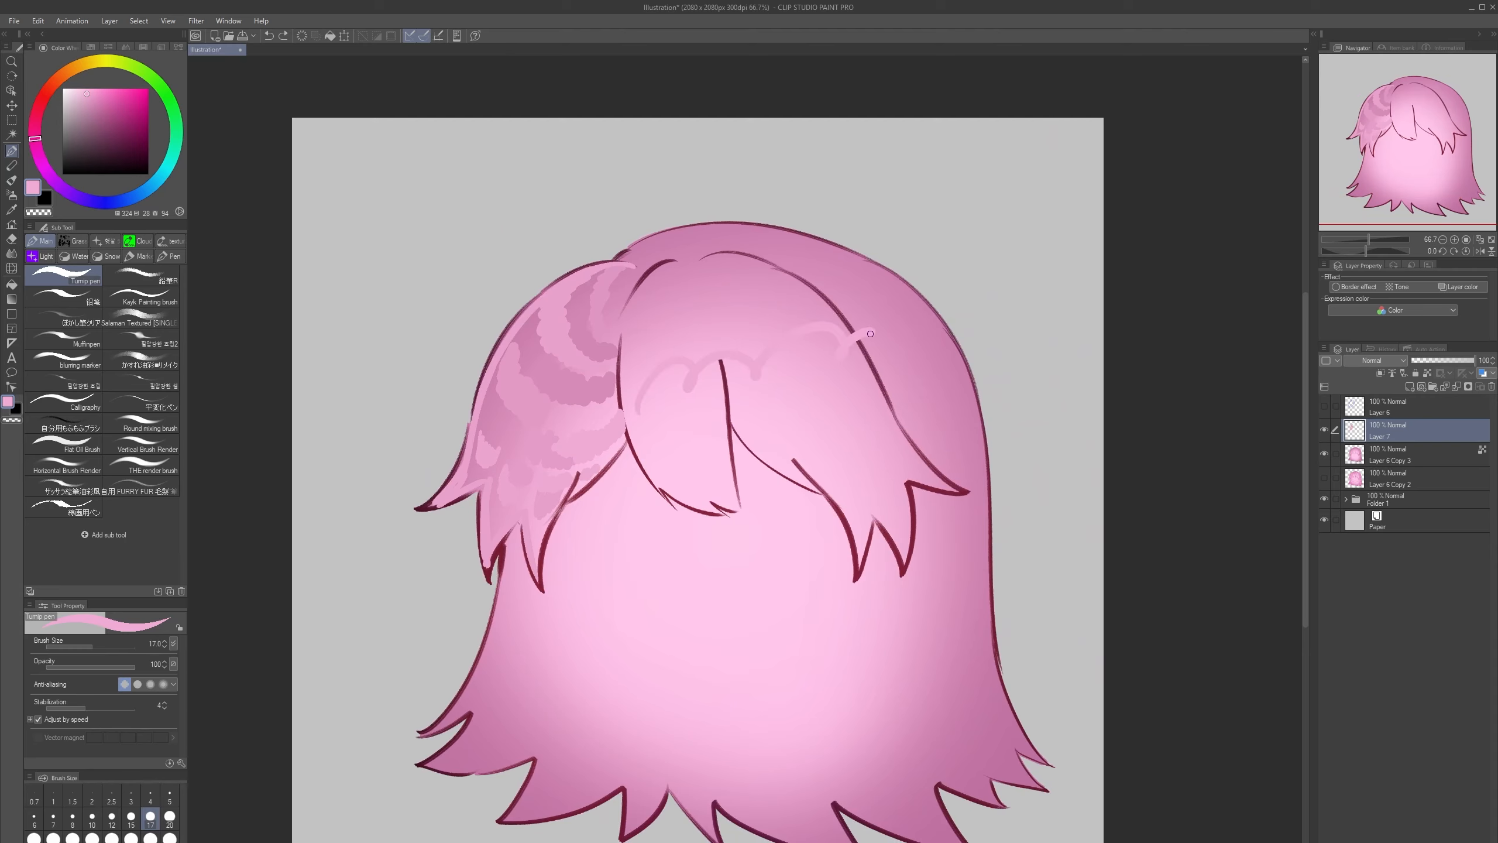
pyautogui.hotkey('ctrl', 'z')
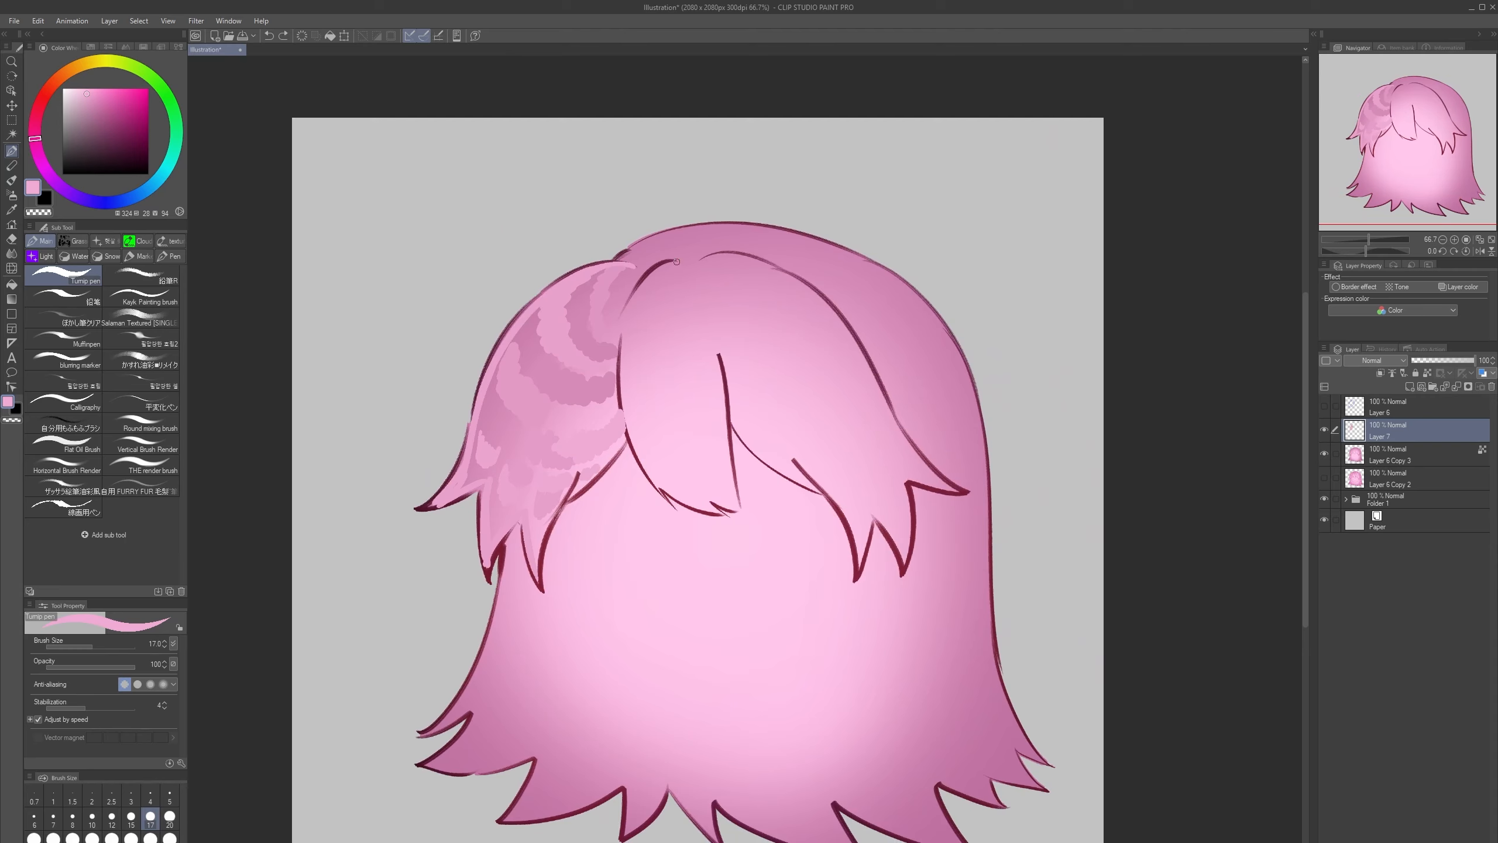
# - Try a large darker pink stroke at the upper inner side of the middle lock with a sampled hair color
pyautogui.scroll(6, 676, 261)
pyautogui.press('[')
pyautogui.press('[')
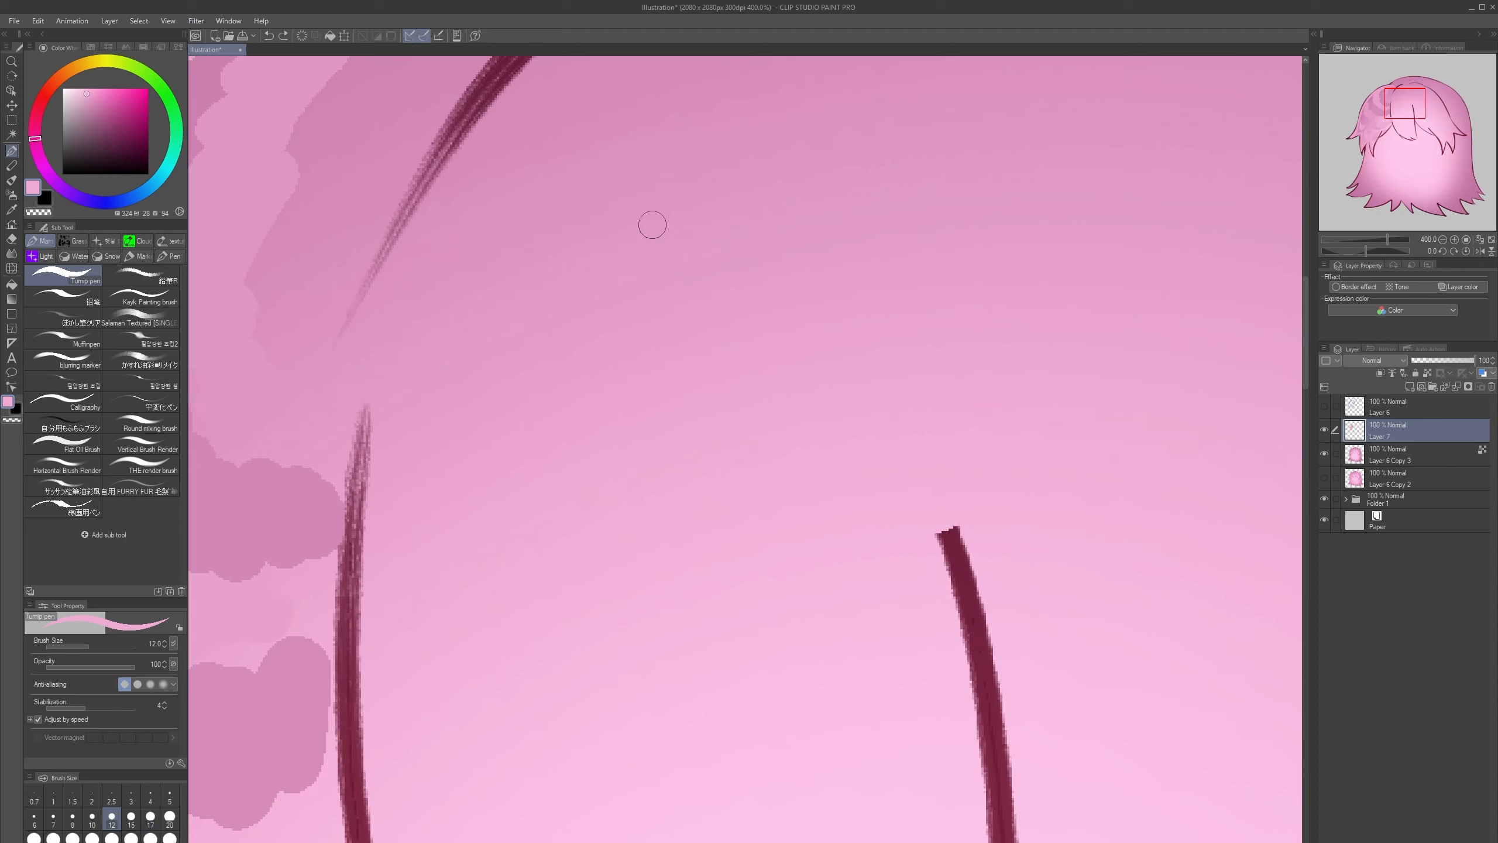
pyautogui.scroll(-3, 664, 231)
pyautogui.press(']')
pyautogui.press(']')
pyautogui.press(']')
pyautogui.press(']')
pyautogui.press(']')
pyautogui.press(']')
pyautogui.keyDown('alt'); pyautogui.click(522, 237); pyautogui.keyUp('alt')
pyautogui.press('[')
pyautogui.press('[')
pyautogui.moveTo(585, 264); pyautogui.dragTo(591, 346)
pyautogui.hotkey('ctrl', 'z')
# - Try a darker pink scalloped band across the upper middle lock with brush size 17
pyautogui.keyDown('alt'); pyautogui.click(578, 277); pyautogui.keyUp('alt')
pyautogui.press('[')
pyautogui.press('[')
pyautogui.moveTo(576, 277)
pyautogui.mouseDown()
pyautogui.moveTo(569, 317)
pyautogui.moveTo(607, 307)
pyautogui.moveTo(624, 348)
pyautogui.moveTo(669, 328)
pyautogui.moveTo(690, 351)
pyautogui.moveTo(756, 339)
pyautogui.mouseUp()
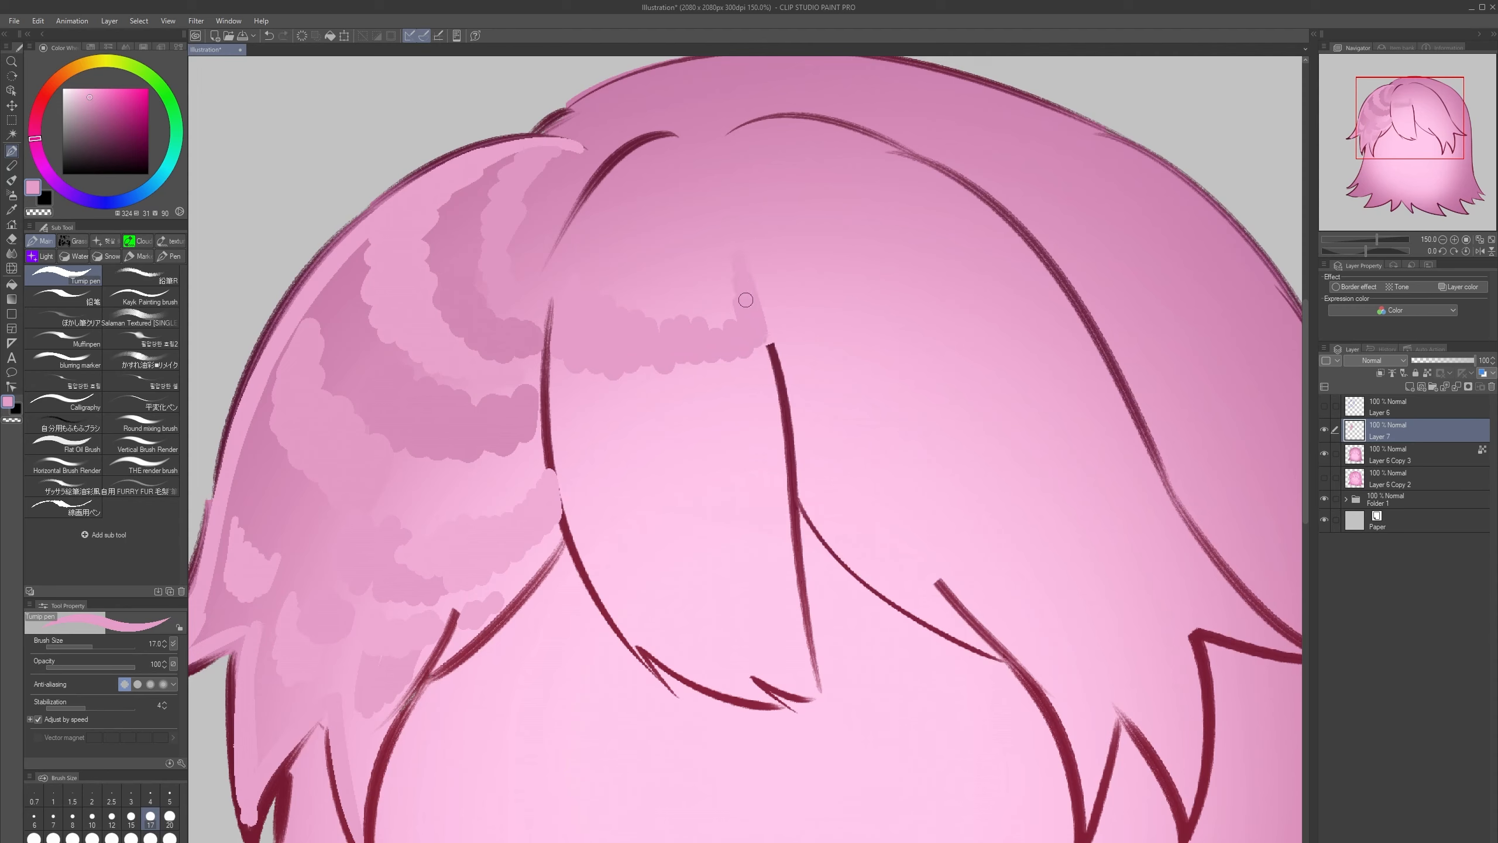
pyautogui.hotkey('ctrl', 'z')
# - Sample a light pink from the middle lock and paint a thin light edge along its outer line
pyautogui.press('[')
pyautogui.press('[')
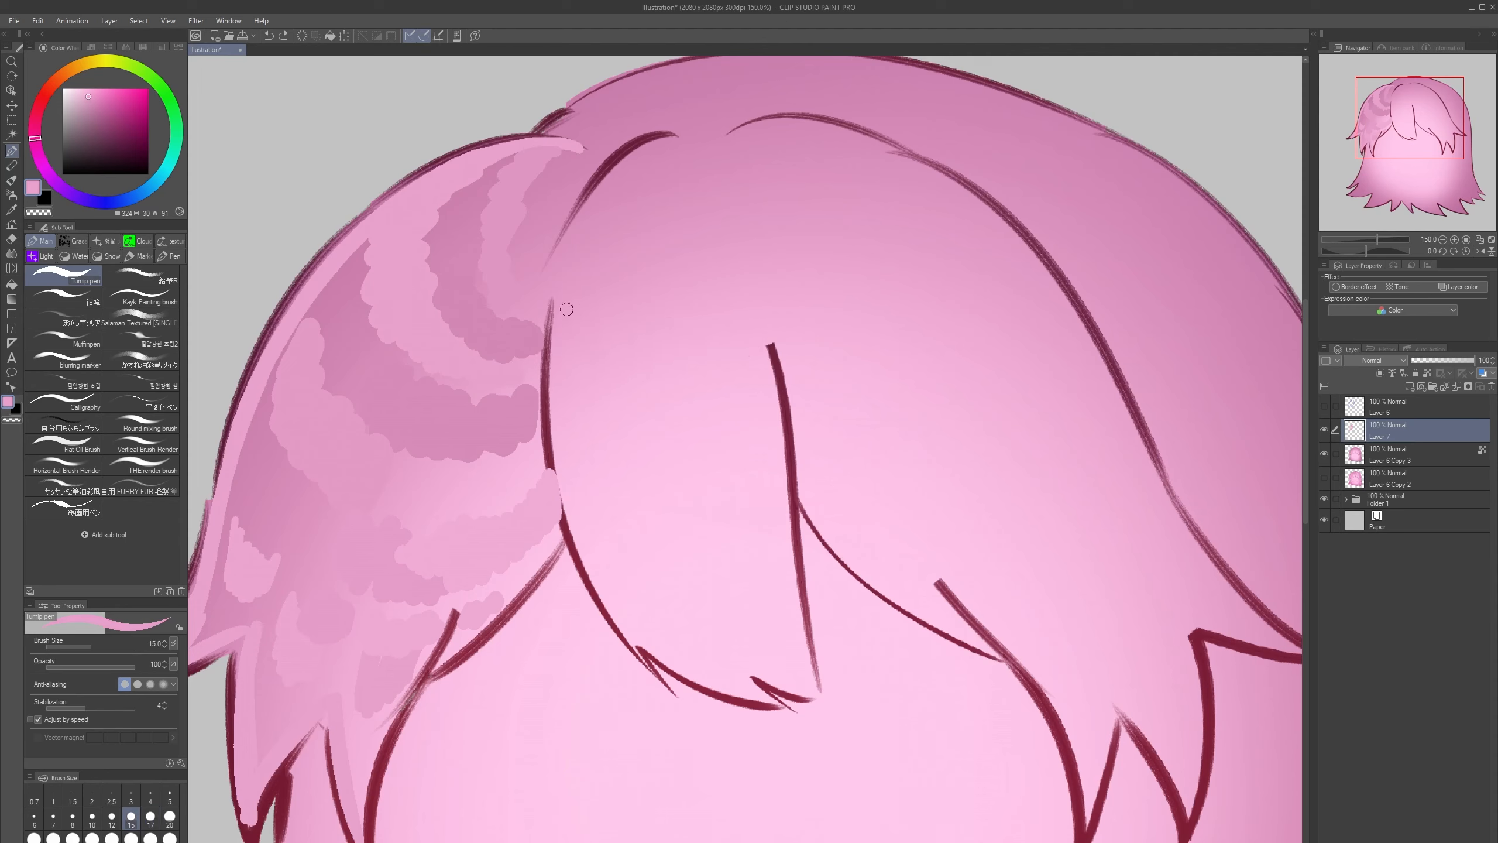
pyautogui.keyDown('alt'); pyautogui.click(565, 367); pyautogui.keyUp('alt')
pyautogui.press('[')
pyautogui.moveTo(649, 149); pyautogui.dragTo(551, 375)
pyautogui.hotkey('ctrl', 'z')
# - Paint a light pink U-shaped scalloped band across the upper middle lock with brush size 17
pyautogui.press(']')
pyautogui.press(']')
pyautogui.moveTo(599, 204); pyautogui.dragTo(586, 303)
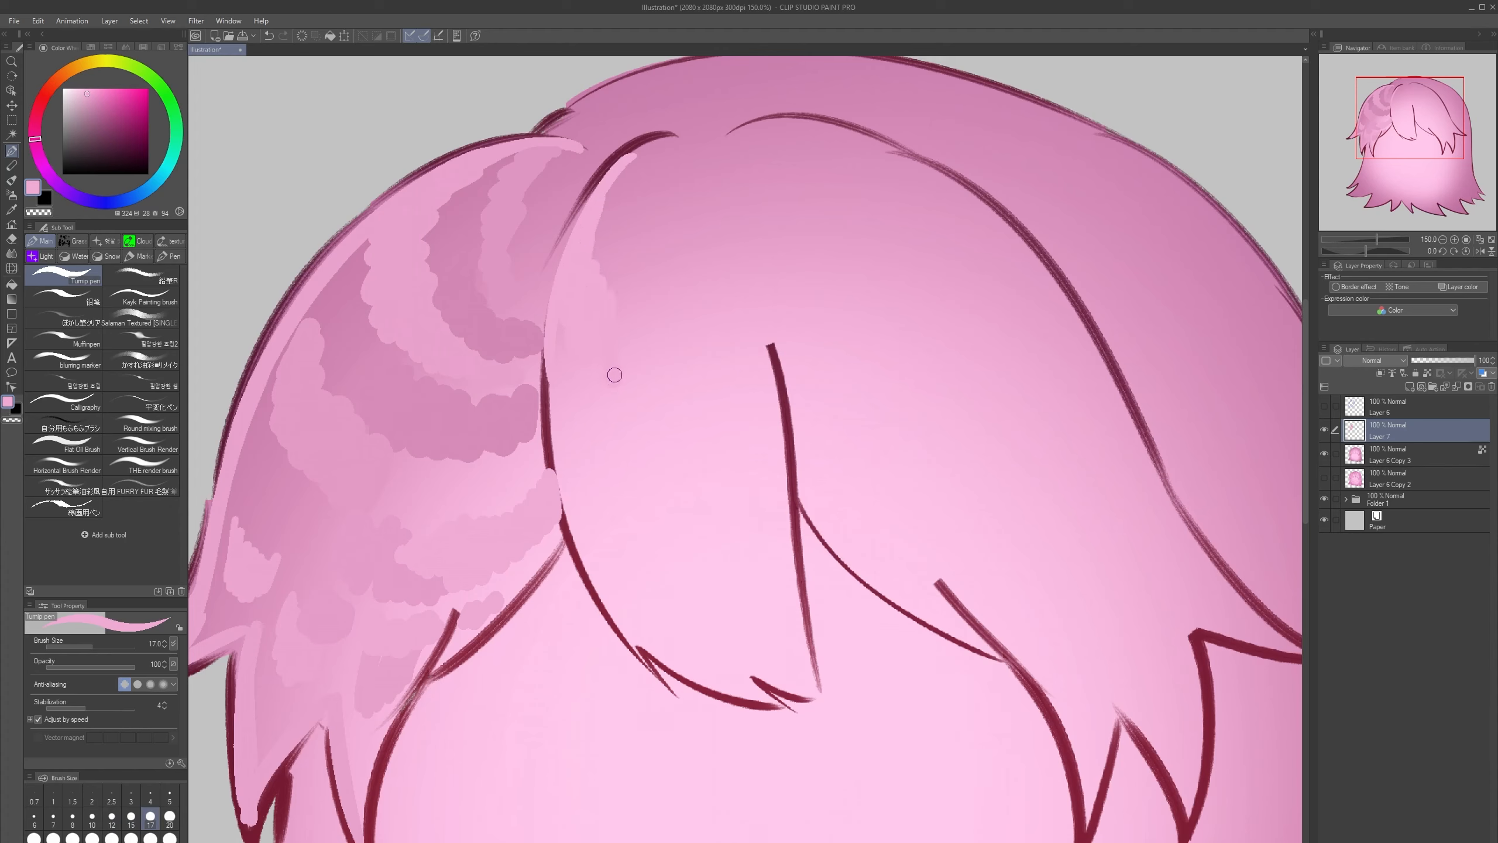
pyautogui.hotkey('ctrl', 'z')
pyautogui.moveTo(615, 184); pyautogui.dragTo(602, 252)
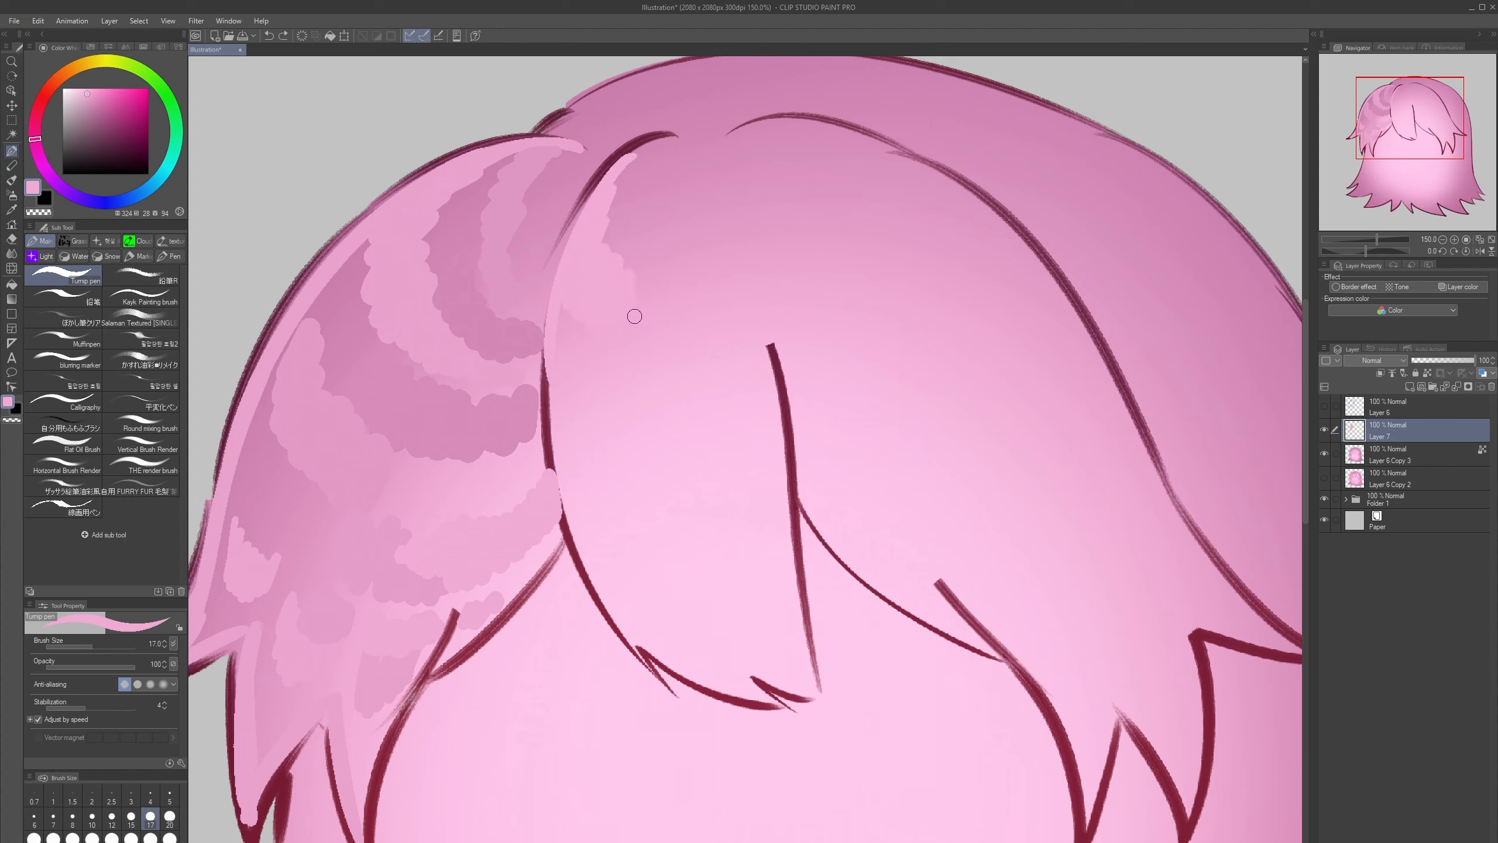
pyautogui.moveTo(728, 191); pyautogui.dragTo(747, 283)
# - Sample a darker pink and paint a scalloped band across the middle lock beneath the light band
pyautogui.keyDown('alt'); pyautogui.click(569, 335); pyautogui.keyUp('alt')
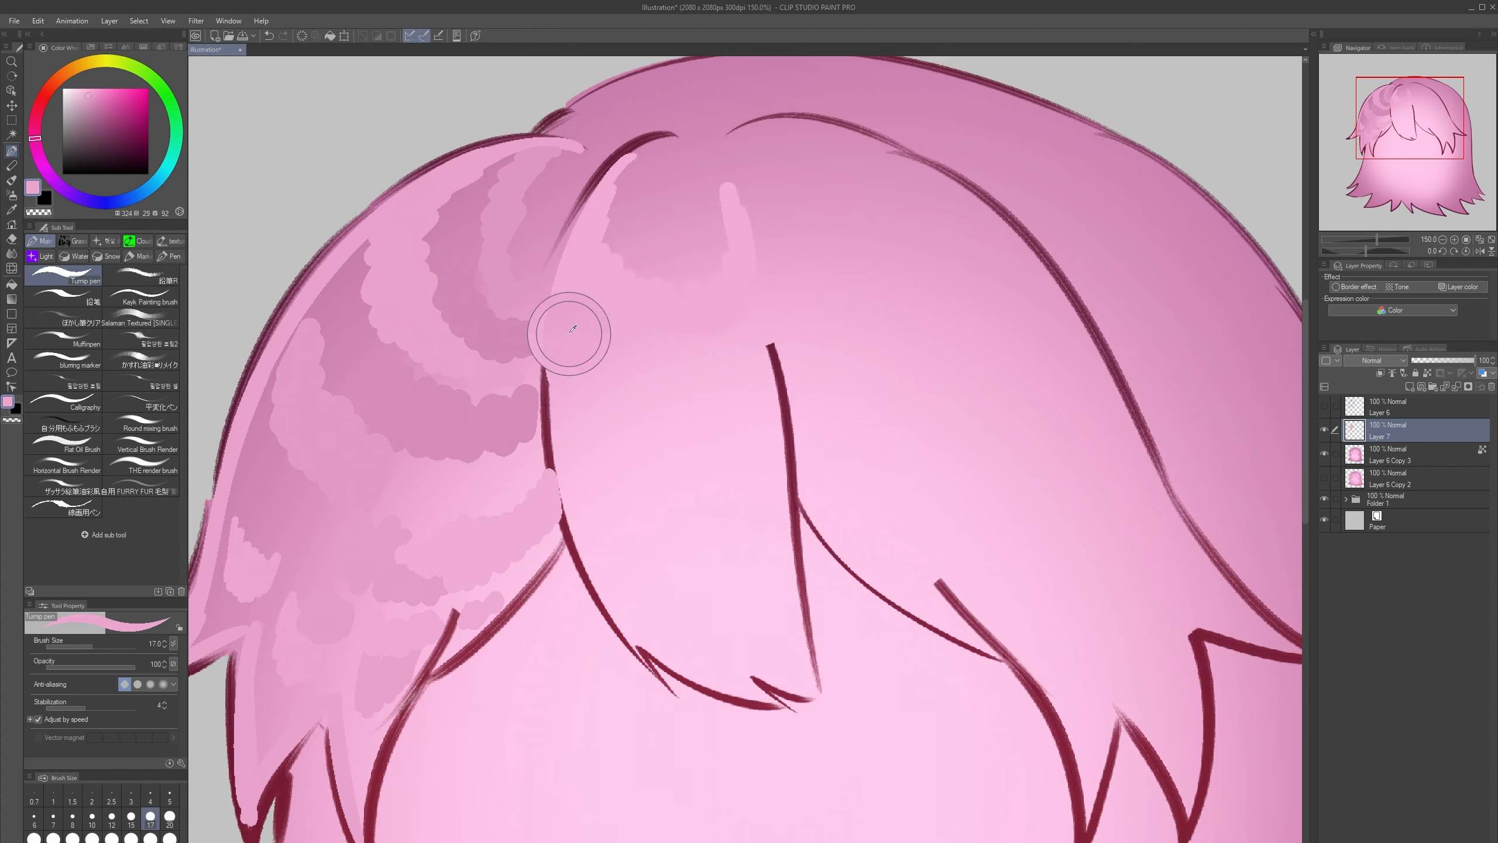
pyautogui.press(']')
pyautogui.keyDown('alt'); pyautogui.click(570, 325); pyautogui.keyUp('alt')
pyautogui.moveTo(568, 311)
pyautogui.mouseDown()
pyautogui.moveTo(616, 384)
pyautogui.moveTo(705, 368)
pyautogui.moveTo(747, 351)
pyautogui.moveTo(754, 328)
pyautogui.mouseUp()
pyautogui.press('[')
# - Paint a pale pink area with a ragged upper edge below the middle lock's darker band, using brush size 15
pyautogui.keyDown('alt'); pyautogui.click(622, 555); pyautogui.keyUp('alt')
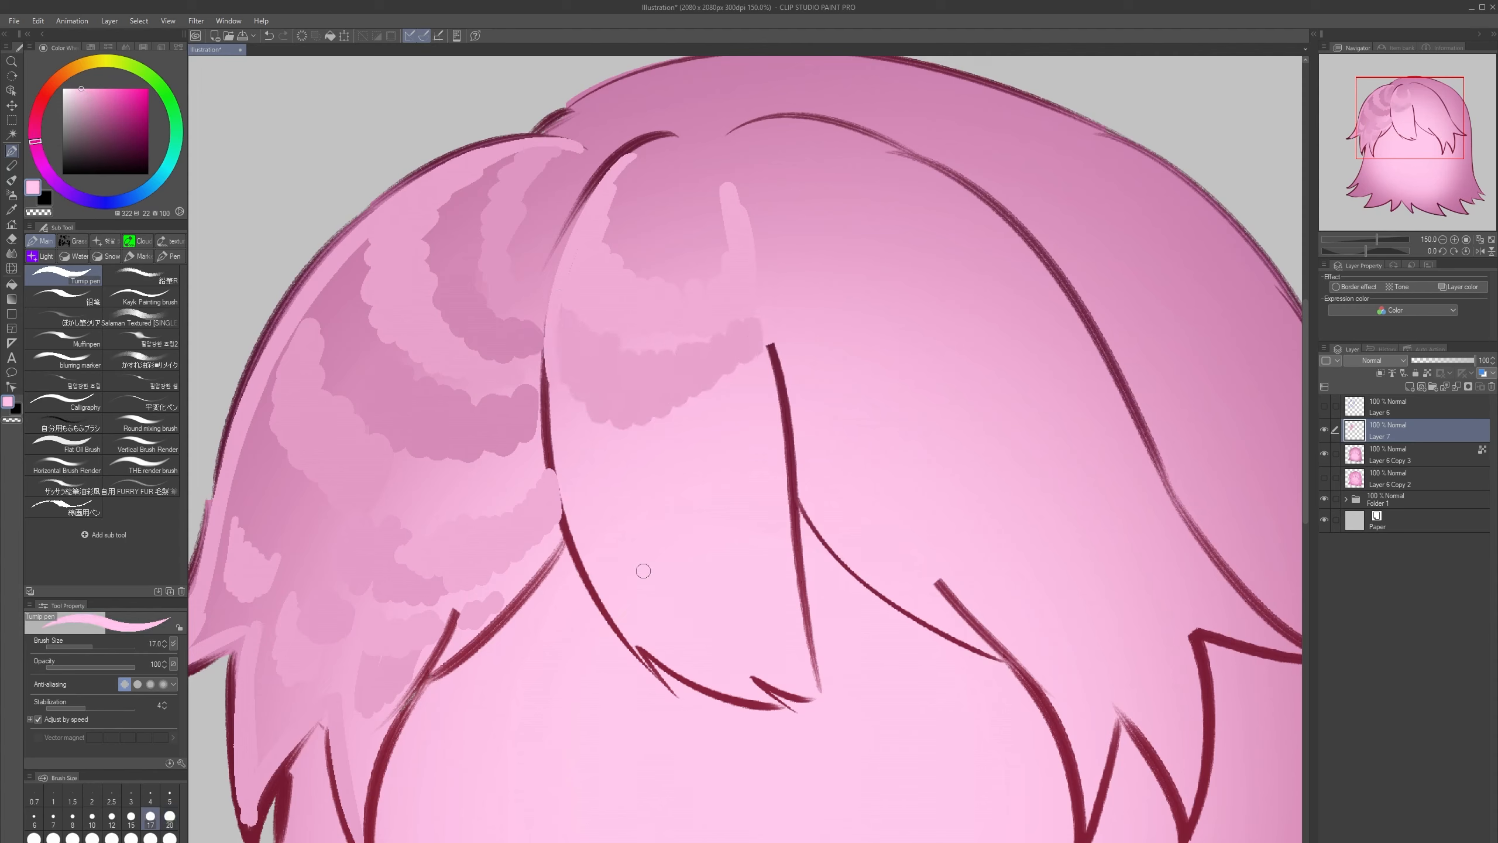
pyautogui.press('[')
pyautogui.moveTo(556, 389)
pyautogui.mouseDown()
pyautogui.moveTo(565, 459)
pyautogui.moveTo(597, 481)
pyautogui.mouseUp()
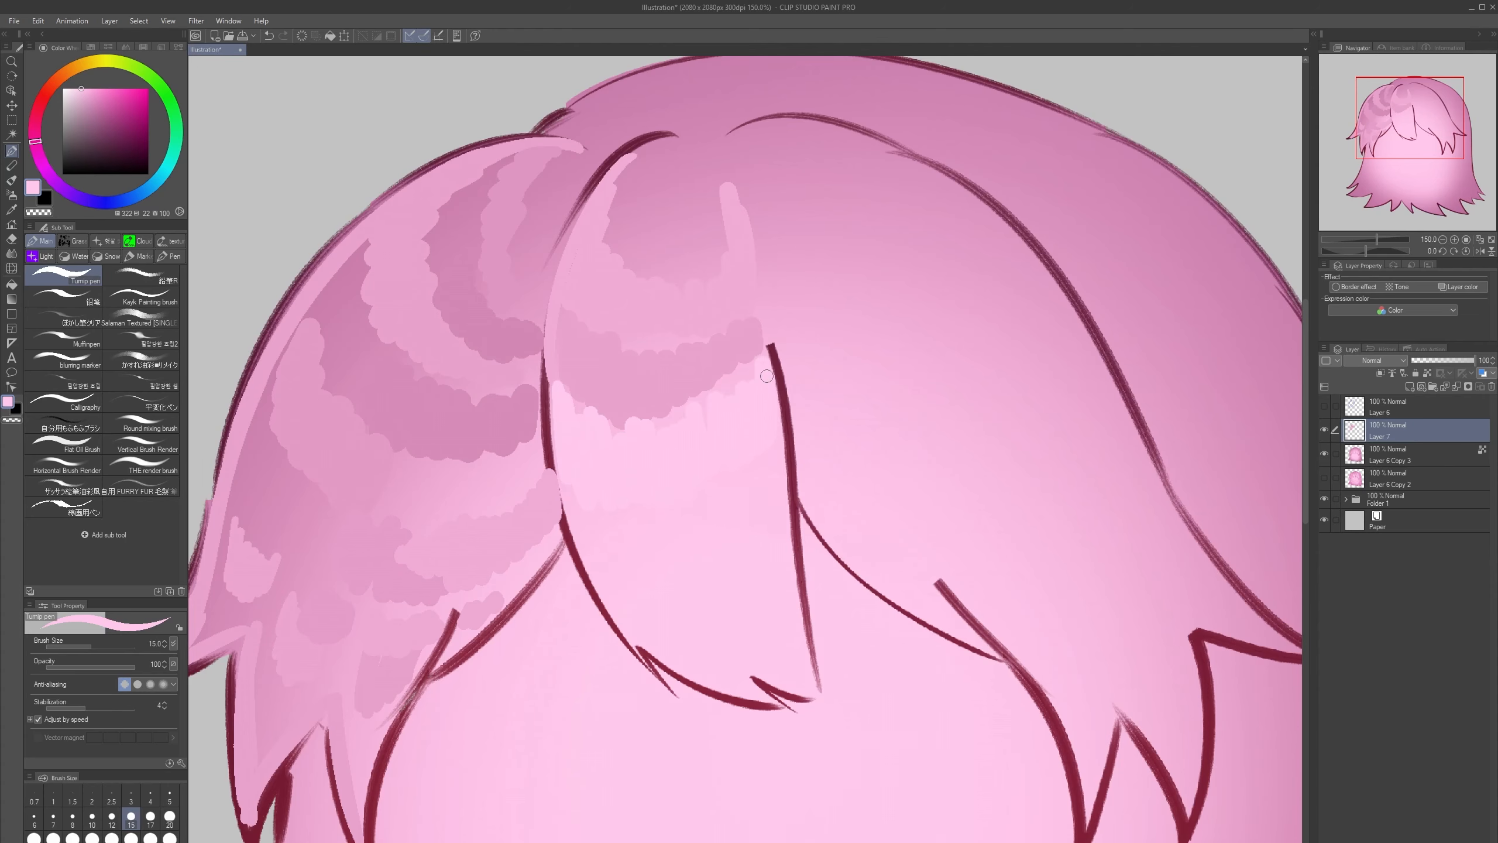
pyautogui.moveTo(766, 375); pyautogui.dragTo(777, 429)
pyautogui.press('h')
pyautogui.press('h')
pyautogui.moveTo(749, 485); pyautogui.dragTo(753, 447)
# - Paint a medium pink scalloped band across the lower middle lock with brush size 17
pyautogui.press(']')
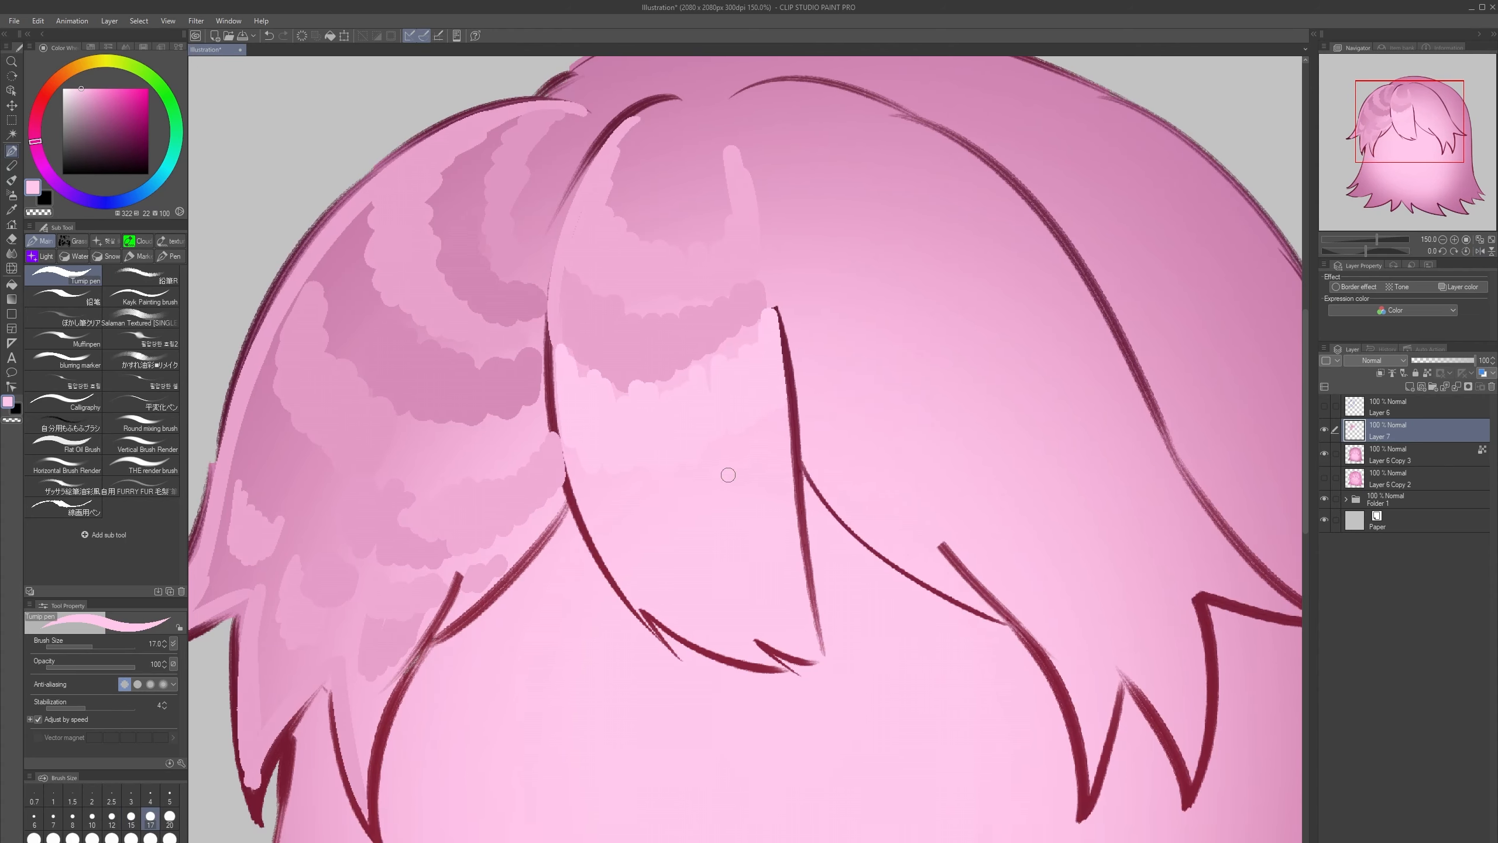
pyautogui.keyDown('alt'); pyautogui.click(616, 380); pyautogui.keyUp('alt')
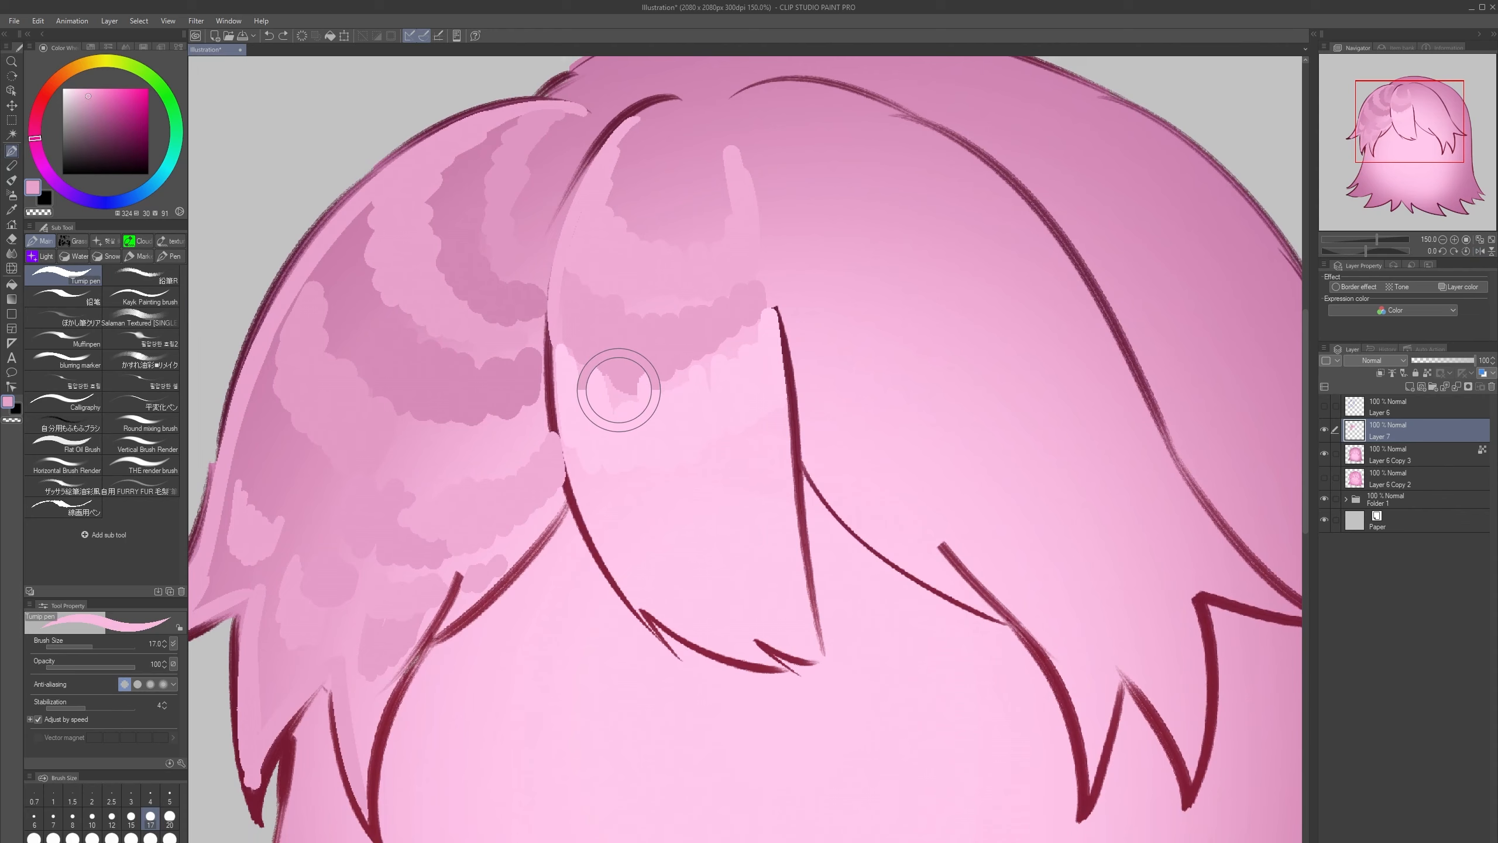
pyautogui.keyDown('alt'); pyautogui.click(583, 462); pyautogui.keyUp('alt')
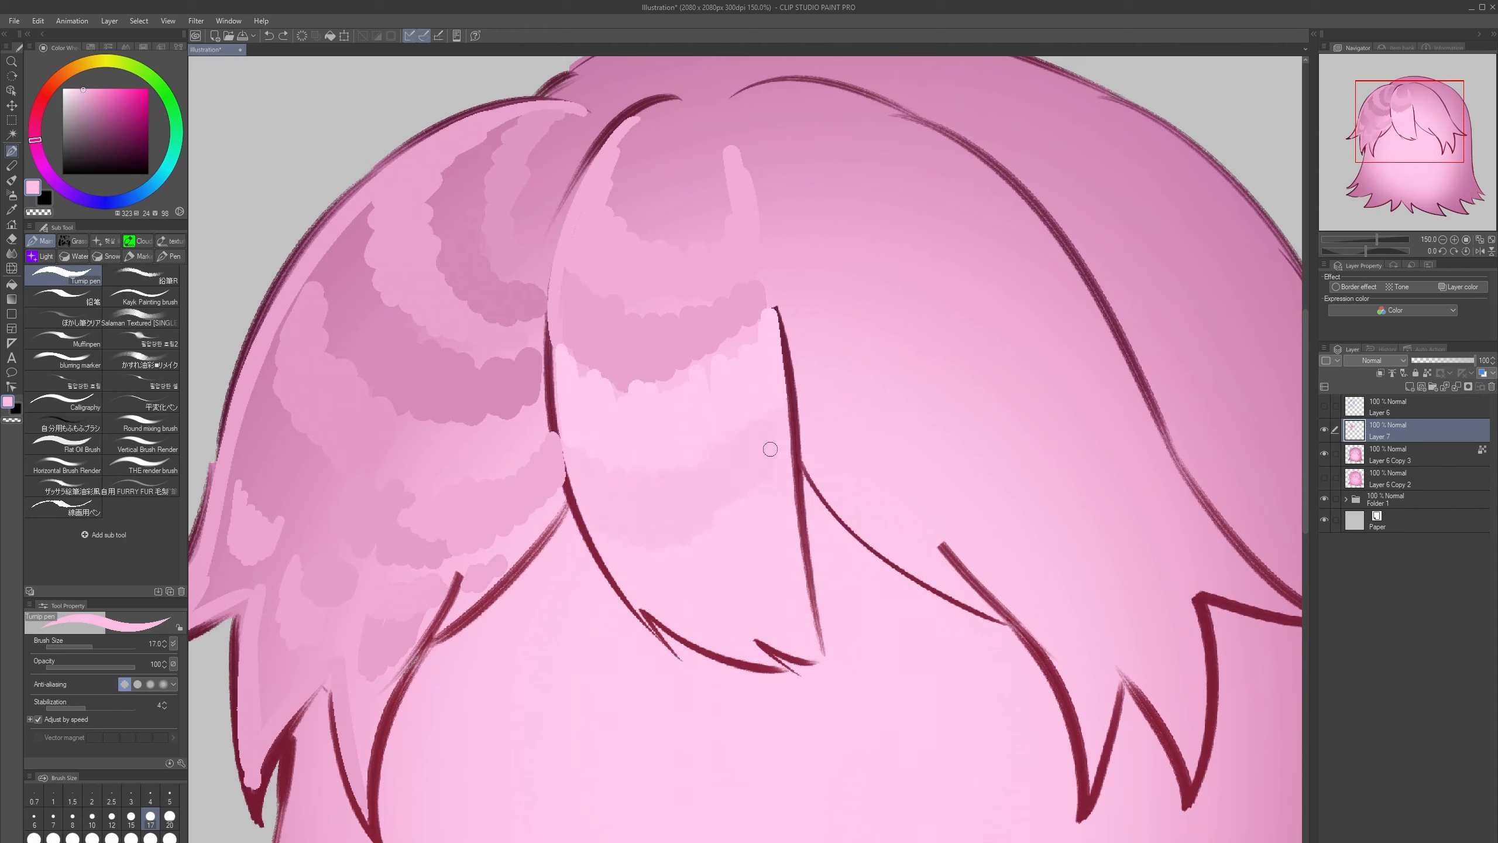
# - Refine the lower middle lock by sampling pale pinks and painting short strokes toward its tip with a smaller brush
pyautogui.keyDown('alt'); pyautogui.click(617, 537); pyautogui.keyUp('alt')
pyautogui.keyDown('alt'); pyautogui.click(669, 575); pyautogui.keyUp('alt')
pyautogui.press('[')
pyautogui.keyDown('alt'); pyautogui.click(777, 480); pyautogui.keyUp('alt')
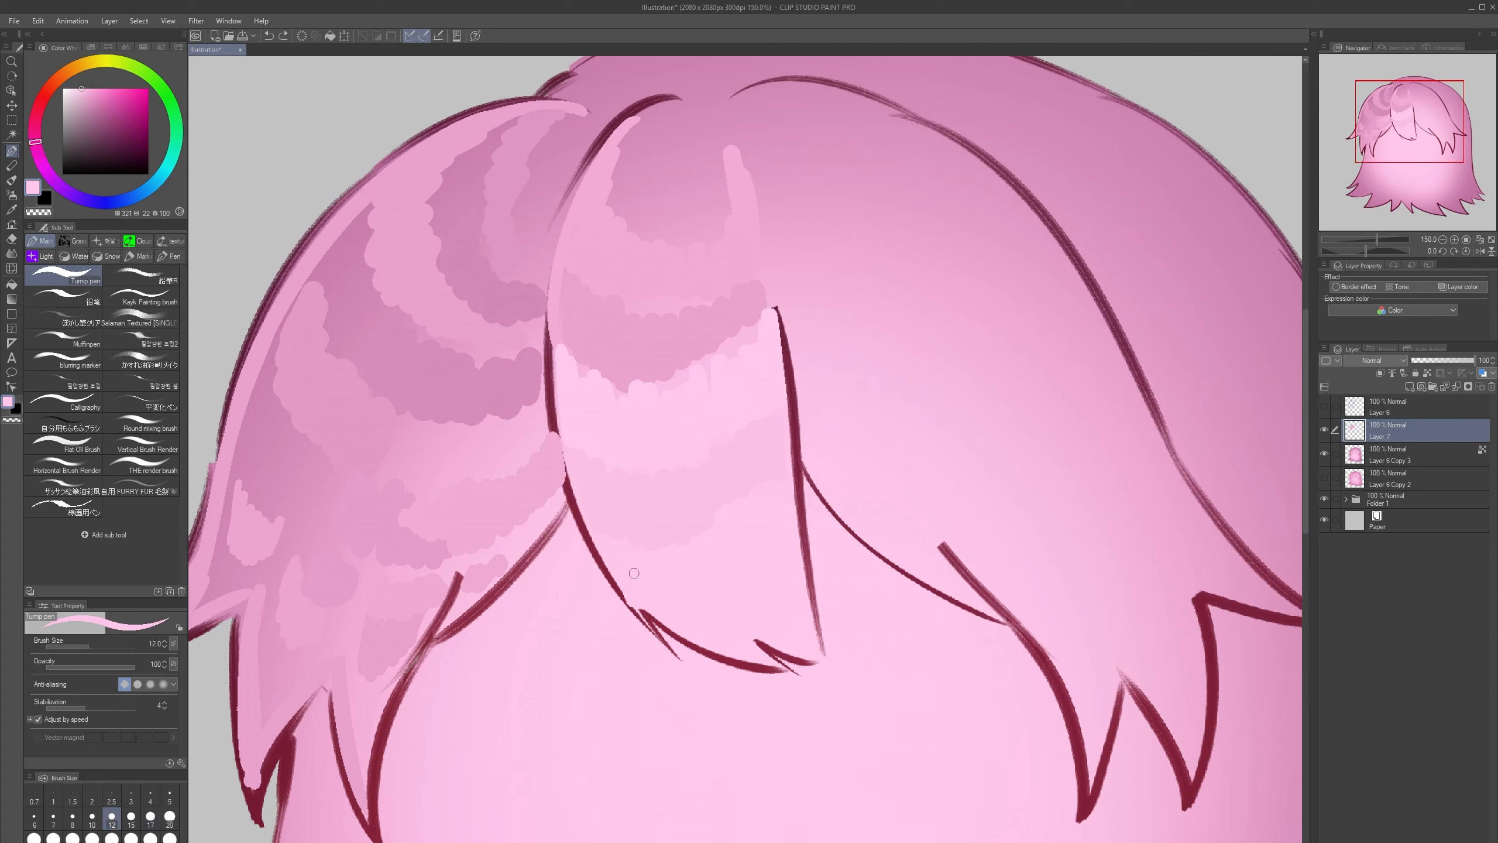
pyautogui.press('[')
pyautogui.moveTo(625, 564)
pyautogui.mouseDown()
pyautogui.moveTo(730, 618)
pyautogui.moveTo(761, 577)
pyautogui.mouseUp()
pyautogui.press(']')
pyautogui.press(']')
pyautogui.press('[')
pyautogui.scroll(-3, 781, 516)
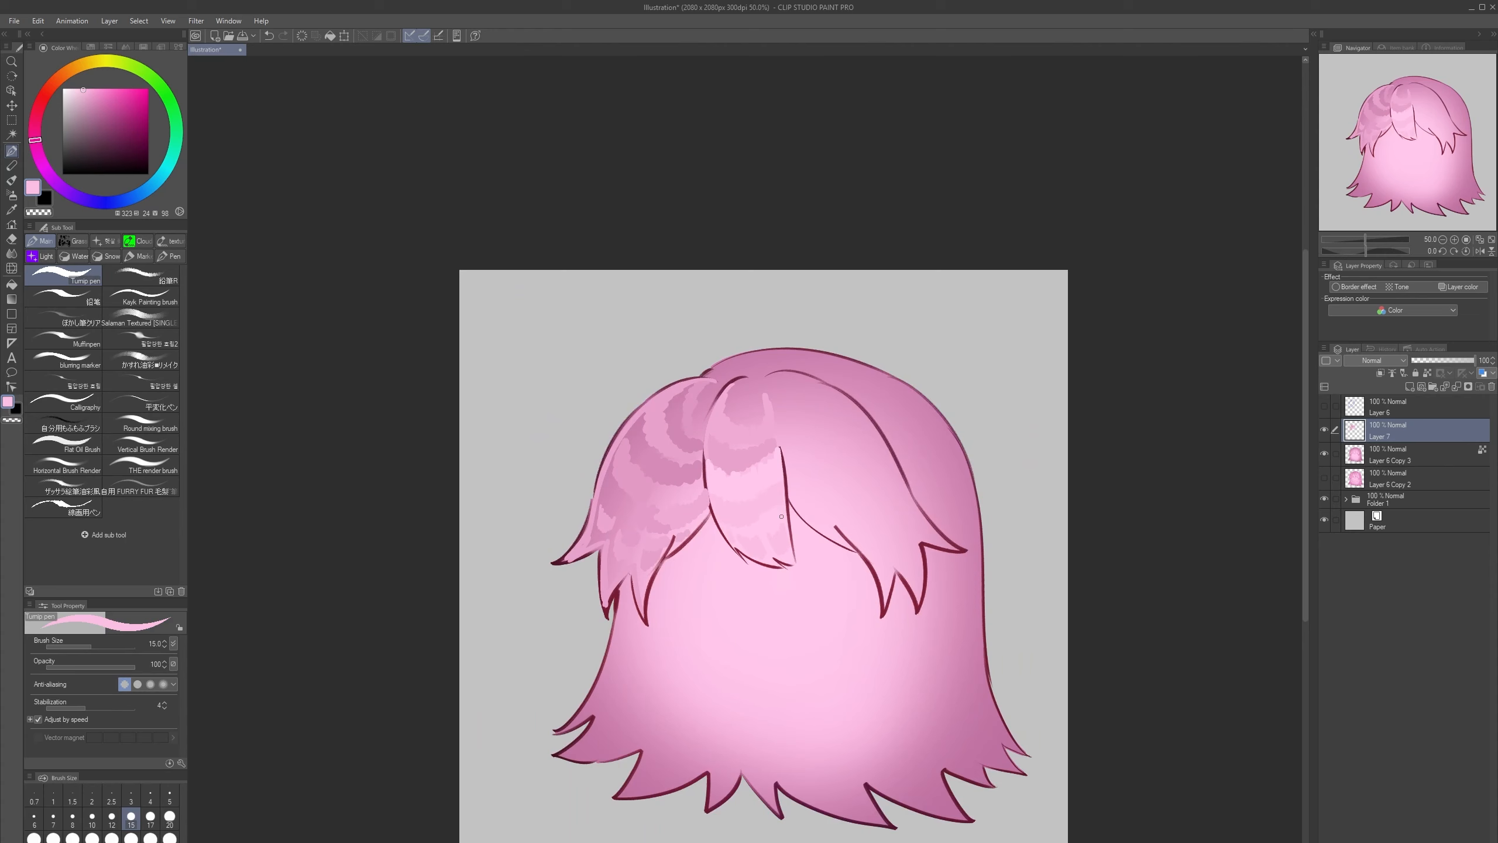
# - Paint a small light pink U-shaped scalloped patch at the crown of the middle lock
pyautogui.scroll(4, 773, 404)
pyautogui.keyDown('alt'); pyautogui.click(739, 497); pyautogui.keyUp('alt')
pyautogui.press('[')
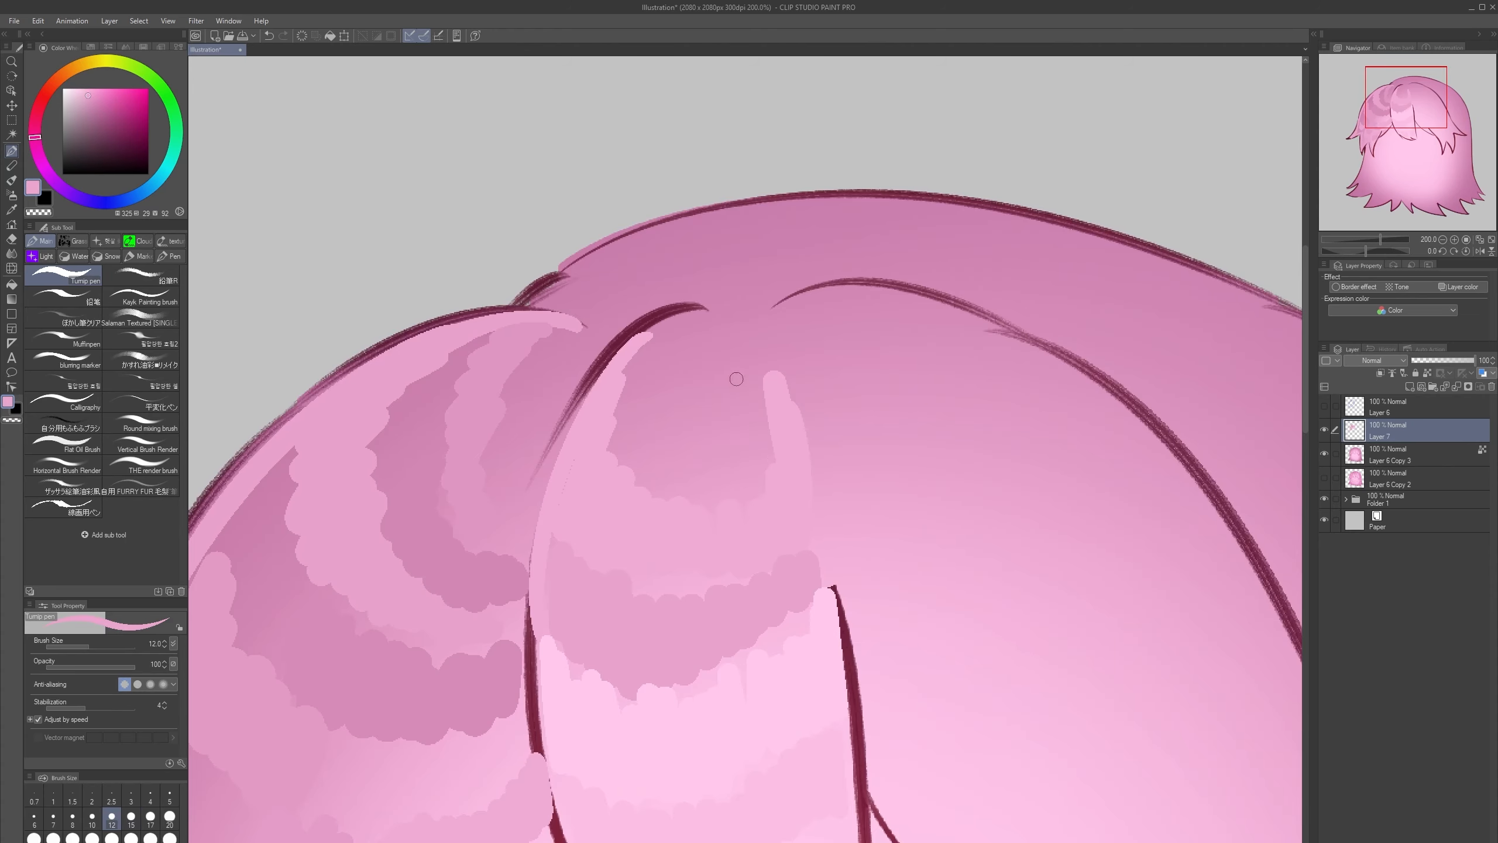
pyautogui.press('[')
pyautogui.keyDown('alt'); pyautogui.click(753, 478); pyautogui.keyUp('alt')
pyautogui.moveTo(669, 370)
pyautogui.mouseDown()
pyautogui.moveTo(669, 416)
pyautogui.moveTo(744, 401)
pyautogui.moveTo(753, 384)
pyautogui.mouseUp()
# - Check the shine bands of the side and middle locks in the mirrored and normal canvas views
pyautogui.press('[')
pyautogui.press('[')
pyautogui.keyDown('alt'); pyautogui.click(506, 499); pyautogui.keyUp('alt')
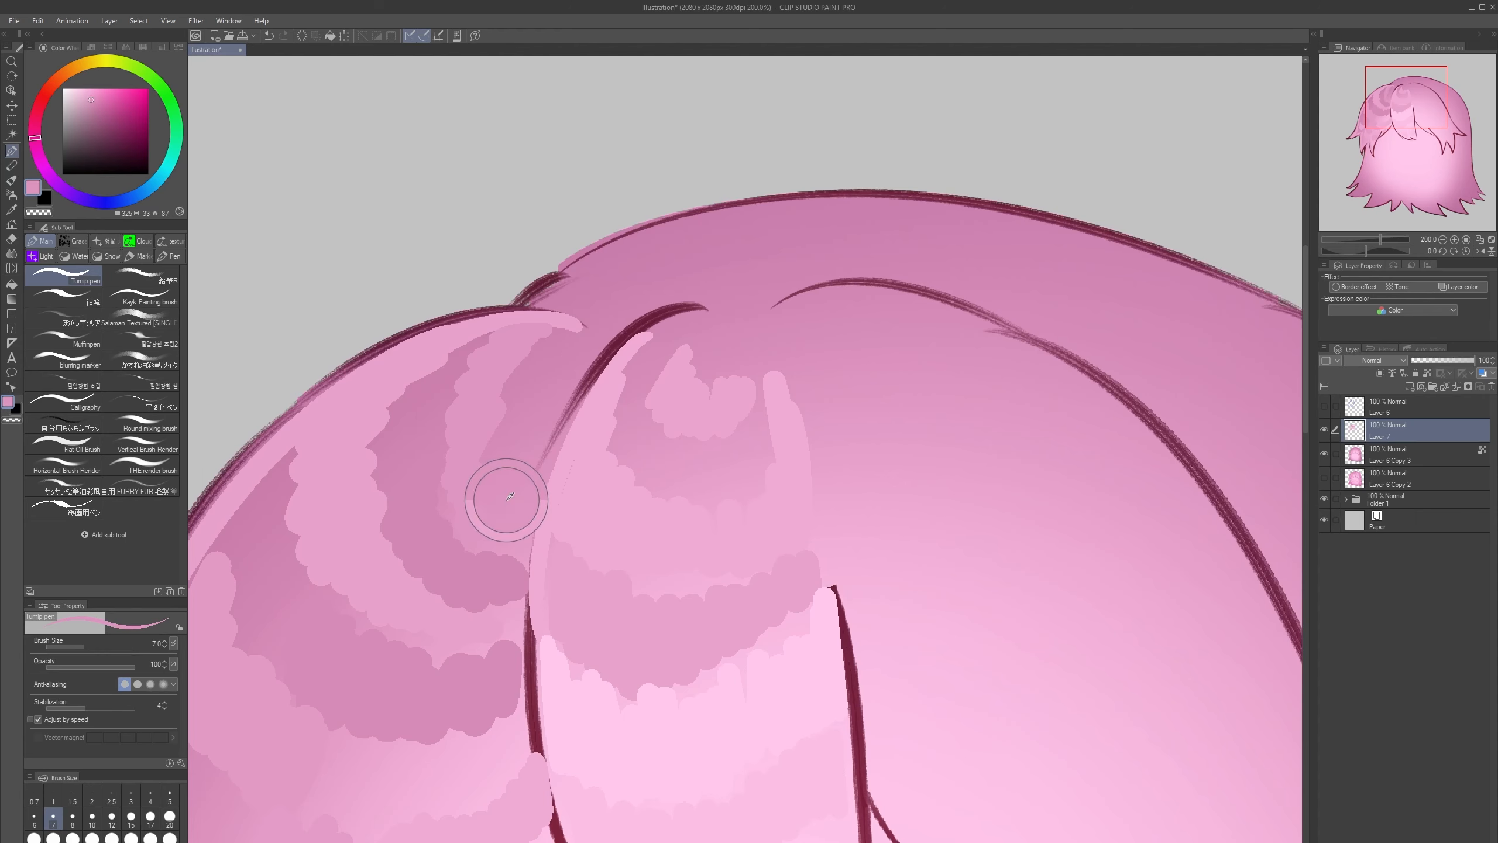
pyautogui.press('h')
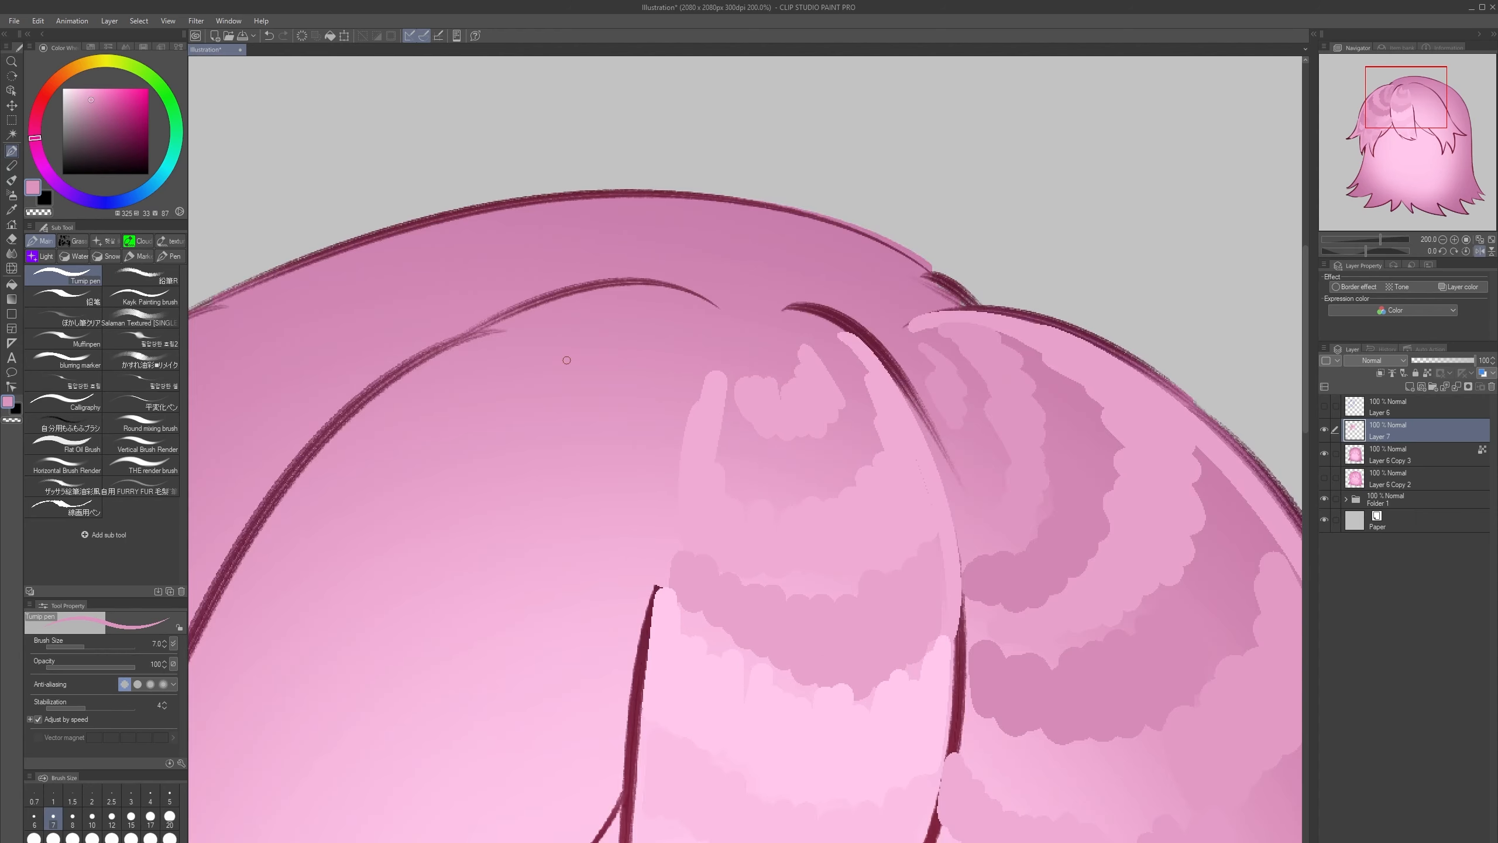
pyautogui.moveTo(883, 314); pyautogui.dragTo(871, 140)
pyautogui.press('[')
pyautogui.press('[')
pyautogui.scroll(-1, 871, 141)
pyautogui.moveTo(904, 519); pyautogui.dragTo(876, 587)
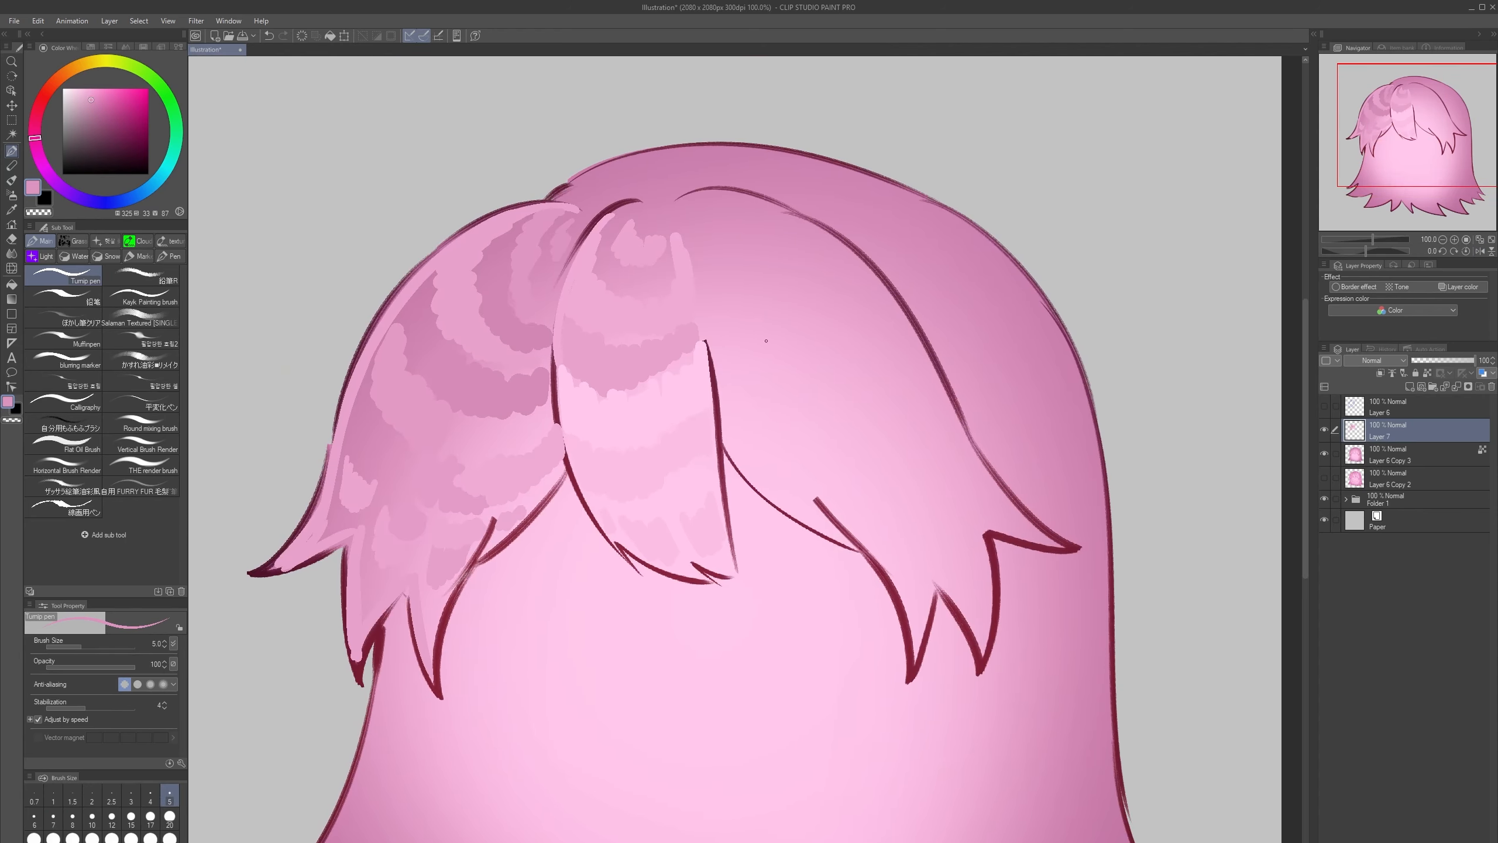
pyautogui.press('h')
pyautogui.press('h')
# - Try a pale pink edge along the outer line of the middle lock with brush size 10
pyautogui.press(']')
pyautogui.press(']')
pyautogui.press(']')
pyautogui.keyDown('alt'); pyautogui.click(587, 435); pyautogui.keyUp('alt')
pyautogui.press(']')
pyautogui.moveTo(564, 330); pyautogui.dragTo(568, 446)
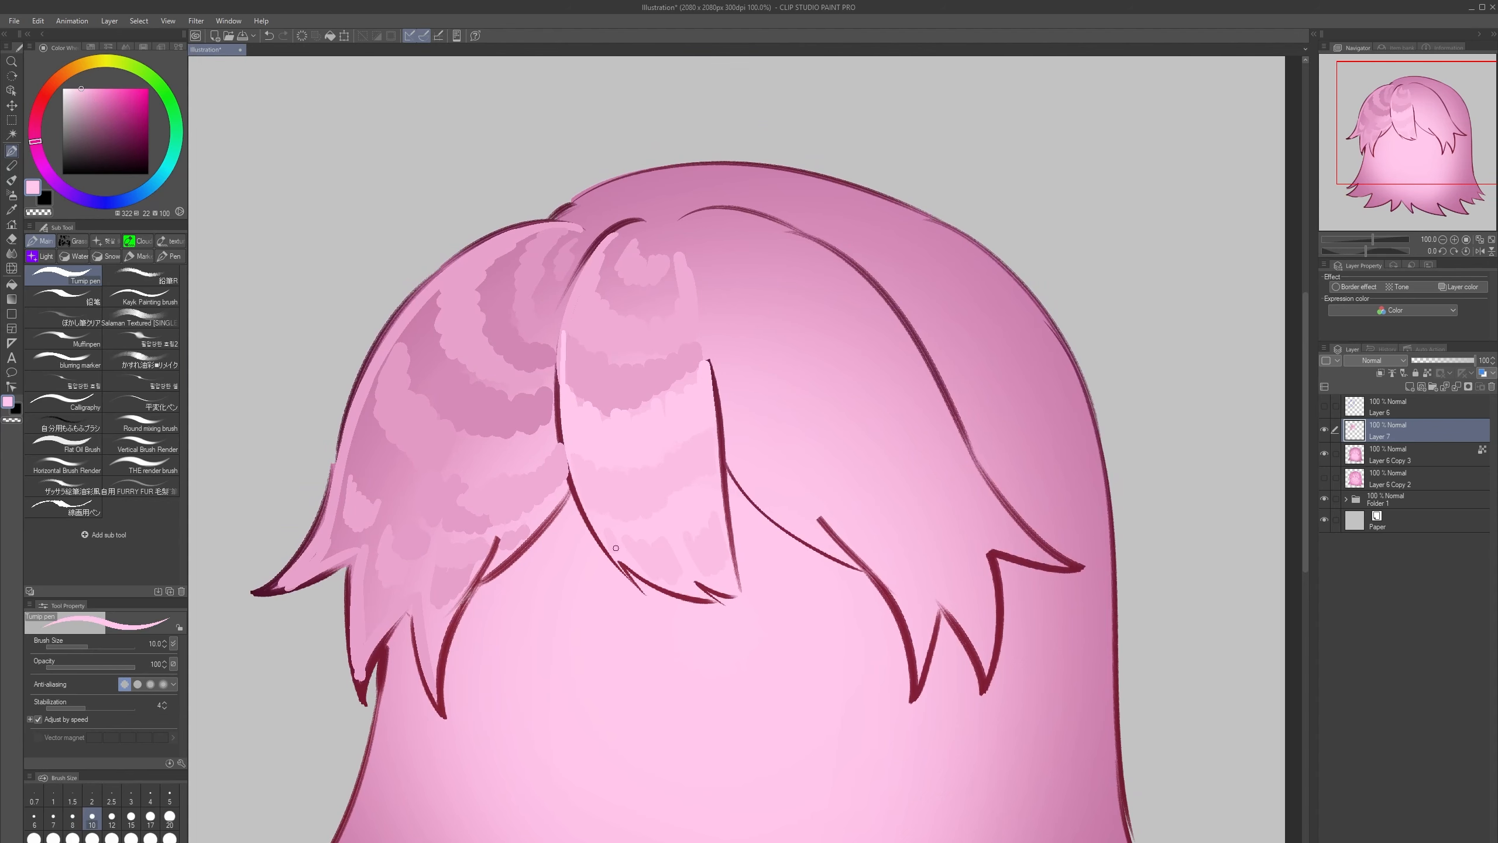
pyautogui.press('h')
pyautogui.hotkey('ctrl', 'z')
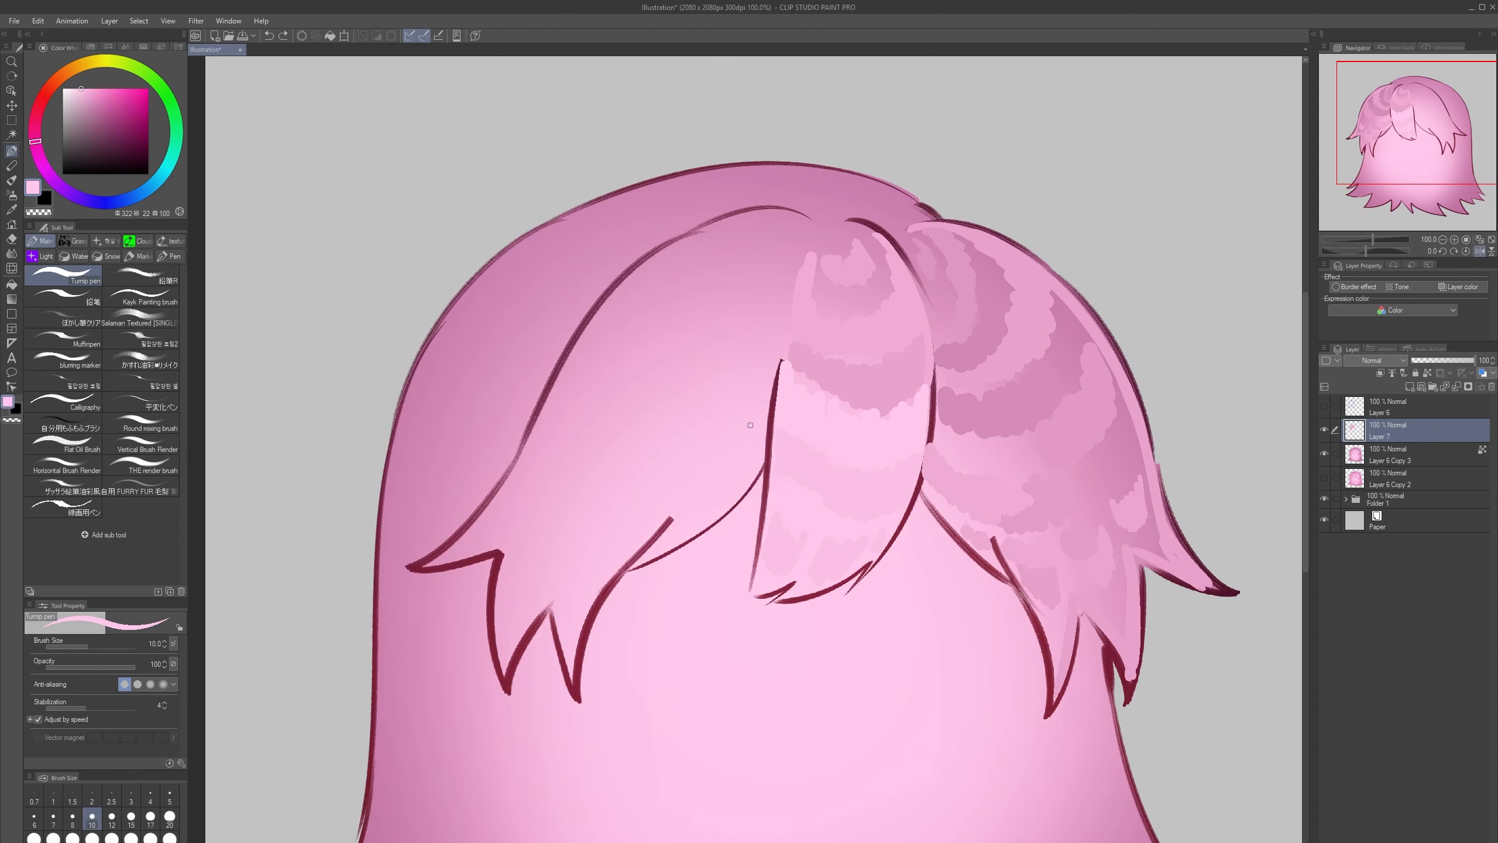
# - Sample a light pink and paint a long scalloped streak down the upper part of the unshaded side bangs
pyautogui.keyDown('alt'); pyautogui.click(719, 386); pyautogui.keyUp('alt')
pyautogui.press(']')
pyautogui.press(']')
pyautogui.moveTo(667, 382)
pyautogui.mouseDown()
pyautogui.moveTo(700, 329)
pyautogui.moveTo(661, 323)
pyautogui.moveTo(698, 276)
pyautogui.moveTo(680, 271)
pyautogui.moveTo(733, 223)
pyautogui.moveTo(765, 218)
pyautogui.moveTo(592, 329)
pyautogui.mouseUp()
pyautogui.press('[')
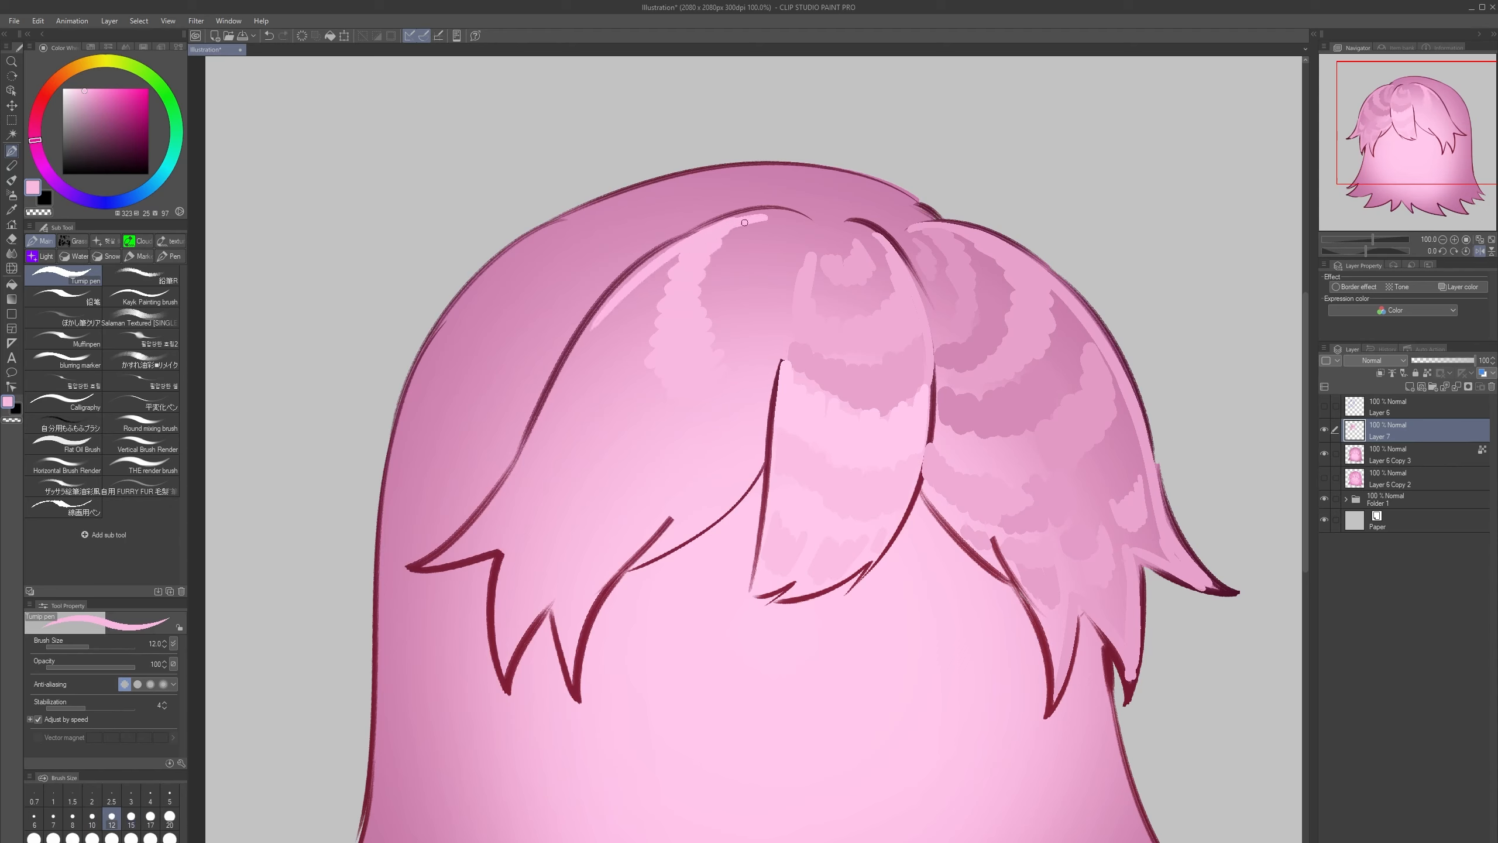
# - Paint a light pink edge along the outer line of the unshaded side bangs down to the tip with brush size 12
pyautogui.moveTo(770, 216)
pyautogui.mouseDown()
pyautogui.moveTo(568, 368)
pyautogui.moveTo(603, 306)
pyautogui.moveTo(541, 410)
pyautogui.mouseUp()
pyautogui.moveTo(568, 361); pyautogui.dragTo(519, 474)
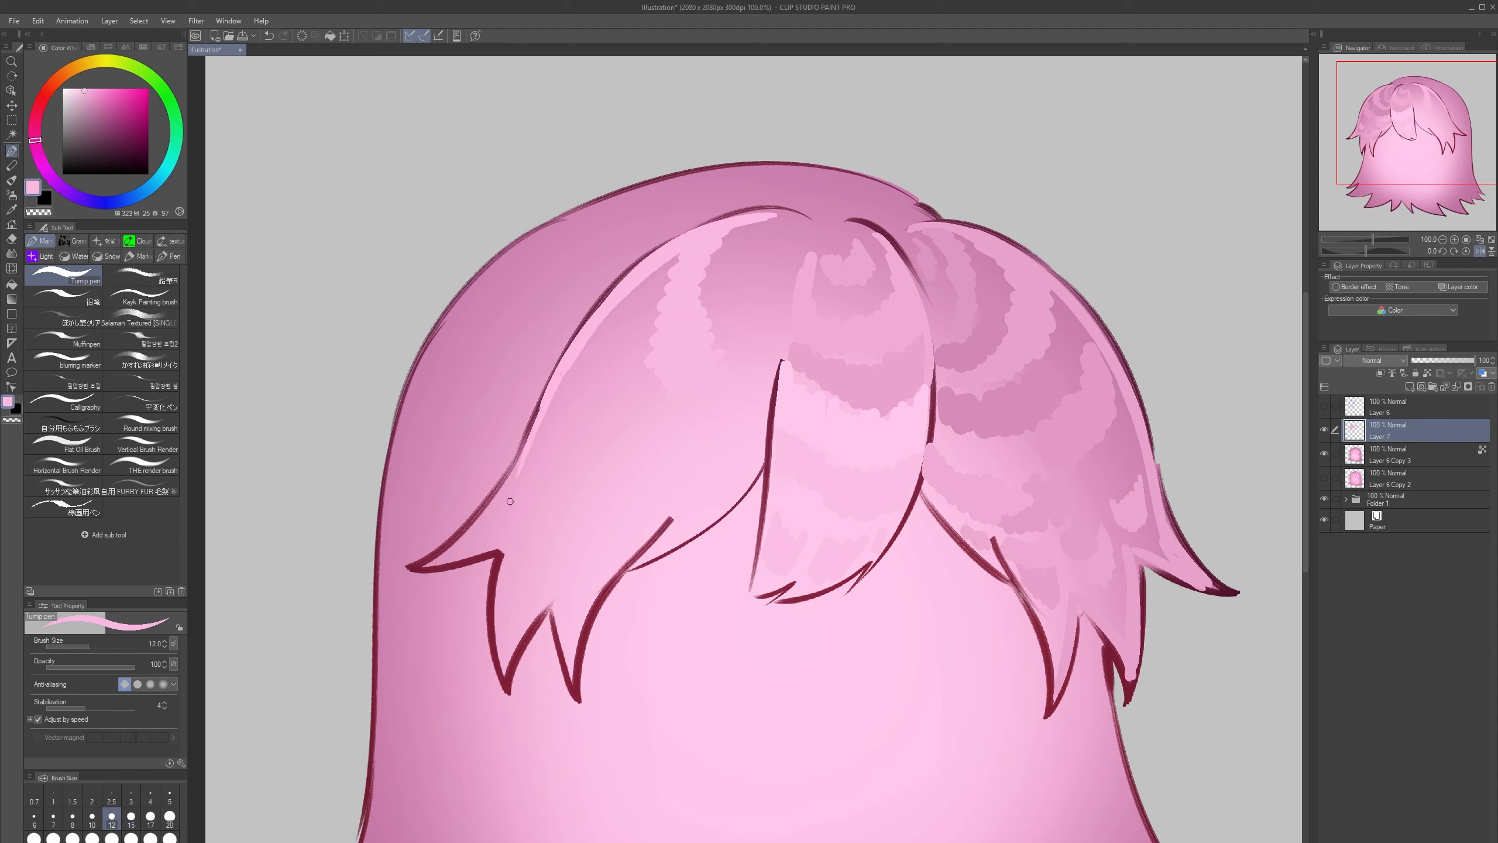
pyautogui.hotkey('ctrl', 'z')
pyautogui.hotkey('ctrl', 'z')
pyautogui.moveTo(580, 342); pyautogui.dragTo(510, 488)
pyautogui.moveTo(516, 460); pyautogui.dragTo(475, 525)
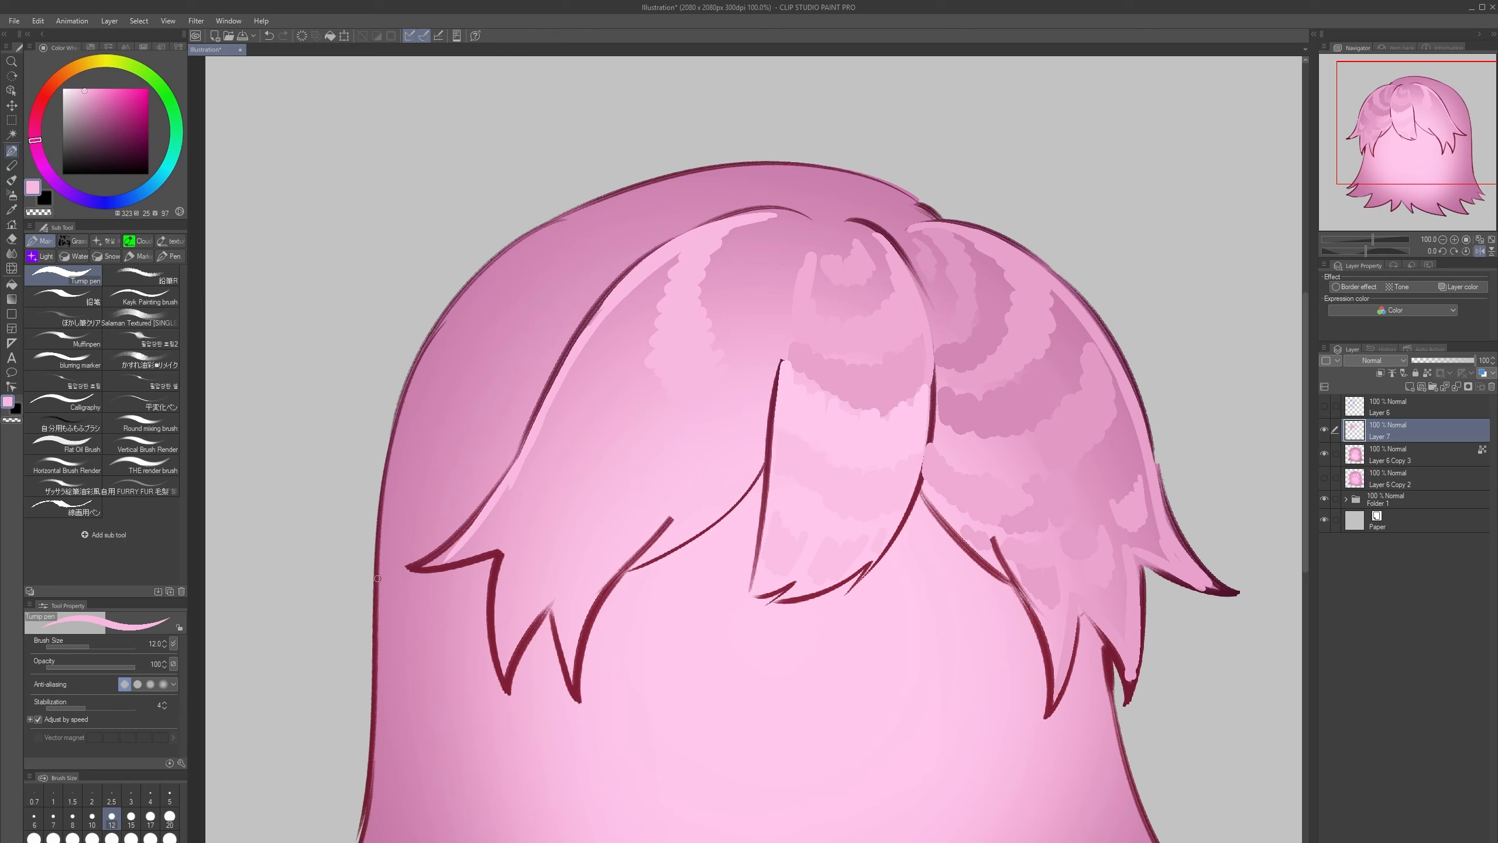
# - Paint a second light pink scalloped streak near the parting of the side bangs
pyautogui.keyDown('alt'); pyautogui.click(773, 347); pyautogui.keyUp('alt')
pyautogui.press(']')
pyautogui.moveTo(756, 343)
pyautogui.mouseDown()
pyautogui.moveTo(773, 313)
pyautogui.moveTo(747, 298)
pyautogui.moveTo(772, 227)
pyautogui.mouseUp()
# - Extend the darker pink scalloped band between the light streaks down to the middle lock with brush size 12
pyautogui.press('[')
pyautogui.keyDown('alt'); pyautogui.click(725, 296); pyautogui.keyUp('alt')
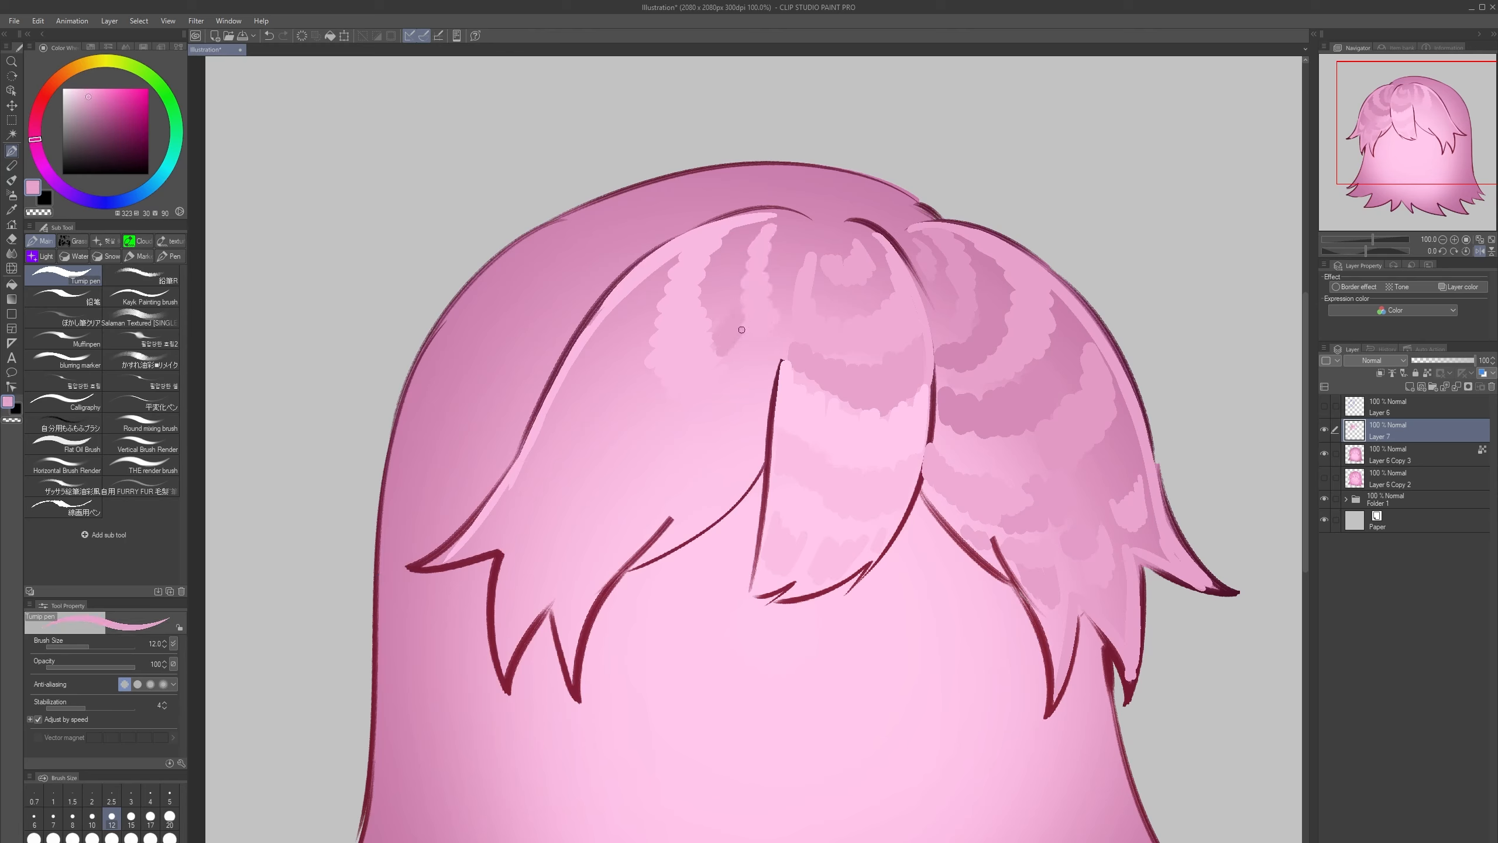
pyautogui.moveTo(746, 371); pyautogui.dragTo(766, 366)
pyautogui.press('[')
pyautogui.press(']')
pyautogui.press(']')
pyautogui.press(']')
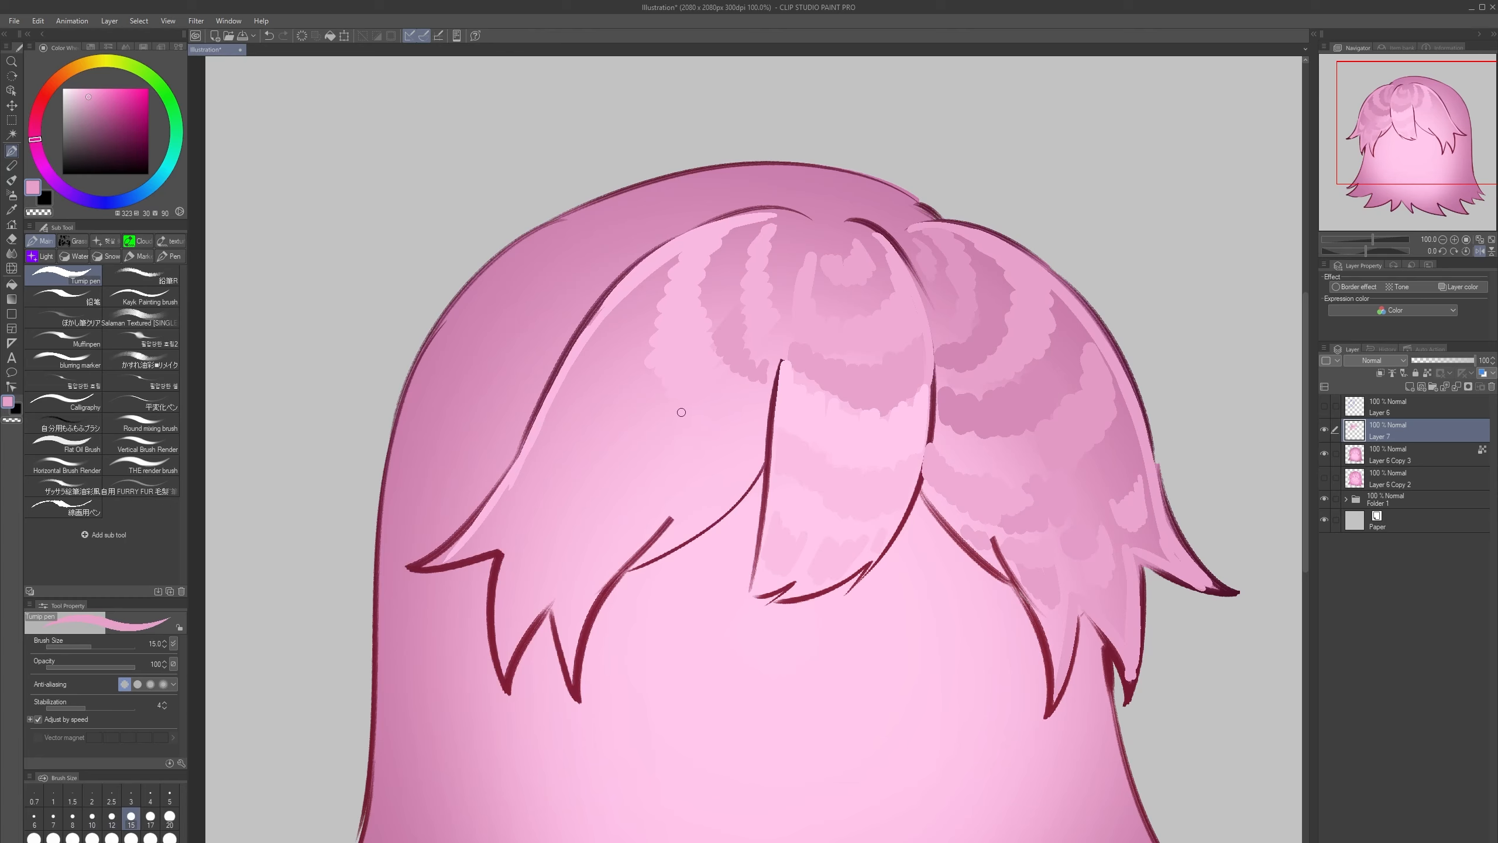
# - Paint a medium pink scalloped band curving through the center of the side bangs with brush size 17
pyautogui.keyDown('alt'); pyautogui.click(636, 381); pyautogui.keyUp('alt')
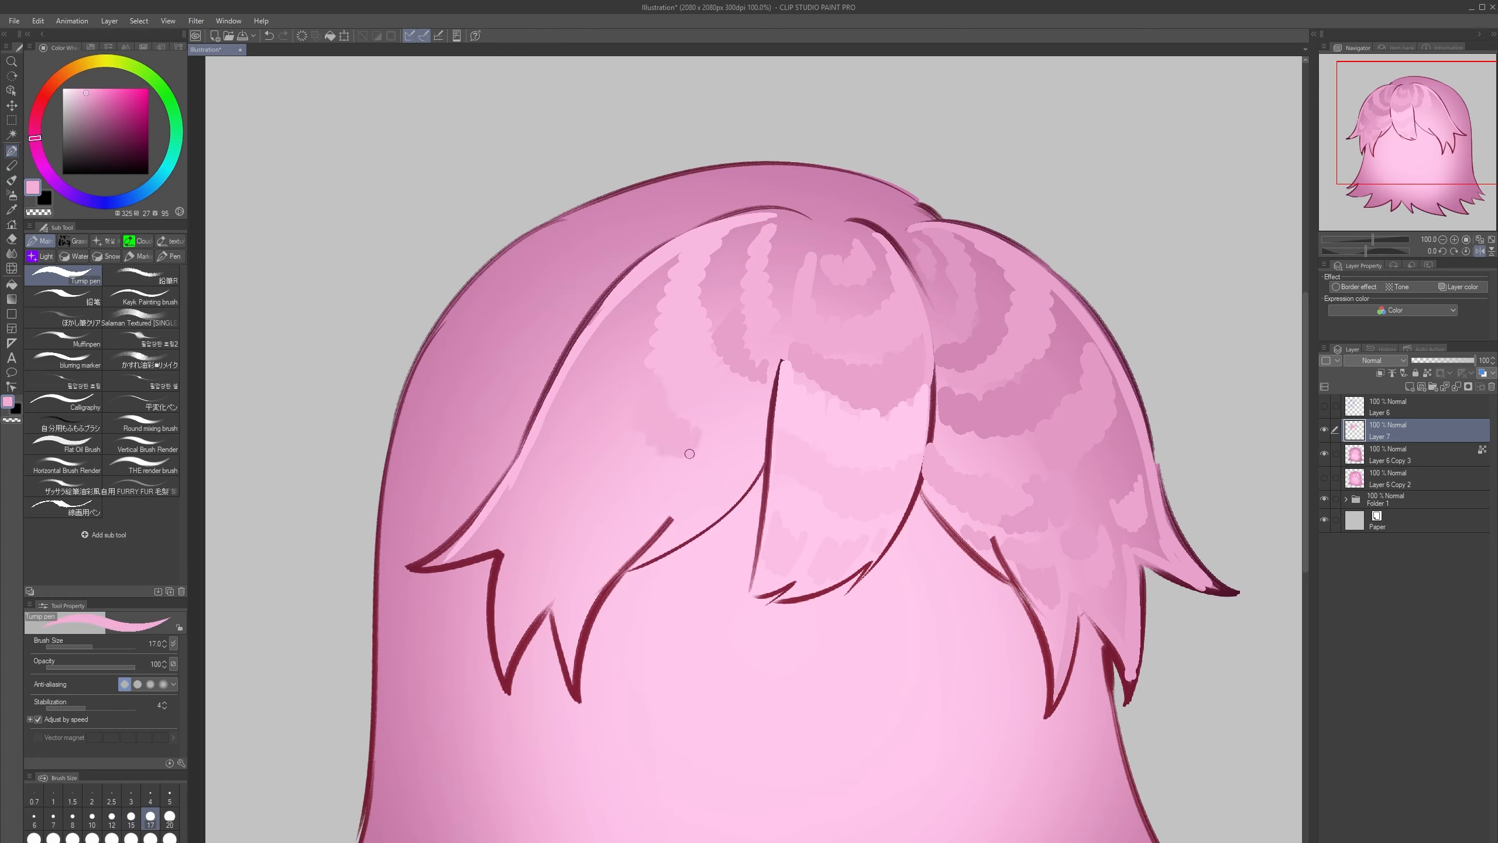
pyautogui.keyDown('alt'); pyautogui.click(651, 459); pyautogui.keyUp('alt')
pyautogui.hotkey('ctrl', 'z')
pyautogui.keyDown('alt'); pyautogui.click(622, 458); pyautogui.keyUp('alt')
pyautogui.moveTo(716, 441)
pyautogui.mouseDown()
pyautogui.moveTo(747, 472)
pyautogui.moveTo(760, 436)
pyautogui.moveTo(649, 479)
pyautogui.moveTo(636, 434)
pyautogui.moveTo(604, 434)
pyautogui.moveTo(591, 393)
pyautogui.moveTo(693, 326)
pyautogui.moveTo(639, 443)
pyautogui.moveTo(609, 450)
pyautogui.moveTo(609, 383)
pyautogui.moveTo(583, 364)
pyautogui.moveTo(627, 300)
pyautogui.mouseUp()
# - Rework the lower edge of the curved band with a sampled light pink and brush size 15
pyautogui.press('[')
pyautogui.keyDown('alt'); pyautogui.click(664, 473); pyautogui.keyUp('alt')
pyautogui.hotkey('ctrl', 'z')
pyautogui.keyDown('alt'); pyautogui.click(629, 439); pyautogui.keyUp('alt')
pyautogui.scroll(-2, 745, 201)
pyautogui.scroll(3, 714, 283)
pyautogui.scroll(-1, 749, 325)
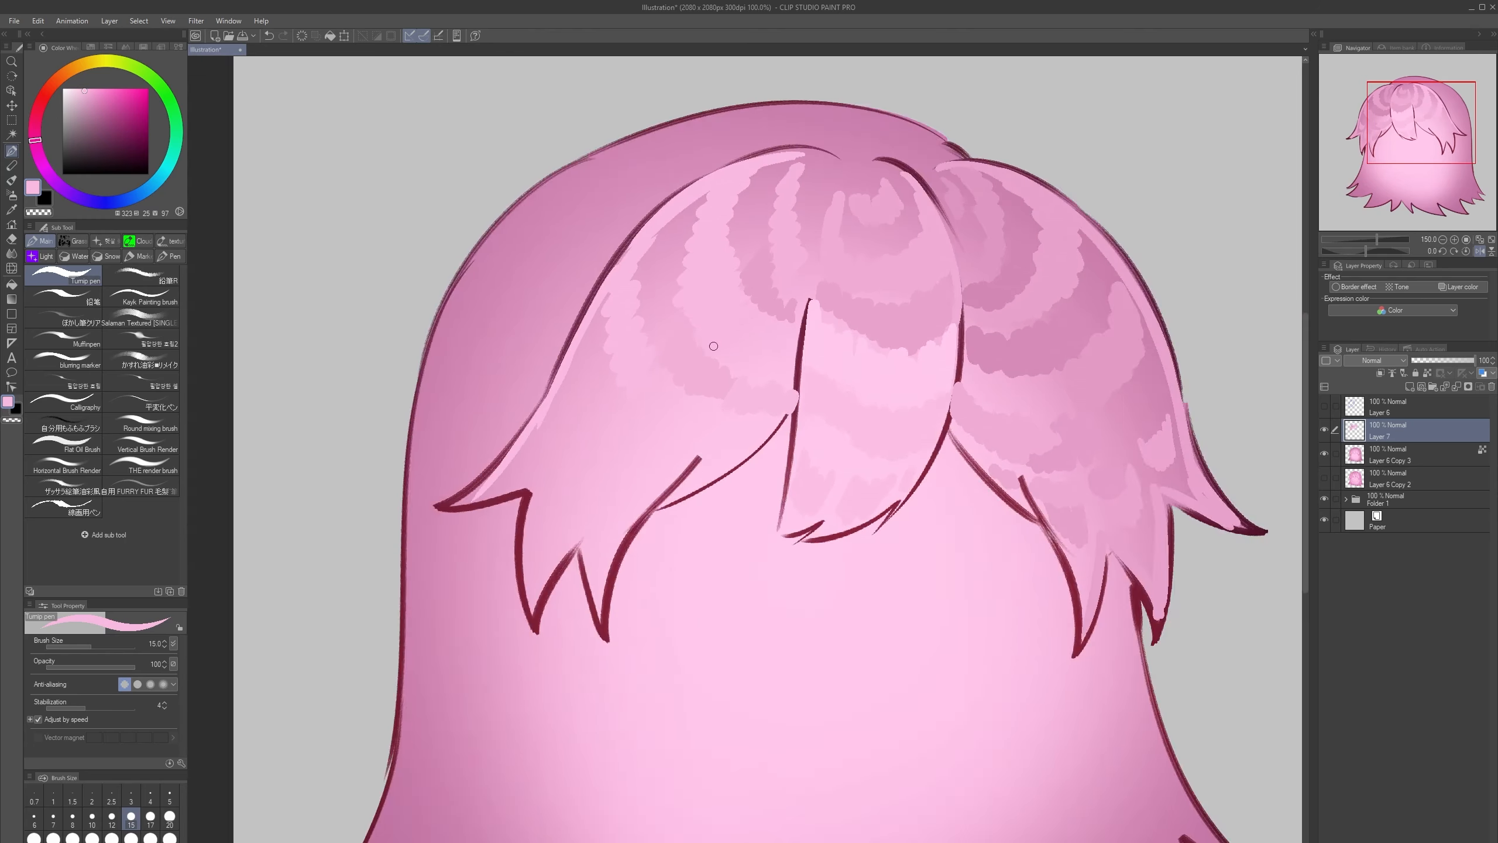
# - Paint medium pink zigzag strokes below the light band of the side bangs with brush size 15
pyautogui.press('h')
pyautogui.moveTo(1006, 196); pyautogui.dragTo(860, 230)
pyautogui.scroll(-1, 865, 229)
pyautogui.press('h')
pyautogui.scroll(1, 813, 359)
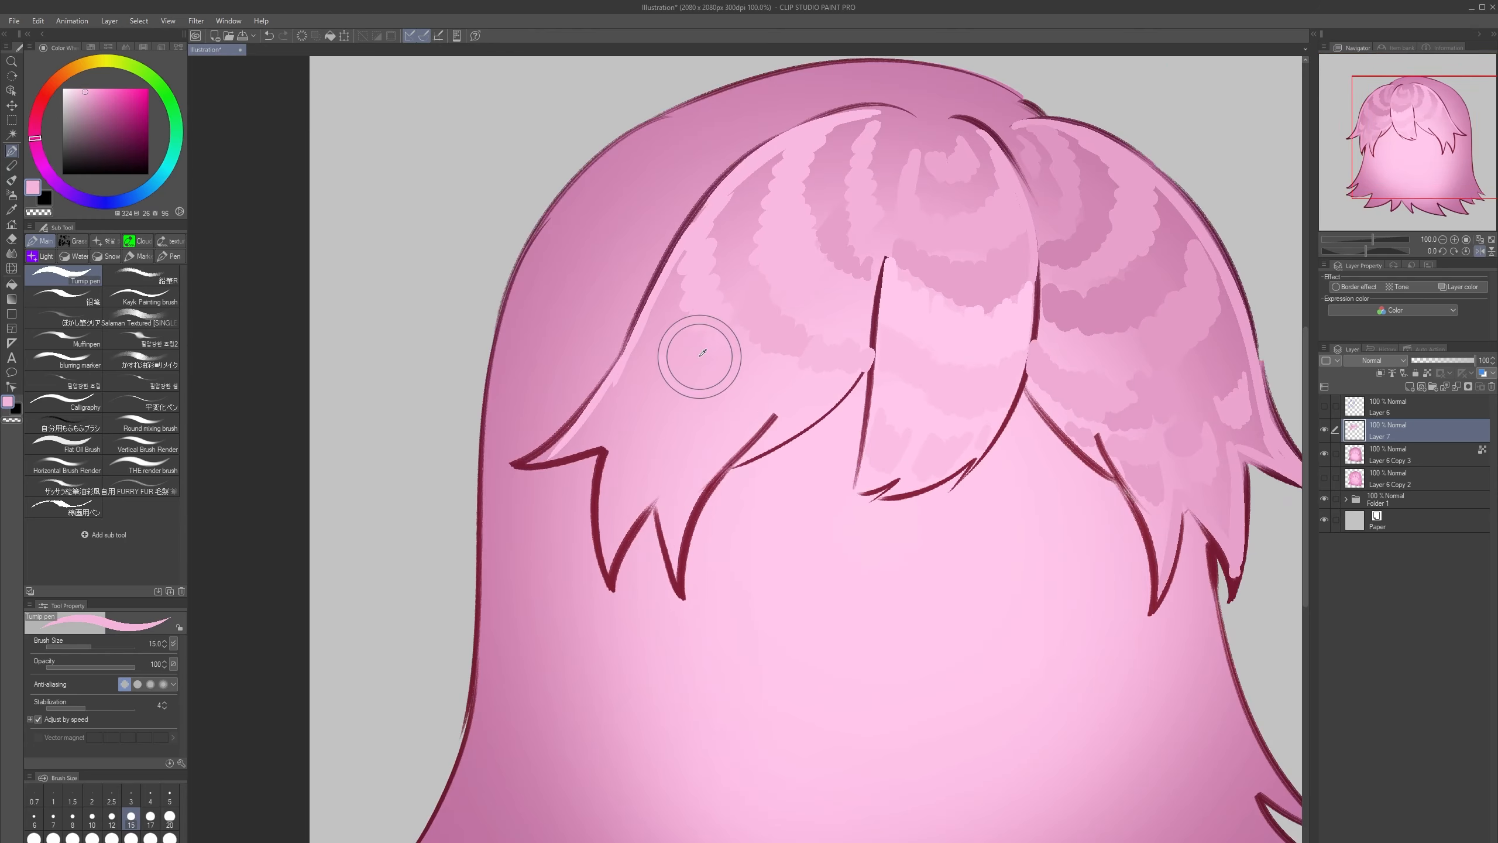
pyautogui.keyDown('alt'); pyautogui.click(703, 388); pyautogui.keyUp('alt')
pyautogui.moveTo(742, 382); pyautogui.dragTo(776, 382)
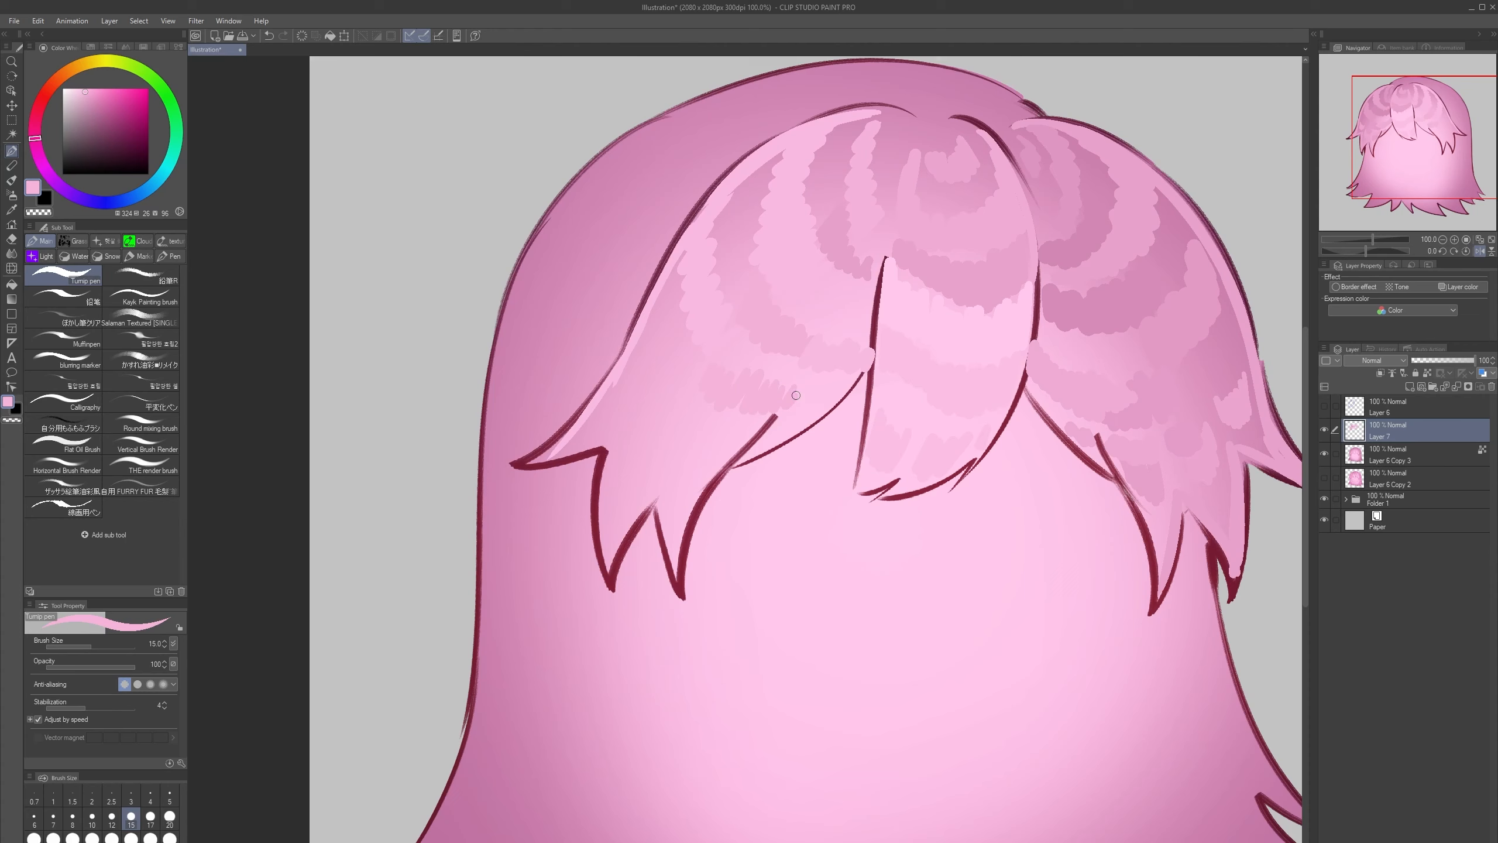
pyautogui.keyDown('alt'); pyautogui.click(738, 400); pyautogui.keyUp('alt')
# - Paint light pink patches near the outer edge and above the lower spikes of the side bangs
pyautogui.scroll(-2, 822, 398)
pyautogui.scroll(3, 844, 347)
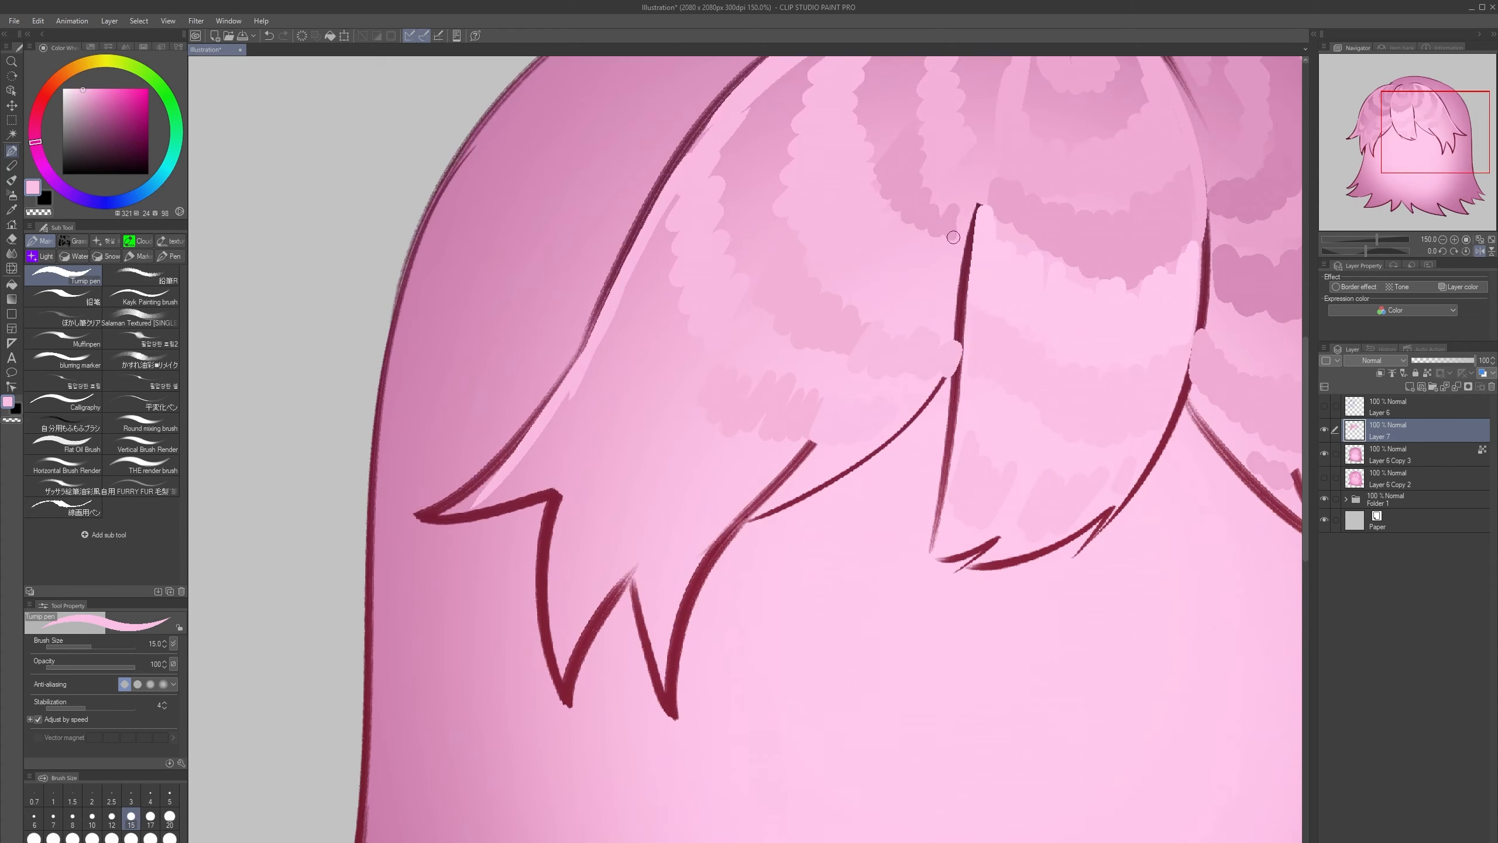
pyautogui.press('h')
pyautogui.keyDown('alt'); pyautogui.click(617, 478); pyautogui.keyUp('alt')
pyautogui.keyDown('alt'); pyautogui.click(699, 498); pyautogui.keyUp('alt')
pyautogui.moveTo(597, 518)
pyautogui.mouseDown()
pyautogui.moveTo(605, 373)
pyautogui.moveTo(584, 424)
pyautogui.moveTo(619, 408)
pyautogui.mouseUp()
pyautogui.keyDown('alt'); pyautogui.click(639, 432); pyautogui.keyUp('alt')
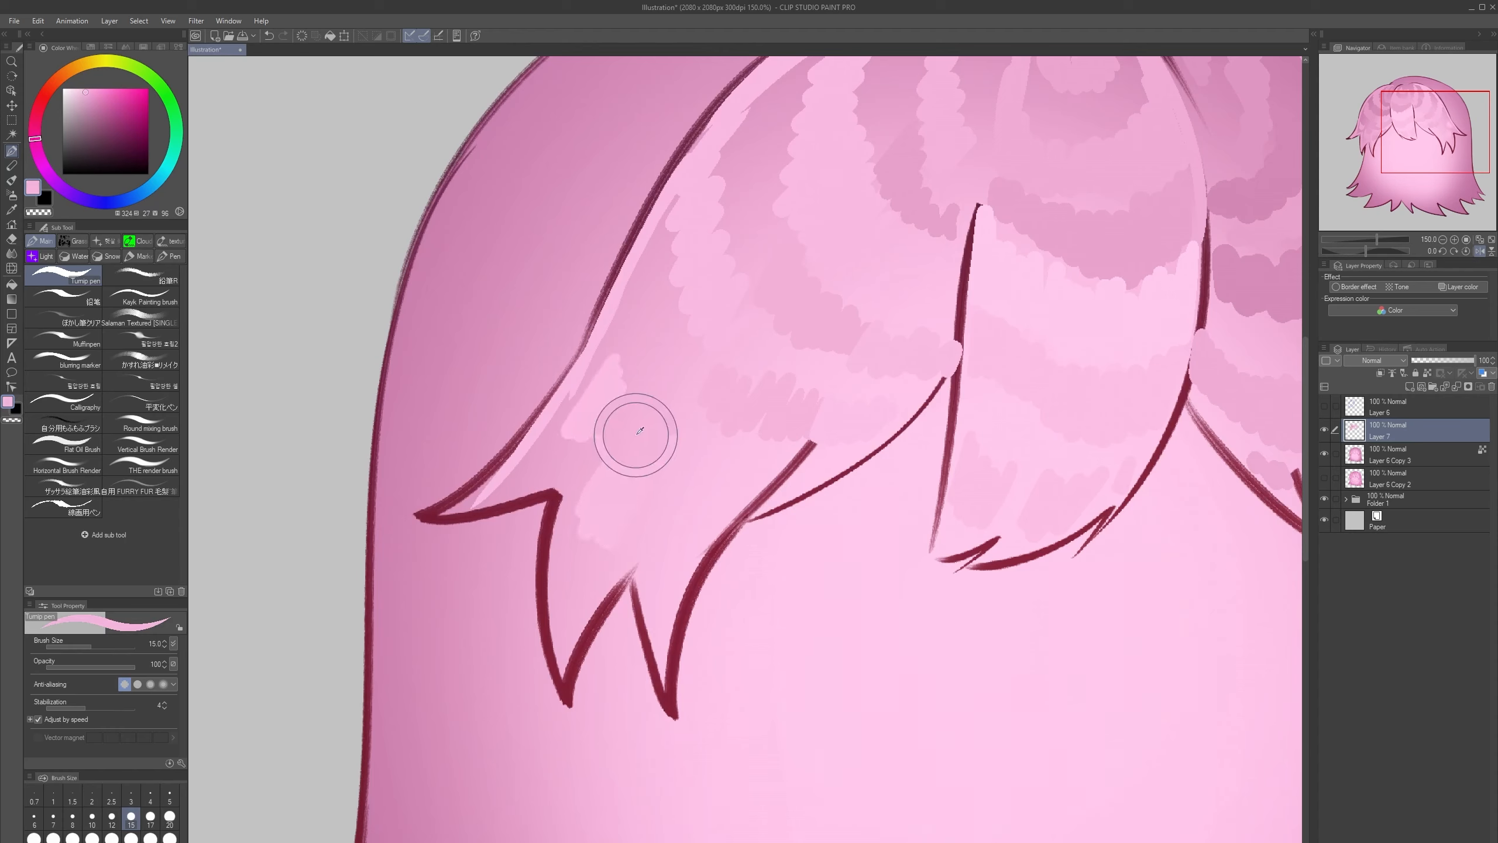
# - Compare the whole head in normal and mirrored views and inspect the lower spikes of the side bangs
pyautogui.scroll(-4, 895, 327)
pyautogui.press('h')
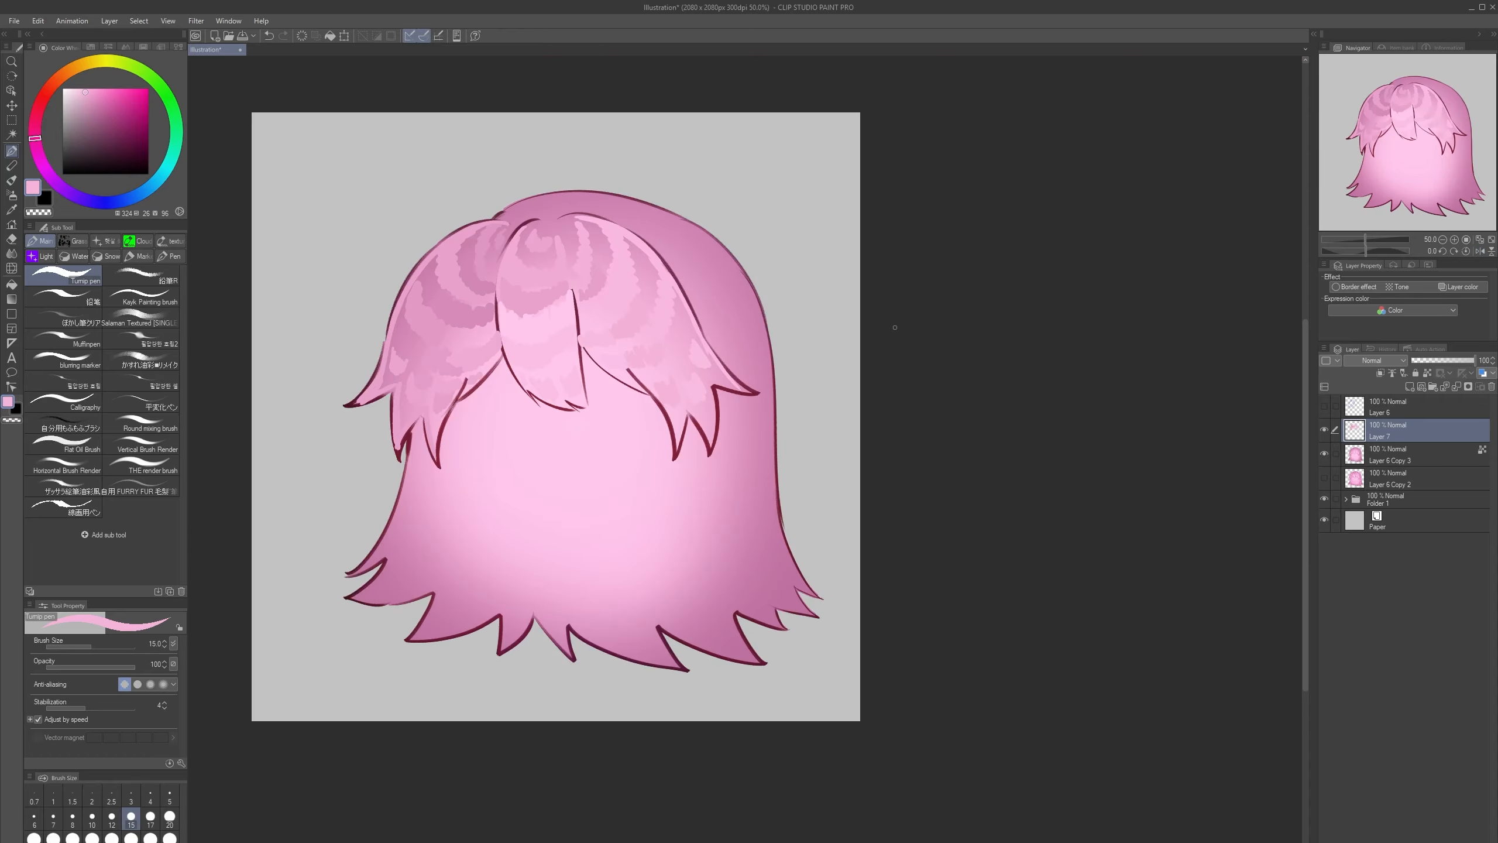
pyautogui.scroll(-1, 894, 327)
pyautogui.scroll(2, 879, 401)
pyautogui.press('h')
pyautogui.scroll(2, 865, 294)
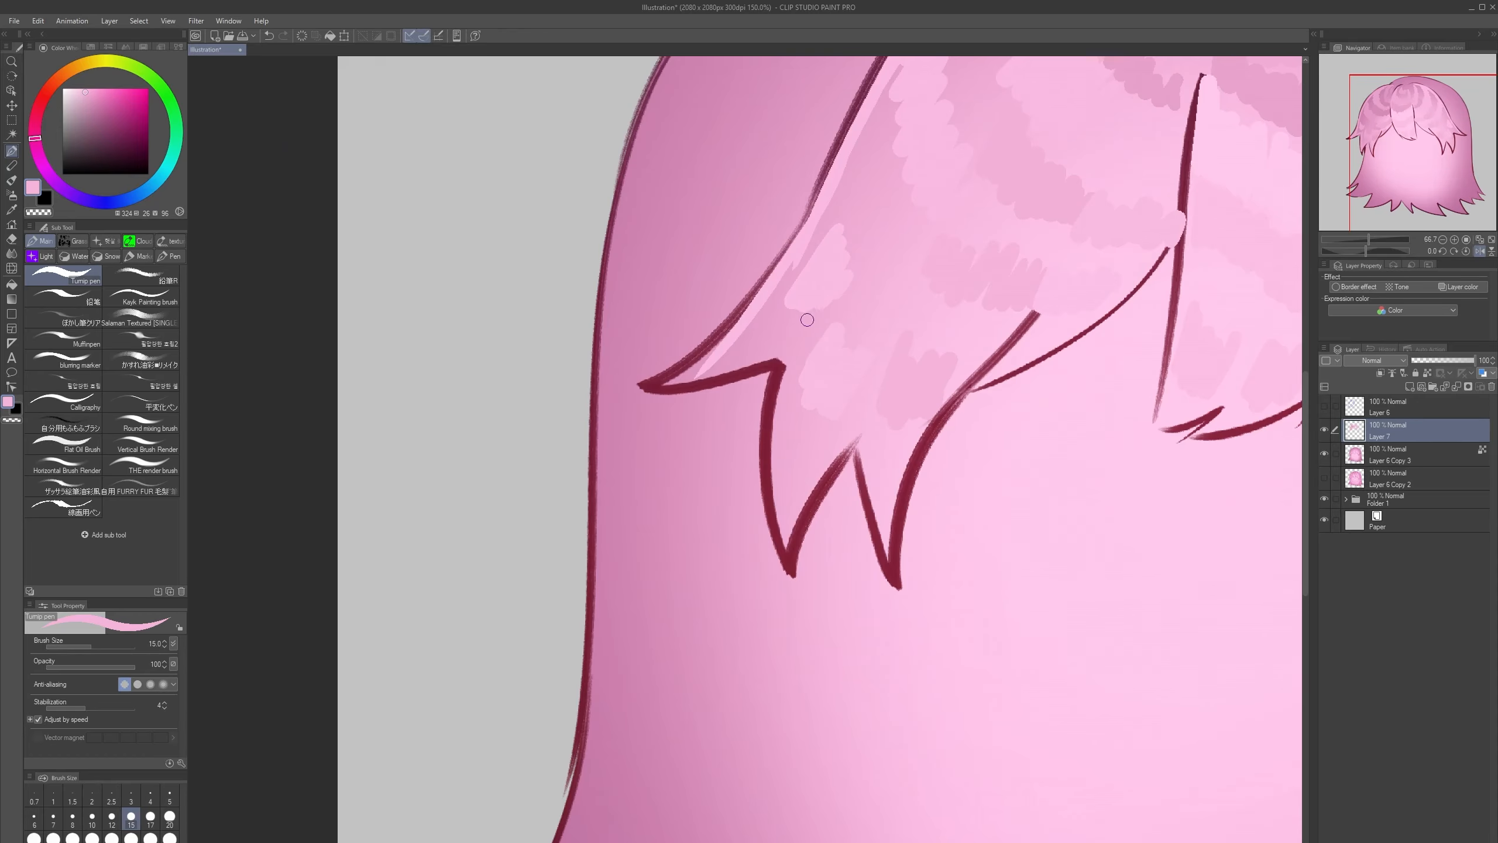
# - Paint sampled light pink edges inside the outer spike and the two lower spikes of the side bangs with brush size 15
pyautogui.keyDown('alt'); pyautogui.click(728, 342); pyautogui.keyUp('alt')
pyautogui.press('[')
pyautogui.moveTo(729, 341)
pyautogui.mouseDown()
pyautogui.moveTo(662, 383)
pyautogui.moveTo(800, 339)
pyautogui.moveTo(796, 540)
pyautogui.mouseUp()
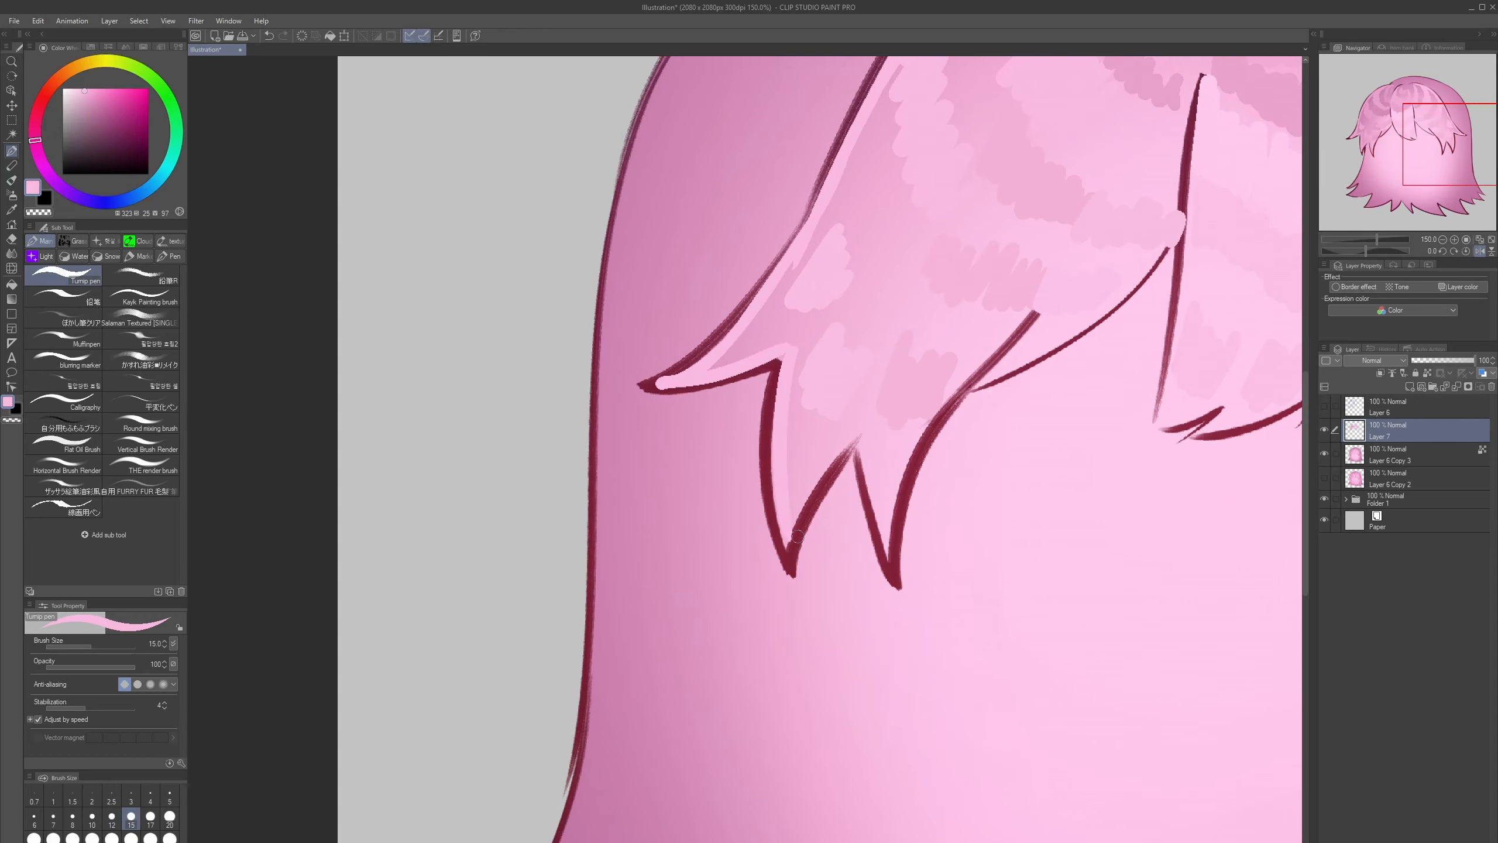
pyautogui.moveTo(856, 435)
pyautogui.mouseDown()
pyautogui.moveTo(800, 533)
pyautogui.moveTo(893, 543)
pyautogui.mouseUp()
# - Refine the light pink edges at the tips of the lower spikes and along the inner contour of the side bangs with brush size 10
pyautogui.keyDown('alt'); pyautogui.click(883, 433); pyautogui.keyUp('alt')
pyautogui.press(']')
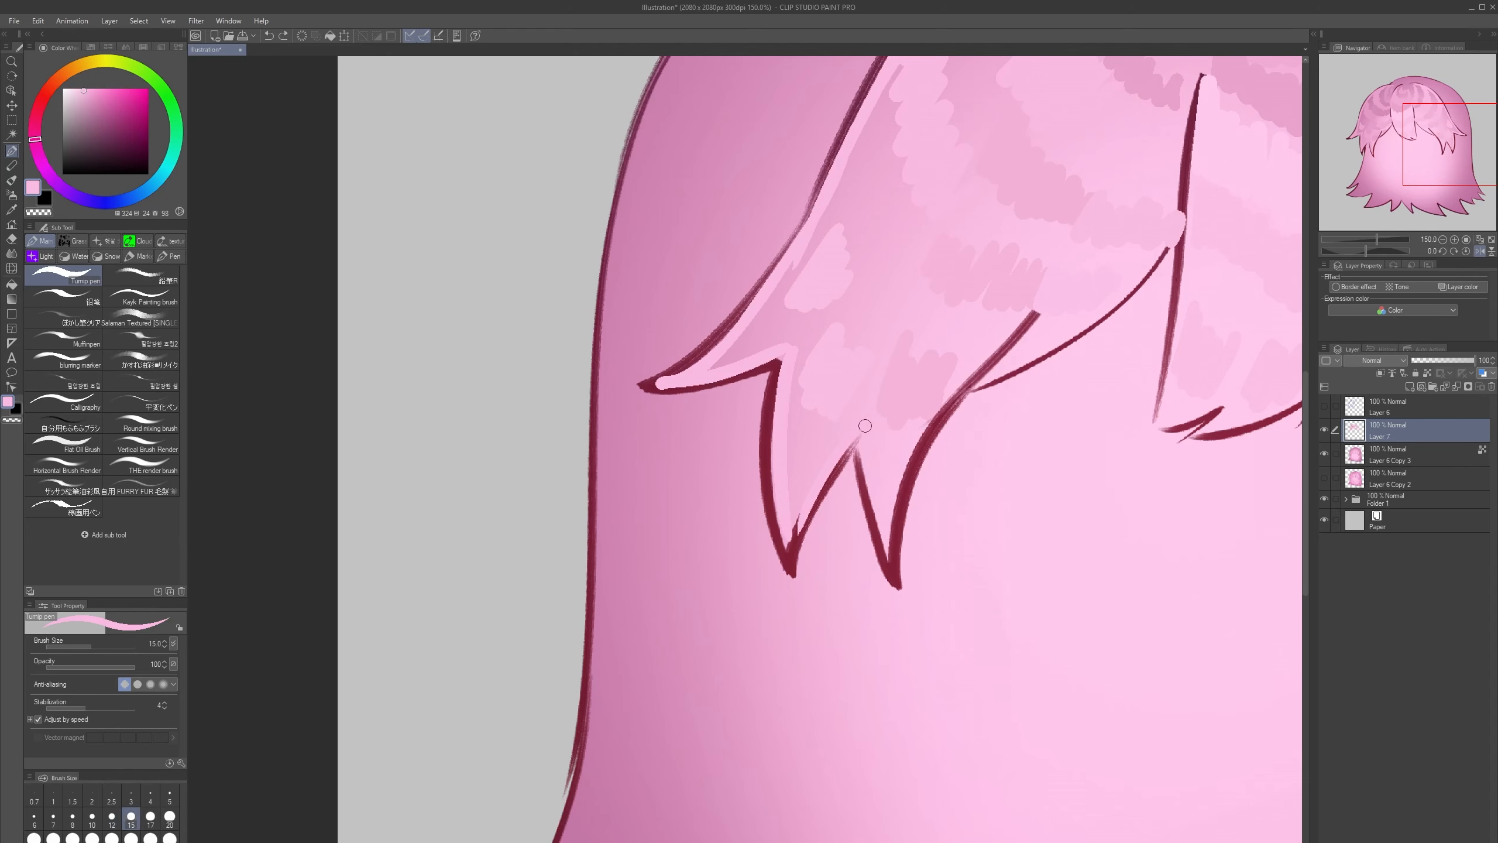
pyautogui.press('[')
pyautogui.press('[')
pyautogui.moveTo(813, 485); pyautogui.dragTo(787, 556)
pyautogui.press(']')
pyautogui.press('[')
pyautogui.moveTo(1002, 329); pyautogui.dragTo(898, 507)
pyautogui.moveTo(1135, 258); pyautogui.dragTo(957, 352)
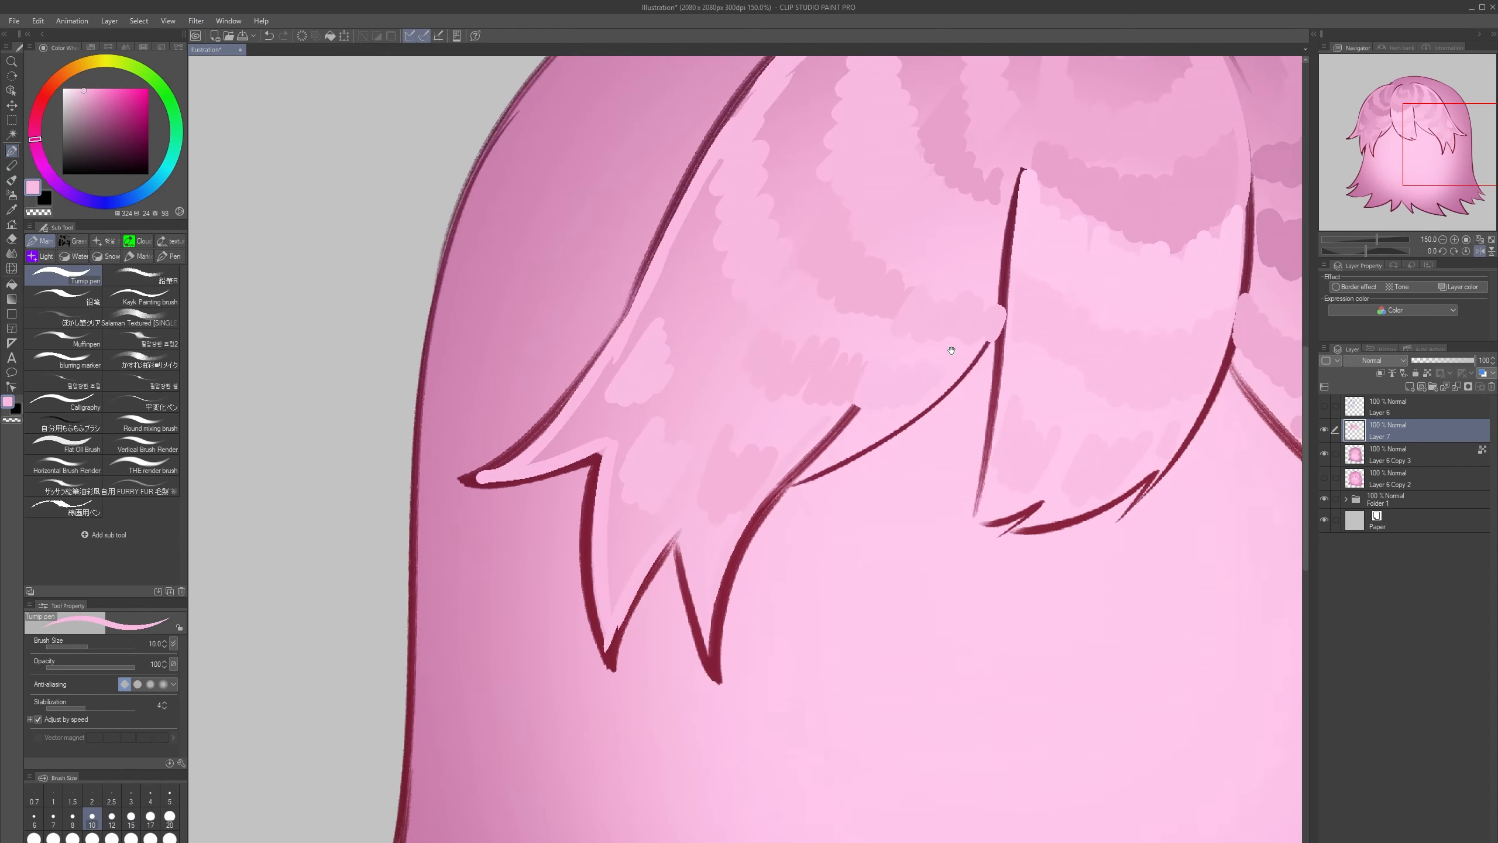
pyautogui.keyDown('alt'); pyautogui.click(964, 353); pyautogui.keyUp('alt')
pyautogui.hotkey('ctrl', 'z')
# - Examine the whole head in the normal view and compare the shine bands from far and near
pyautogui.scroll(-2, 1071, 290)
pyautogui.press('h')
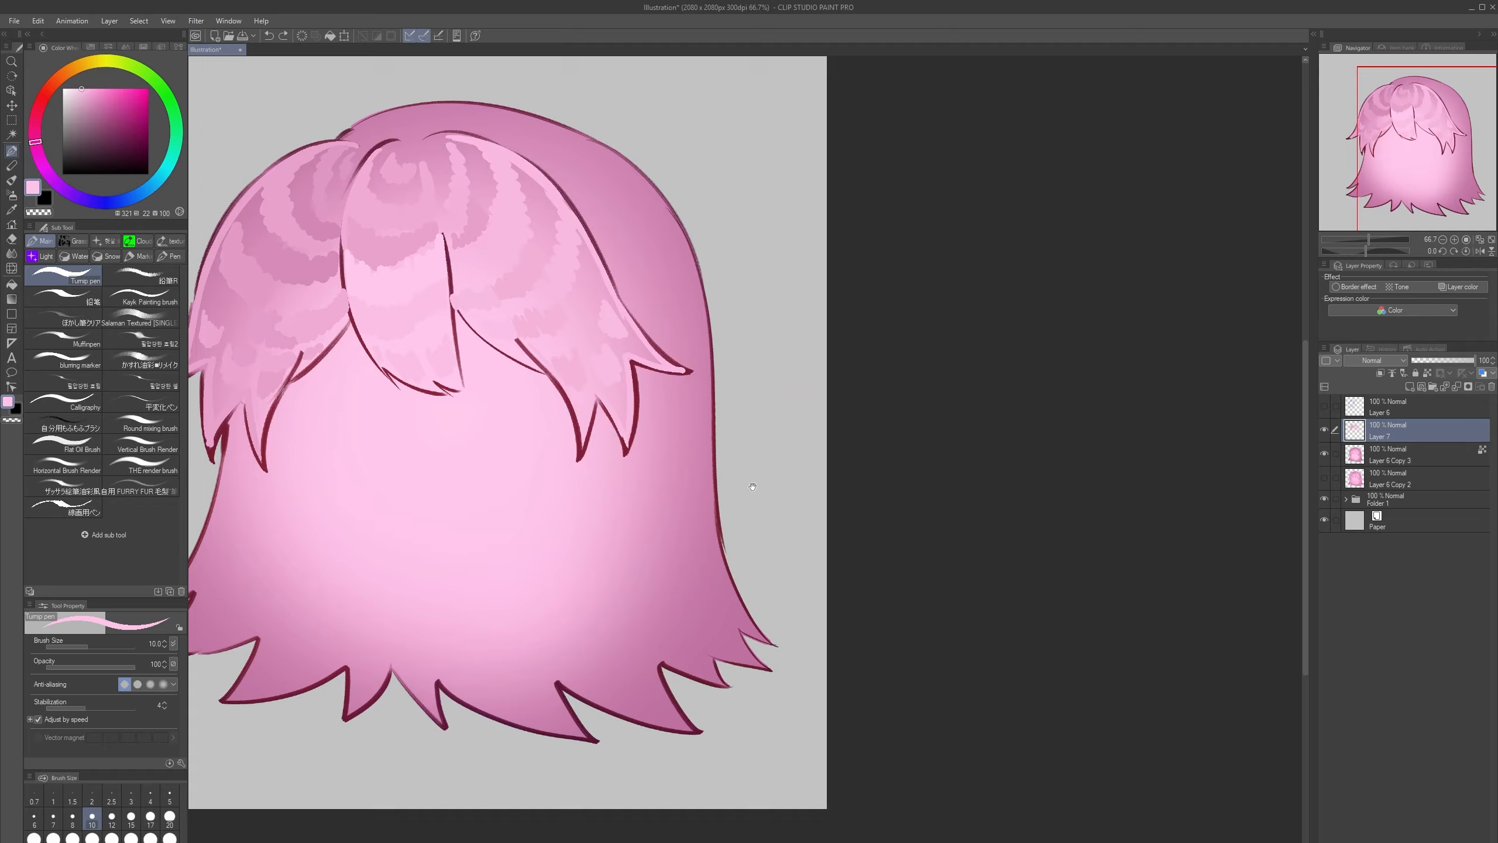
pyautogui.moveTo(753, 485); pyautogui.dragTo(1076, 453)
pyautogui.scroll(-1, 912, 319)
pyautogui.scroll(-1, 911, 319)
pyautogui.scroll(4, 835, 231)
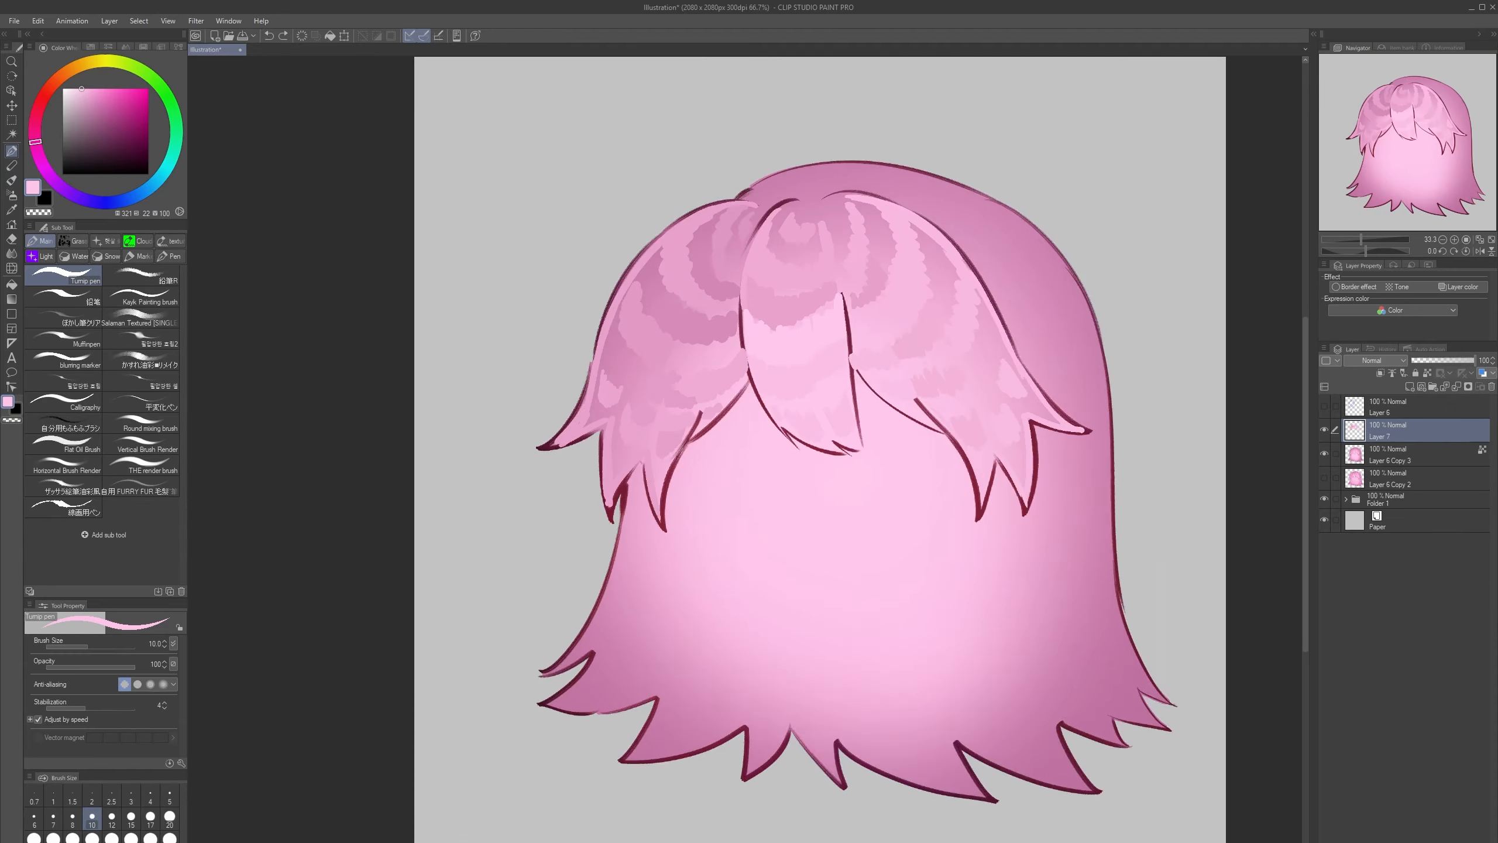
pyautogui.scroll(-2, 881, 252)
pyautogui.scroll(2, 837, 322)
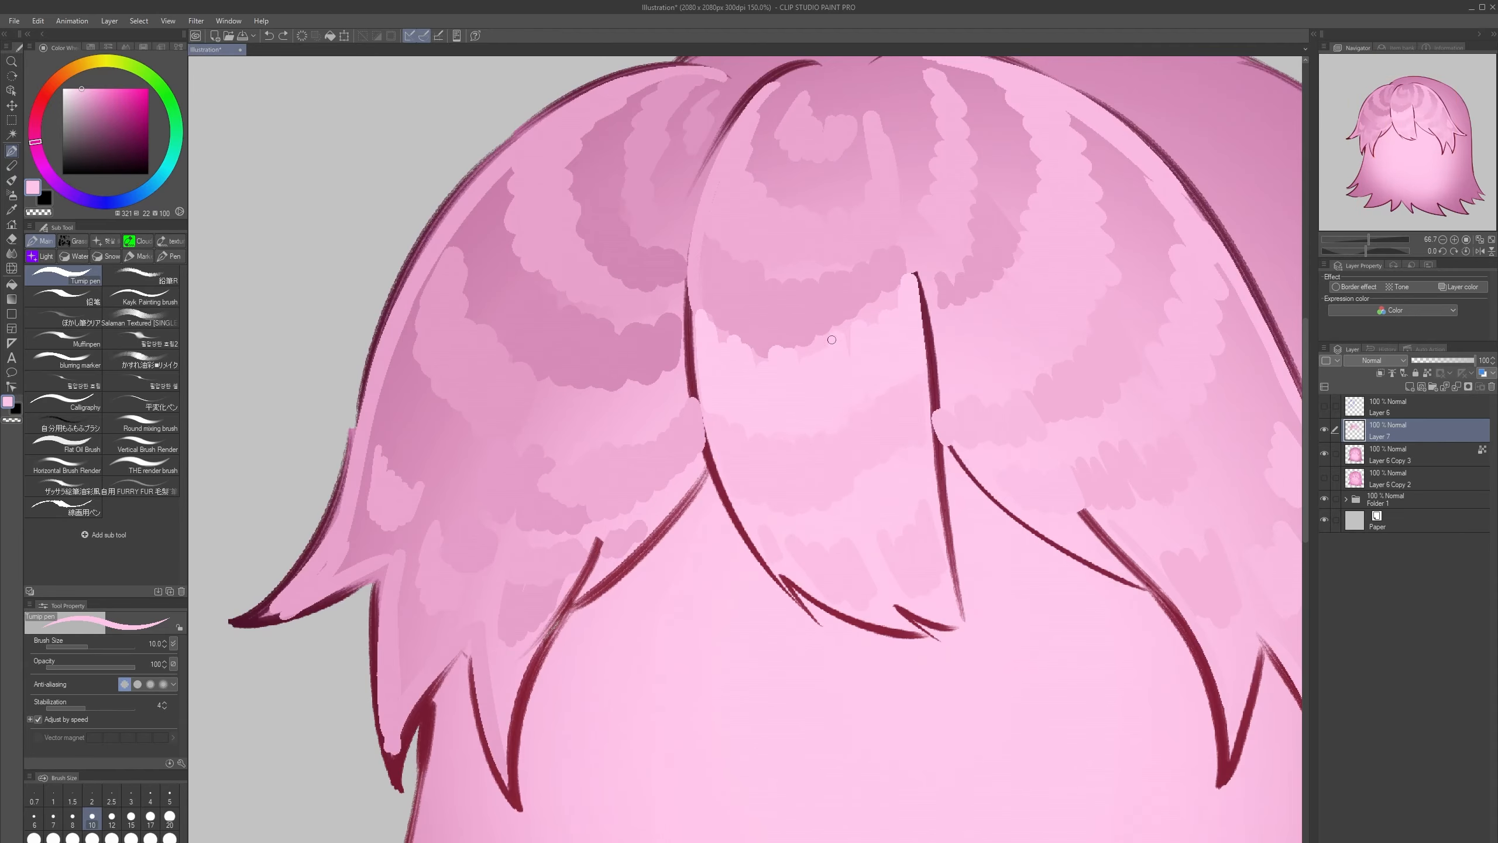
pyautogui.press(']')
pyautogui.moveTo(708, 175); pyautogui.dragTo(727, 310)
pyautogui.keyDown('alt'); pyautogui.click(591, 296); pyautogui.keyUp('alt')
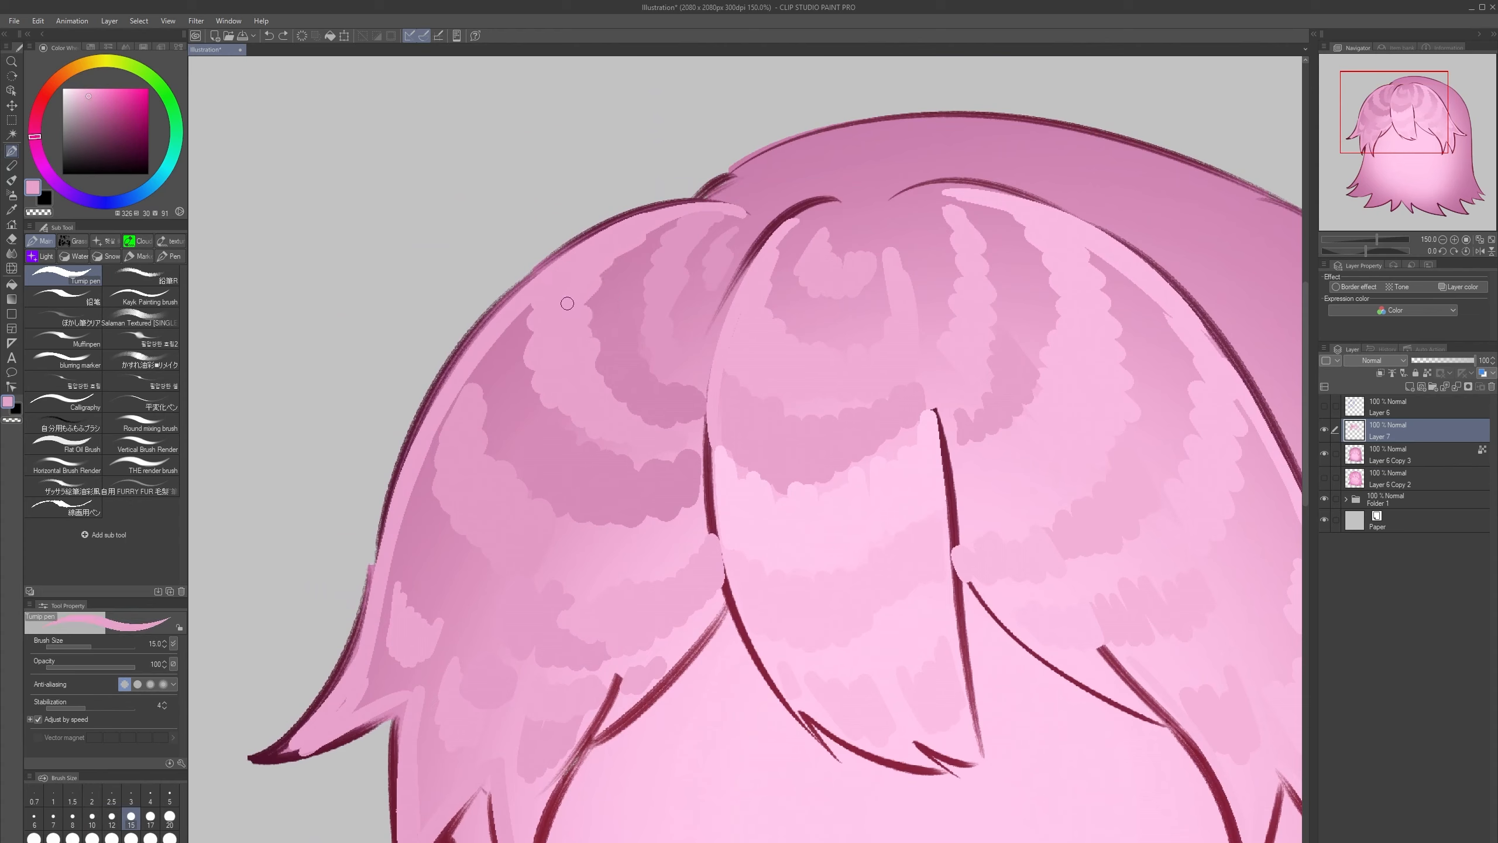
pyautogui.moveTo(568, 303); pyautogui.dragTo(569, 294)
pyautogui.keyDown('alt'); pyautogui.click(572, 299); pyautogui.keyUp('alt')
pyautogui.keyDown('alt'); pyautogui.click(575, 296); pyautogui.keyUp('alt')
pyautogui.moveTo(667, 458); pyautogui.dragTo(1065, 186)
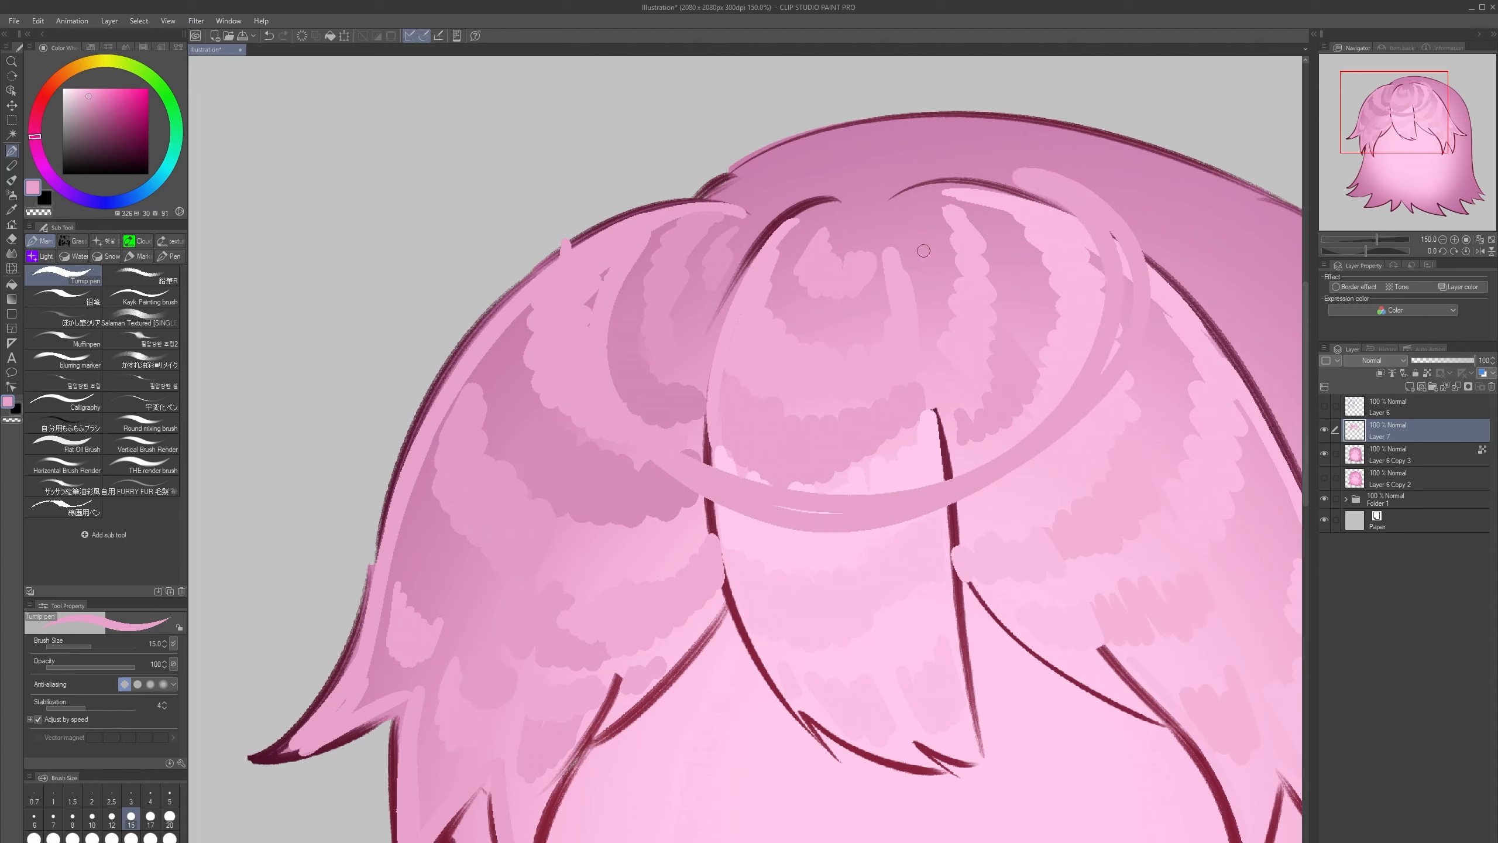
pyautogui.hotkey('ctrl', 'z')
# - Paint a slightly lighter pink highlight along the inner scalloped band of the left side bangs with brush size 12
pyautogui.press('[')
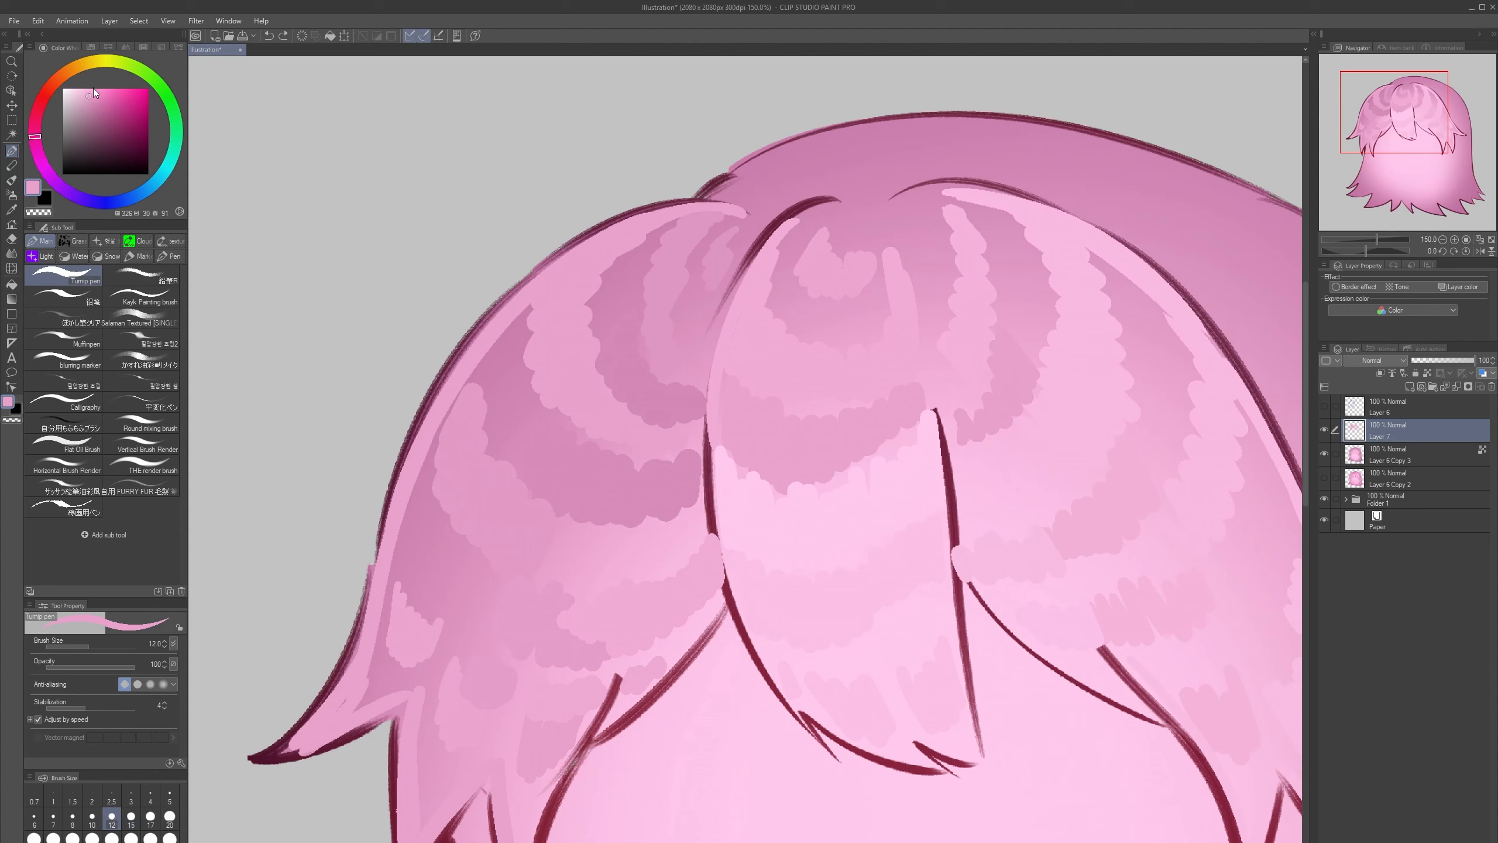
pyautogui.moveTo(88, 93); pyautogui.dragTo(87, 90)
pyautogui.moveTo(634, 244); pyautogui.dragTo(586, 284)
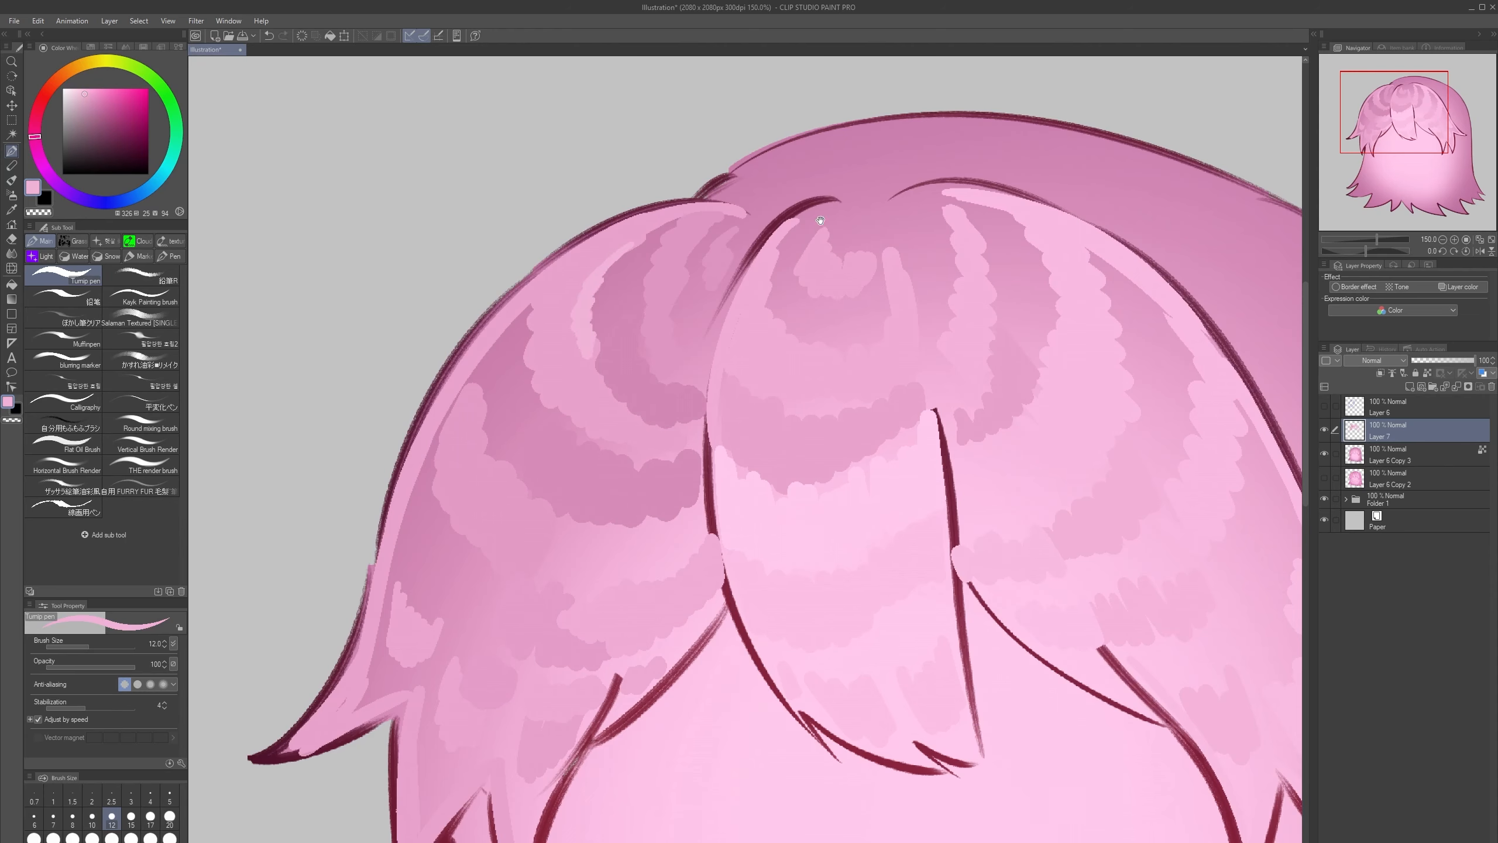
pyautogui.moveTo(820, 220); pyautogui.dragTo(671, 220)
pyautogui.press('h')
pyautogui.keyDown('alt'); pyautogui.click(574, 278); pyautogui.keyUp('alt')
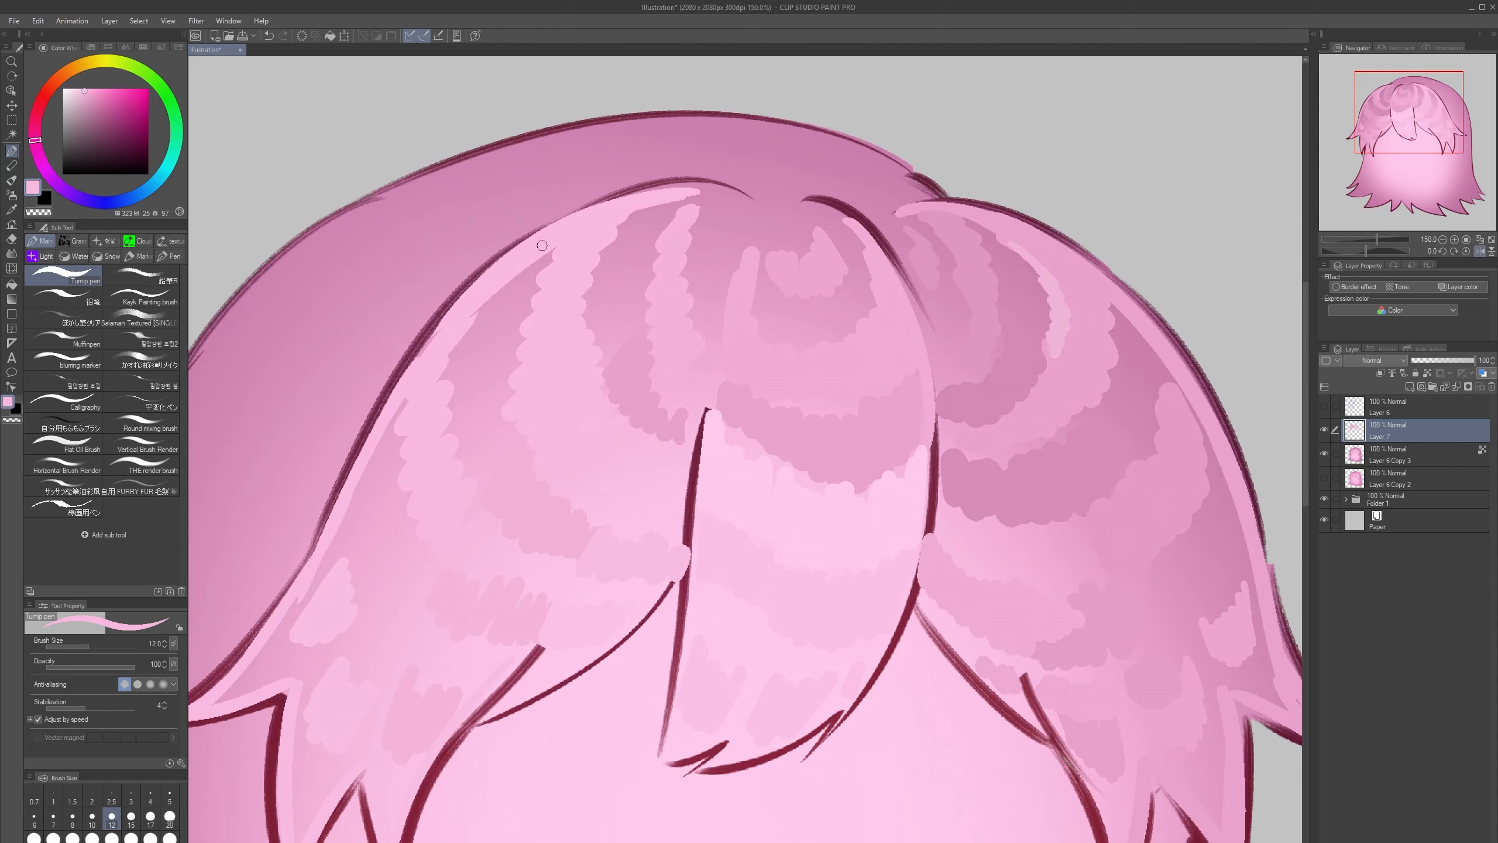
pyautogui.click(81, 88)
pyautogui.moveTo(594, 237); pyautogui.dragTo(583, 278)
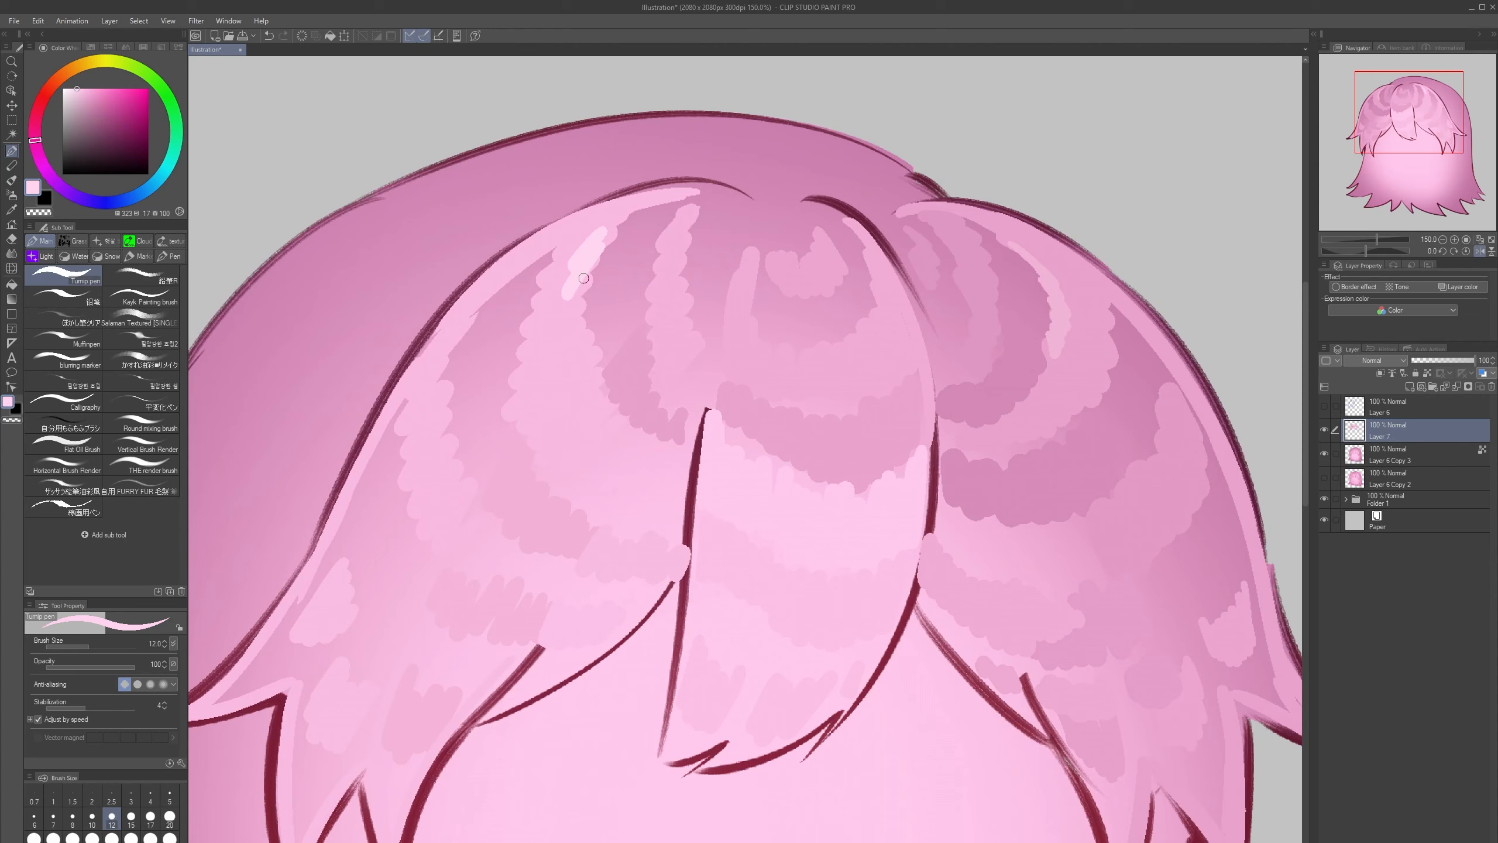
pyautogui.hotkey('ctrl', 'z')
pyautogui.hotkey('ctrl', 'z')
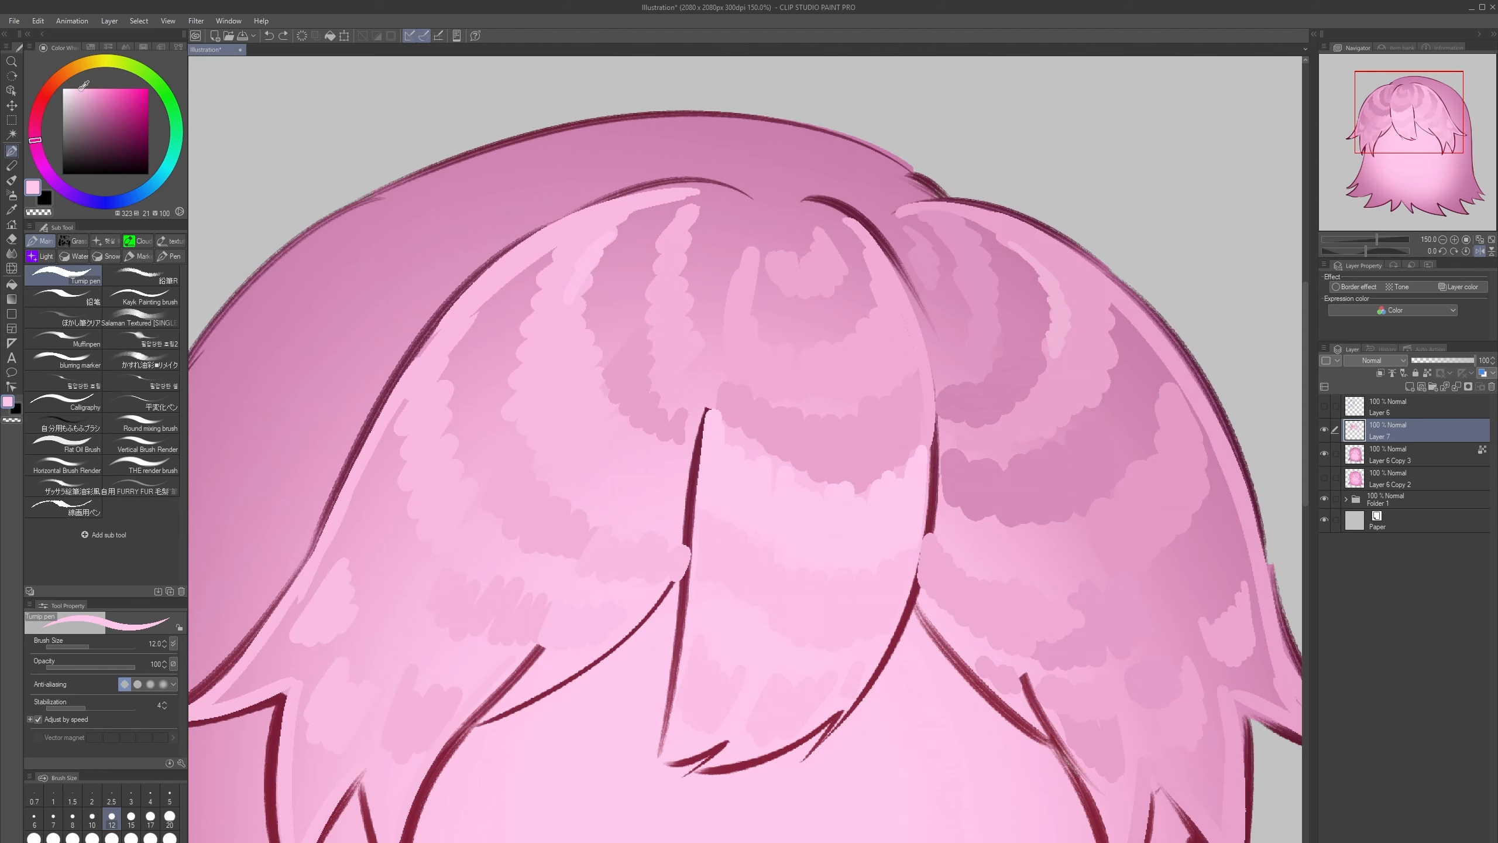
# - Paint pale pink highlights along the right side bangs' inner band and at the start of the center bangs' light band with brush size 12
pyautogui.moveTo(613, 226)
pyautogui.mouseDown()
pyautogui.moveTo(573, 304)
pyautogui.moveTo(577, 369)
pyautogui.moveTo(602, 400)
pyautogui.mouseUp()
pyautogui.press('h')
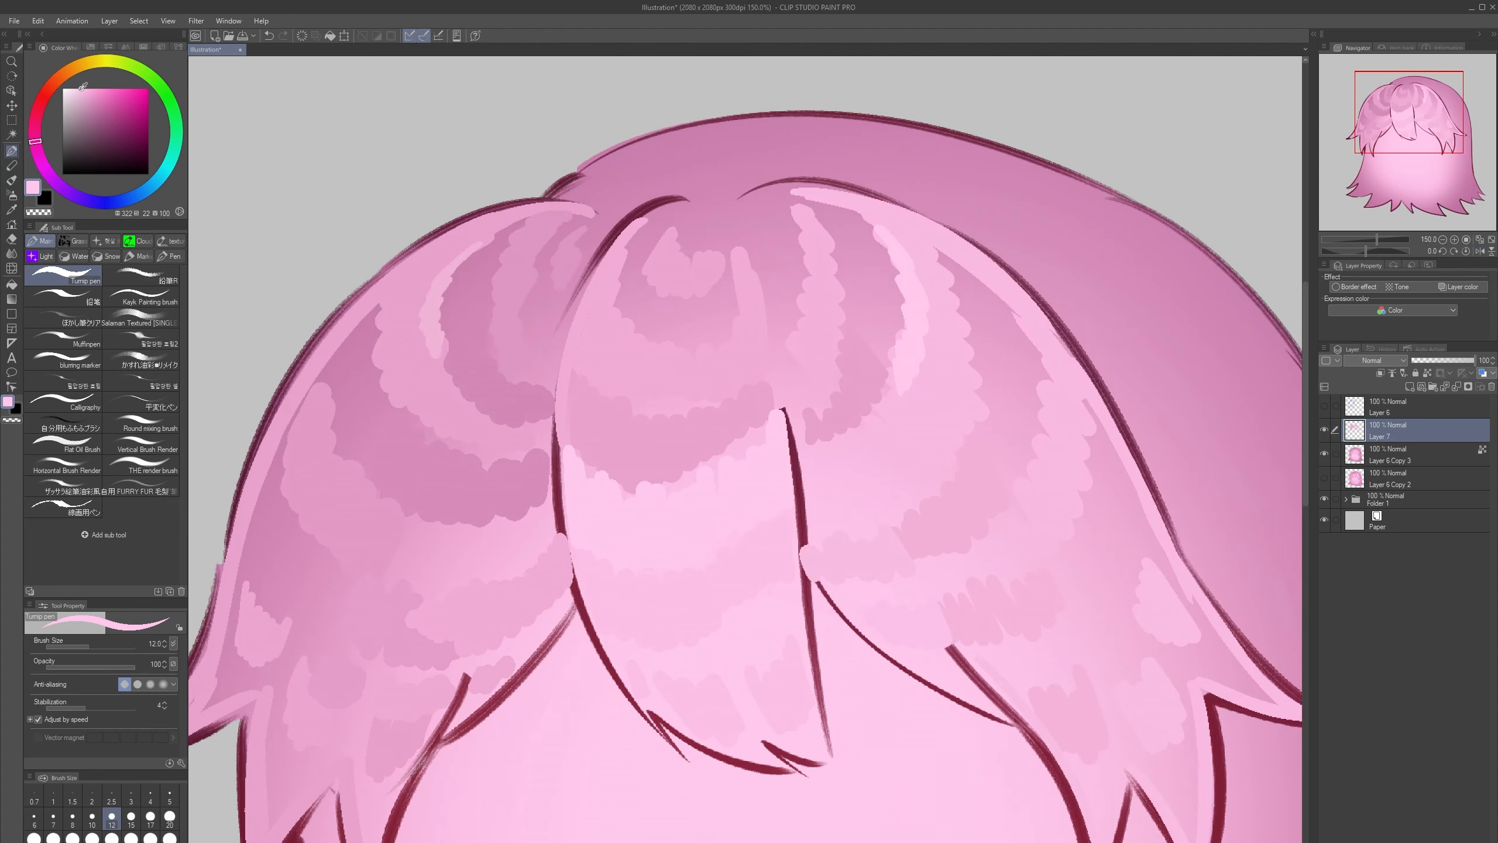
pyautogui.moveTo(565, 437)
pyautogui.mouseDown()
pyautogui.moveTo(584, 481)
pyautogui.moveTo(621, 480)
pyautogui.mouseUp()
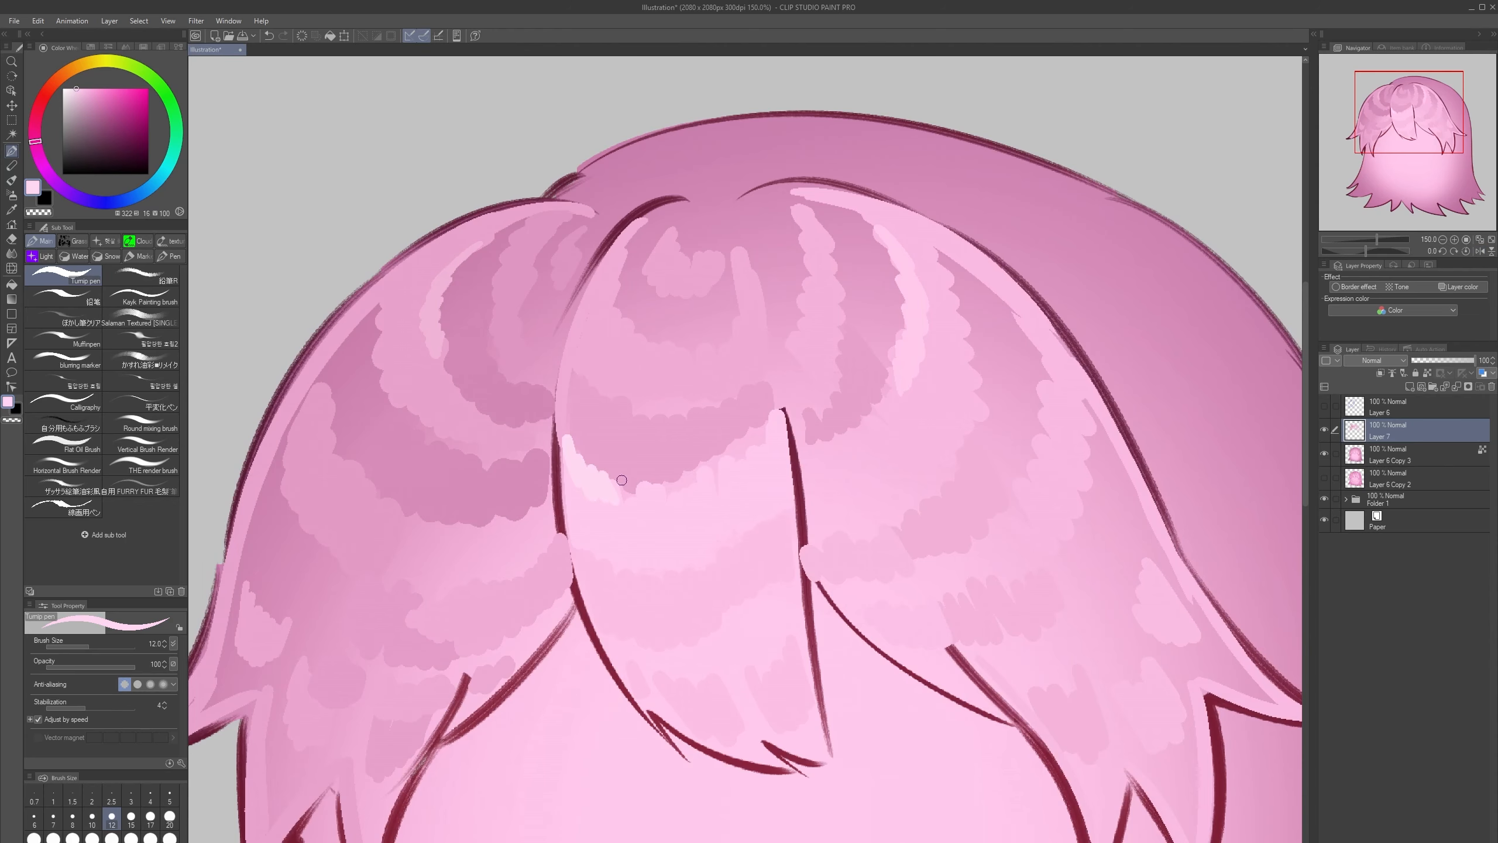
pyautogui.scroll(-4, 727, 445)
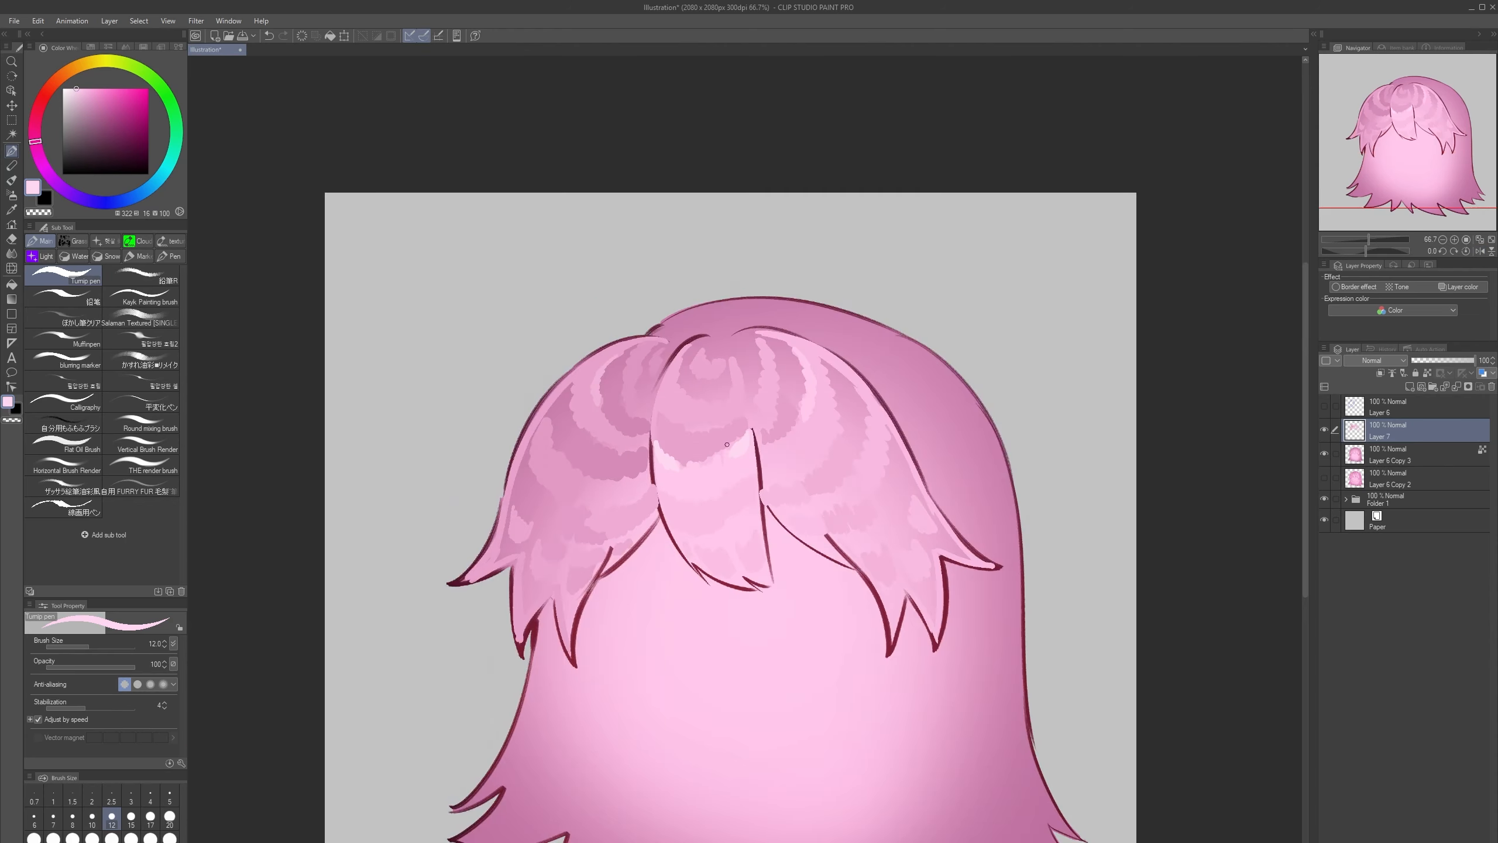
pyautogui.scroll(4, 705, 467)
# - Paint a sampled light pink highlight at the end of the left side bangs' inner band beside the center bangs, brush size 12
pyautogui.press(']')
pyautogui.keyDown('alt'); pyautogui.click(519, 250); pyautogui.keyUp('alt')
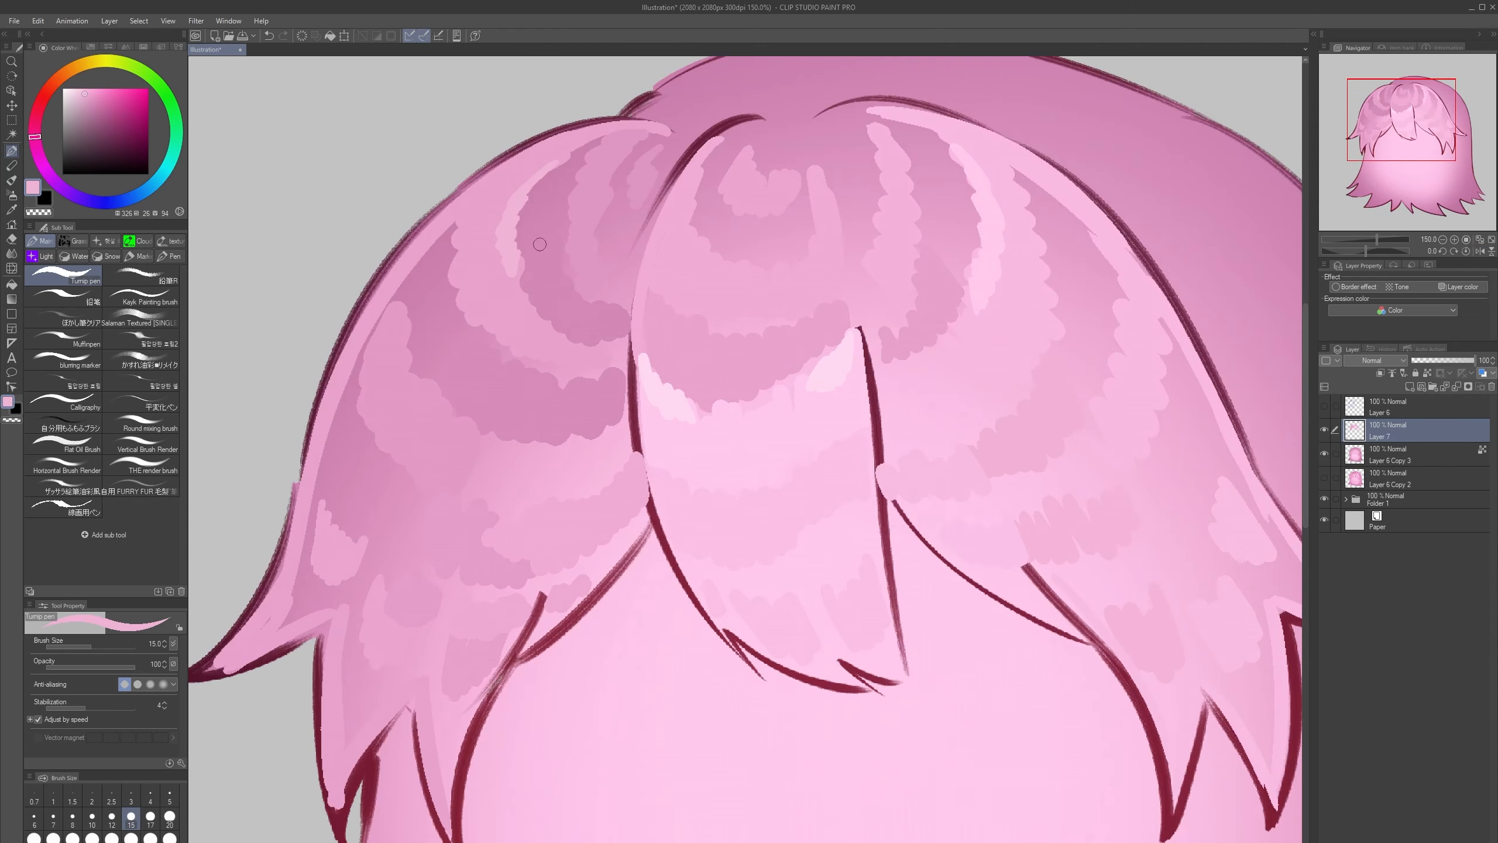
pyautogui.press('[')
pyautogui.moveTo(625, 335); pyautogui.dragTo(568, 341)
pyautogui.scroll(-3, 598, 280)
pyautogui.scroll(-1, 597, 279)
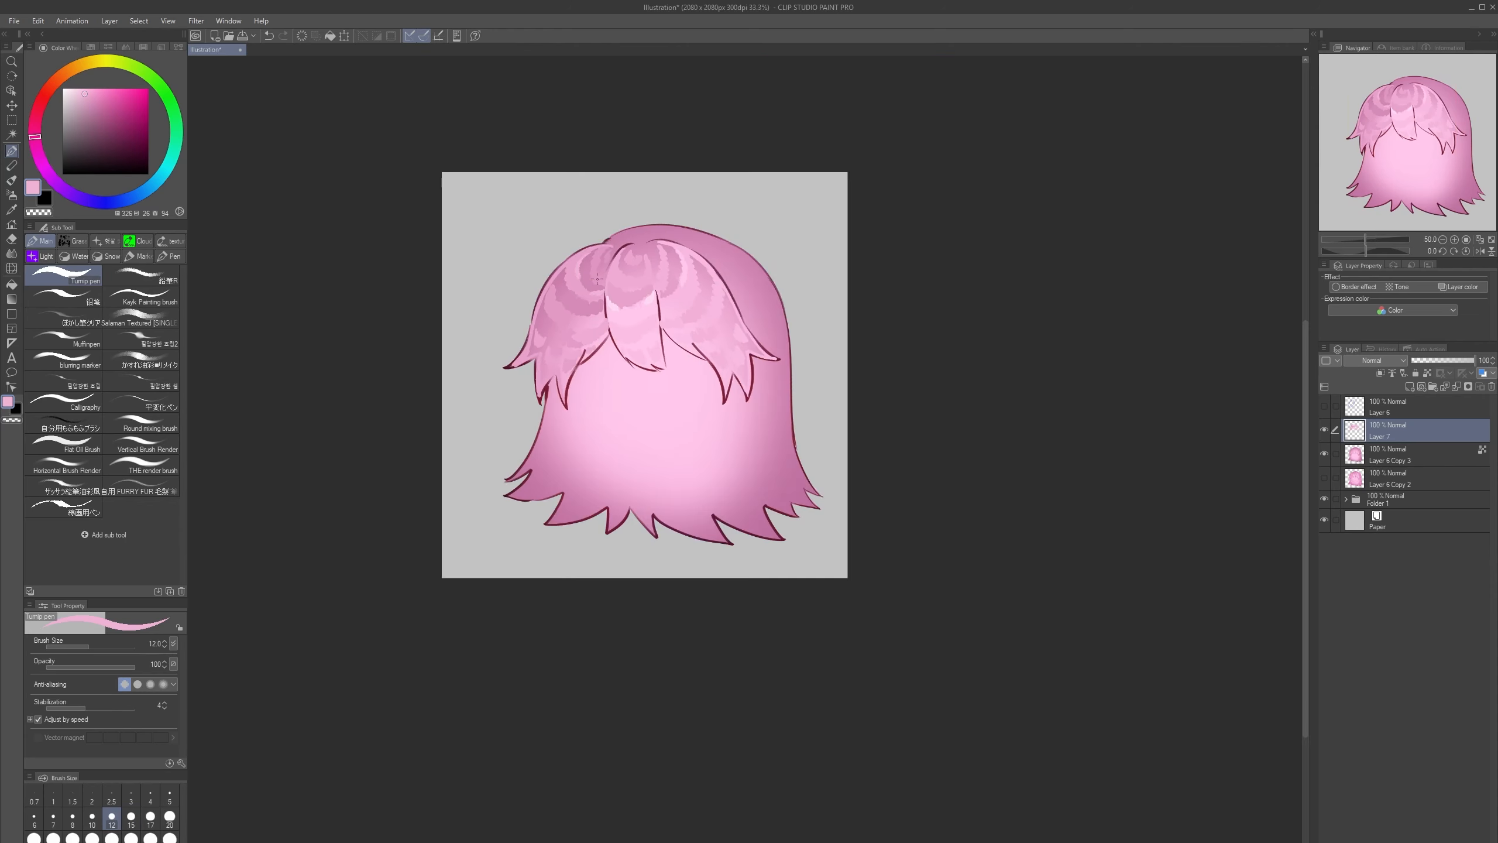
pyautogui.scroll(3, 568, 288)
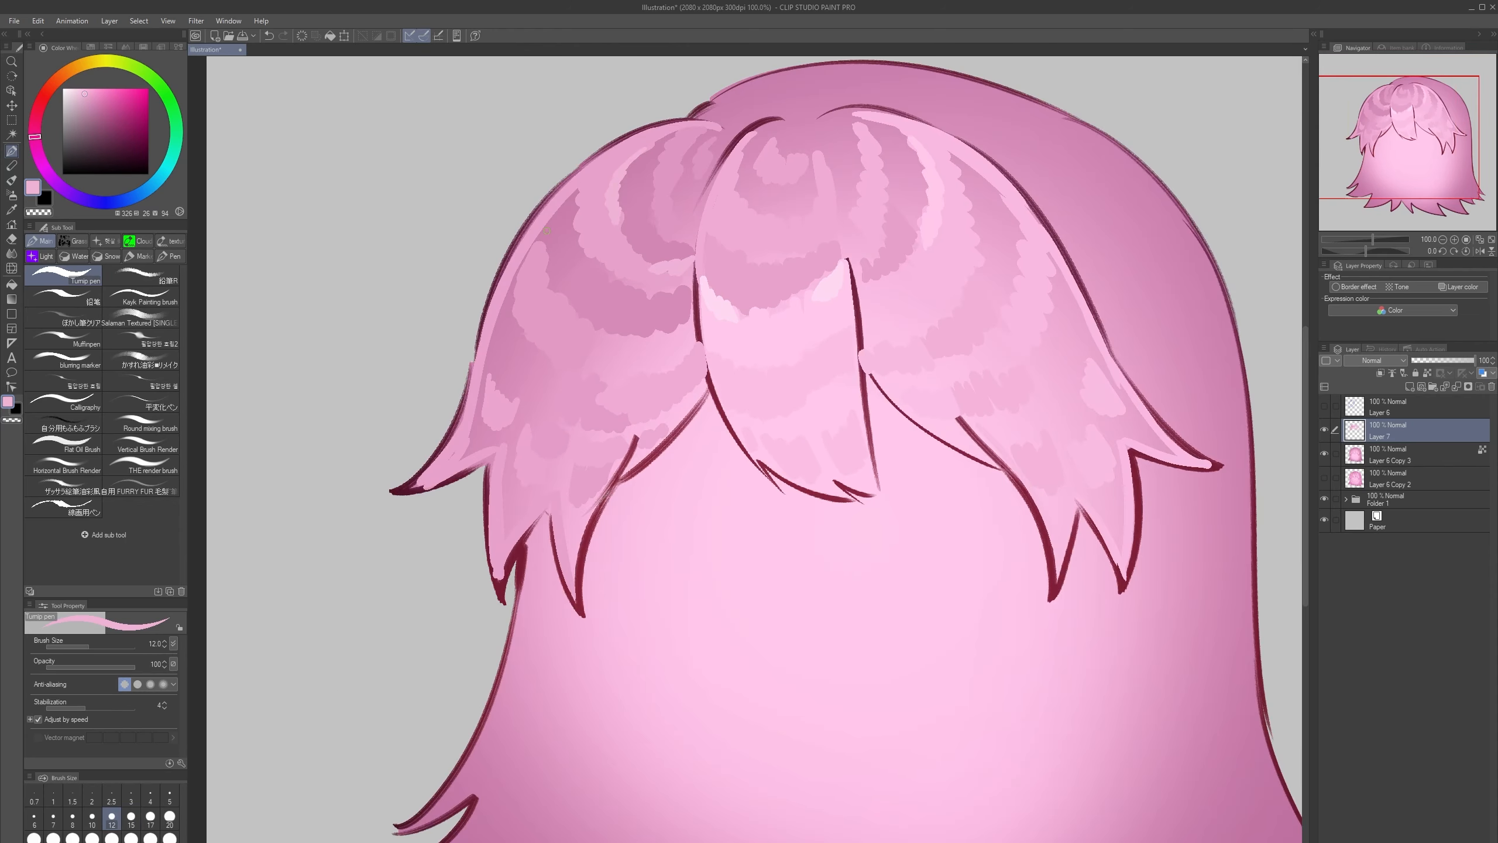
pyautogui.scroll(1, 547, 231)
# - Paint lighter pink highlights at the outer ends of the wide scalloped bands on both side bangs with brush size 12
pyautogui.keyDown('alt'); pyautogui.click(541, 216); pyautogui.keyUp('alt')
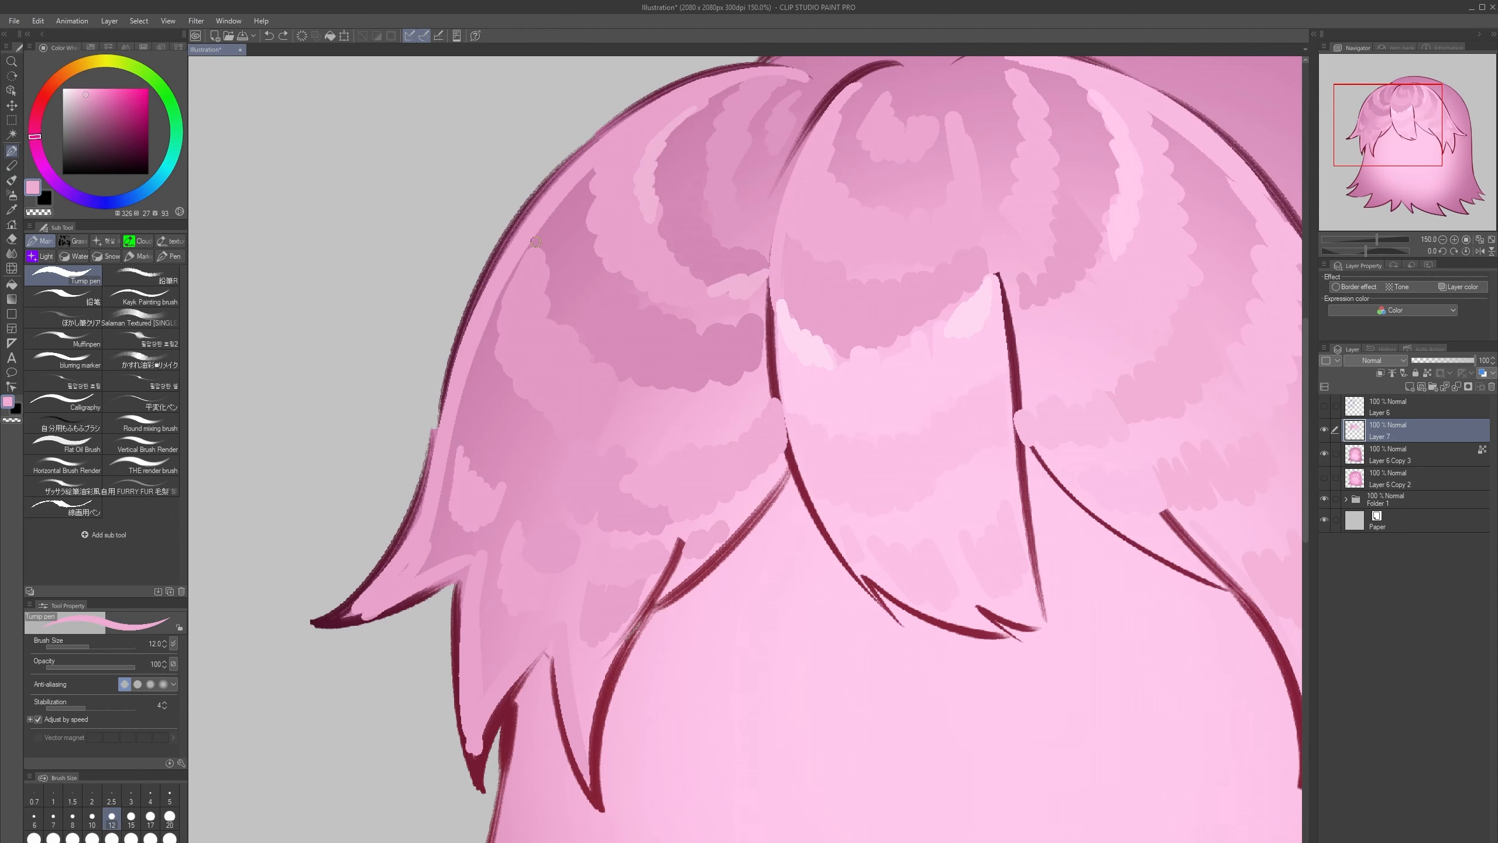
pyautogui.moveTo(540, 233)
pyautogui.mouseDown()
pyautogui.moveTo(530, 281)
pyautogui.moveTo(546, 276)
pyautogui.moveTo(554, 327)
pyautogui.mouseUp()
pyautogui.press('h')
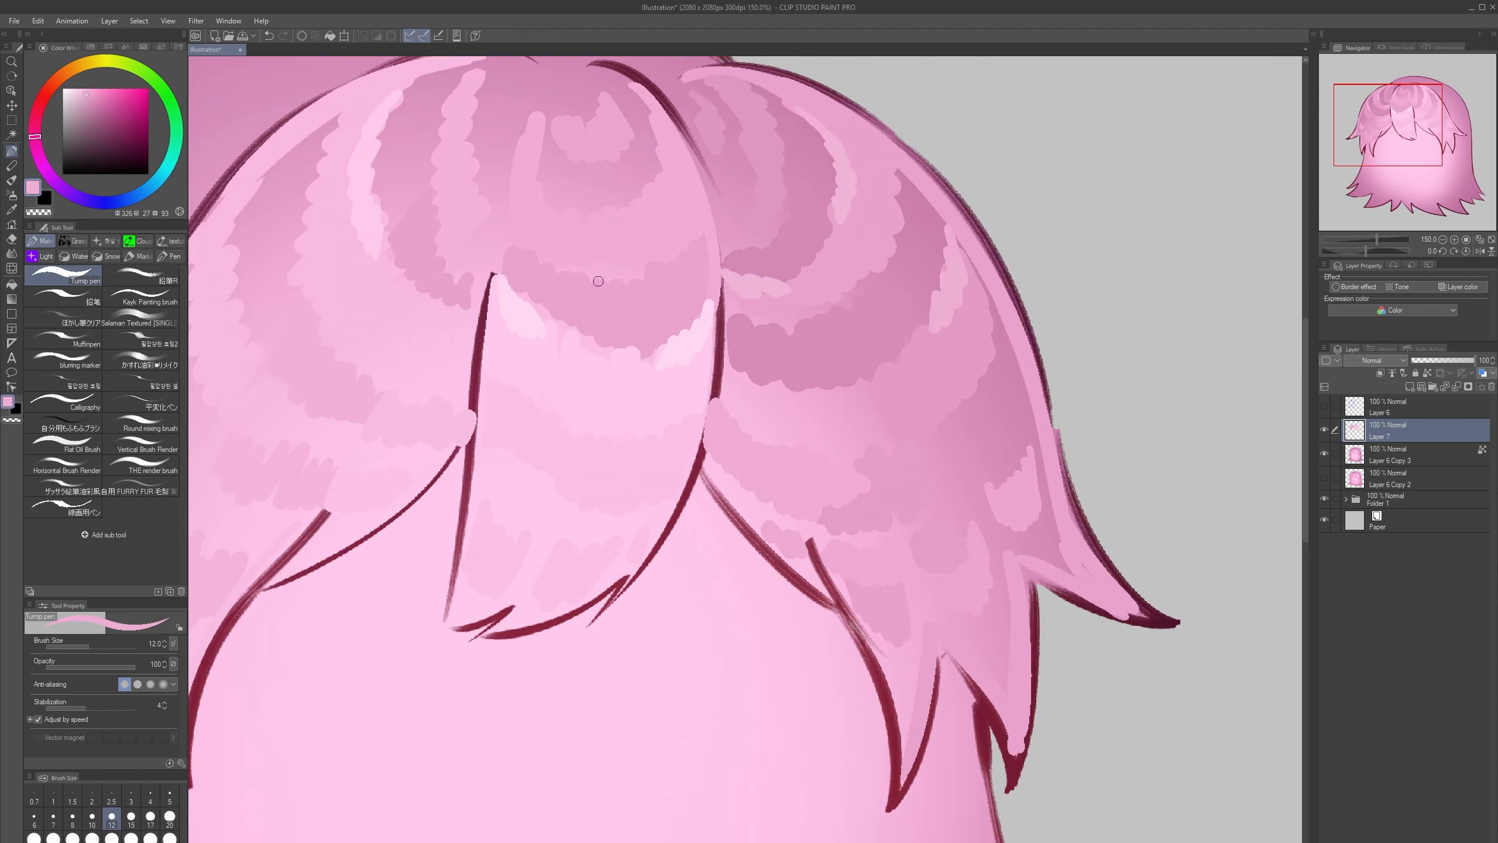
pyautogui.moveTo(831, 205); pyautogui.dragTo(993, 238)
pyautogui.click(72, 88)
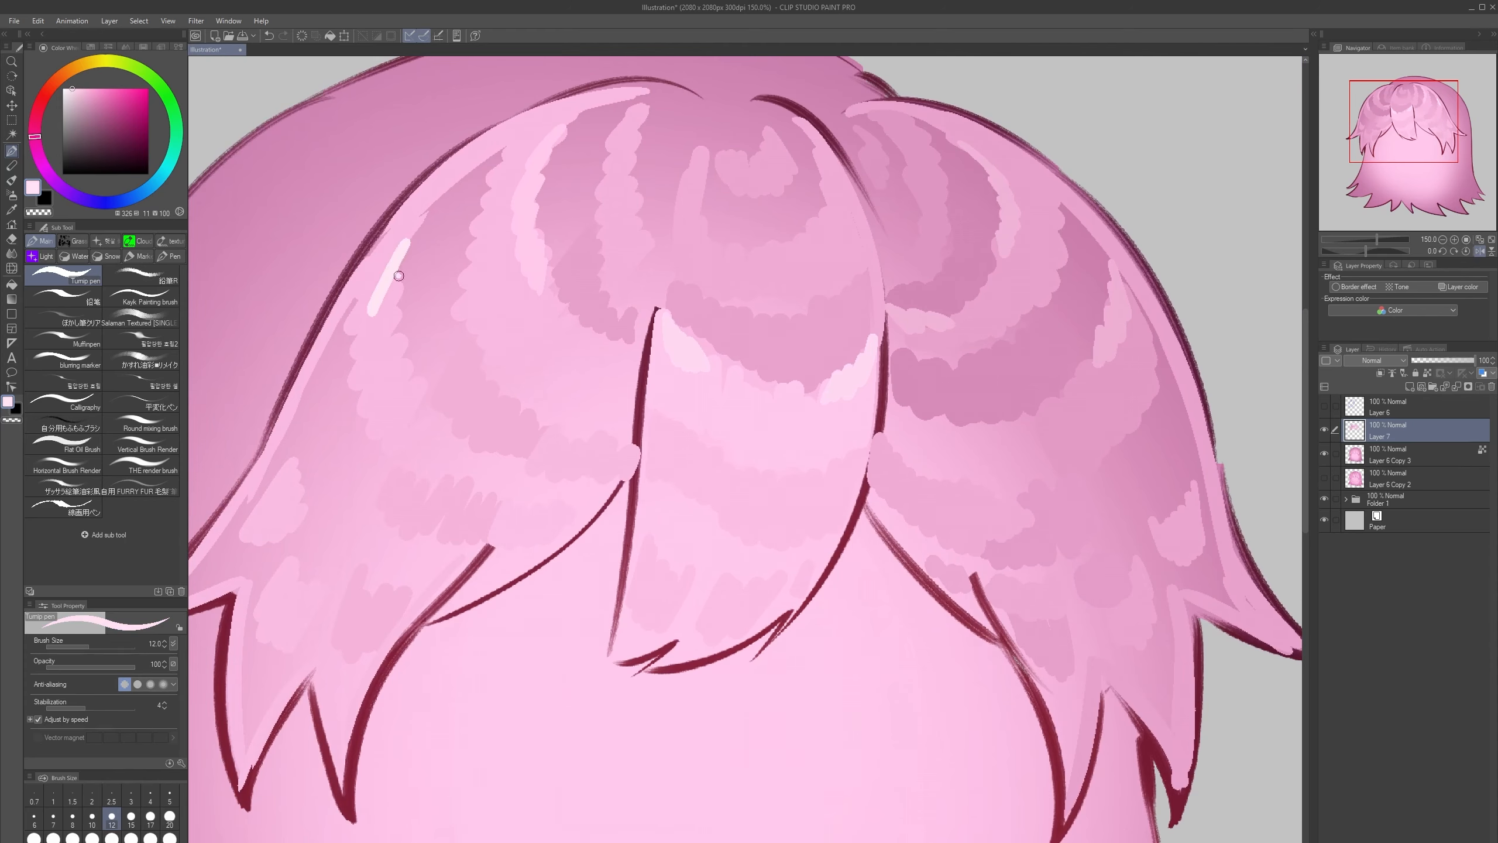
pyautogui.keyDown('alt'); pyautogui.click(526, 226); pyautogui.keyUp('alt')
pyautogui.moveTo(392, 270)
pyautogui.mouseDown()
pyautogui.moveTo(388, 321)
pyautogui.moveTo(394, 352)
pyautogui.mouseUp()
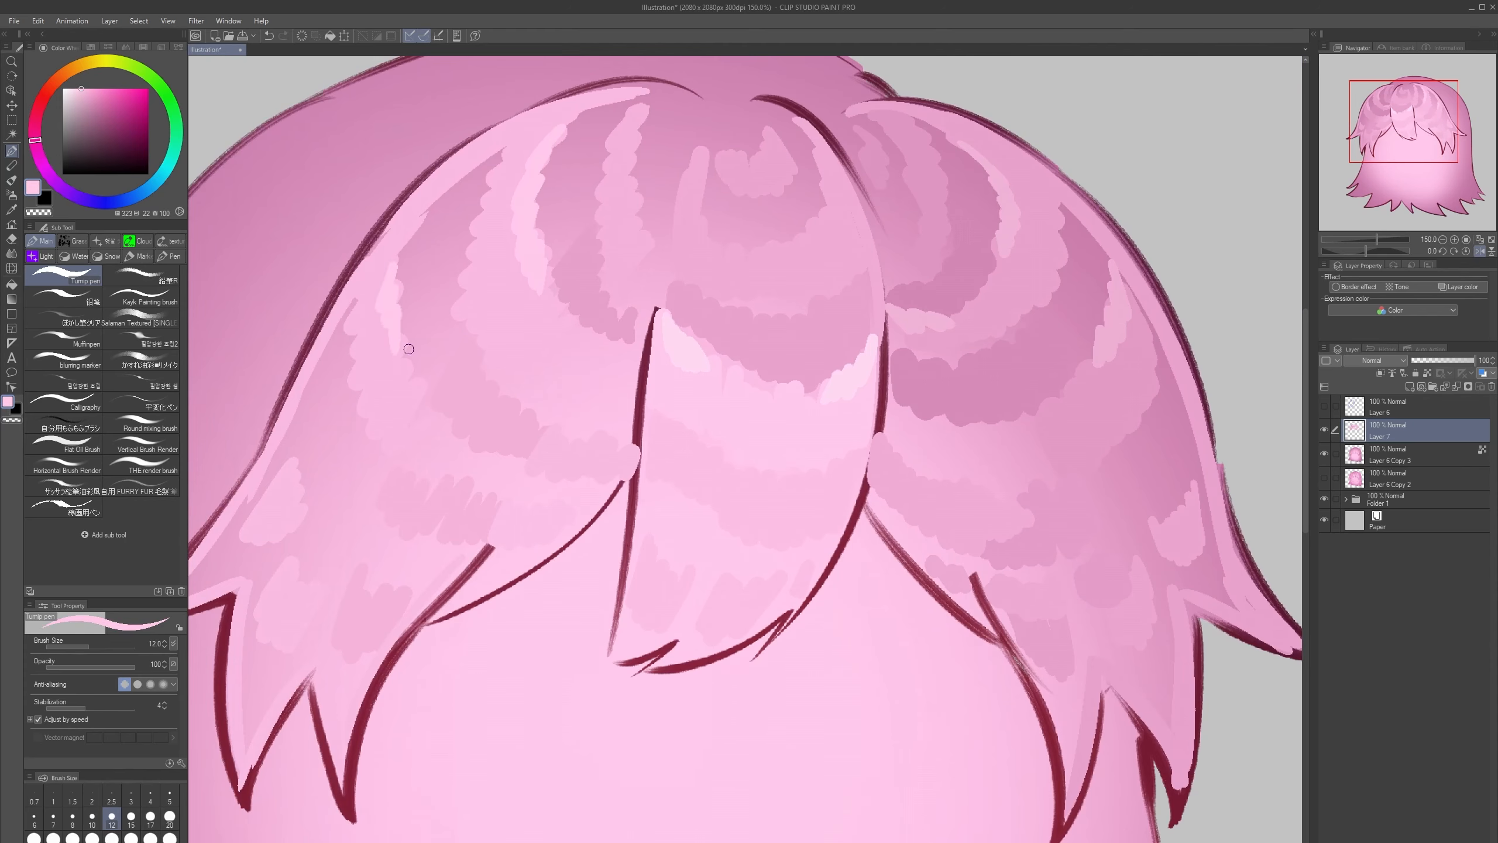
# - Paint small light pink highlights near the hair parting at the crown of the center and left side bangs with brush size 8
pyautogui.scroll(-3, 408, 352)
pyautogui.press('h')
pyautogui.moveTo(849, 688); pyautogui.dragTo(546, 671)
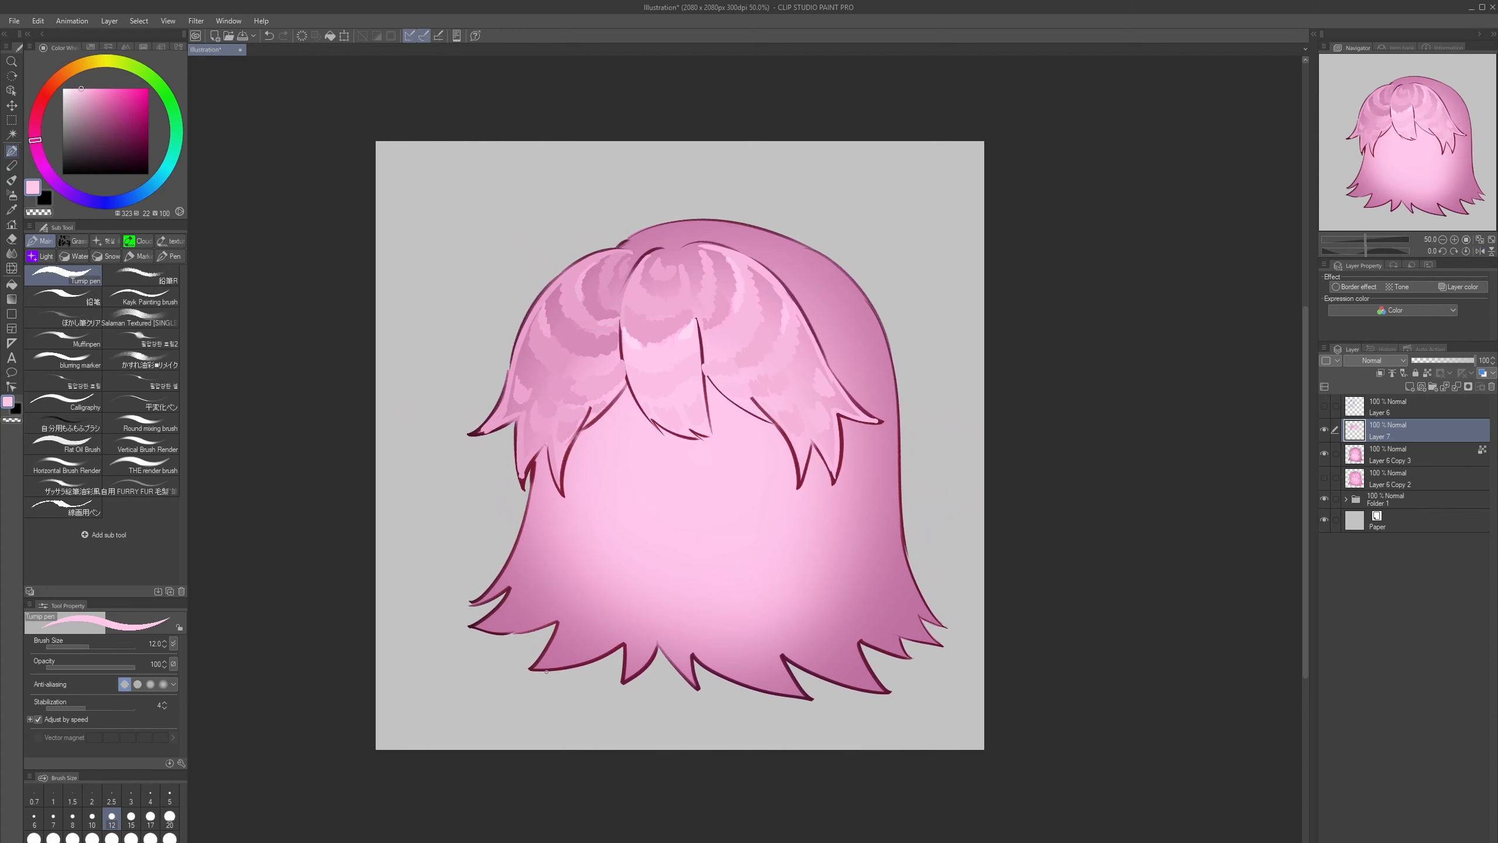
pyautogui.scroll(-1, 540, 662)
pyautogui.scroll(4, 629, 418)
pyautogui.press('[')
pyautogui.keyDown('alt'); pyautogui.click(608, 551); pyautogui.keyUp('alt')
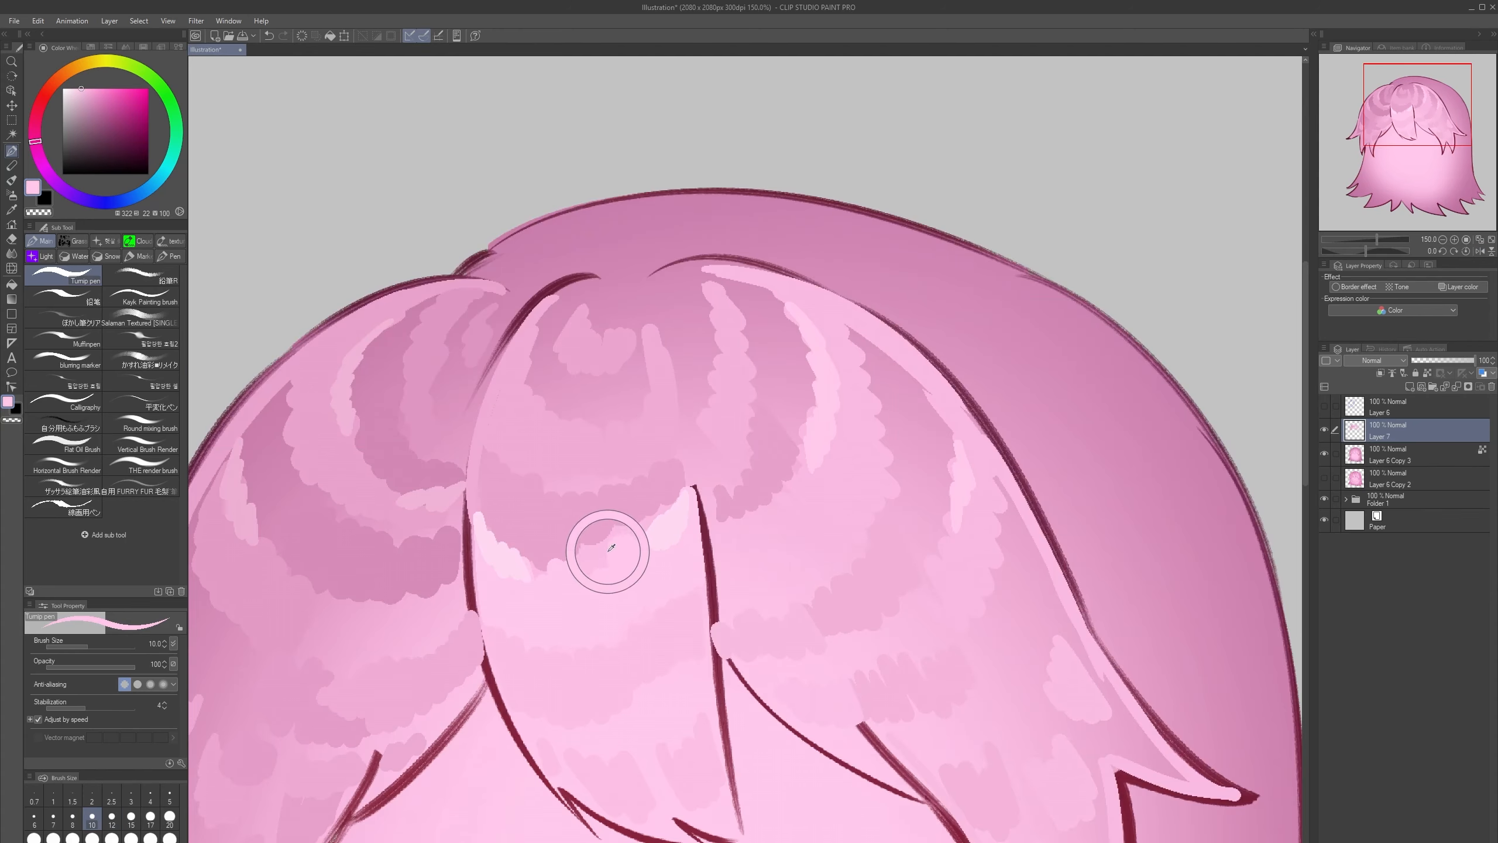
pyautogui.keyDown('alt'); pyautogui.click(608, 451); pyautogui.keyUp('alt')
pyautogui.press('[')
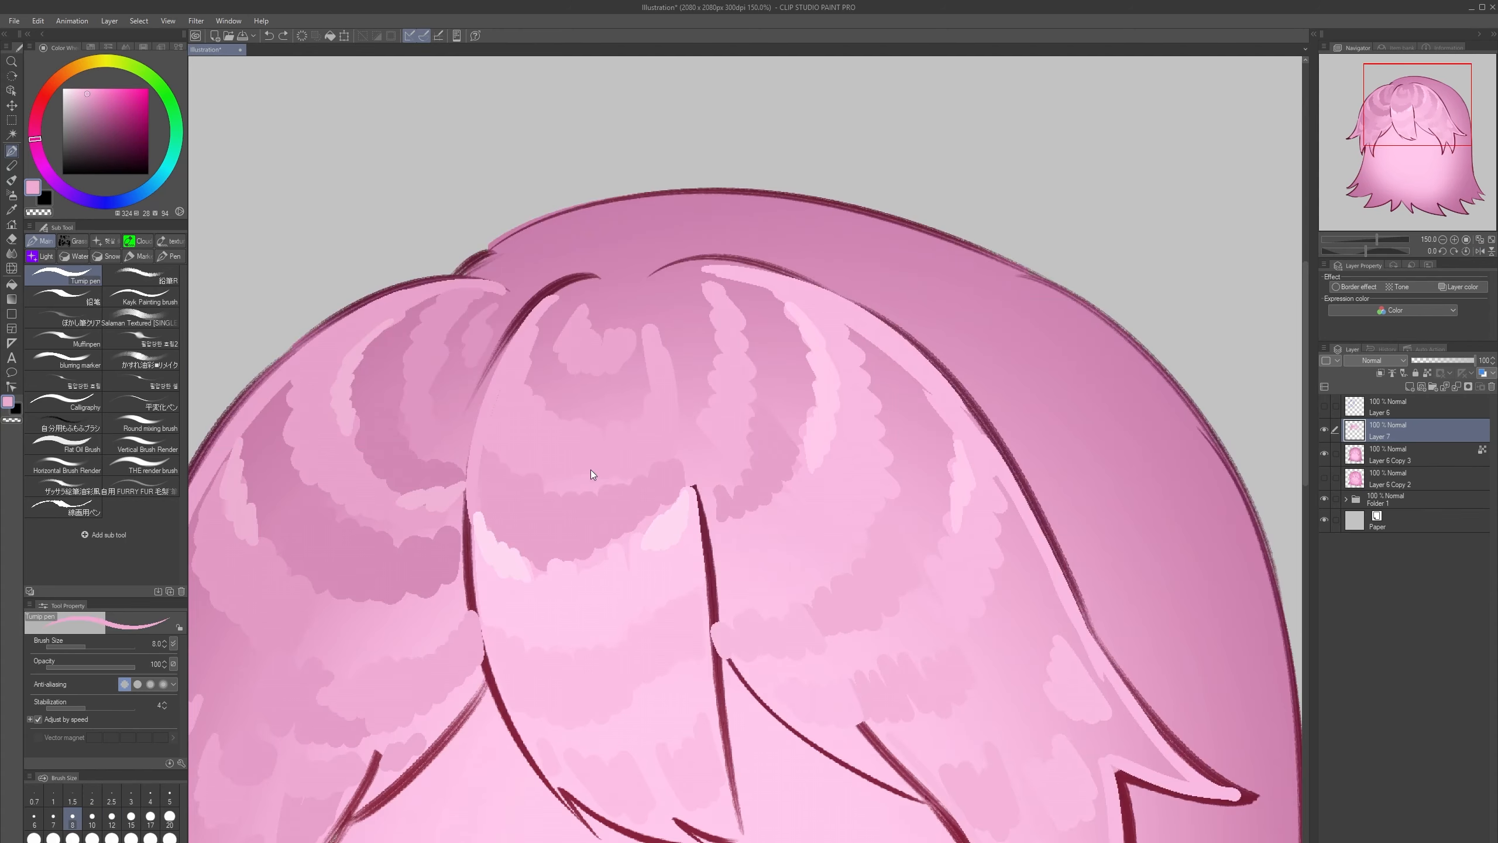
pyautogui.keyDown('alt'); pyautogui.click(595, 552); pyautogui.keyUp('alt')
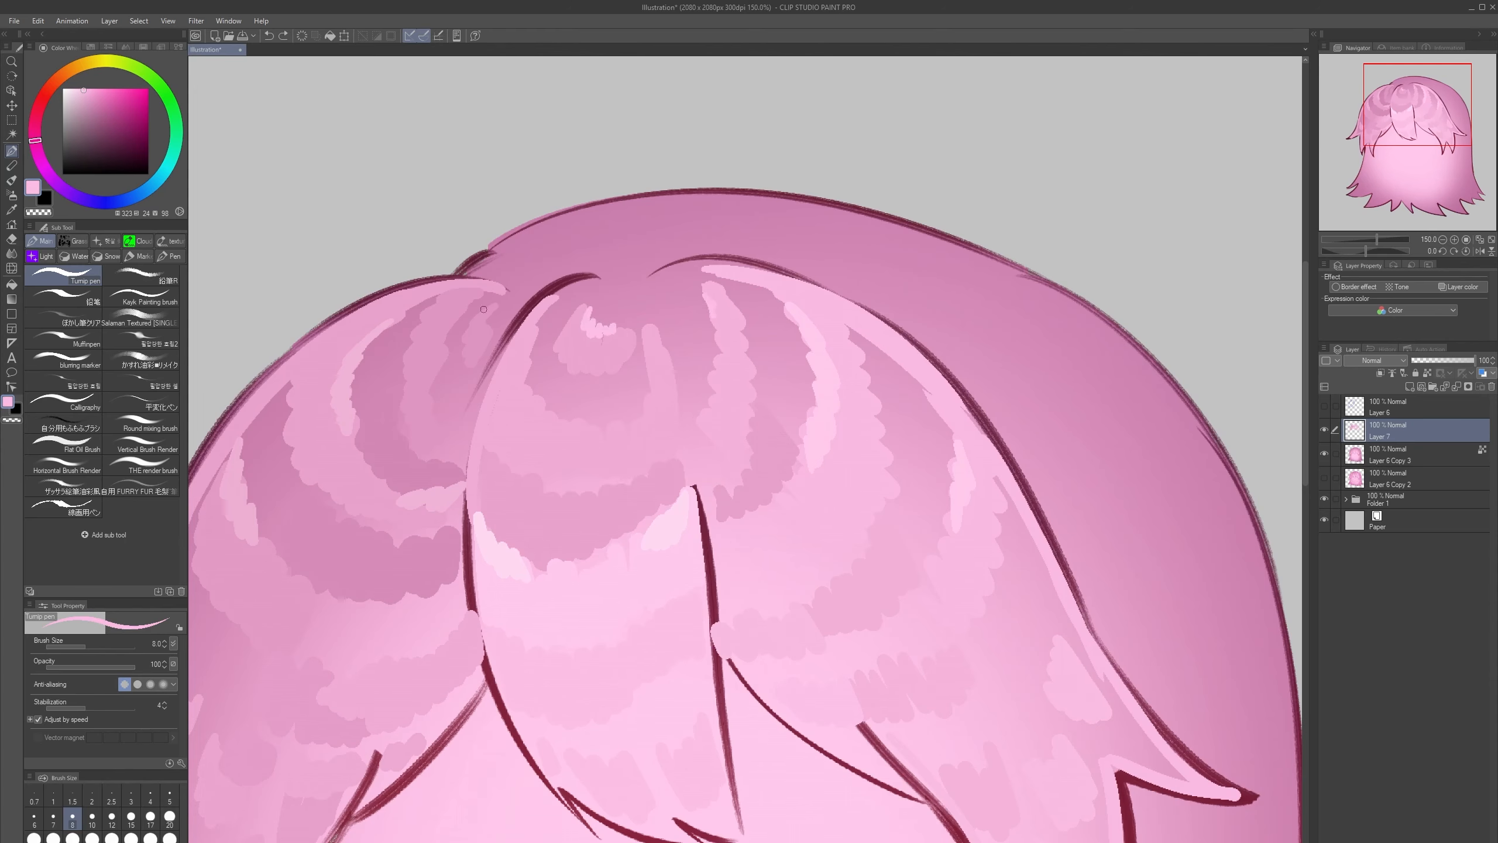
# - Reinforce the right outline of the center bangs with sampled dark red and brush size 8
pyautogui.scroll(-4, 627, 237)
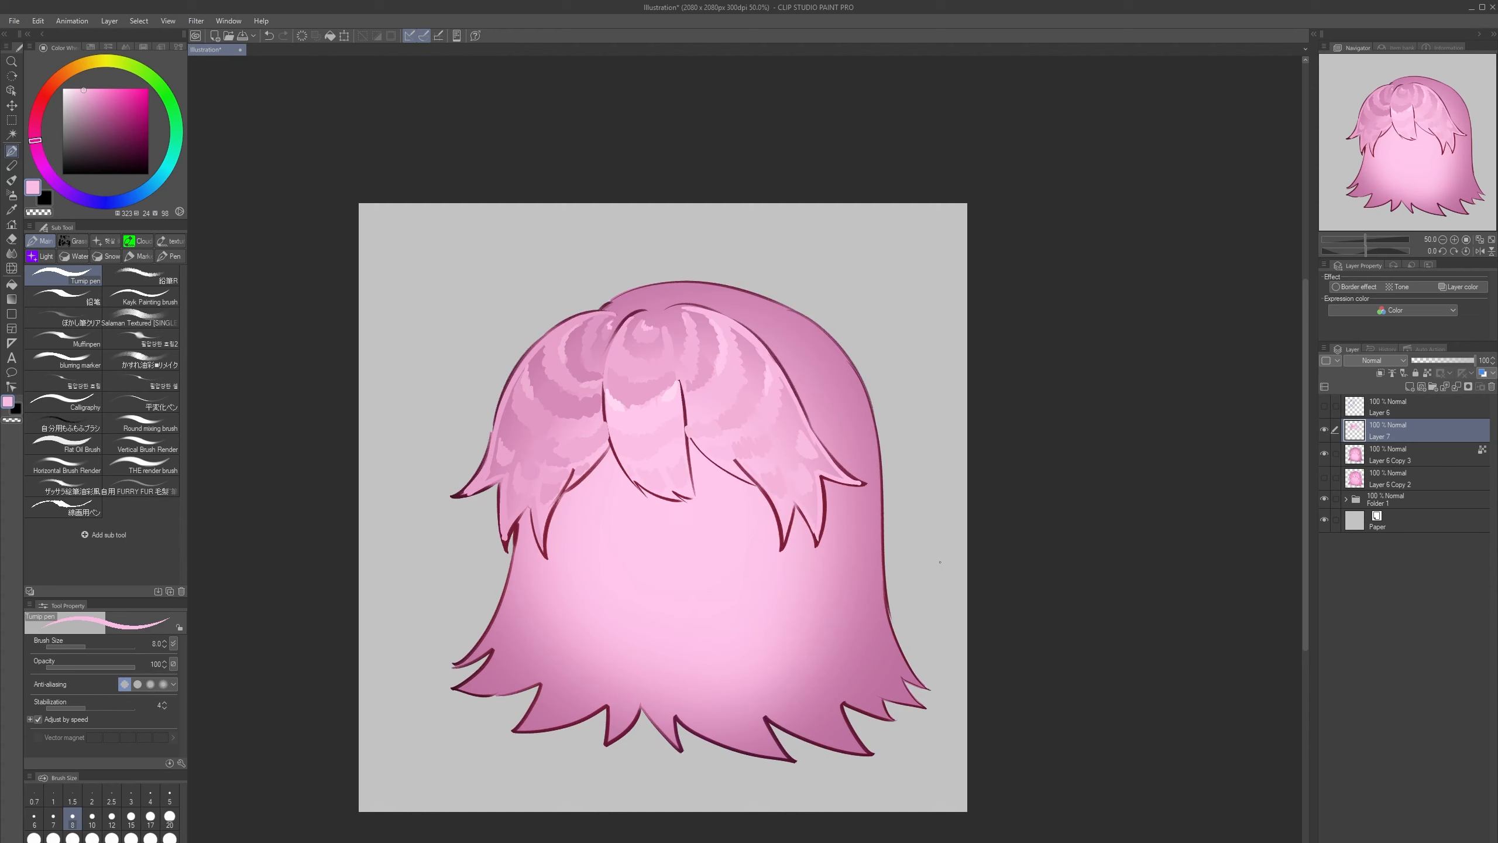
pyautogui.scroll(-1, 980, 529)
pyautogui.scroll(2, 946, 478)
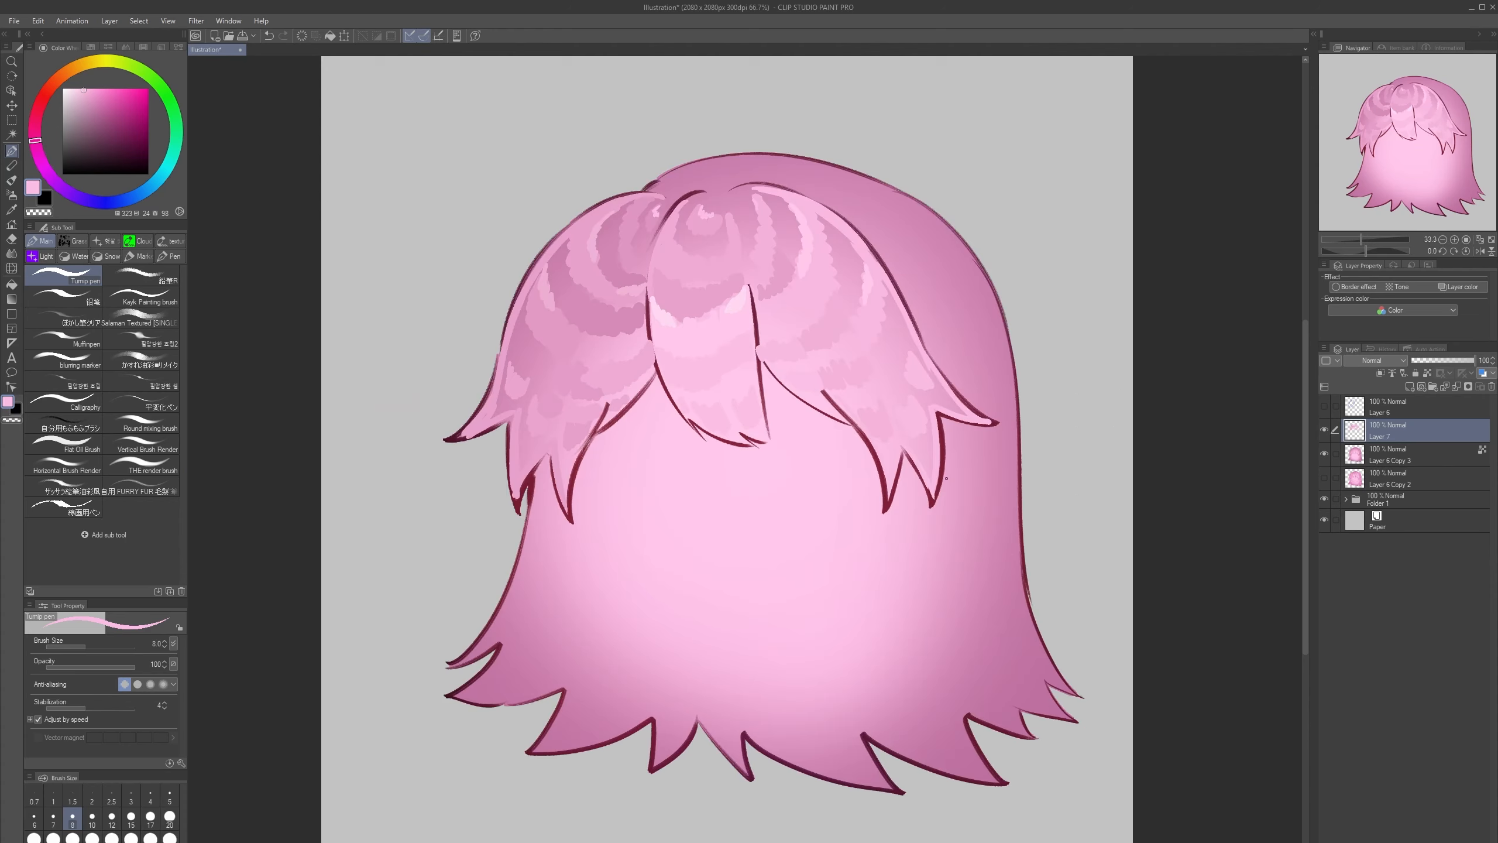
pyautogui.moveTo(833, 550); pyautogui.dragTo(858, 672)
pyautogui.scroll(2, 819, 461)
pyautogui.keyDown('alt'); pyautogui.click(731, 447); pyautogui.keyUp('alt')
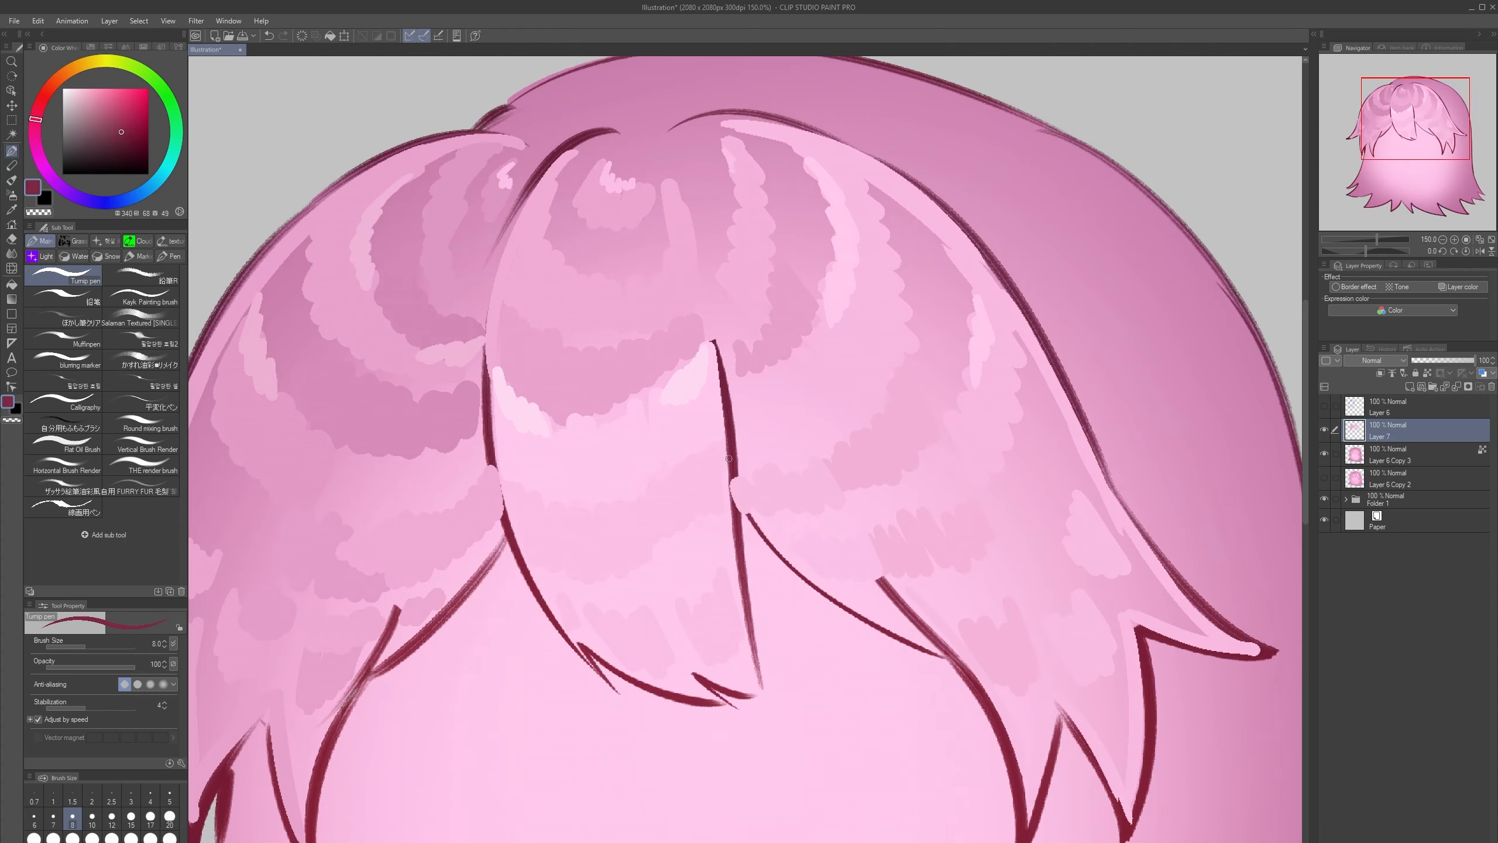
pyautogui.moveTo(734, 459); pyautogui.dragTo(738, 510)
# - Sample the center bangs' band color, pick a more saturated magenta-pink and retrace the left side bangs' dark red inner outline
pyautogui.scroll(-2, 733, 620)
pyautogui.moveTo(696, 583); pyautogui.dragTo(727, 494)
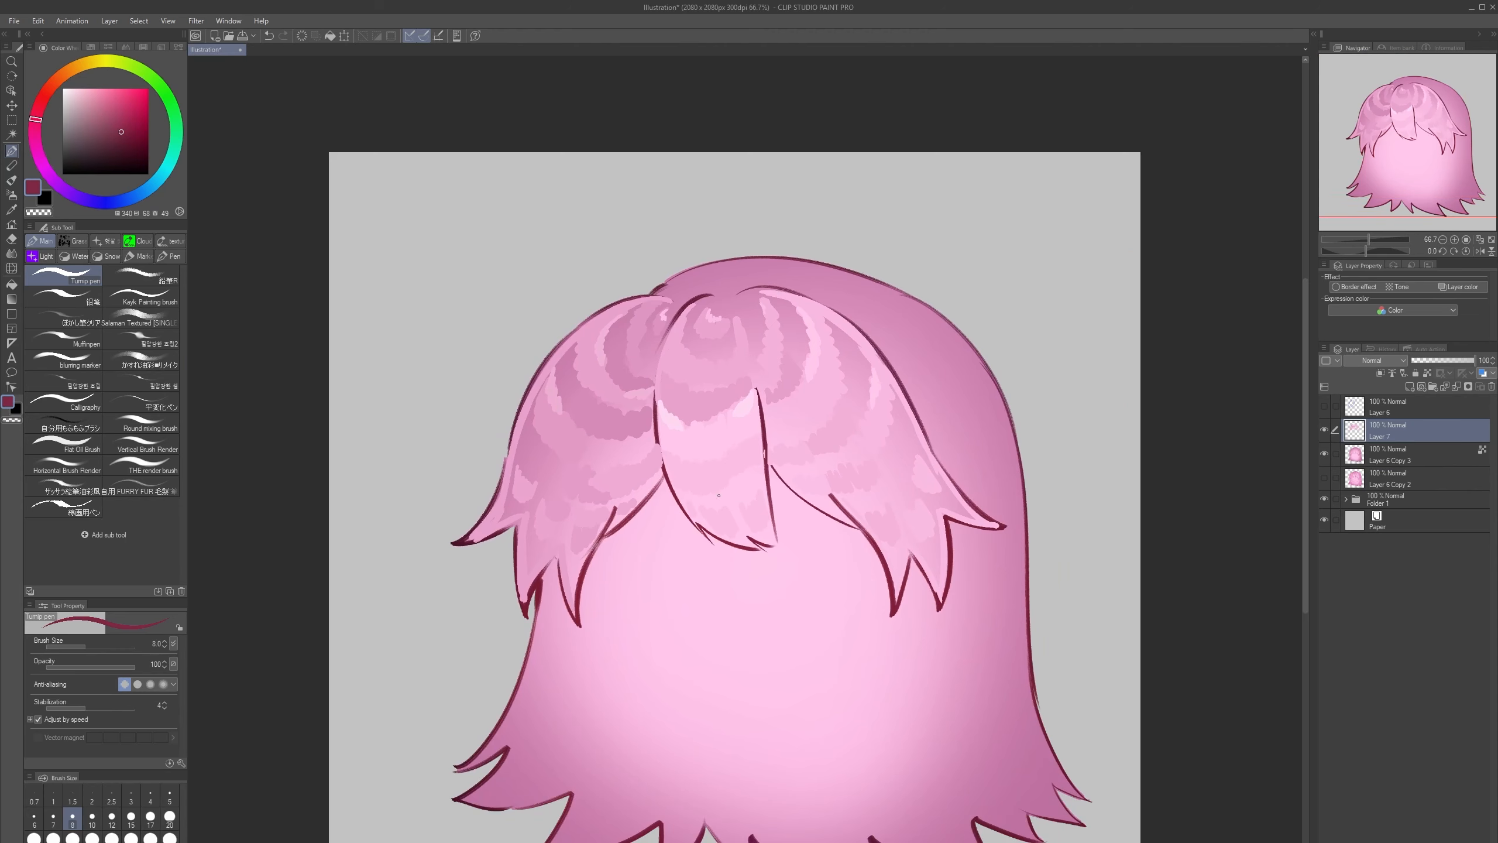
pyautogui.scroll(3, 718, 495)
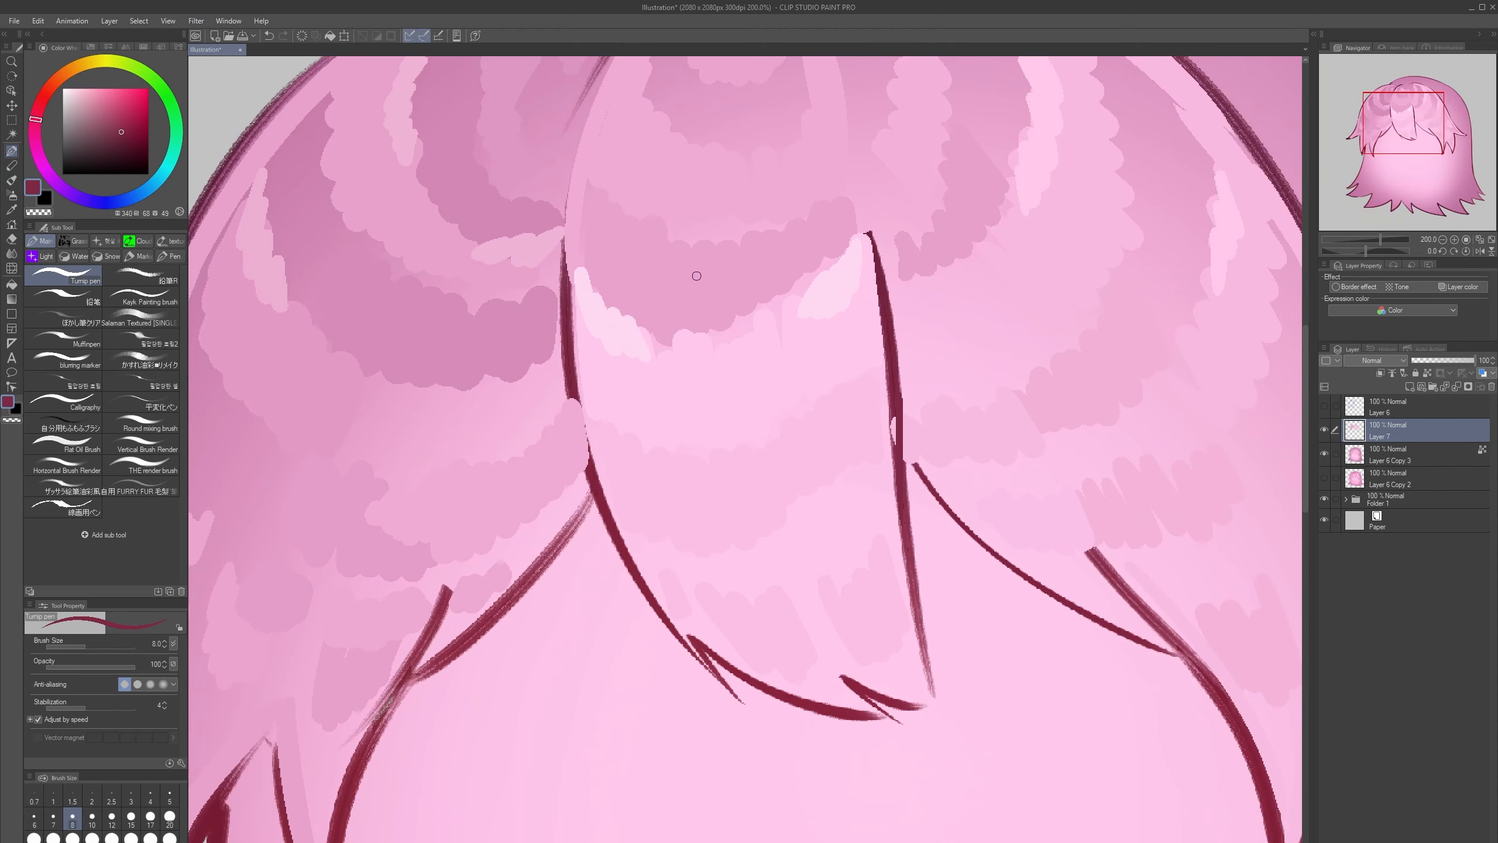
pyautogui.keyDown('alt'); pyautogui.click(706, 298); pyautogui.keyUp('alt')
pyautogui.click(120, 114)
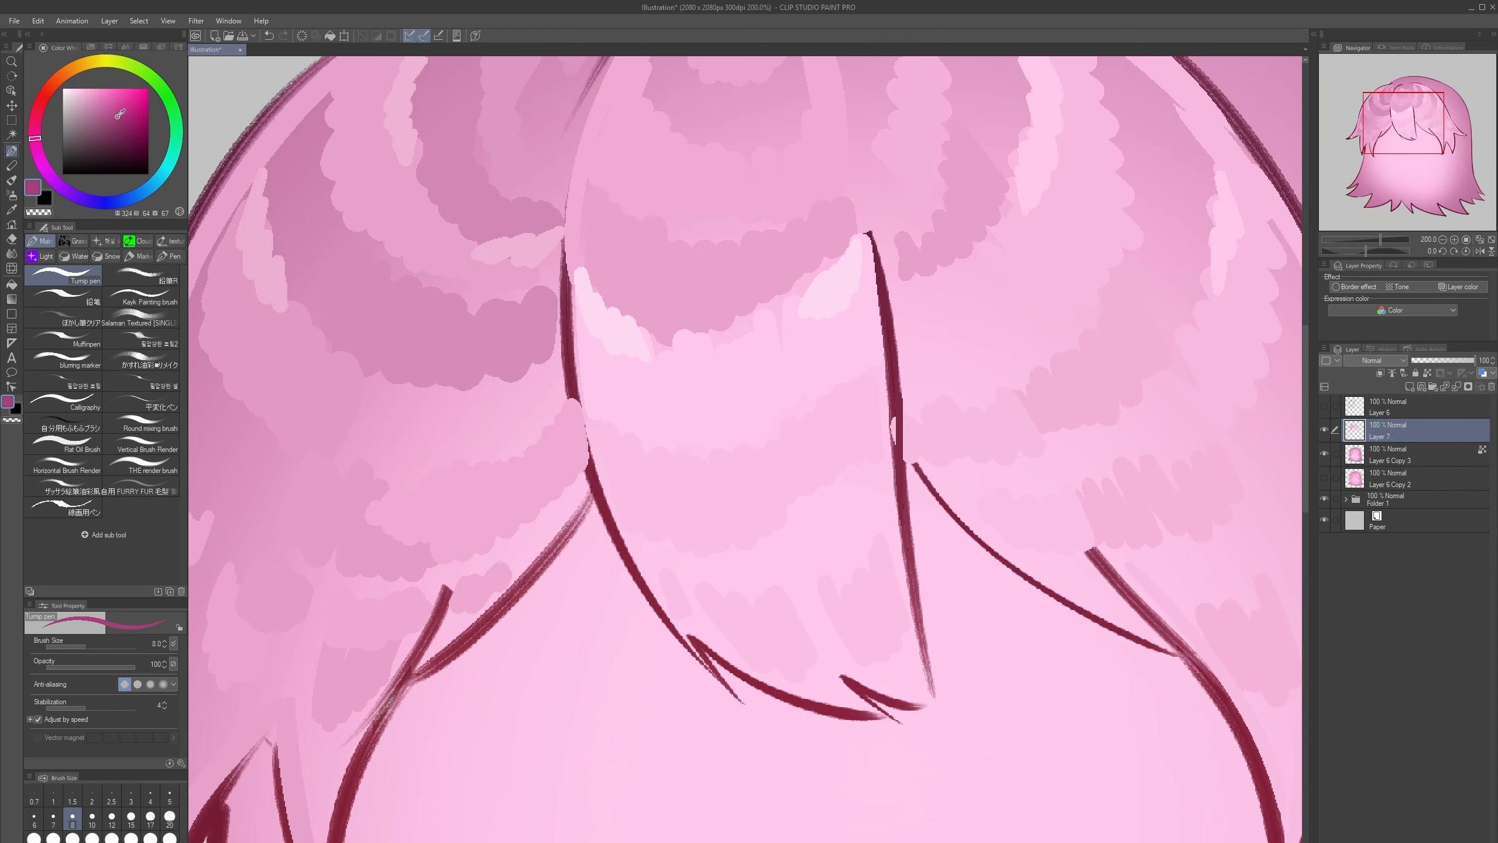
pyautogui.click(131, 817)
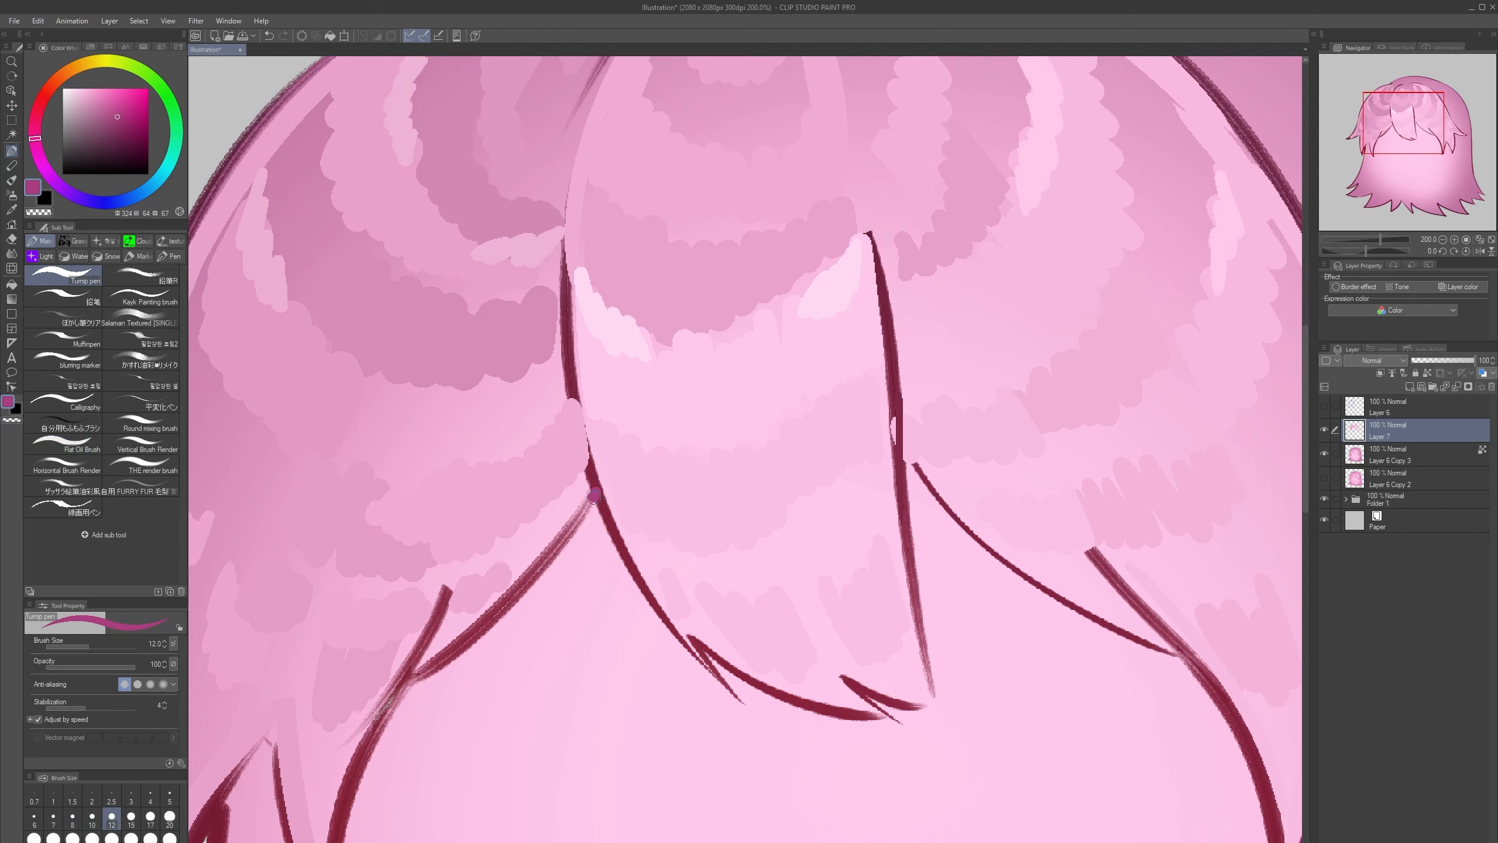
pyautogui.moveTo(596, 493); pyautogui.dragTo(407, 686)
pyautogui.hotkey('ctrl', 'z')
pyautogui.click(107, 107)
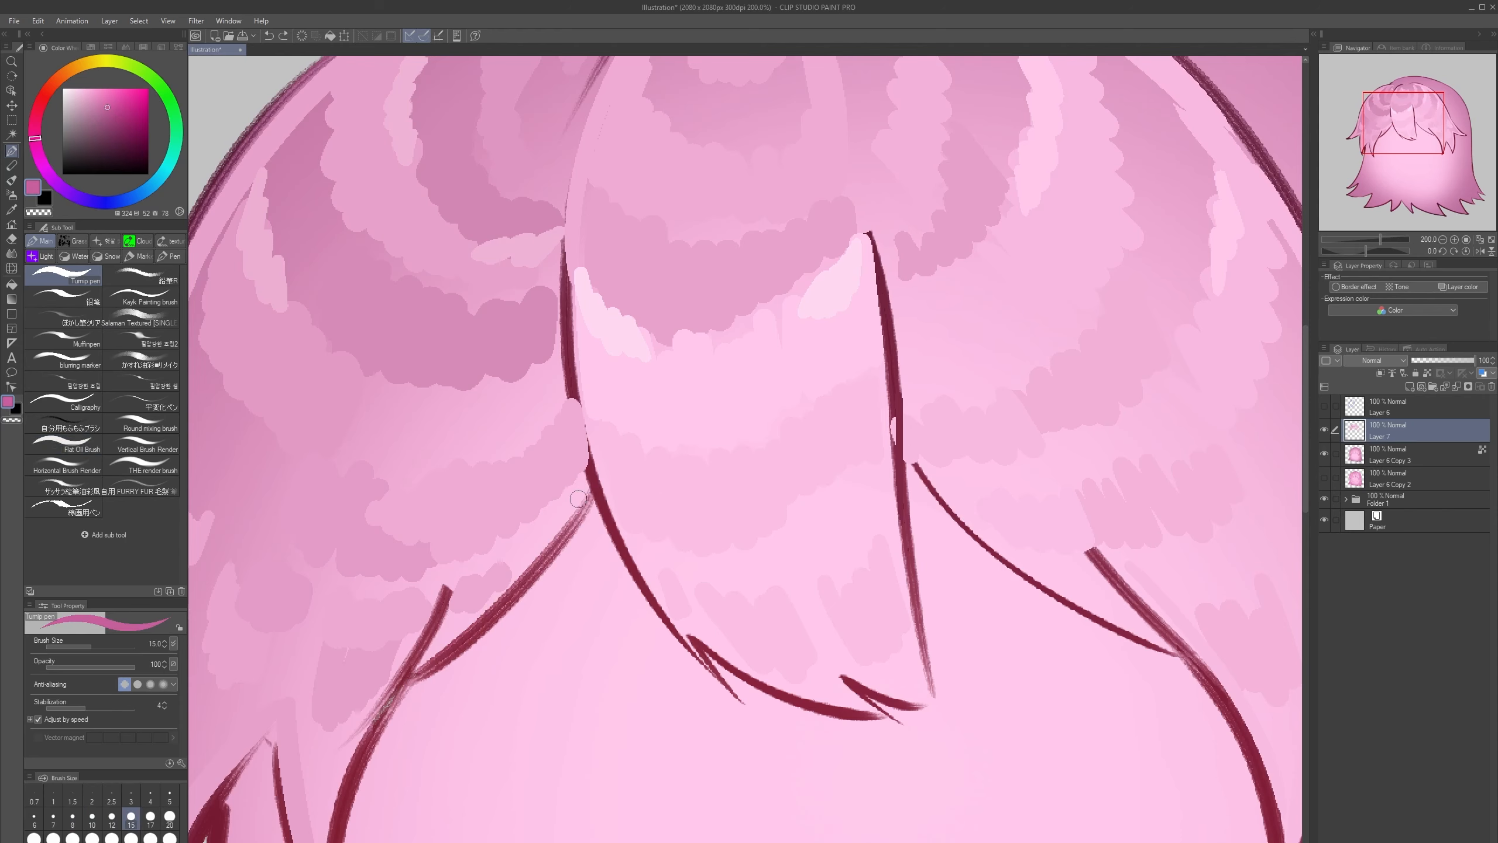
pyautogui.moveTo(592, 493)
pyautogui.mouseDown()
pyautogui.moveTo(429, 665)
pyautogui.moveTo(614, 375)
pyautogui.mouseUp()
# - Retrace the outlines of the left side bangs' lower pointed strands in magenta-pink with brush size 12
pyautogui.moveTo(646, 271); pyautogui.dragTo(553, 599)
pyautogui.moveTo(568, 437); pyautogui.dragTo(553, 645)
pyautogui.press('[')
pyautogui.moveTo(474, 419)
pyautogui.mouseDown()
pyautogui.moveTo(482, 496)
pyautogui.moveTo(534, 611)
pyautogui.moveTo(367, 619)
pyautogui.moveTo(461, 682)
pyautogui.mouseUp()
pyautogui.hotkey('ctrl', 'z')
pyautogui.moveTo(552, 498)
pyautogui.mouseDown()
pyautogui.moveTo(459, 640)
pyautogui.moveTo(460, 680)
pyautogui.mouseUp()
pyautogui.moveTo(433, 399); pyautogui.dragTo(463, 683)
pyautogui.moveTo(463, 546); pyautogui.dragTo(770, 735)
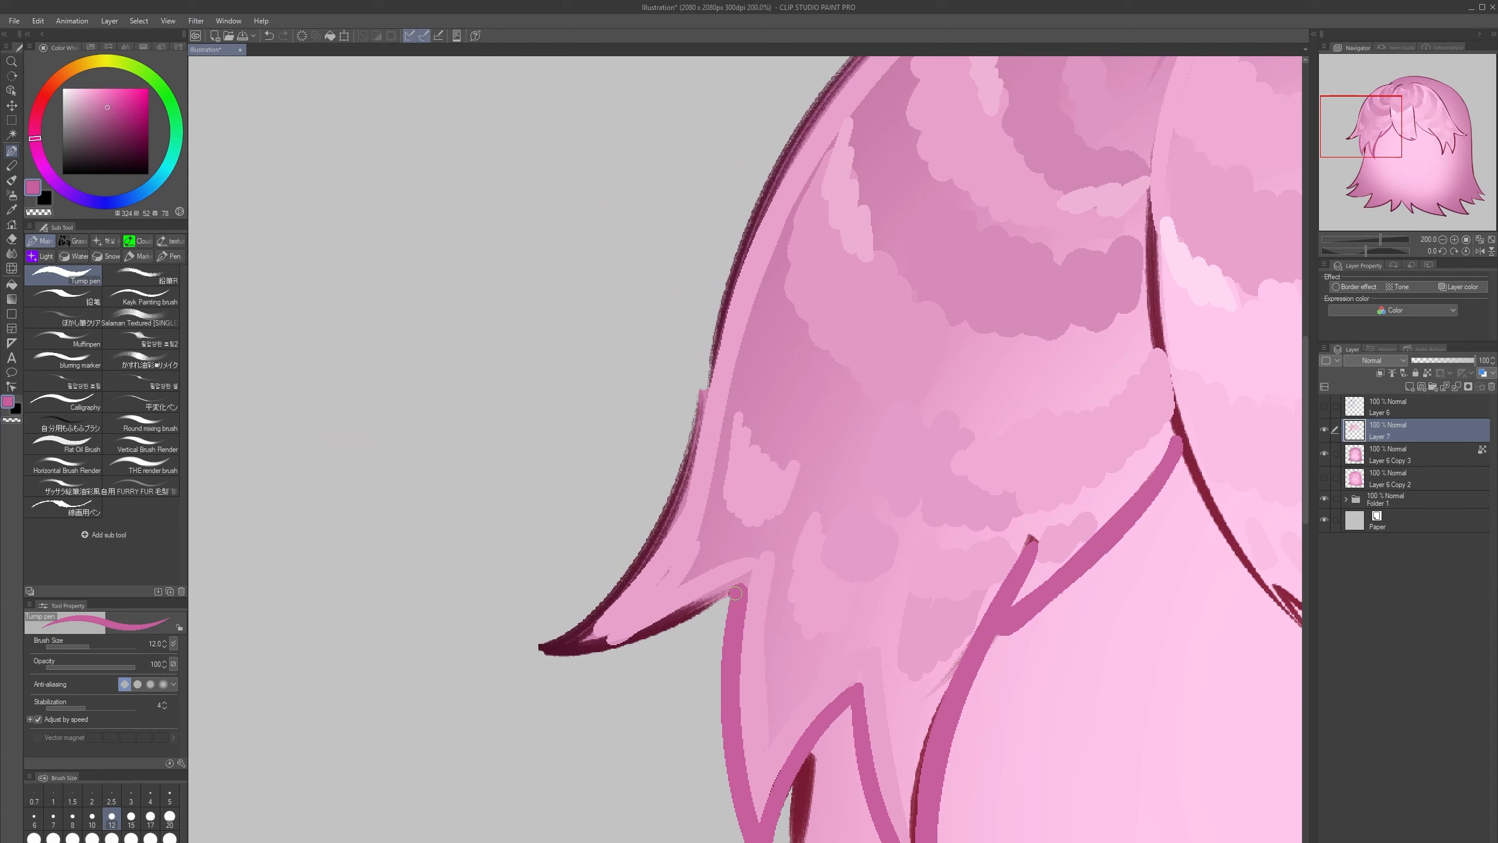
# - Retrace the left side bangs' outer point and outer contour up to the crown in magenta-pink, brush size 12
pyautogui.moveTo(736, 593); pyautogui.dragTo(556, 647)
pyautogui.moveTo(802, 530); pyautogui.dragTo(675, 673)
pyautogui.moveTo(920, 174); pyautogui.dragTo(842, 285)
pyautogui.moveTo(986, 161)
pyautogui.mouseDown()
pyautogui.moveTo(748, 223)
pyautogui.moveTo(569, 450)
pyautogui.moveTo(466, 794)
pyautogui.moveTo(501, 654)
pyautogui.moveTo(404, 769)
pyautogui.mouseUp()
pyautogui.hotkey('ctrl', 'z')
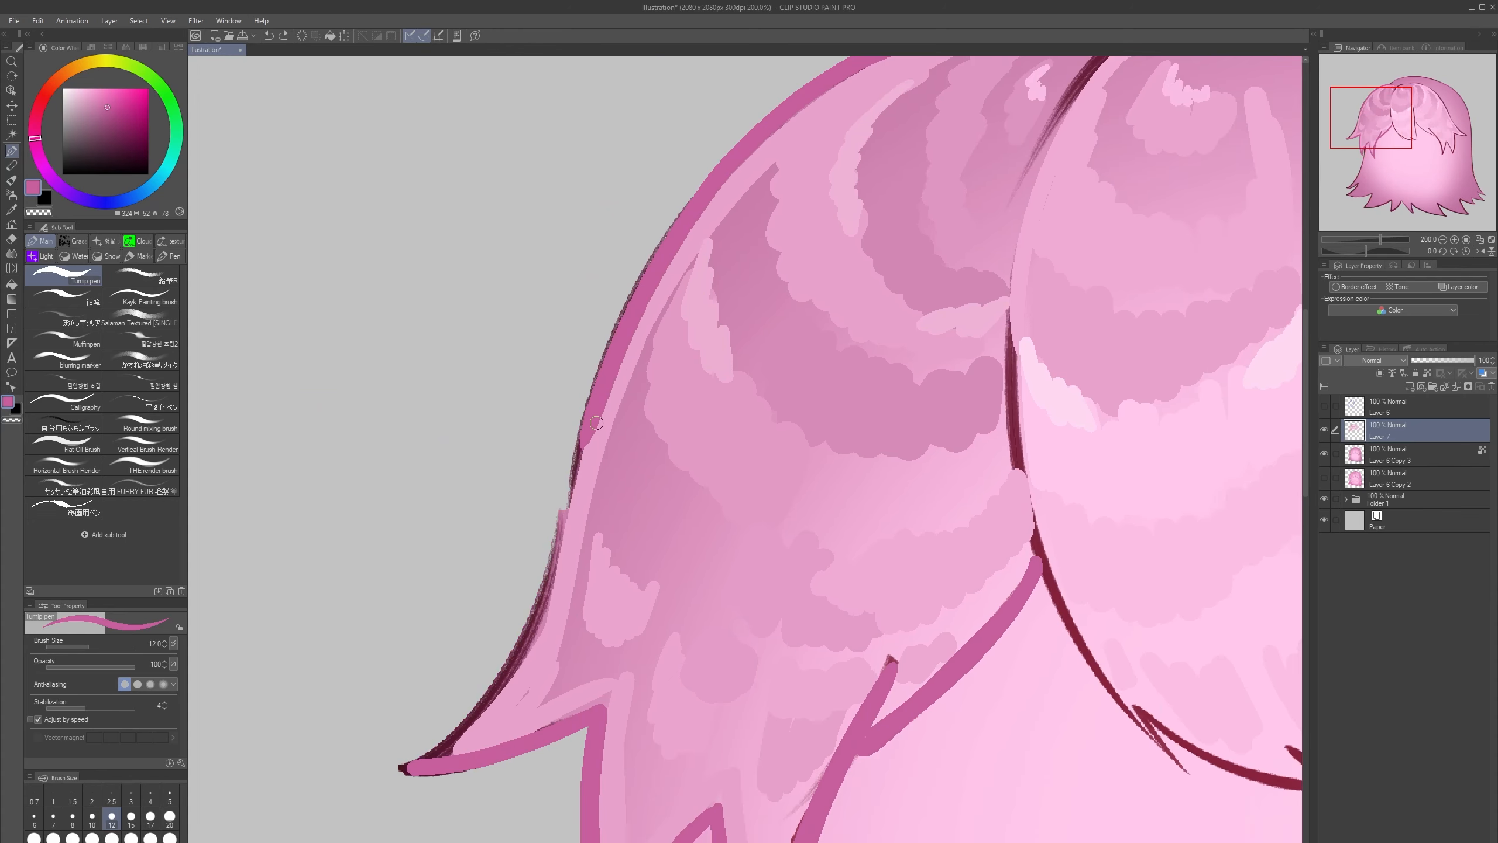
pyautogui.moveTo(591, 426)
pyautogui.mouseDown()
pyautogui.moveTo(498, 703)
pyautogui.moveTo(408, 768)
pyautogui.mouseUp()
# - Retrace the center bangs' left edge and jagged bottom outline in magenta-pink with brush size 8
pyautogui.press('[')
pyautogui.press('[')
pyautogui.moveTo(1027, 380); pyautogui.dragTo(692, 343)
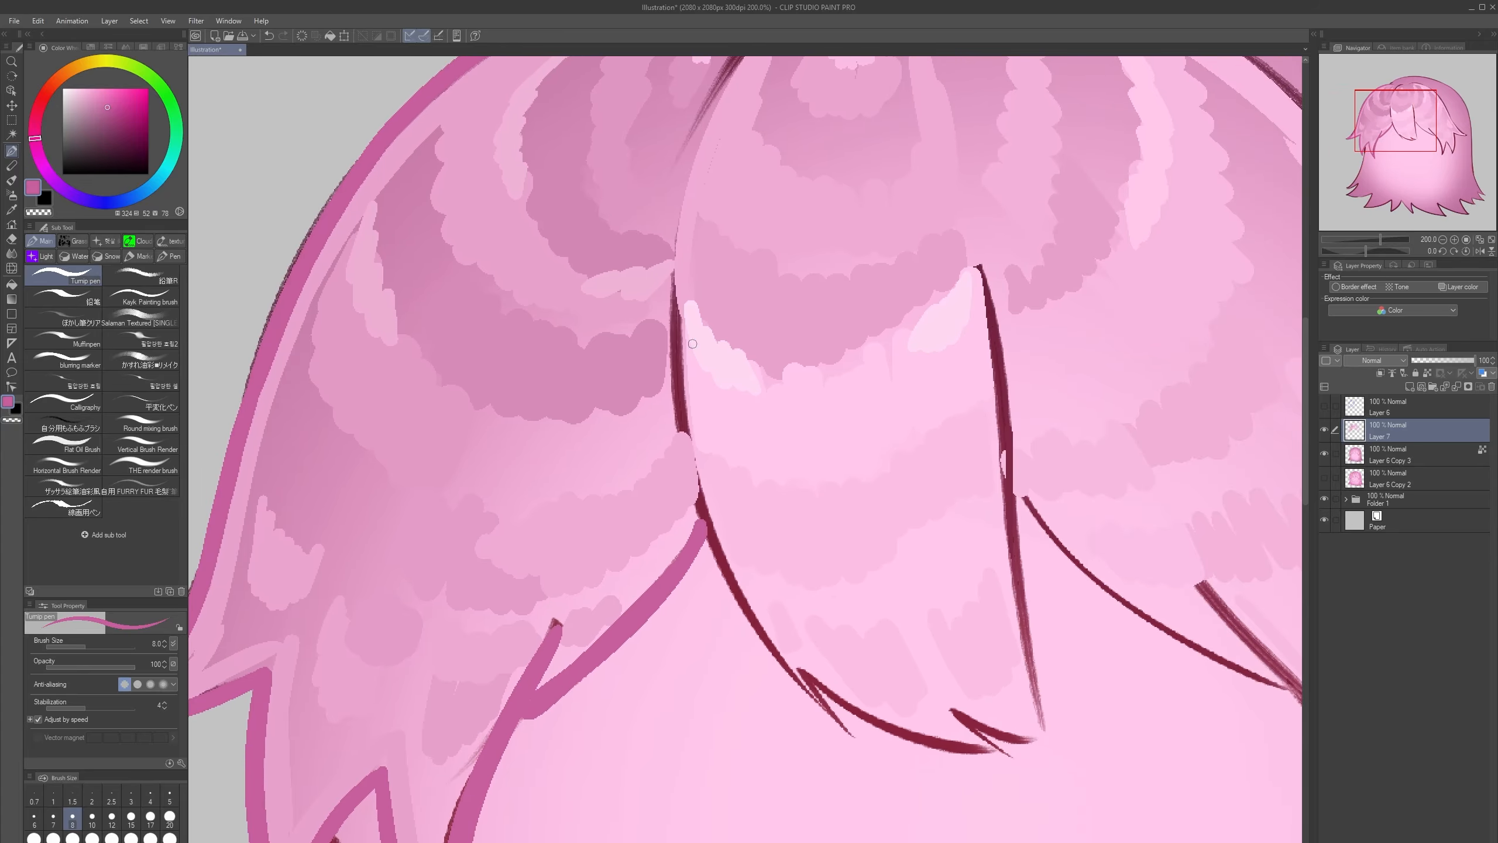
pyautogui.moveTo(676, 287)
pyautogui.mouseDown()
pyautogui.moveTo(729, 569)
pyautogui.moveTo(847, 747)
pyautogui.mouseUp()
pyautogui.moveTo(809, 683); pyautogui.dragTo(850, 753)
pyautogui.press('h')
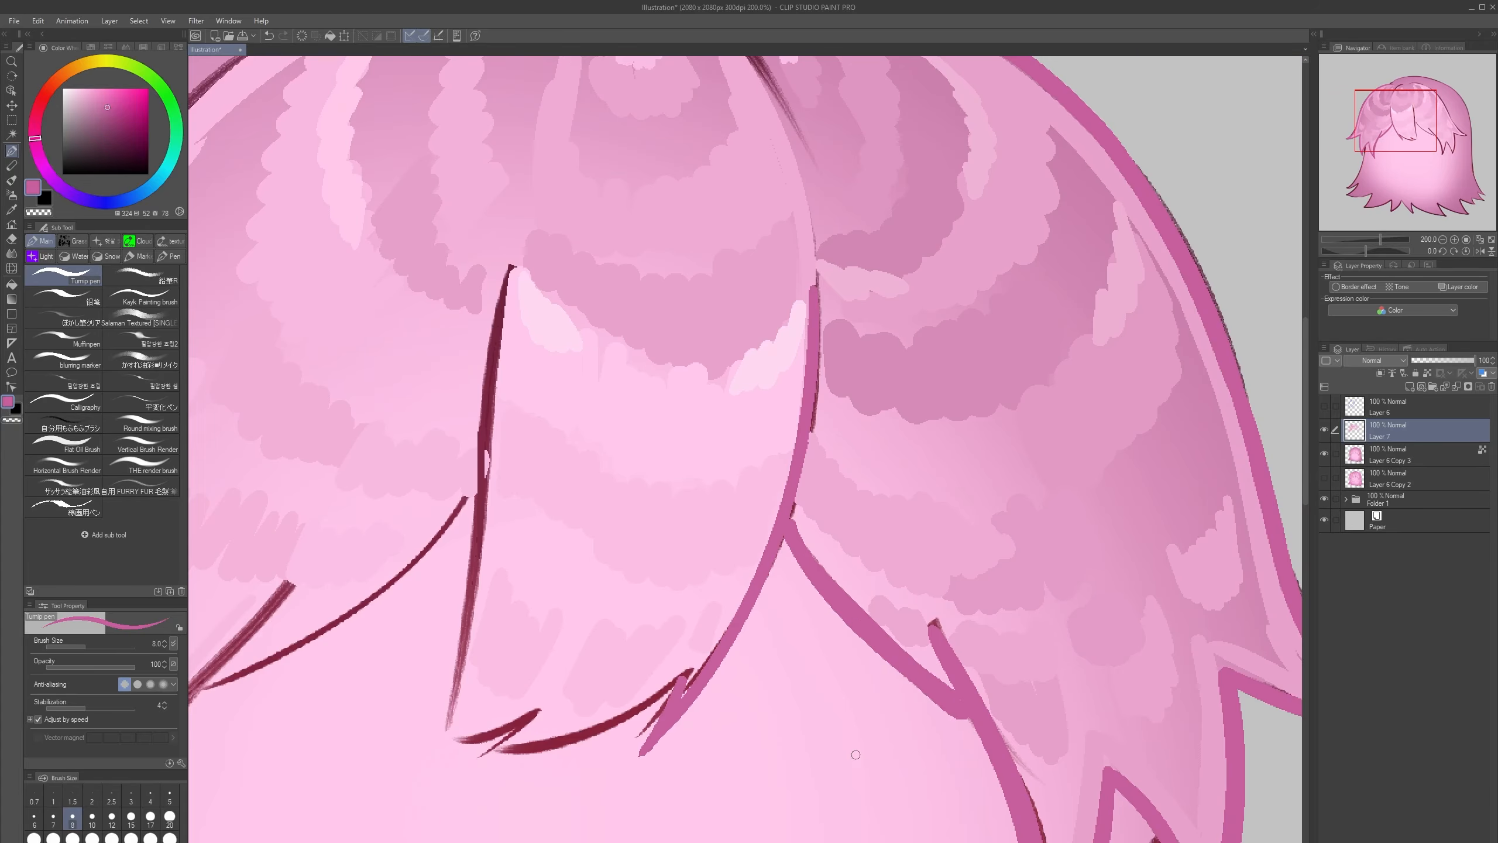
pyautogui.moveTo(684, 683)
pyautogui.mouseDown()
pyautogui.moveTo(824, 643)
pyautogui.moveTo(596, 724)
pyautogui.mouseUp()
pyautogui.moveTo(596, 724)
pyautogui.mouseDown()
pyautogui.moveTo(681, 674)
pyautogui.moveTo(577, 705)
pyautogui.mouseUp()
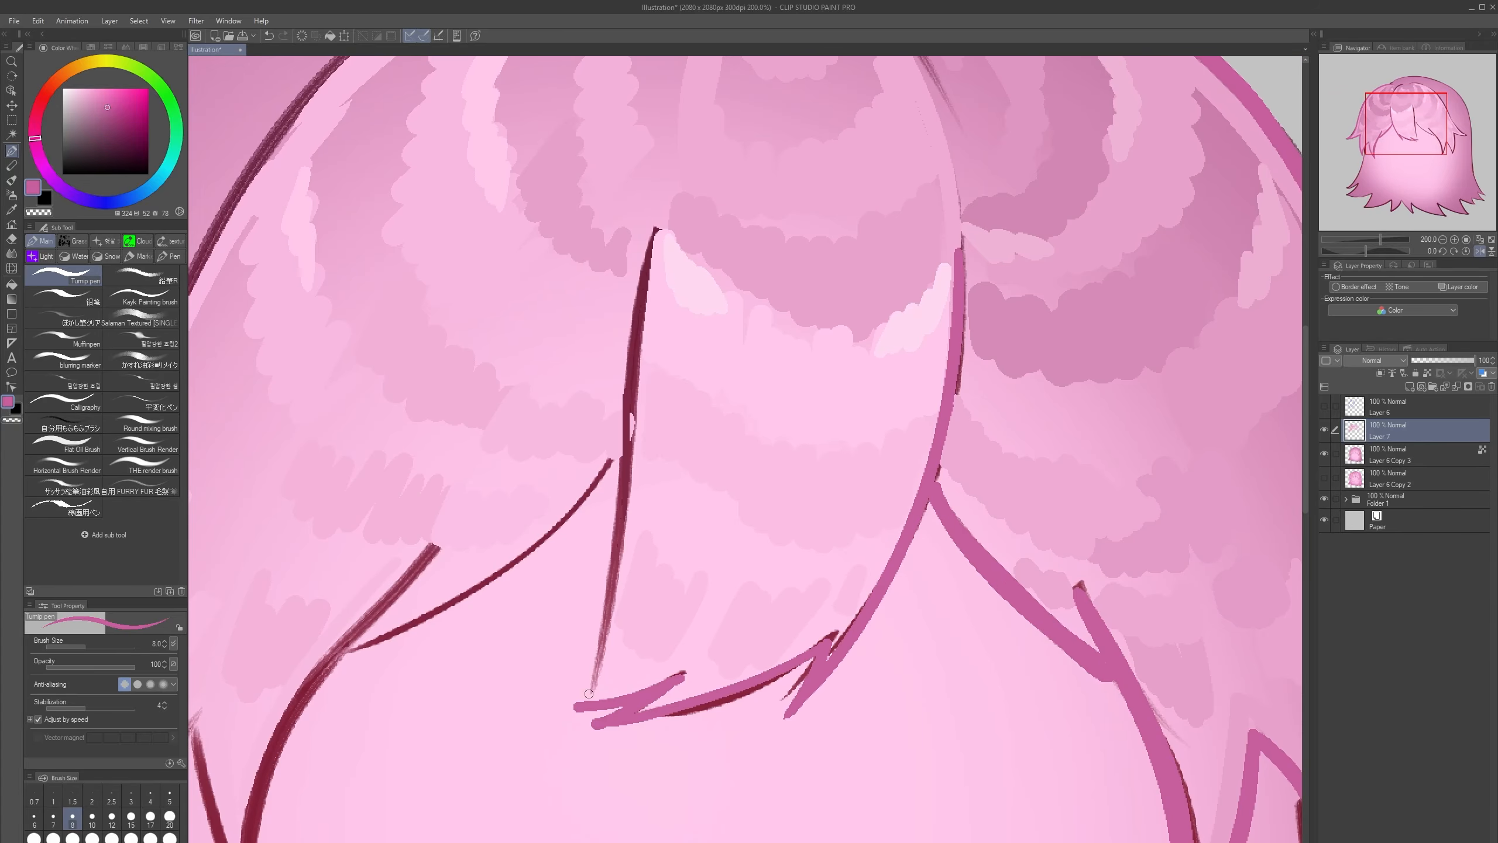
# - Retrace the center bangs' right edge down to its pointed tip in magenta-pink with brush size 10
pyautogui.press(']')
pyautogui.moveTo(660, 229); pyautogui.dragTo(573, 706)
pyautogui.moveTo(609, 621); pyautogui.dragTo(830, 498)
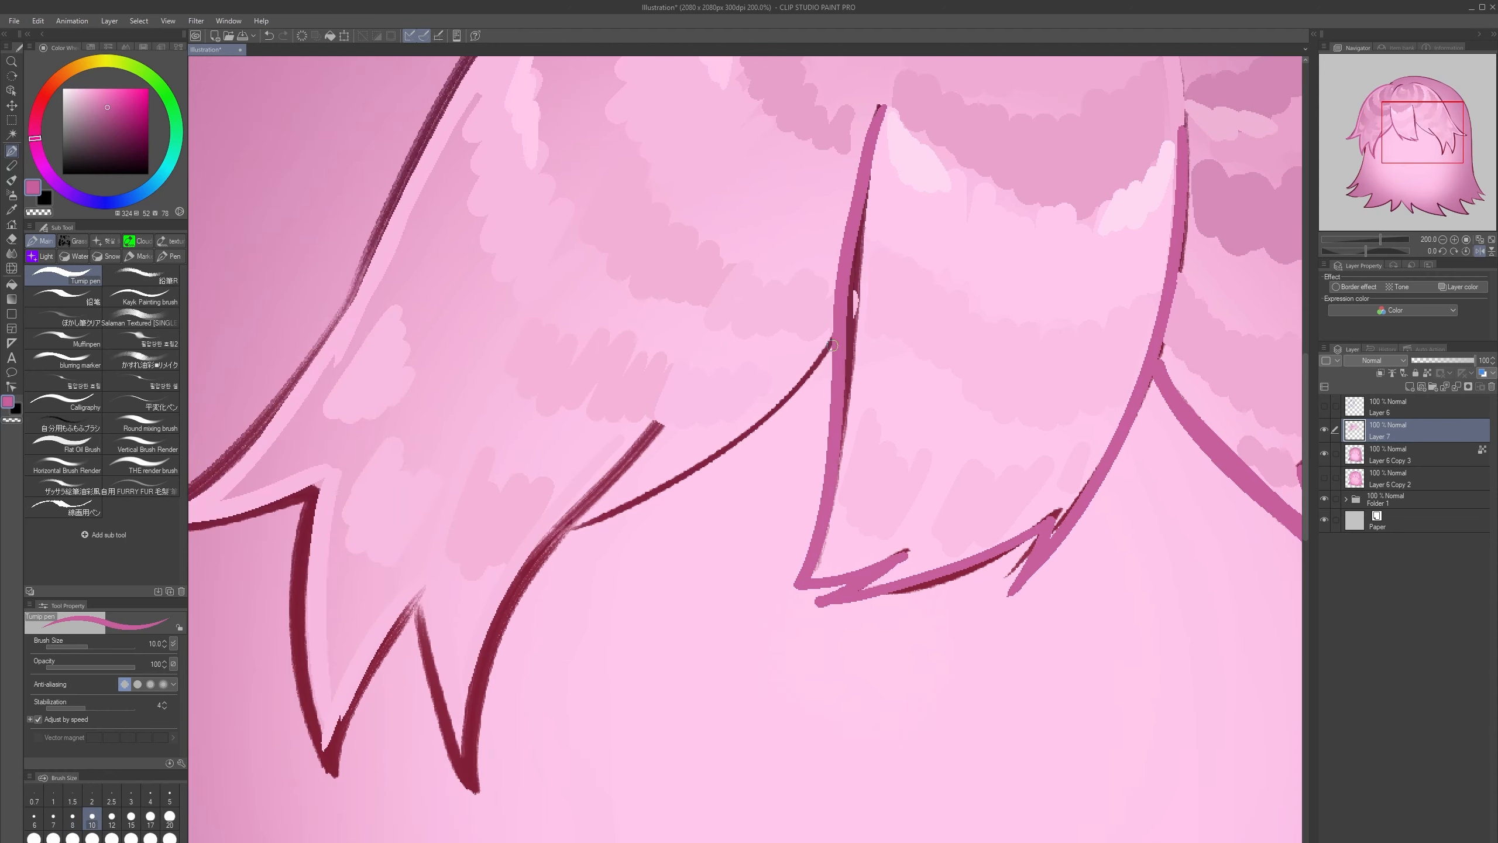
# - Retrace the right side bangs' inner edge with brush size 10 and its lower pointed strands with size 12
pyautogui.moveTo(835, 343); pyautogui.dragTo(564, 542)
pyautogui.press(']')
pyautogui.moveTo(659, 425); pyautogui.dragTo(469, 790)
pyautogui.moveTo(420, 597)
pyautogui.mouseDown()
pyautogui.moveTo(463, 785)
pyautogui.moveTo(331, 776)
pyautogui.moveTo(548, 758)
pyautogui.mouseUp()
pyautogui.moveTo(504, 515); pyautogui.dragTo(519, 749)
pyautogui.moveTo(501, 590); pyautogui.dragTo(723, 632)
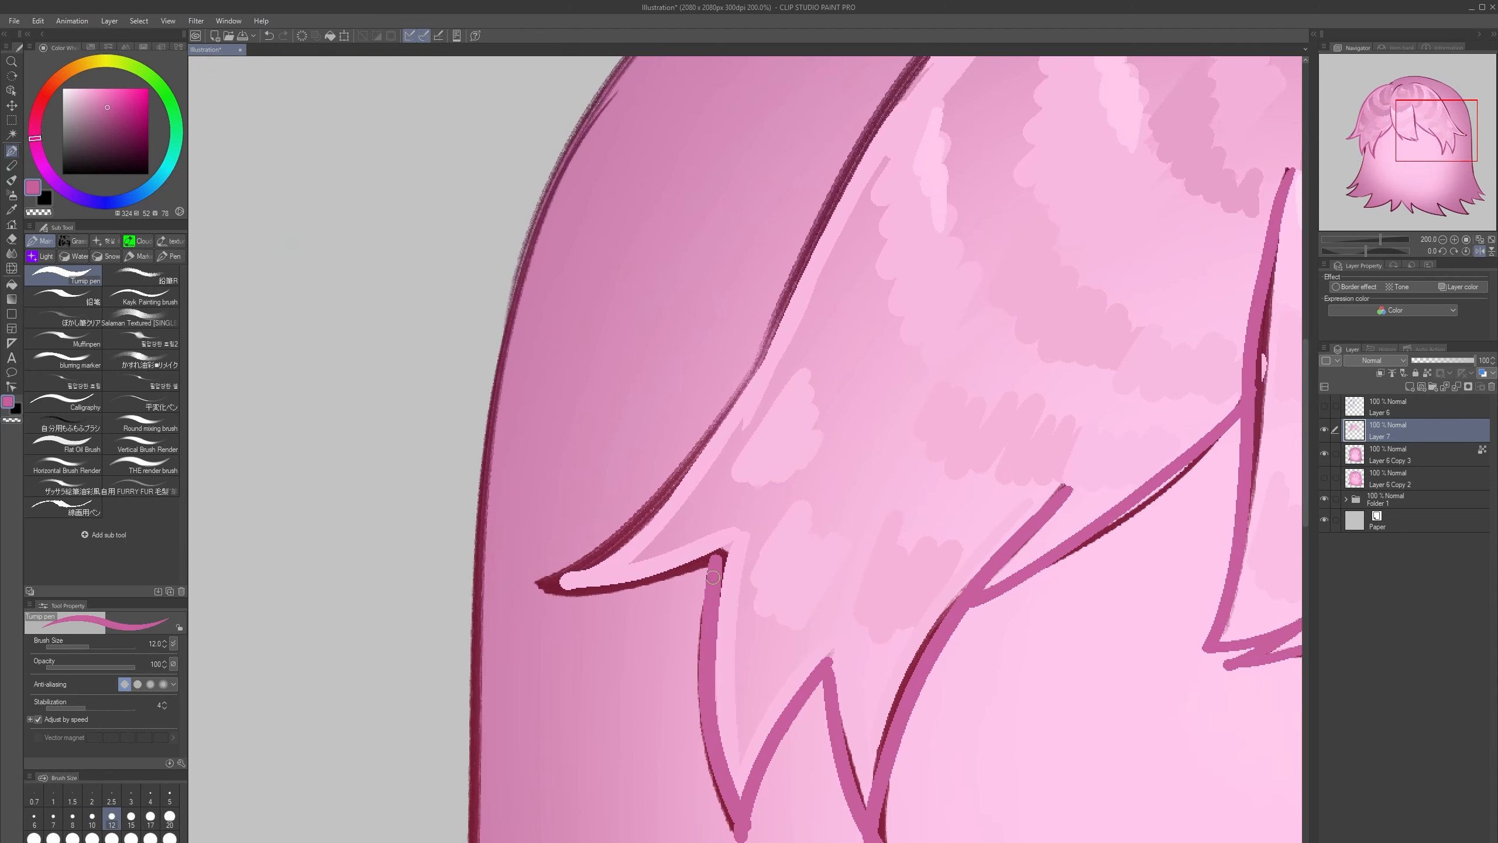
# - Retrace the right side bangs' outer point and long outer contour up to the crown in magenta-pink, brush size 12
pyautogui.moveTo(713, 560); pyautogui.dragTo(557, 585)
pyautogui.moveTo(855, 331); pyautogui.dragTo(624, 505)
pyautogui.moveTo(1081, 79)
pyautogui.mouseDown()
pyautogui.moveTo(1022, 182)
pyautogui.moveTo(944, 145)
pyautogui.moveTo(563, 435)
pyautogui.mouseUp()
pyautogui.moveTo(599, 371); pyautogui.dragTo(467, 584)
pyautogui.hotkey('ctrl', 'z')
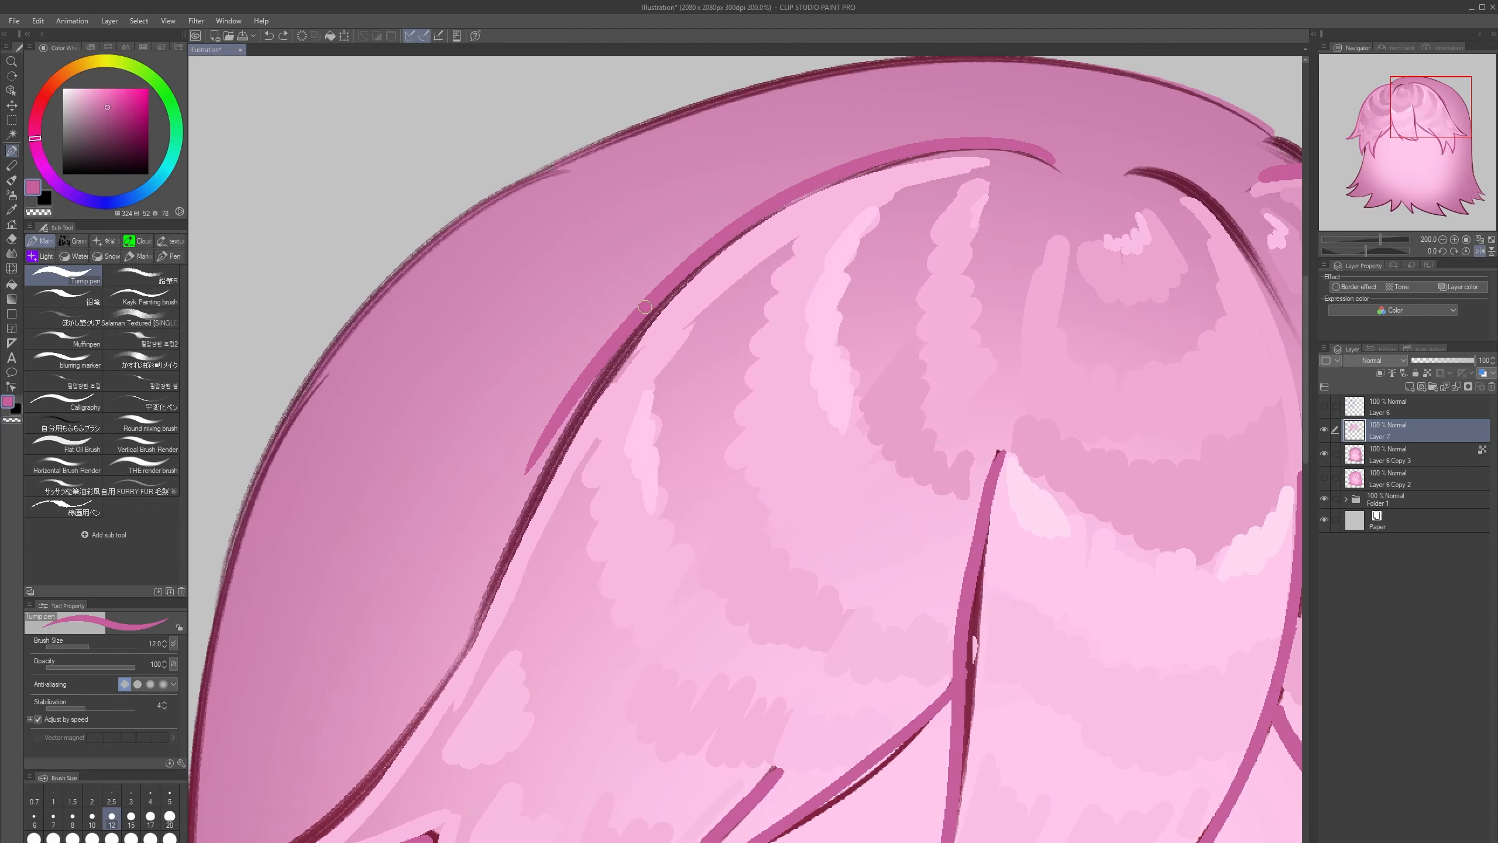
pyautogui.moveTo(614, 351)
pyautogui.mouseDown()
pyautogui.moveTo(434, 701)
pyautogui.moveTo(292, 836)
pyautogui.mouseUp()
# - Redraw the center bangs' right edge in magenta-pink with brush size 12 to cover the dark red line
pyautogui.scroll(-2, 496, 578)
pyautogui.press('h')
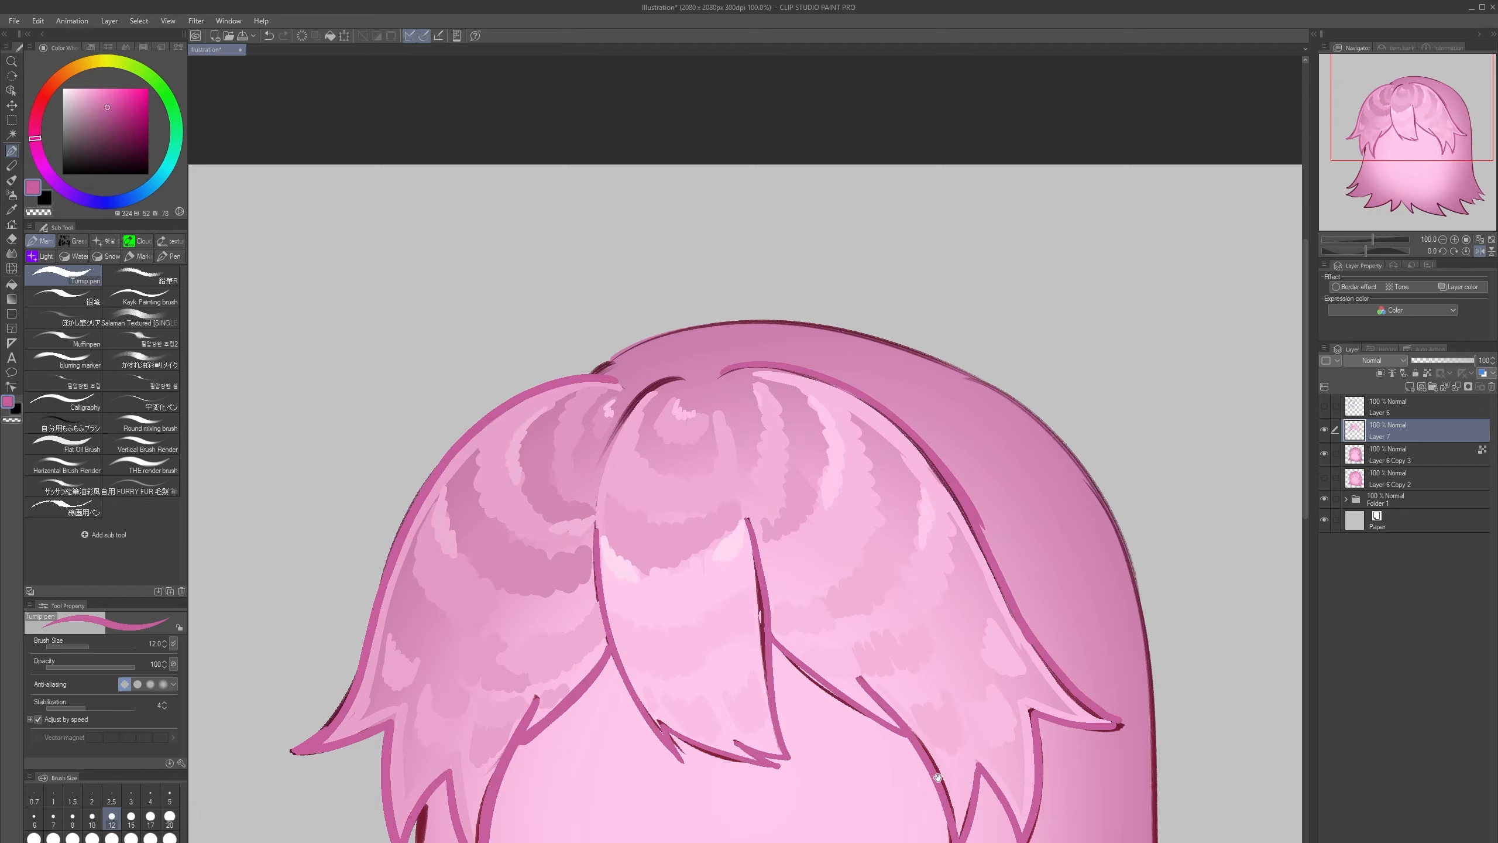
pyautogui.moveTo(776, 584)
pyautogui.mouseDown()
pyautogui.moveTo(696, 542)
pyautogui.moveTo(673, 650)
pyautogui.mouseUp()
pyautogui.scroll(1, 696, 541)
pyautogui.hotkey('ctrl', 'z')
pyautogui.moveTo(679, 563); pyautogui.dragTo(684, 689)
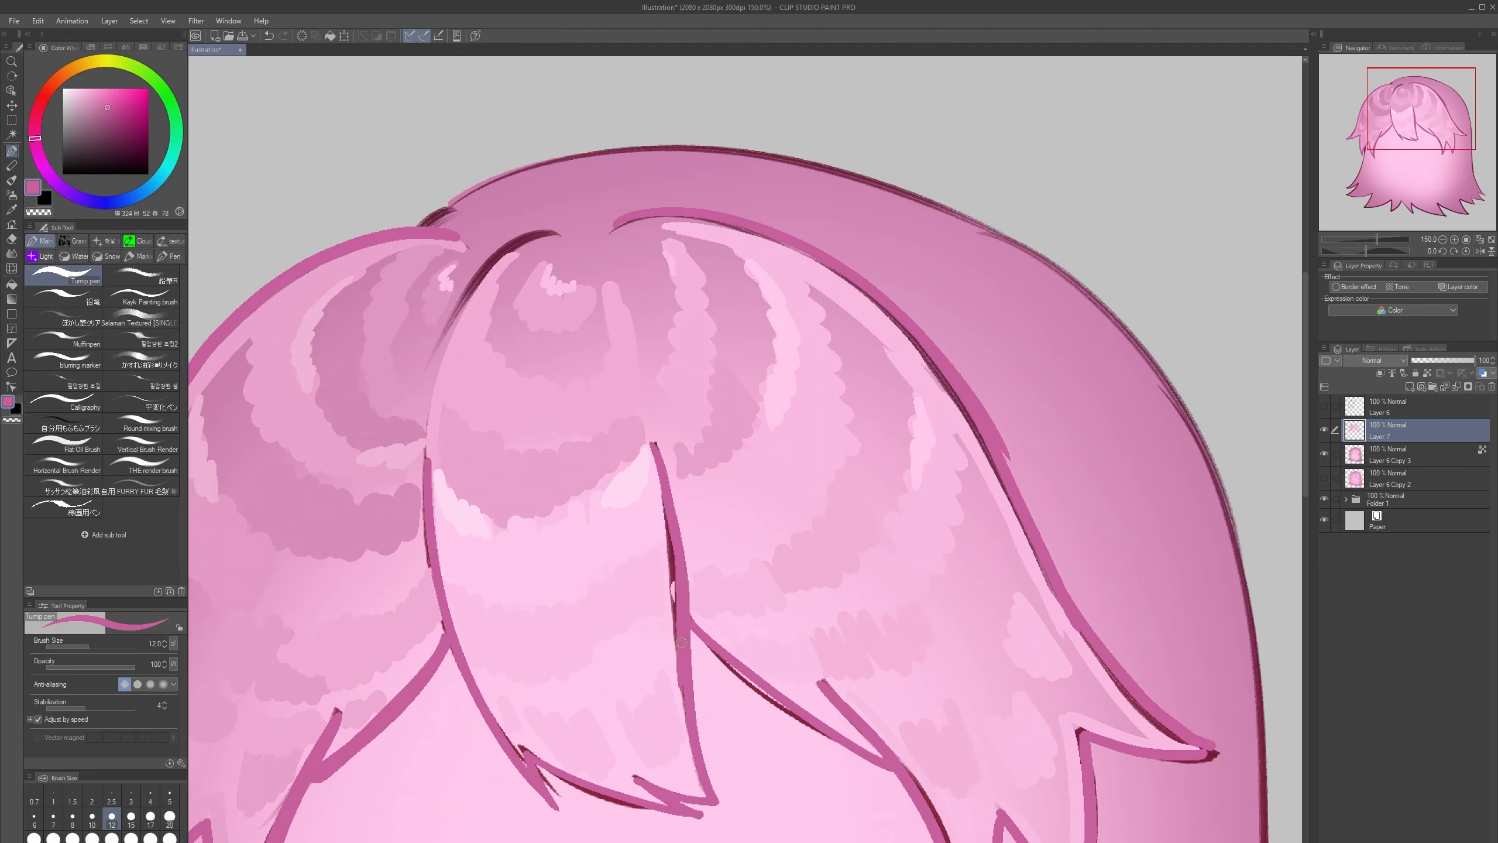
# - Retrace the curved parting line at the top of the center bangs in magenta-pink with brush size 12
pyautogui.scroll(-2, 741, 536)
pyautogui.moveTo(731, 519); pyautogui.dragTo(741, 406)
pyautogui.scroll(2, 670, 284)
pyautogui.moveTo(664, 285); pyautogui.dragTo(572, 373)
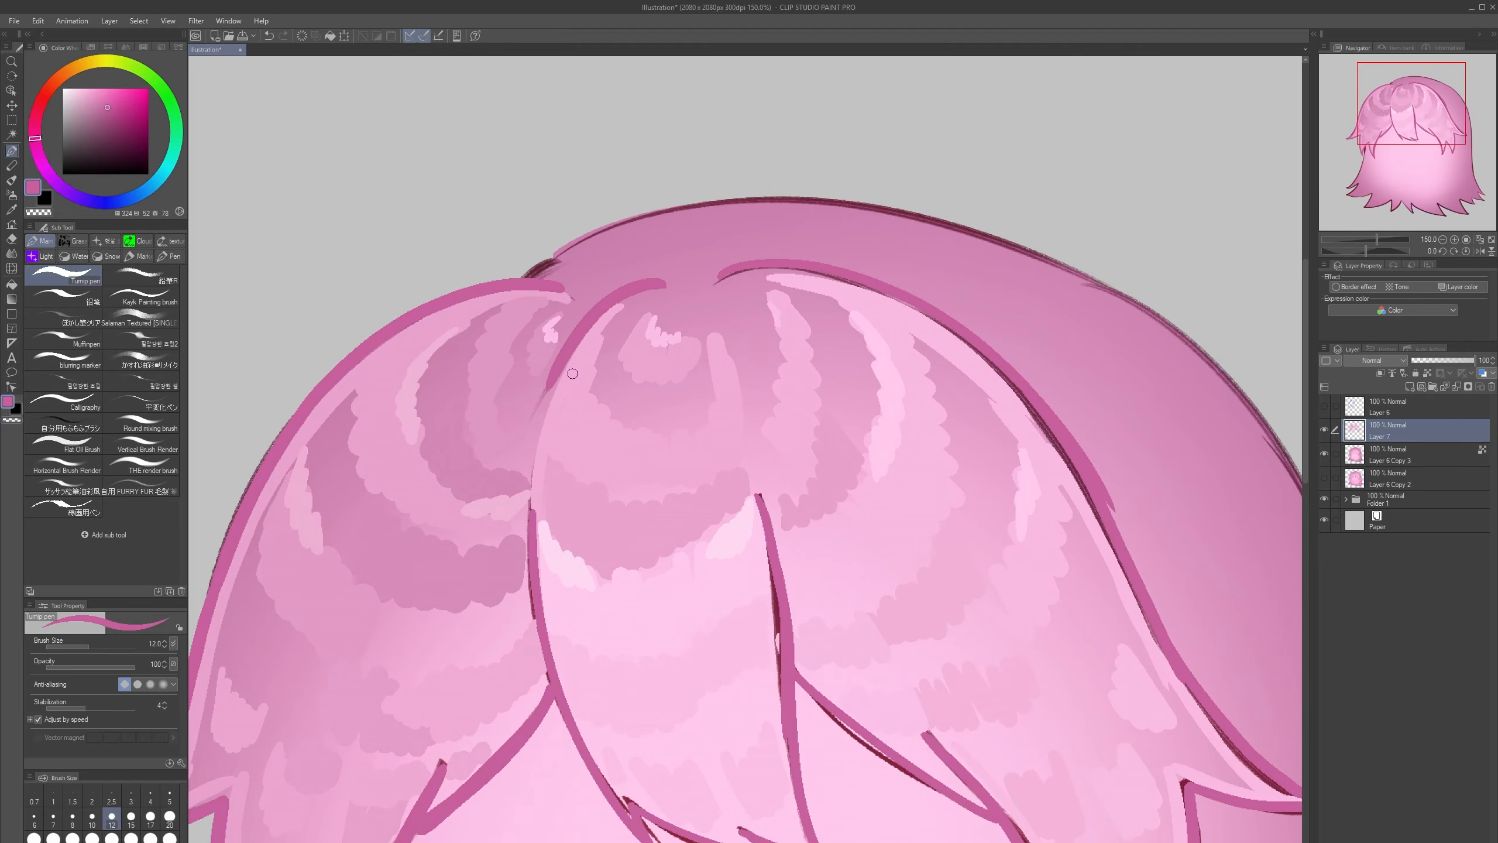
# - Pick a darker, duller magenta and shade the upper part of the center parting line with brush size 5
pyautogui.scroll(-4, 581, 367)
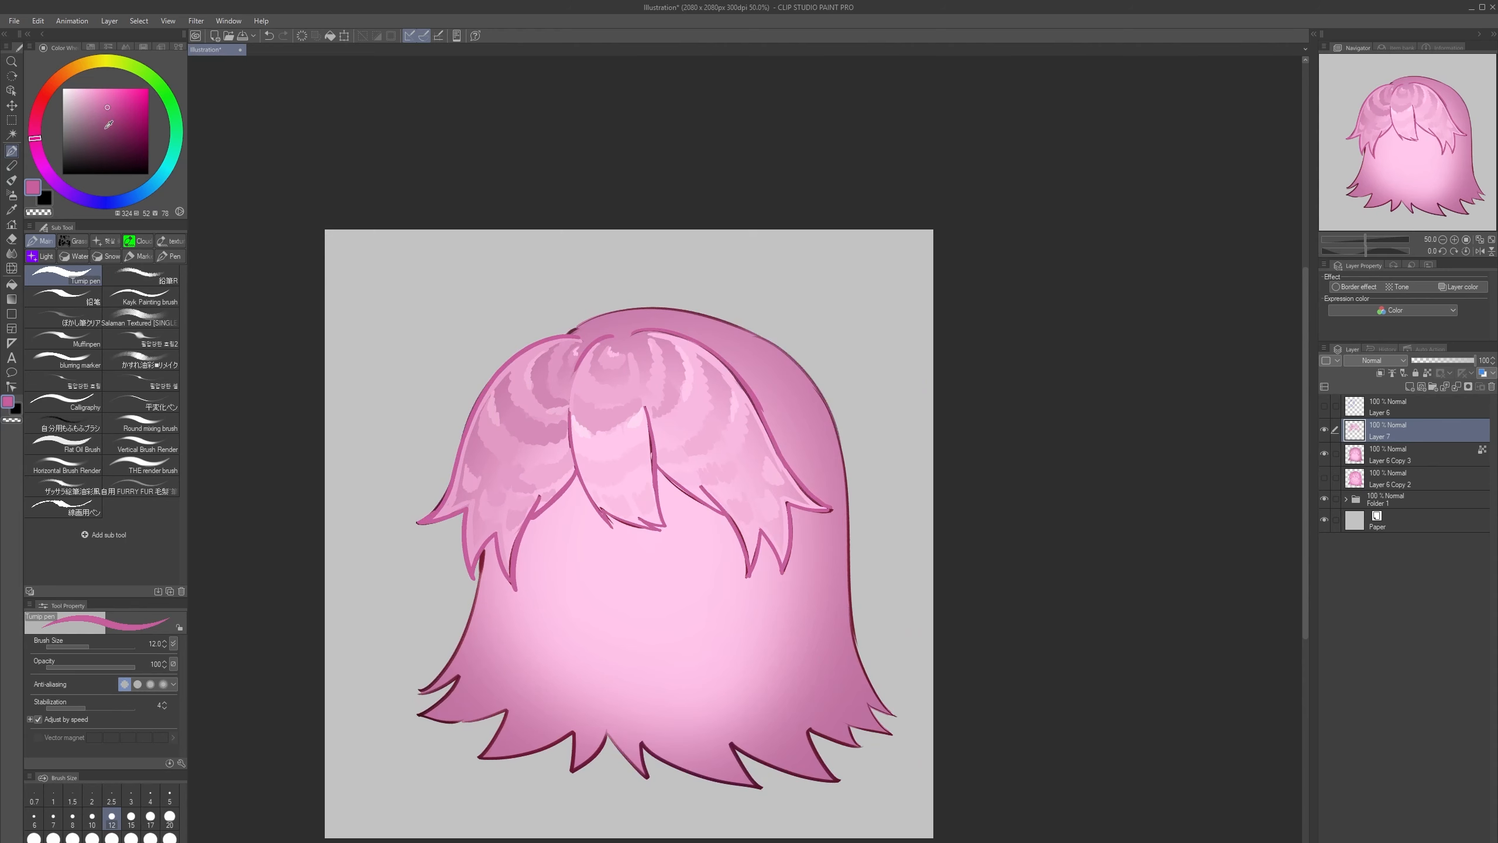
pyautogui.click(102, 126)
pyautogui.scroll(4, 590, 353)
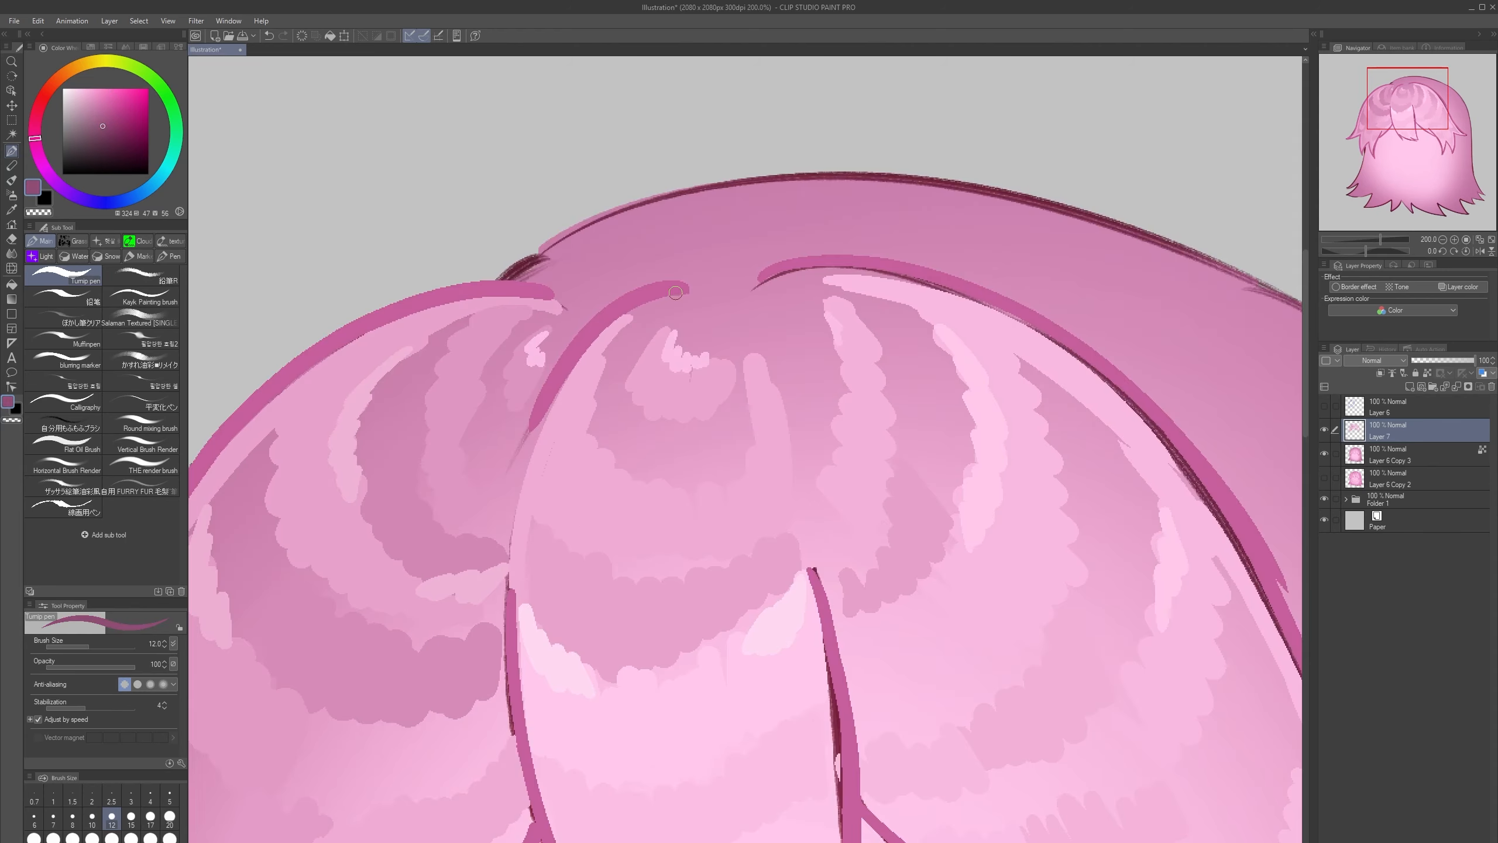
pyautogui.press('[')
pyautogui.press('[')
pyautogui.press('[')
pyautogui.press('[')
pyautogui.press('[')
pyautogui.moveTo(682, 283); pyautogui.dragTo(587, 324)
pyautogui.moveTo(674, 286); pyautogui.dragTo(568, 356)
# - Shade the crown ends of both side bangs' outlines and the left outer contour with dark magenta, brush size 5
pyautogui.moveTo(753, 288)
pyautogui.mouseDown()
pyautogui.moveTo(813, 255)
pyautogui.moveTo(1135, 270)
pyautogui.mouseUp()
pyautogui.press('h')
pyautogui.press('h')
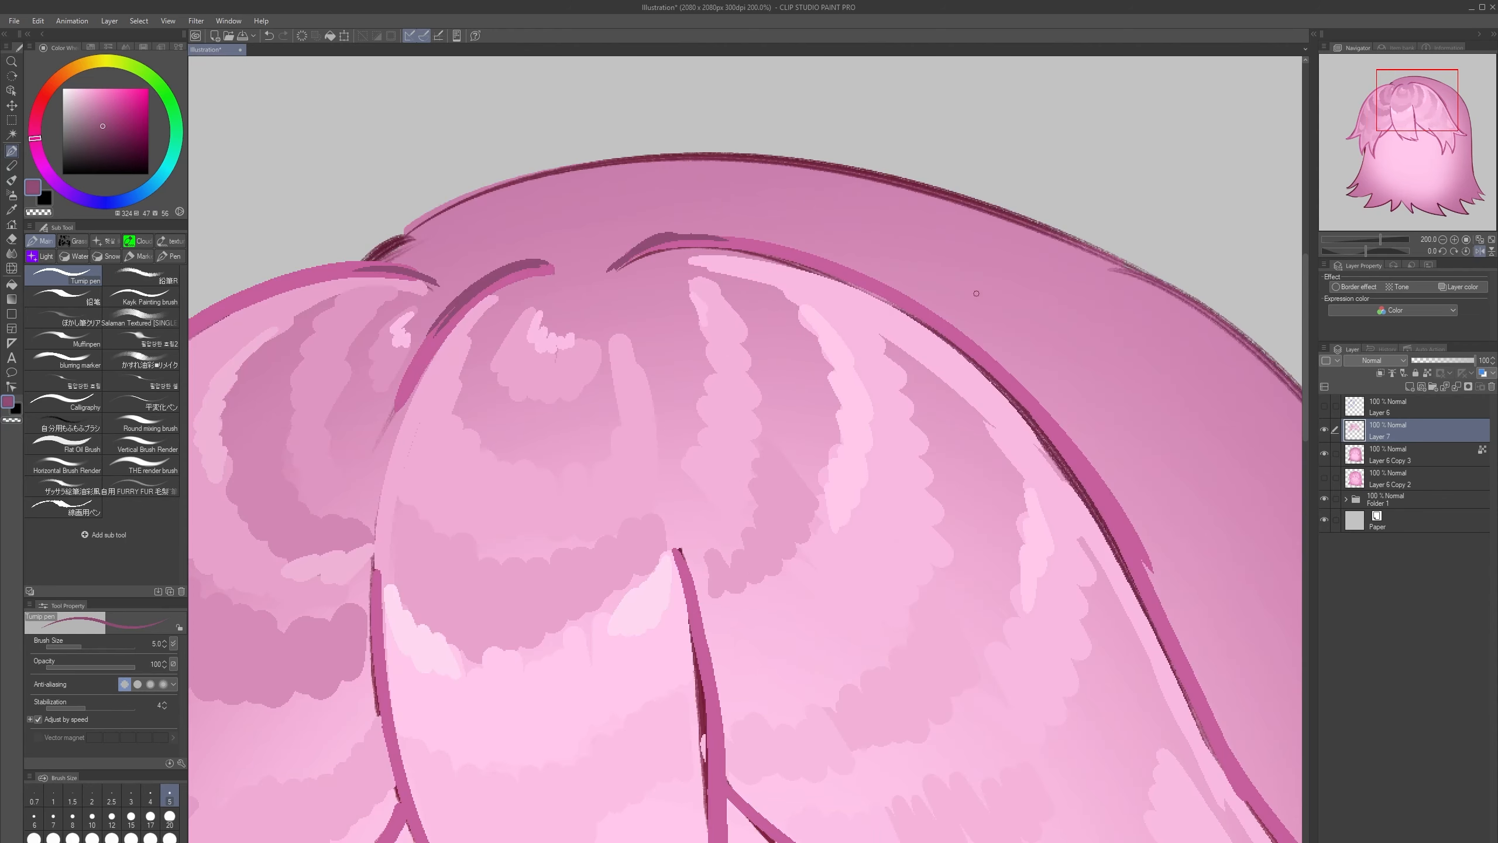
pyautogui.moveTo(551, 305); pyautogui.dragTo(1099, 174)
pyautogui.moveTo(786, 166); pyautogui.dragTo(577, 383)
pyautogui.moveTo(666, 259)
pyautogui.mouseDown()
pyautogui.moveTo(589, 336)
pyautogui.moveTo(526, 486)
pyautogui.mouseUp()
pyautogui.moveTo(666, 499)
pyautogui.mouseDown()
pyautogui.moveTo(696, 348)
pyautogui.moveTo(807, 142)
pyautogui.mouseUp()
# - Shade the junction where the left side bangs' inner strands overlap with dark magenta, brush size 5
pyautogui.moveTo(935, 465); pyautogui.dragTo(880, 565)
pyautogui.moveTo(934, 495); pyautogui.dragTo(877, 581)
pyautogui.moveTo(955, 513); pyautogui.dragTo(710, 486)
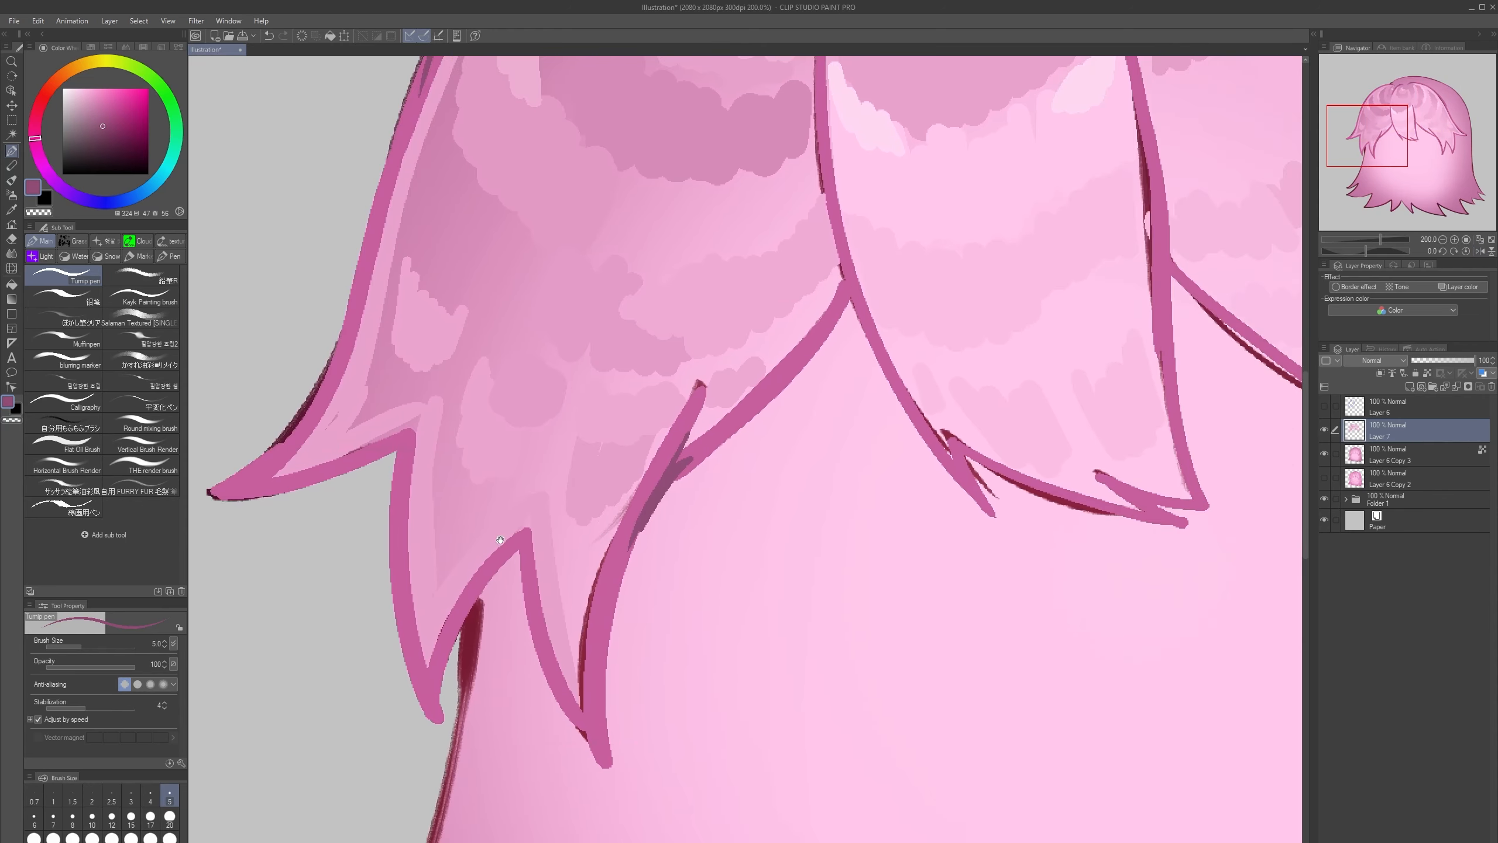
# - Add dark magenta accents to the notches along the center bangs' jagged bottom outline with brush size 5
pyautogui.moveTo(920, 472); pyautogui.dragTo(736, 450)
pyautogui.press('h')
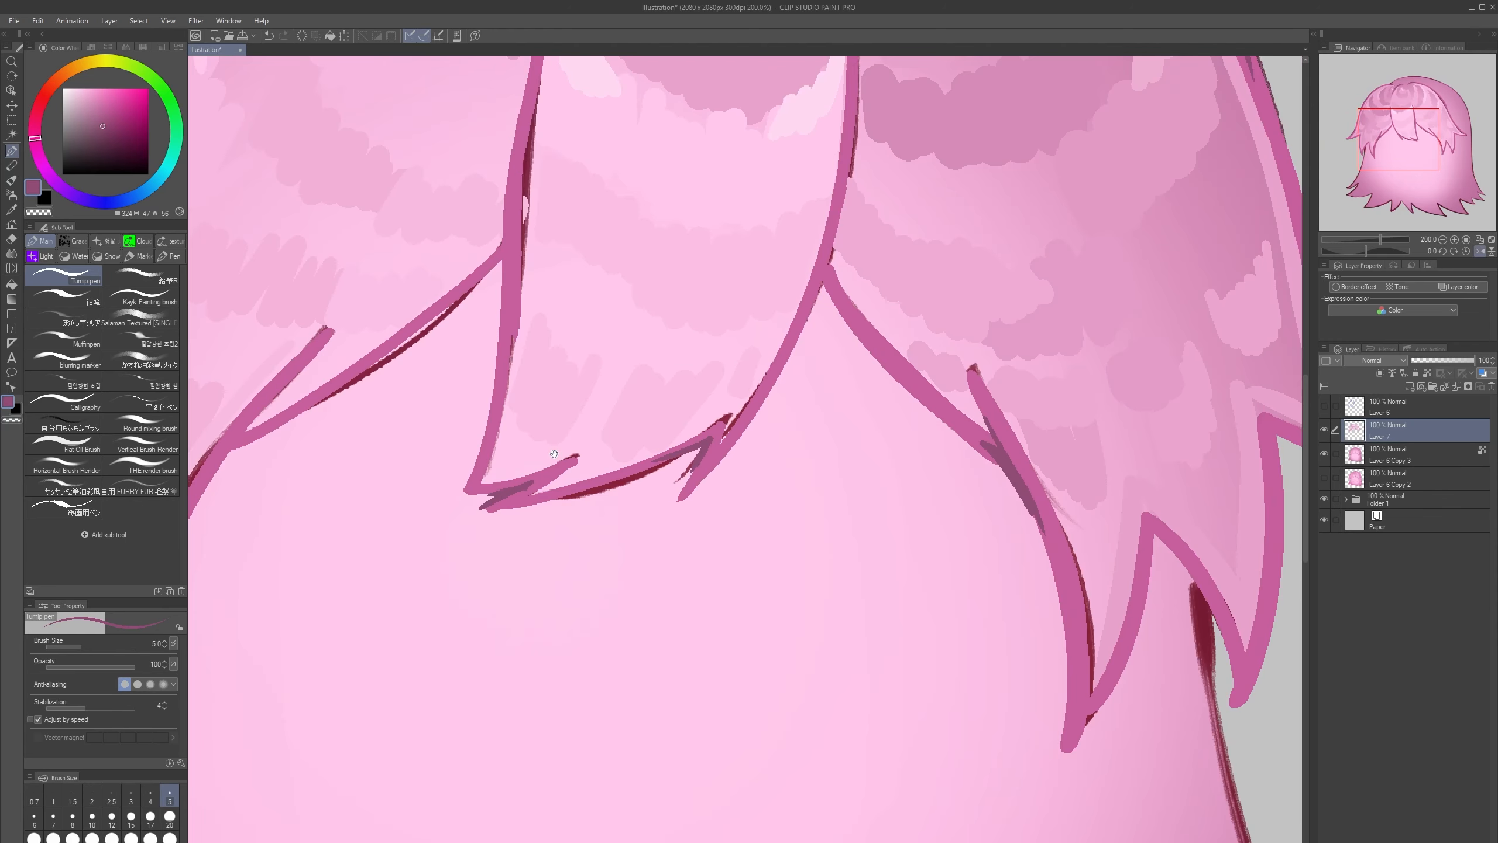
pyautogui.moveTo(554, 454); pyautogui.dragTo(676, 526)
pyautogui.moveTo(615, 397); pyautogui.dragTo(734, 345)
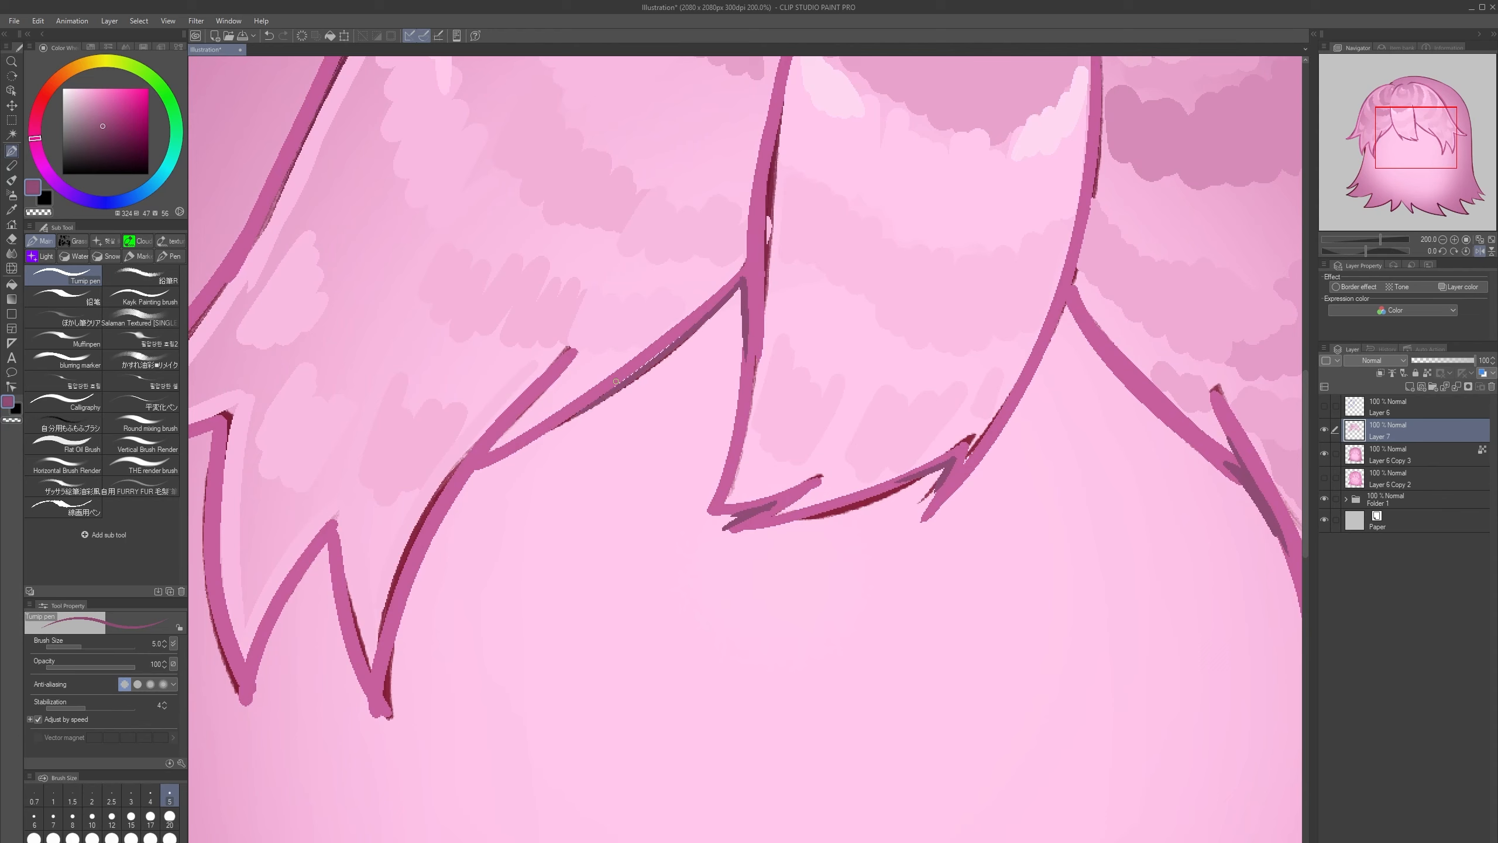
# - Shade the right side bangs' inner strand junction and outer tip outlines with dark magenta, brush size 5
pyautogui.moveTo(492, 455); pyautogui.dragTo(422, 562)
pyautogui.scroll(-2, 643, 362)
pyautogui.press('h')
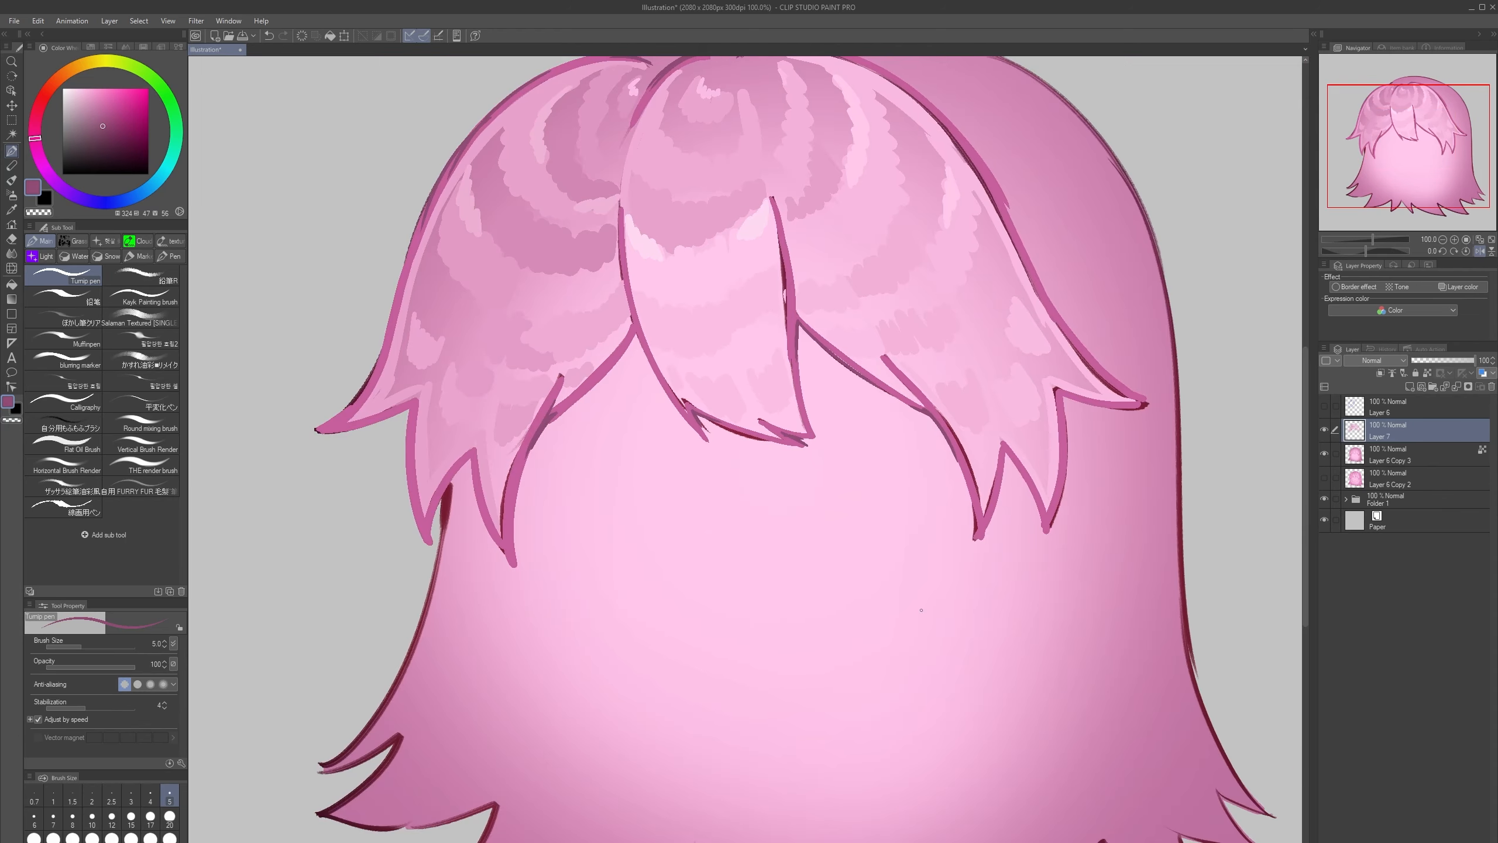
pyautogui.moveTo(1171, 501); pyautogui.dragTo(919, 584)
pyautogui.scroll(-3, 931, 584)
pyautogui.scroll(4, 908, 571)
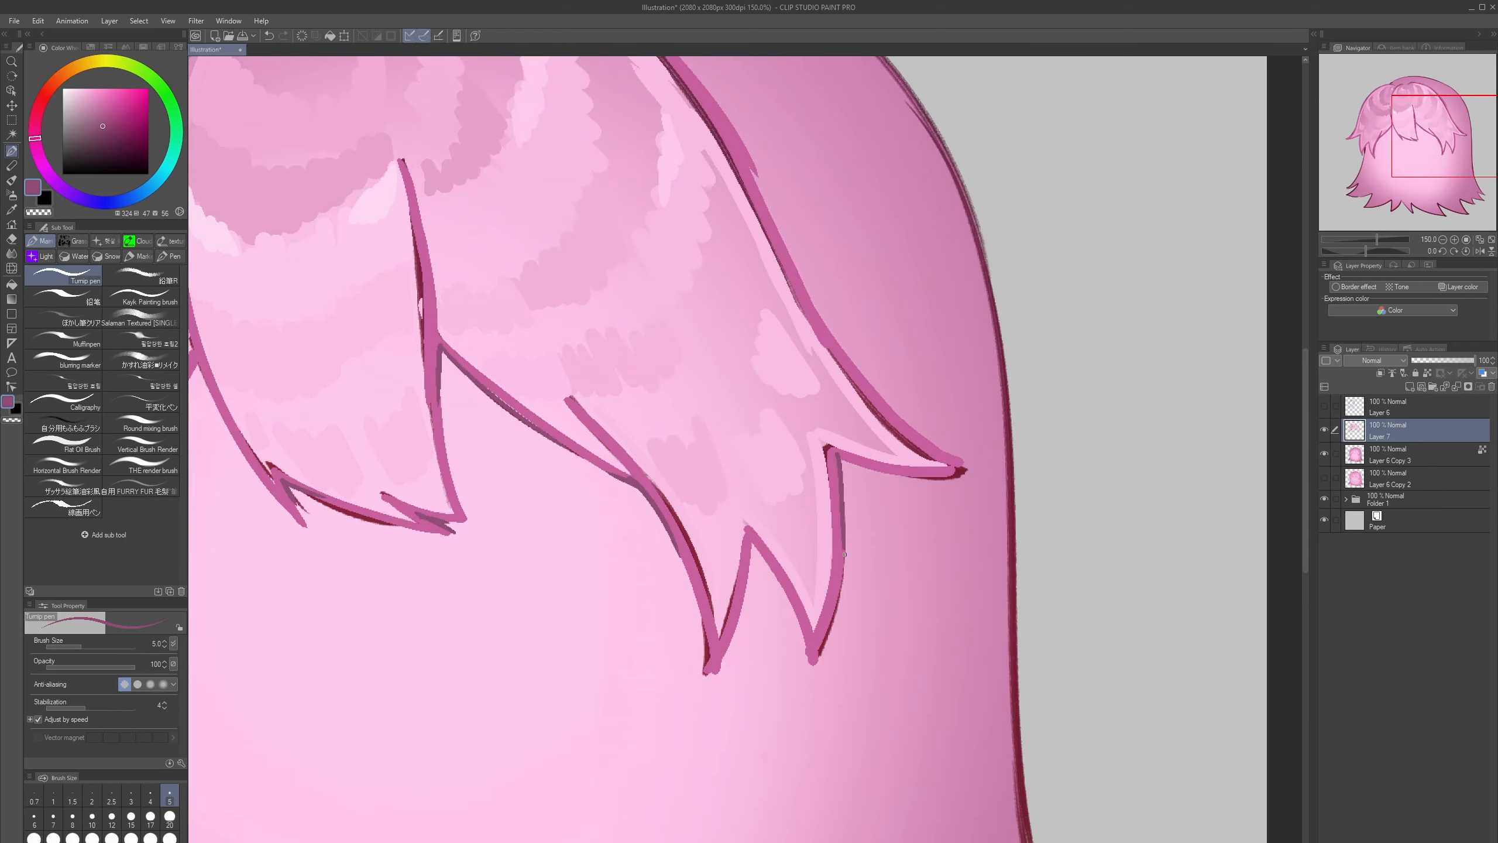
pyautogui.scroll(-3, 868, 466)
pyautogui.scroll(1, 813, 574)
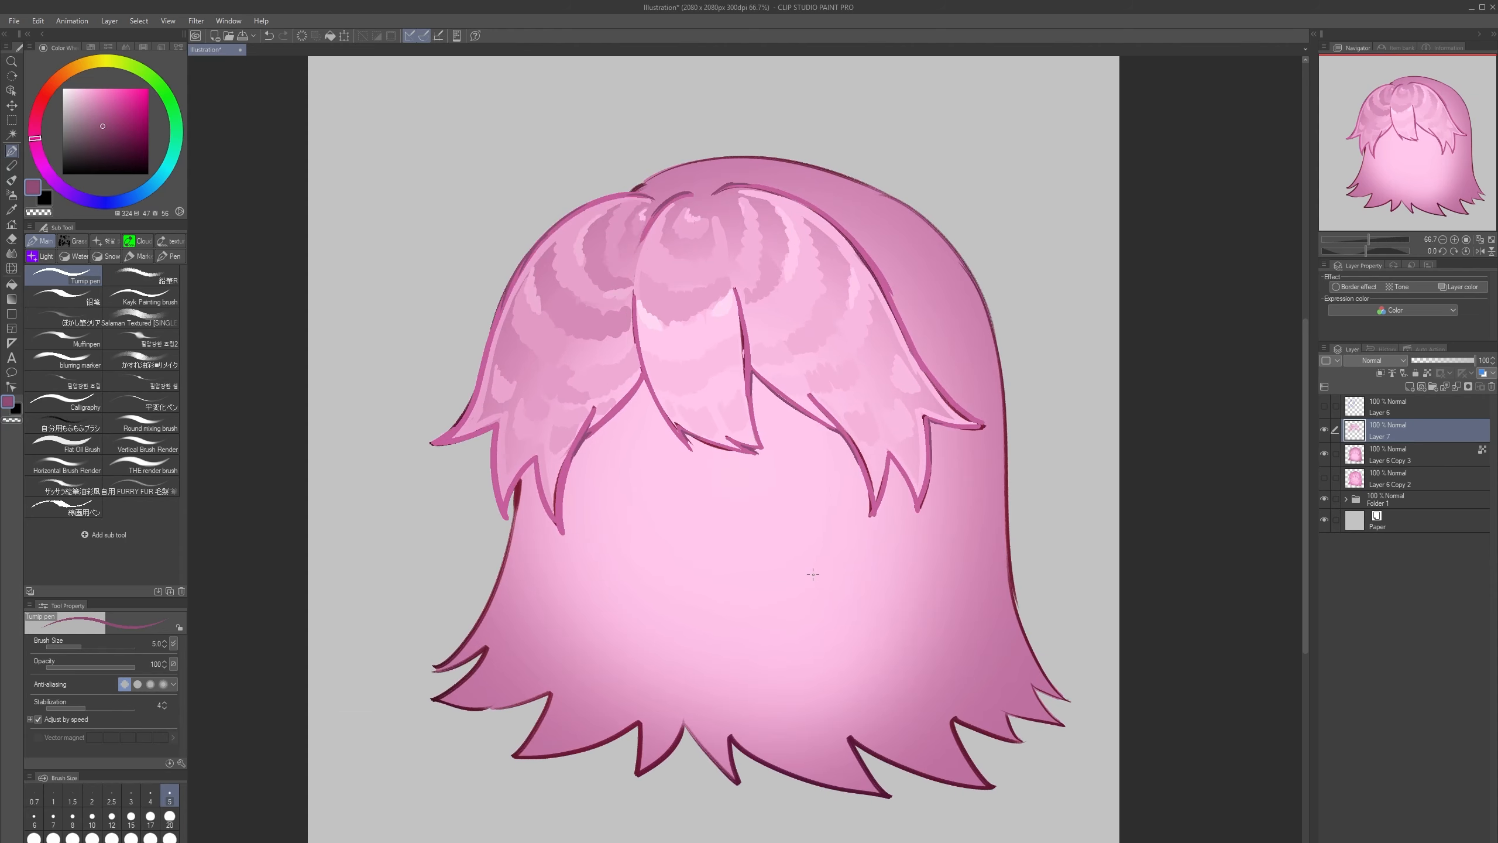
pyautogui.scroll(-2, 812, 574)
pyautogui.scroll(2, 650, 586)
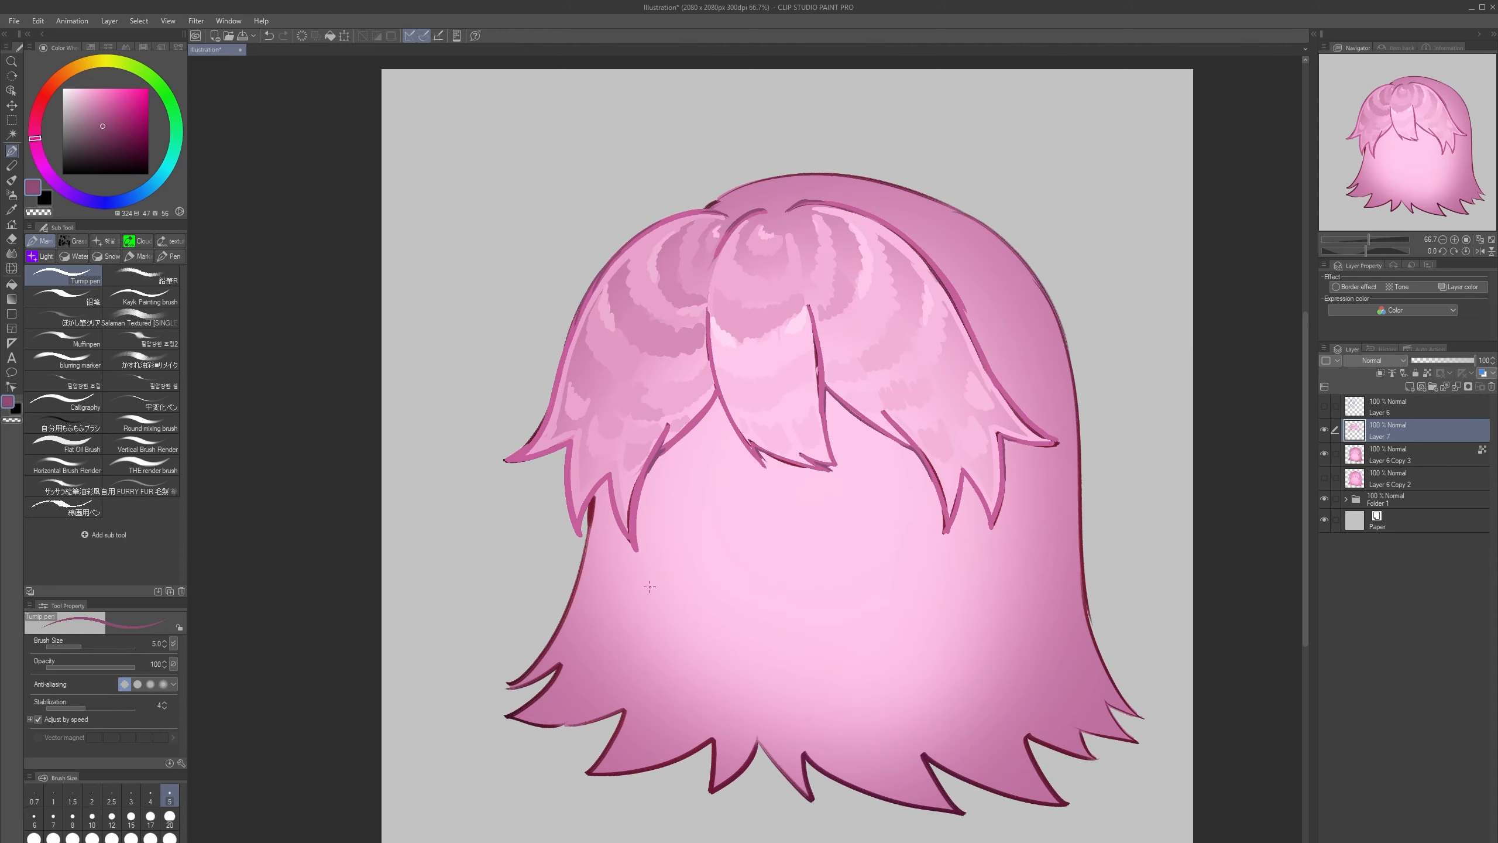
# - Sketch a small jagged light pink sample highlight above the head with brush size 5
pyautogui.scroll(3, 796, 220)
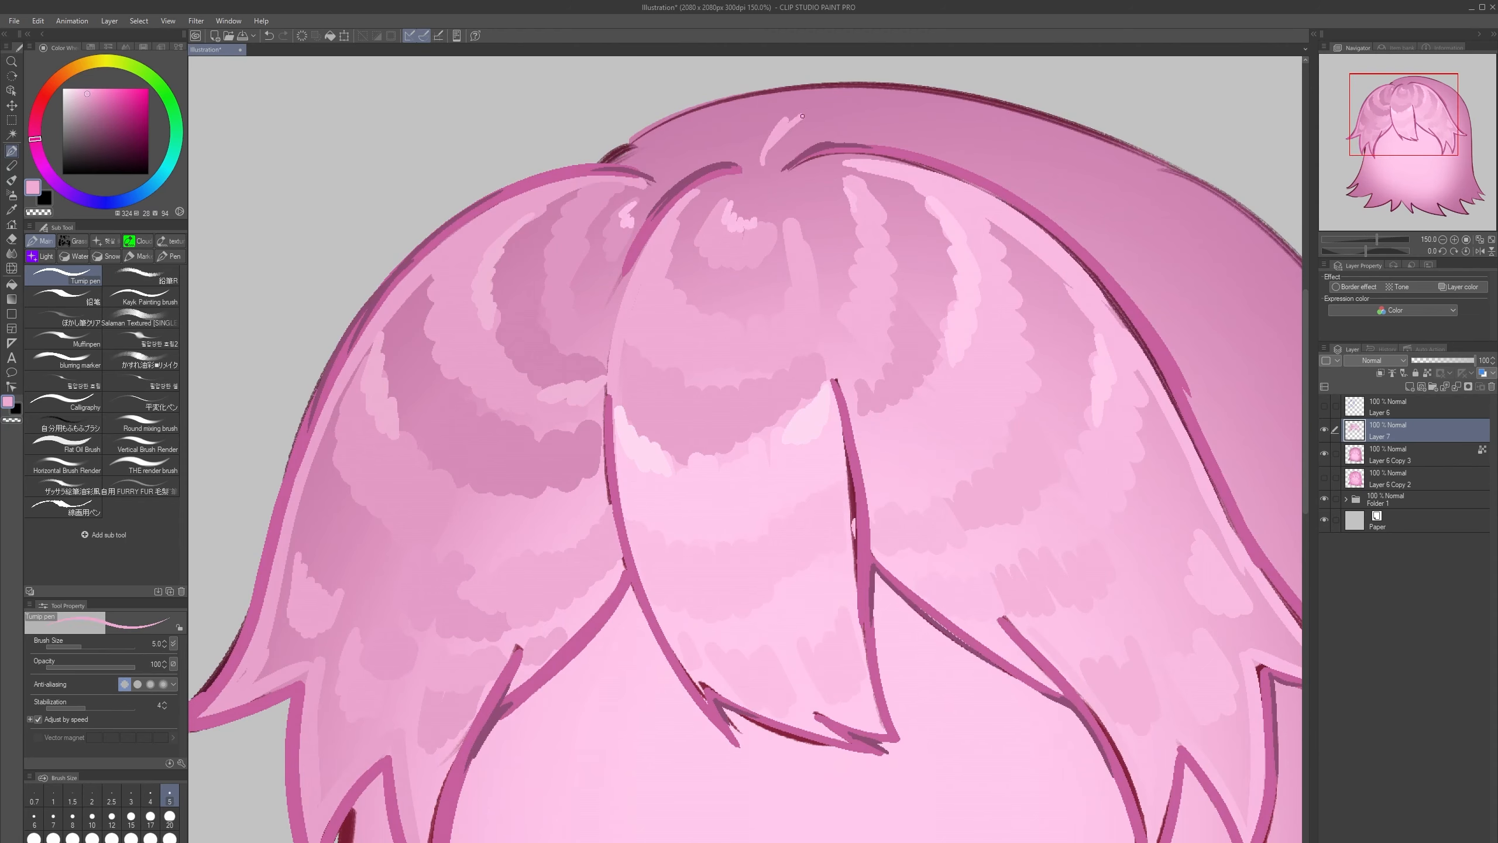
pyautogui.scroll(1, 842, 136)
pyautogui.scroll(2, 842, 136)
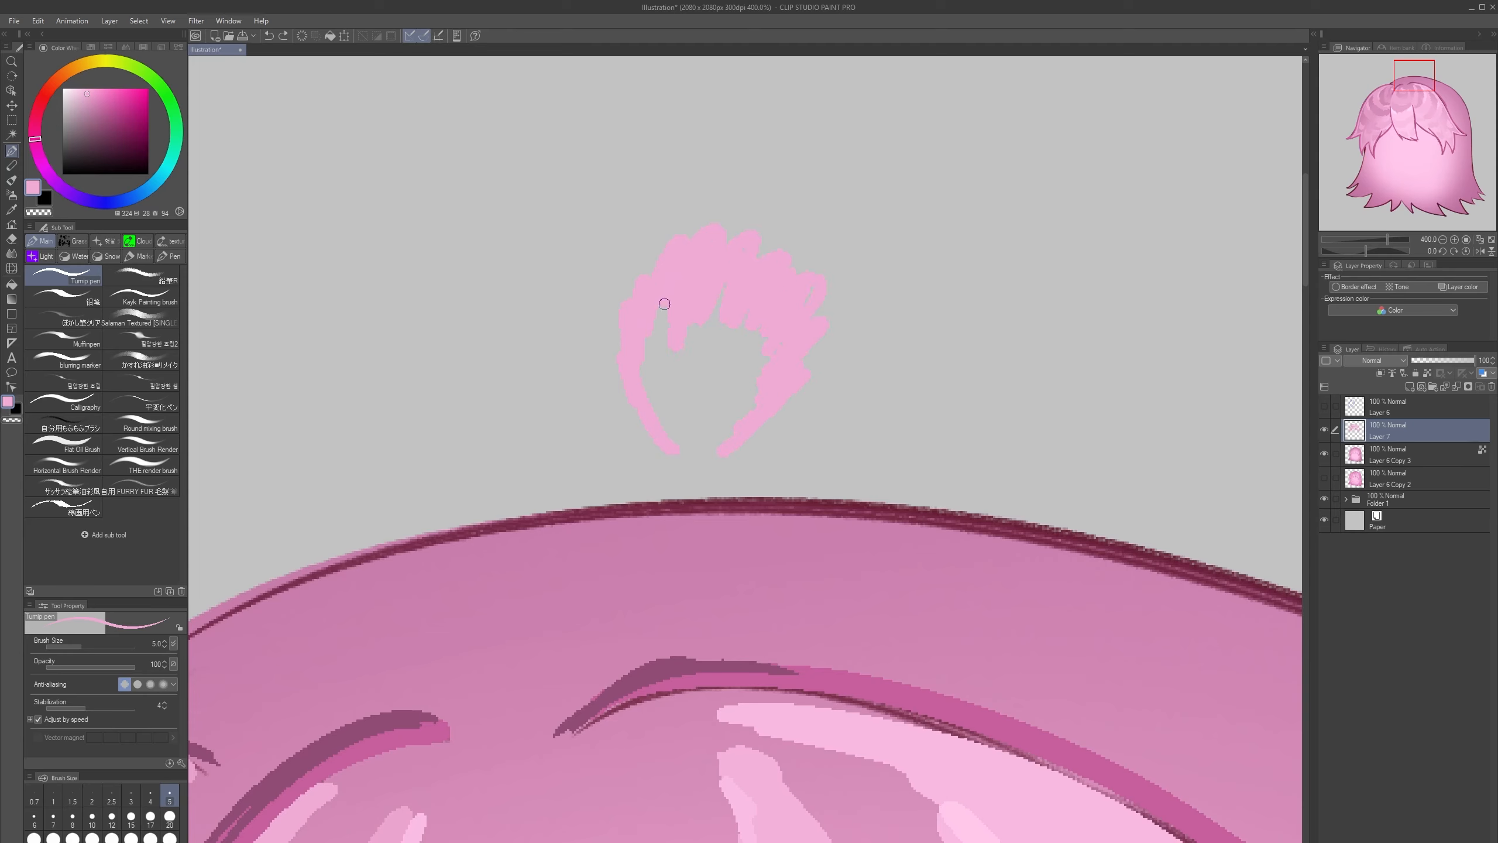
pyautogui.scroll(-2, 652, 385)
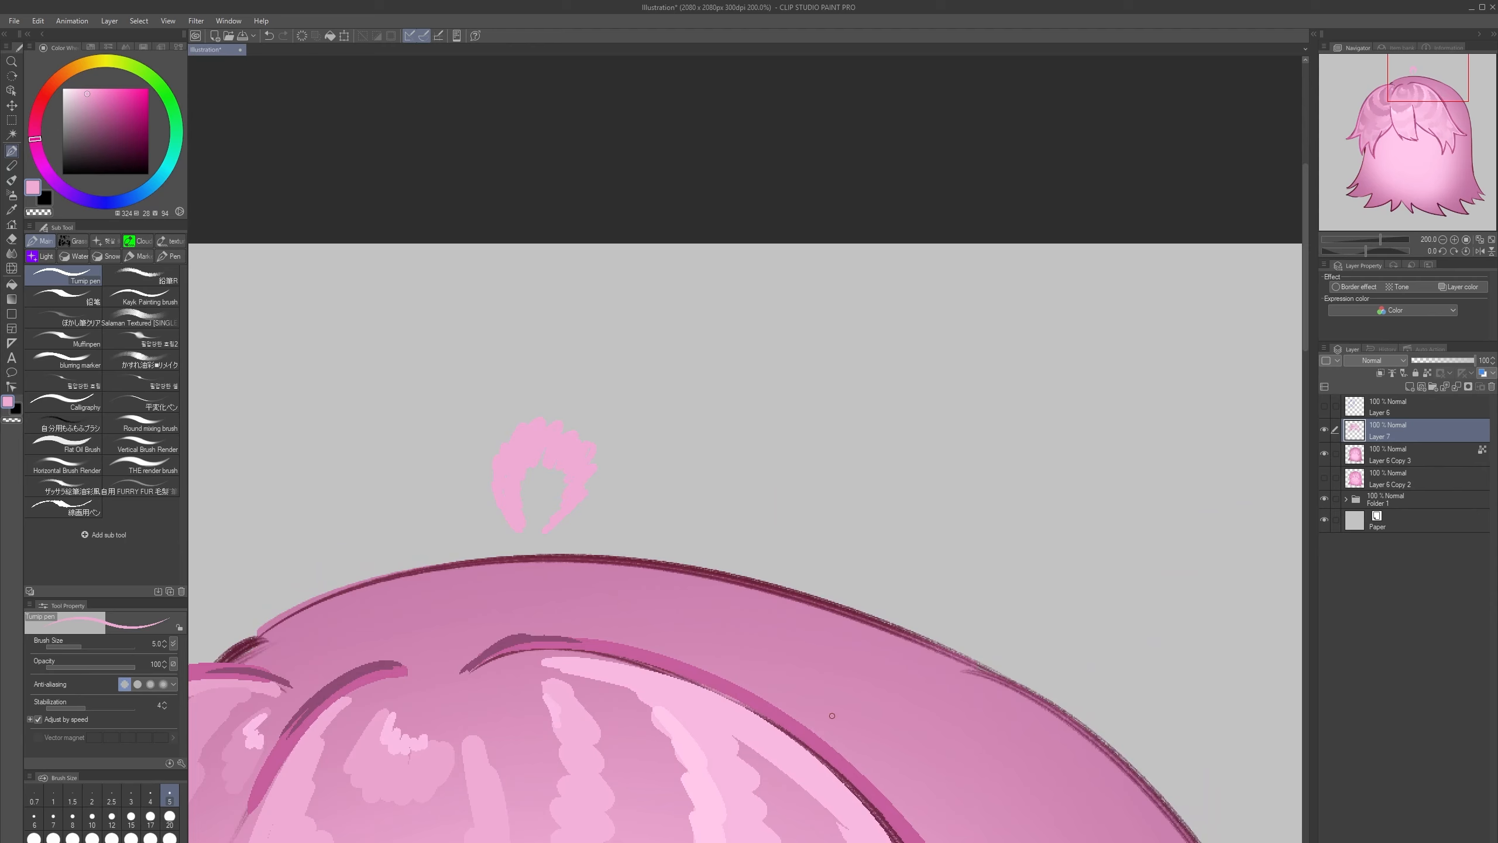
pyautogui.moveTo(720, 806); pyautogui.dragTo(877, 602)
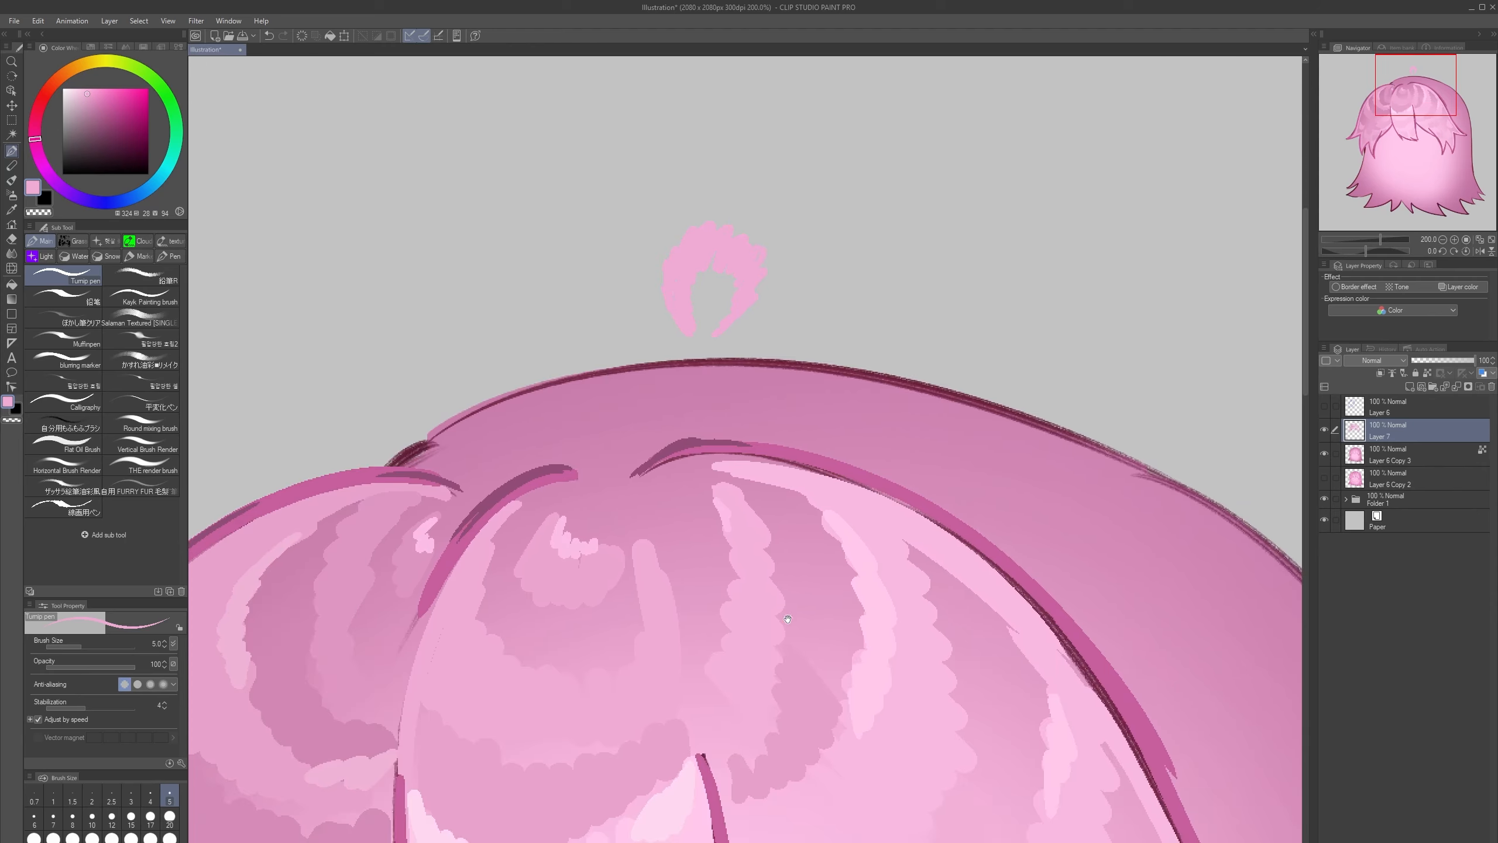
# - Sample a light pink from the center bangs and paint fine zigzag highlights behind the parting at the crown
pyautogui.scroll(2, 628, 457)
pyautogui.moveTo(536, 479)
pyautogui.mouseDown()
pyautogui.moveTo(573, 394)
pyautogui.moveTo(670, 385)
pyautogui.moveTo(541, 465)
pyautogui.moveTo(641, 371)
pyautogui.moveTo(658, 458)
pyautogui.moveTo(615, 490)
pyautogui.mouseUp()
pyautogui.hotkey('ctrl', 'z')
pyautogui.keyDown('alt'); pyautogui.click(565, 648); pyautogui.keyUp('alt')
pyautogui.press('h')
pyautogui.moveTo(884, 408); pyautogui.dragTo(479, 458)
pyautogui.moveTo(600, 506)
pyautogui.mouseDown()
pyautogui.moveTo(663, 443)
pyautogui.moveTo(698, 463)
pyautogui.moveTo(650, 522)
pyautogui.mouseUp()
pyautogui.press('h')
pyautogui.moveTo(909, 536); pyautogui.dragTo(809, 522)
# - Extend the fanned light pink zigzag highlights across the back hair above the parting with the fine brush
pyautogui.moveTo(635, 486)
pyautogui.mouseDown()
pyautogui.moveTo(584, 518)
pyautogui.moveTo(601, 524)
pyautogui.mouseUp()
pyautogui.moveTo(616, 487)
pyautogui.mouseDown()
pyautogui.moveTo(617, 464)
pyautogui.moveTo(571, 453)
pyautogui.mouseUp()
pyautogui.moveTo(869, 401)
pyautogui.mouseDown()
pyautogui.moveTo(677, 457)
pyautogui.moveTo(798, 403)
pyautogui.moveTo(674, 462)
pyautogui.mouseUp()
pyautogui.press('h')
pyautogui.moveTo(930, 429); pyautogui.dragTo(768, 462)
pyautogui.moveTo(725, 509); pyautogui.dragTo(789, 476)
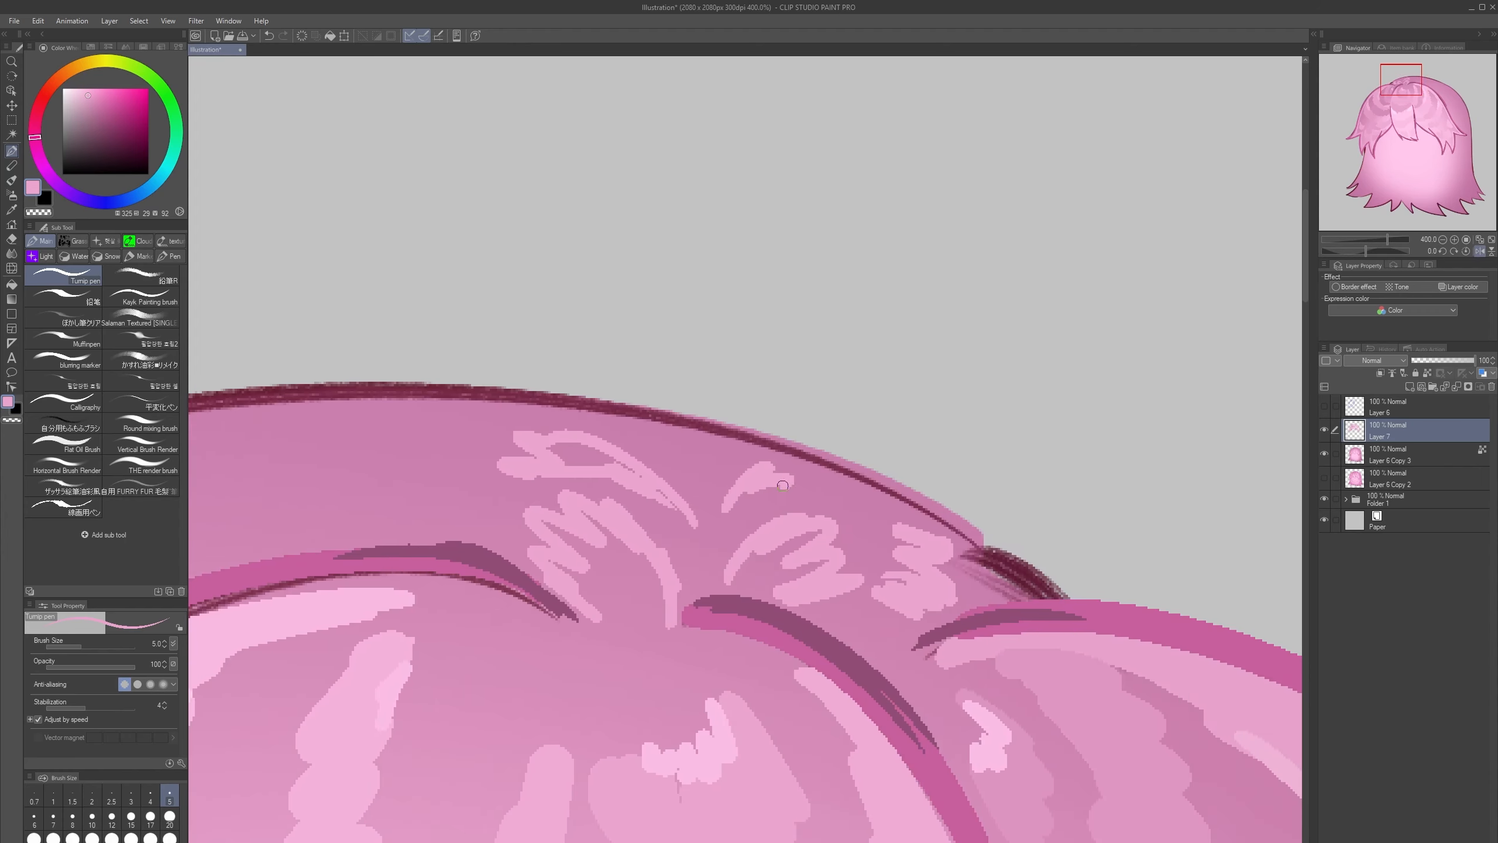
# - Sample a mid pink from the hair and dab it behind the parting at the crown with brush size 15
pyautogui.scroll(-4, 826, 456)
pyautogui.press('h')
pyautogui.scroll(-3, 858, 430)
pyautogui.scroll(5, 819, 450)
pyautogui.scroll(-1, 819, 449)
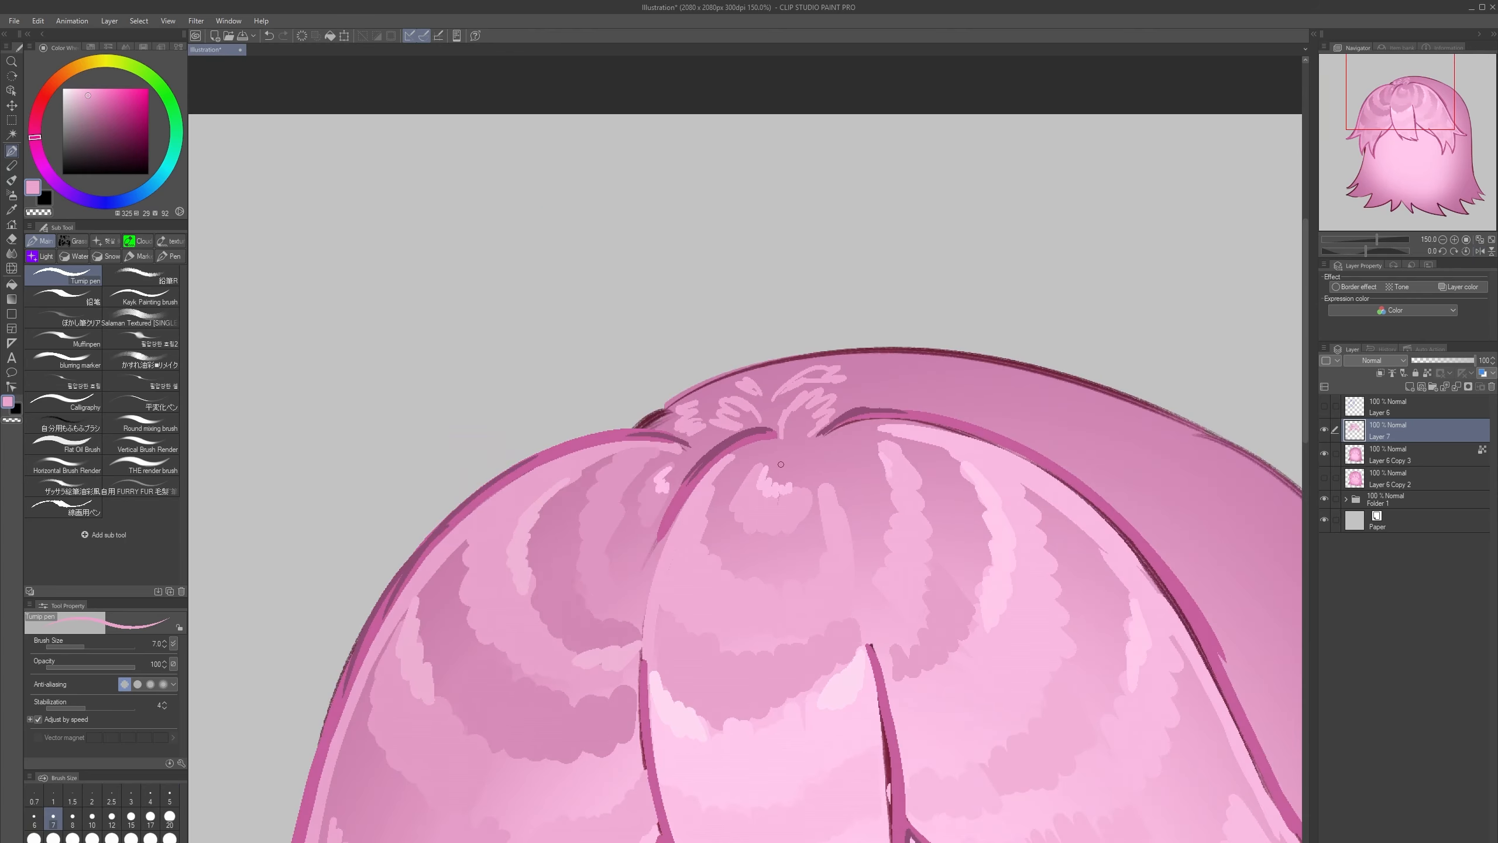
pyautogui.press(']')
pyautogui.press(']')
pyautogui.press(']')
pyautogui.press(']')
pyautogui.press(']')
pyautogui.press(']')
pyautogui.hotkey('ctrl', 'z')
pyautogui.moveTo(802, 425)
pyautogui.mouseDown()
pyautogui.moveTo(762, 418)
pyautogui.moveTo(771, 465)
pyautogui.mouseUp()
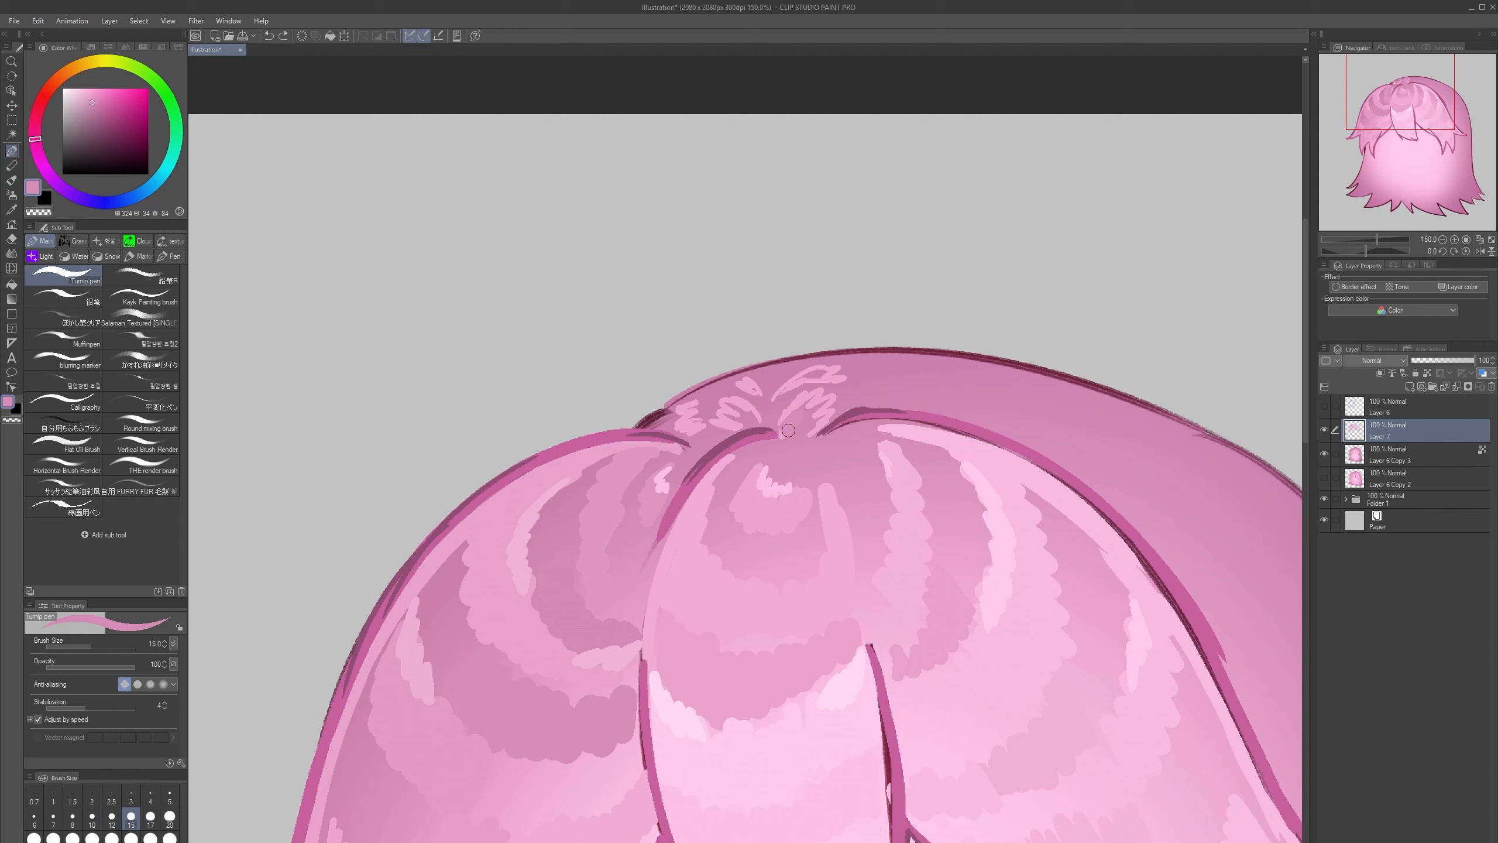
pyautogui.keyDown('alt'); pyautogui.click(815, 491); pyautogui.keyUp('alt')
pyautogui.press('h')
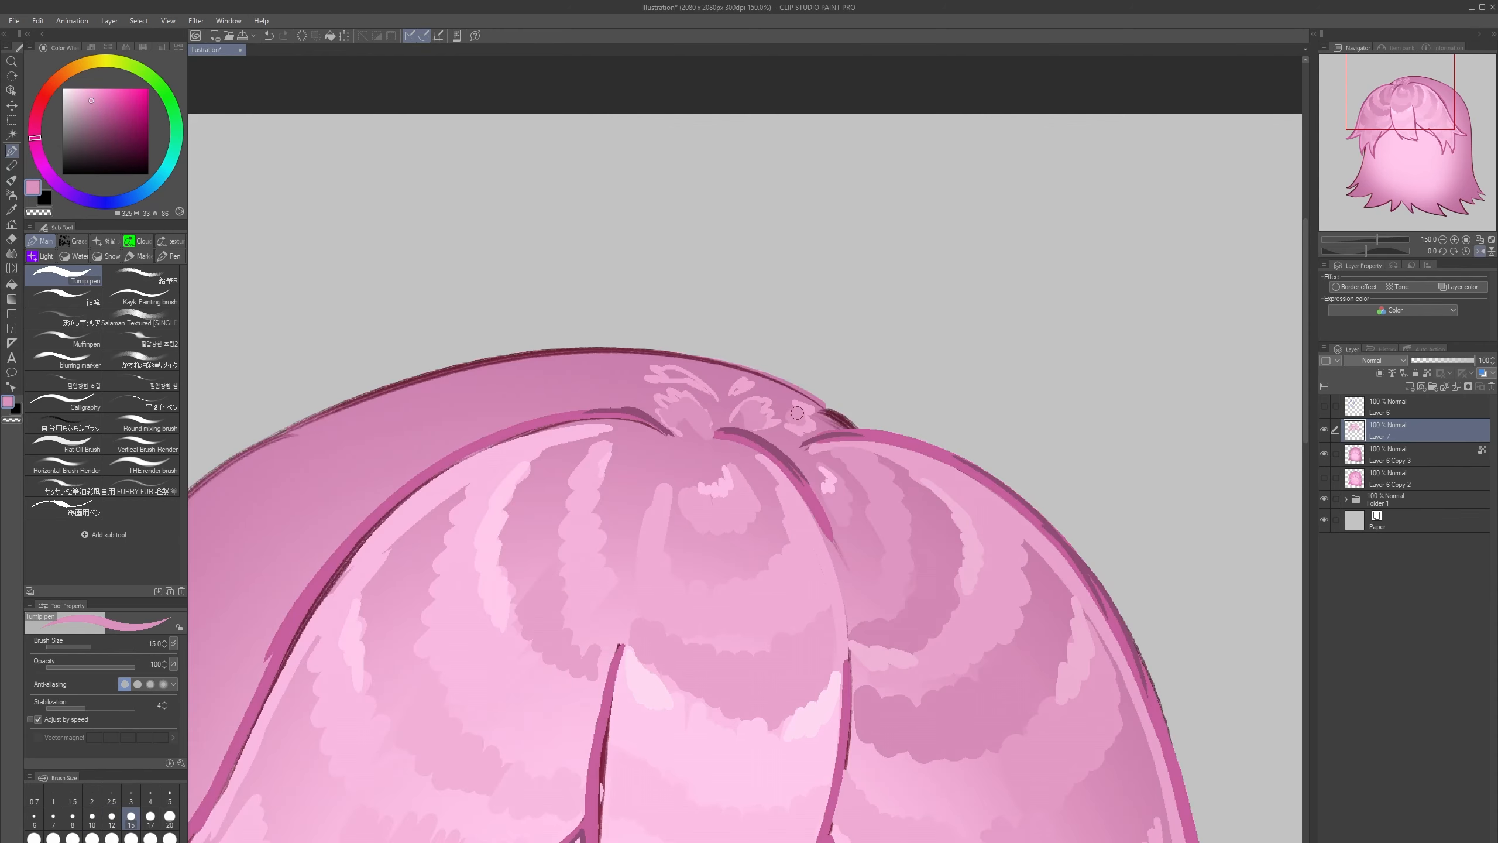
pyautogui.press('h')
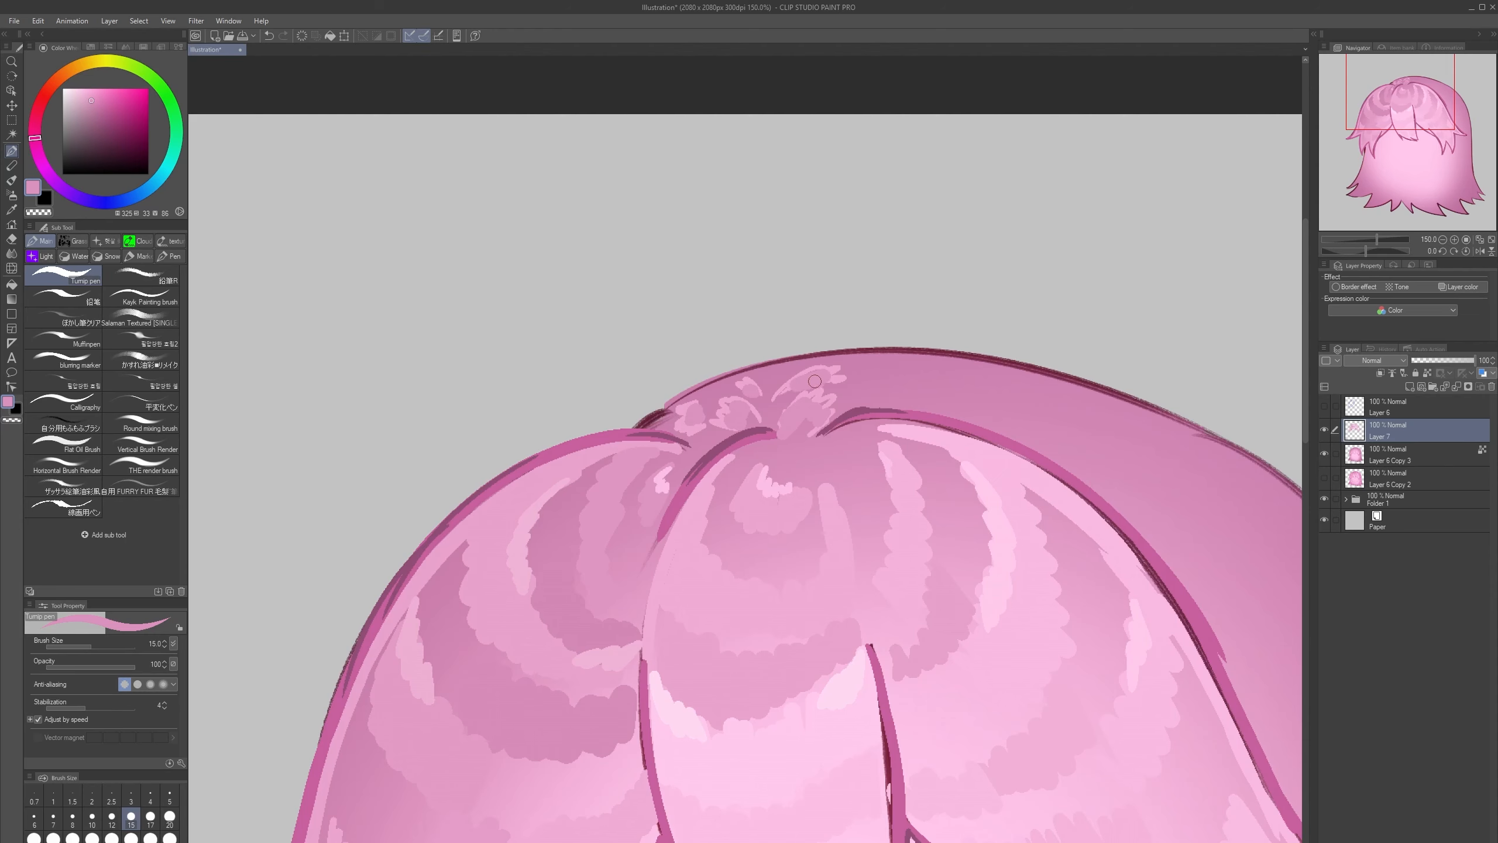
# - Paint soft mid-pink jagged patches along the upper back hair beside the bangs with brush size 15
pyautogui.scroll(-4, 946, 315)
pyautogui.press('h')
pyautogui.moveTo(946, 315); pyautogui.dragTo(1224, 376)
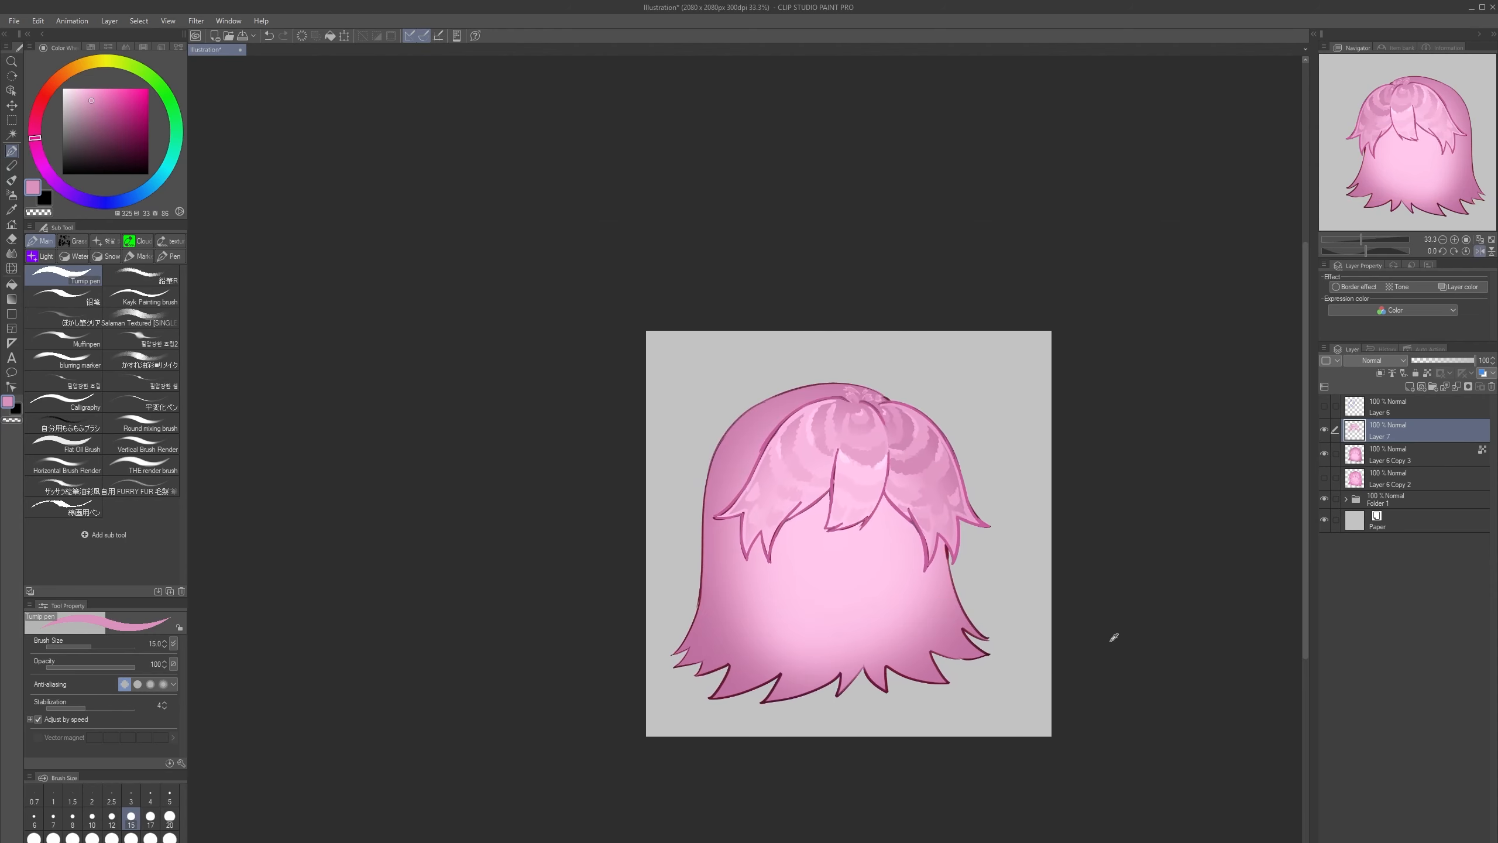
pyautogui.scroll(3, 805, 376)
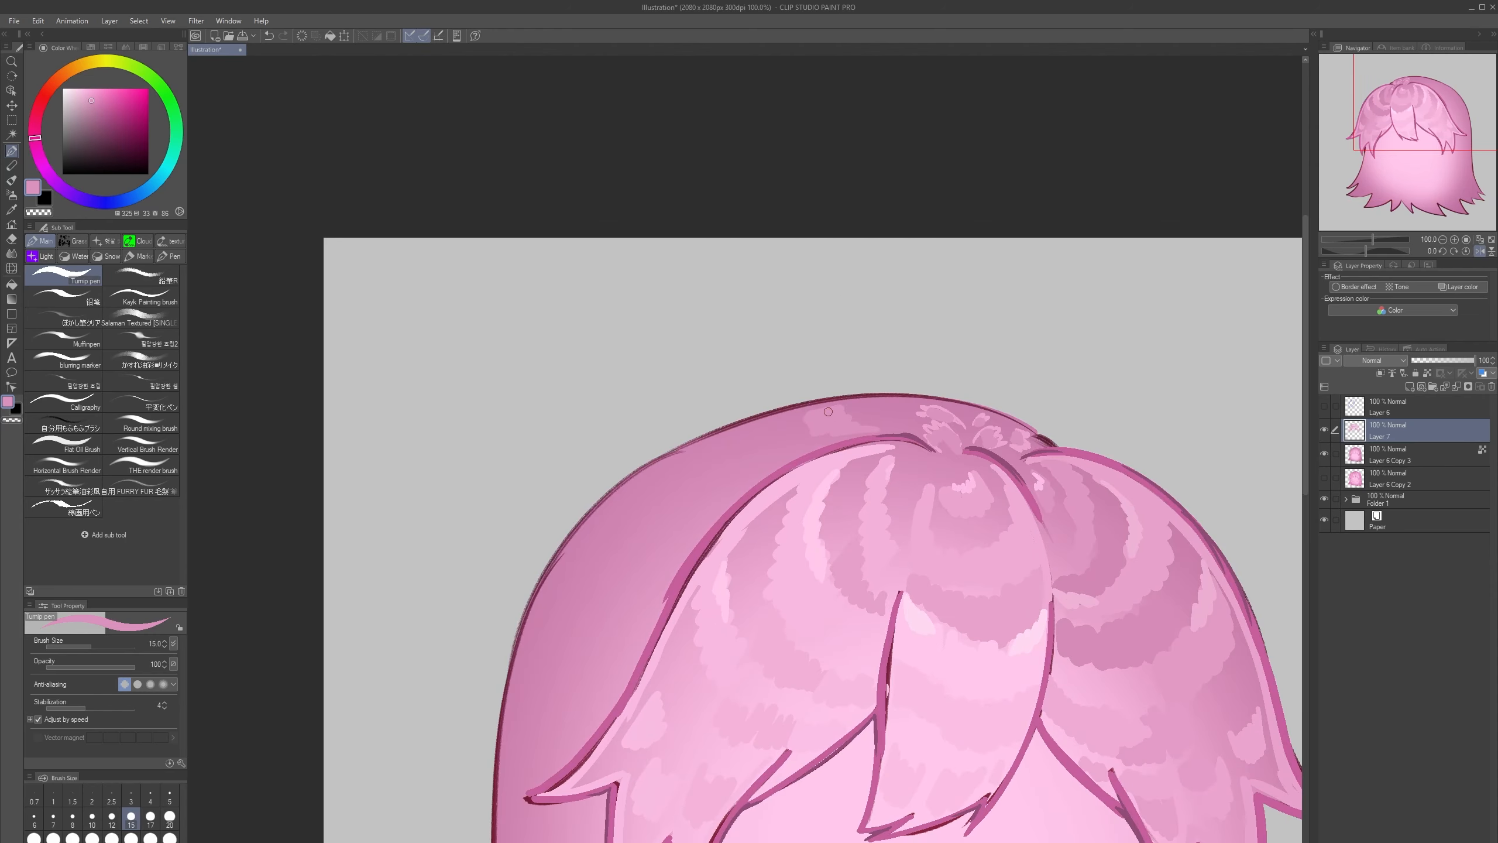
pyautogui.moveTo(727, 471)
pyautogui.mouseDown()
pyautogui.moveTo(651, 488)
pyautogui.moveTo(704, 458)
pyautogui.mouseUp()
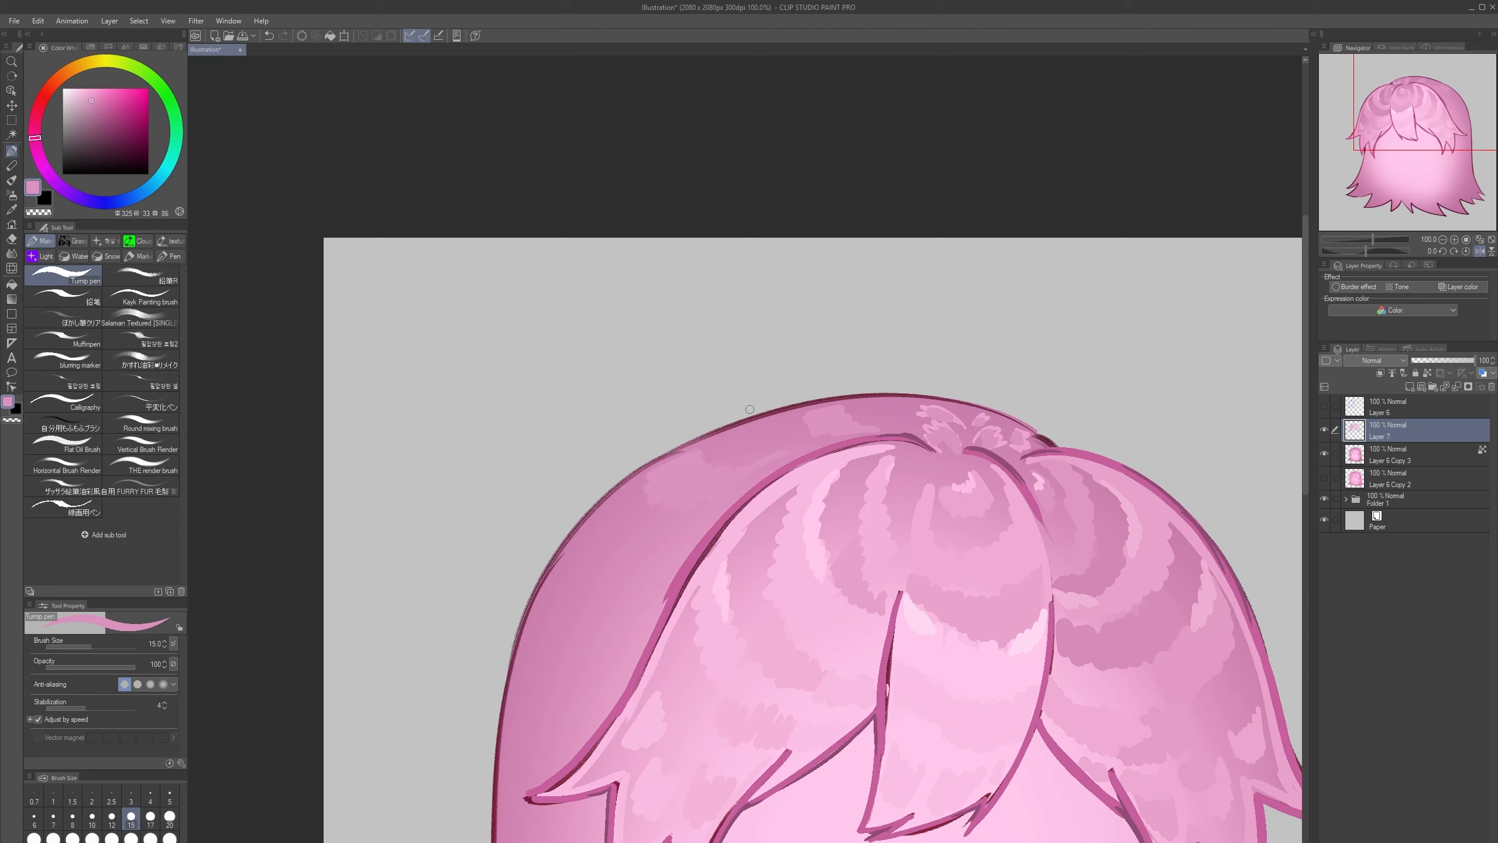
pyautogui.moveTo(601, 550); pyautogui.dragTo(593, 610)
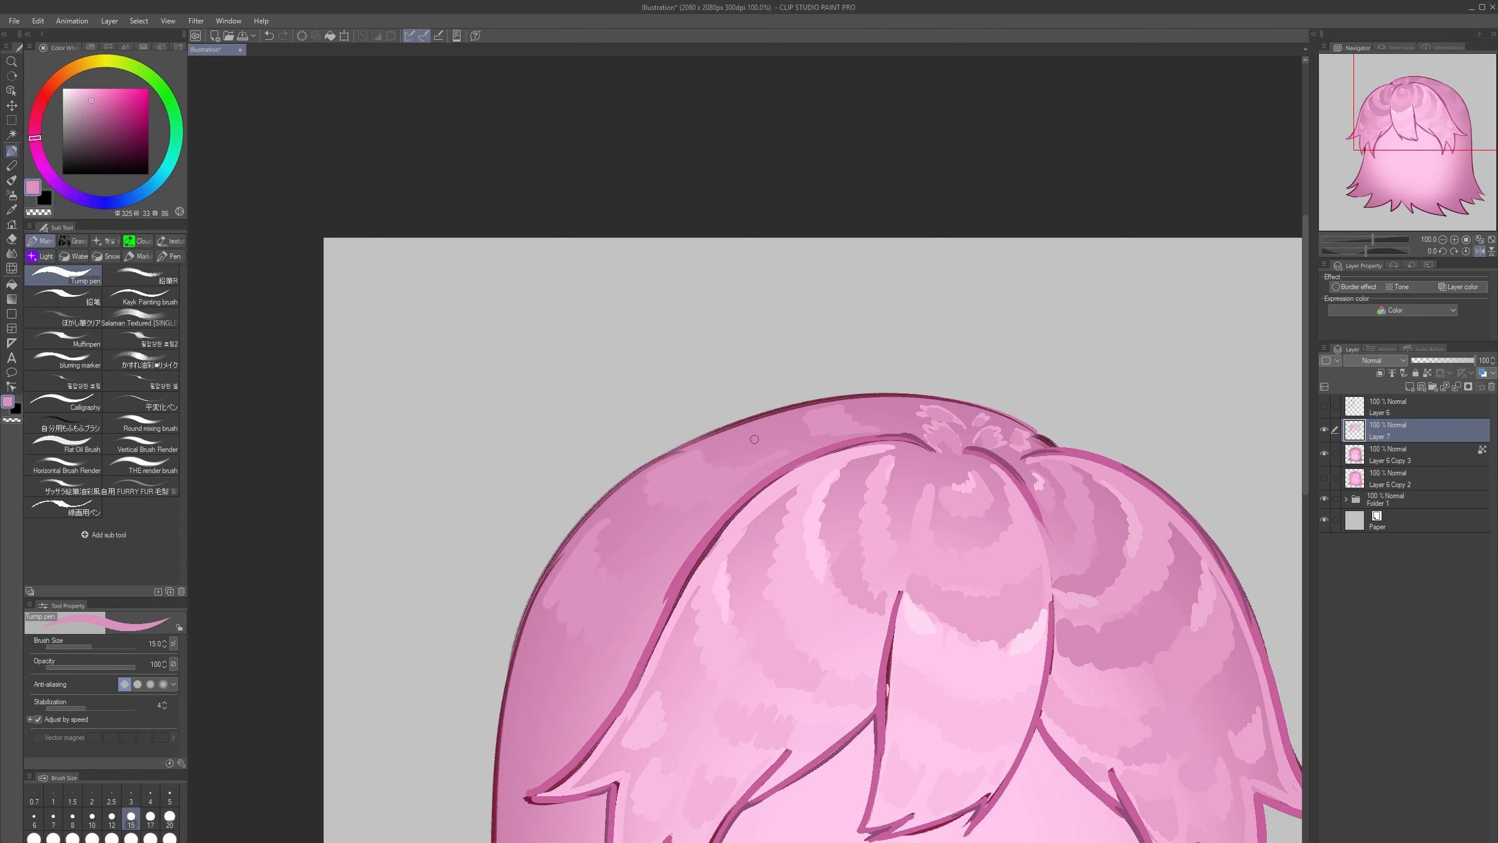
# - Paint a thin mid-pink rim strip along the long outer edge of the back hair, just inside the outline
pyautogui.moveTo(830, 409)
pyautogui.mouseDown()
pyautogui.moveTo(585, 527)
pyautogui.moveTo(773, 420)
pyautogui.moveTo(601, 516)
pyautogui.moveTo(517, 677)
pyautogui.mouseUp()
pyautogui.hotkey('ctrl', 'z')
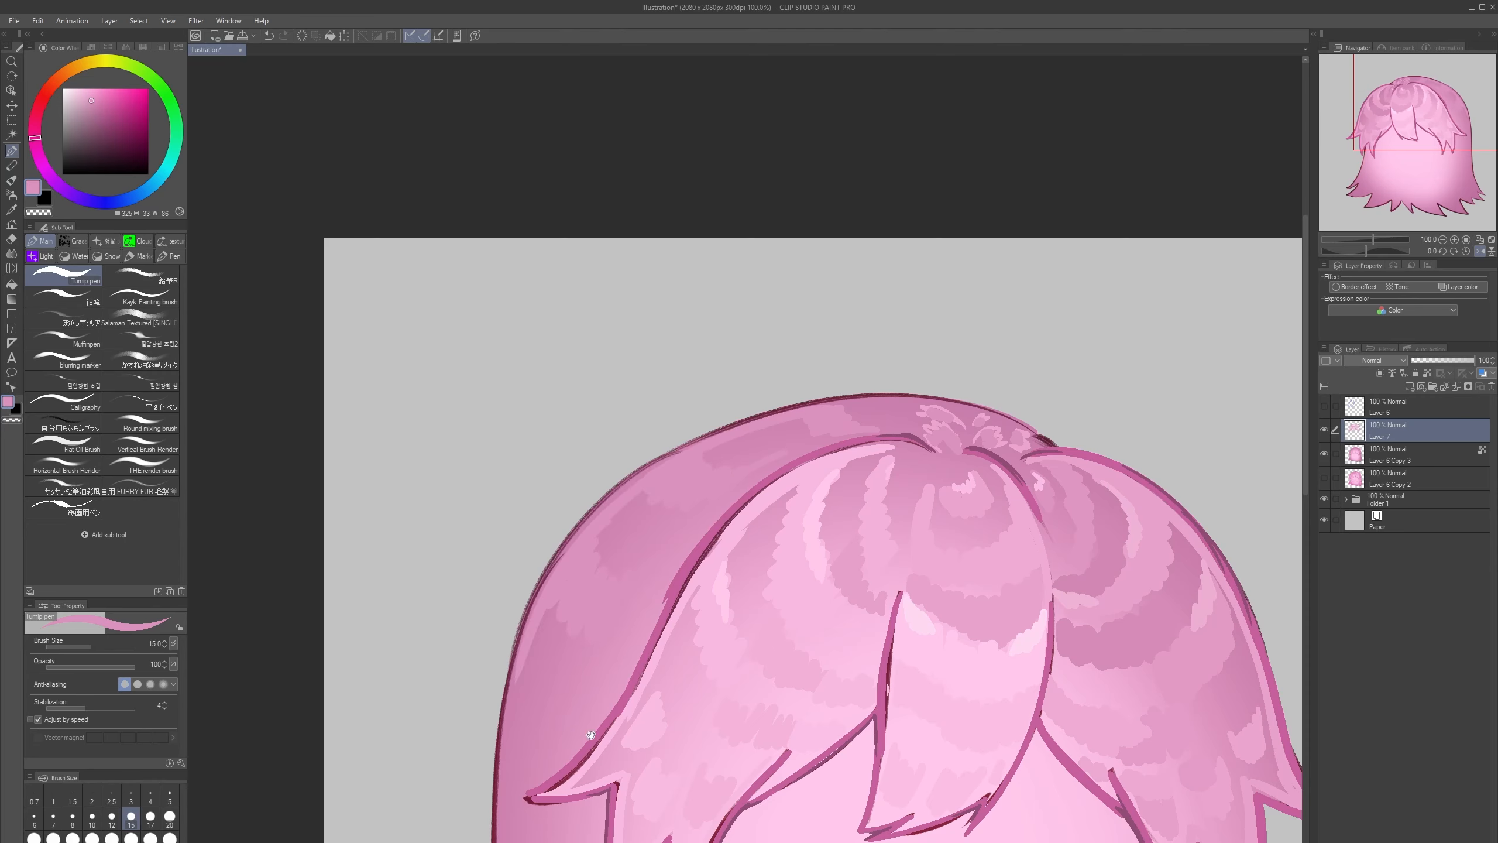
pyautogui.moveTo(591, 734); pyautogui.dragTo(673, 392)
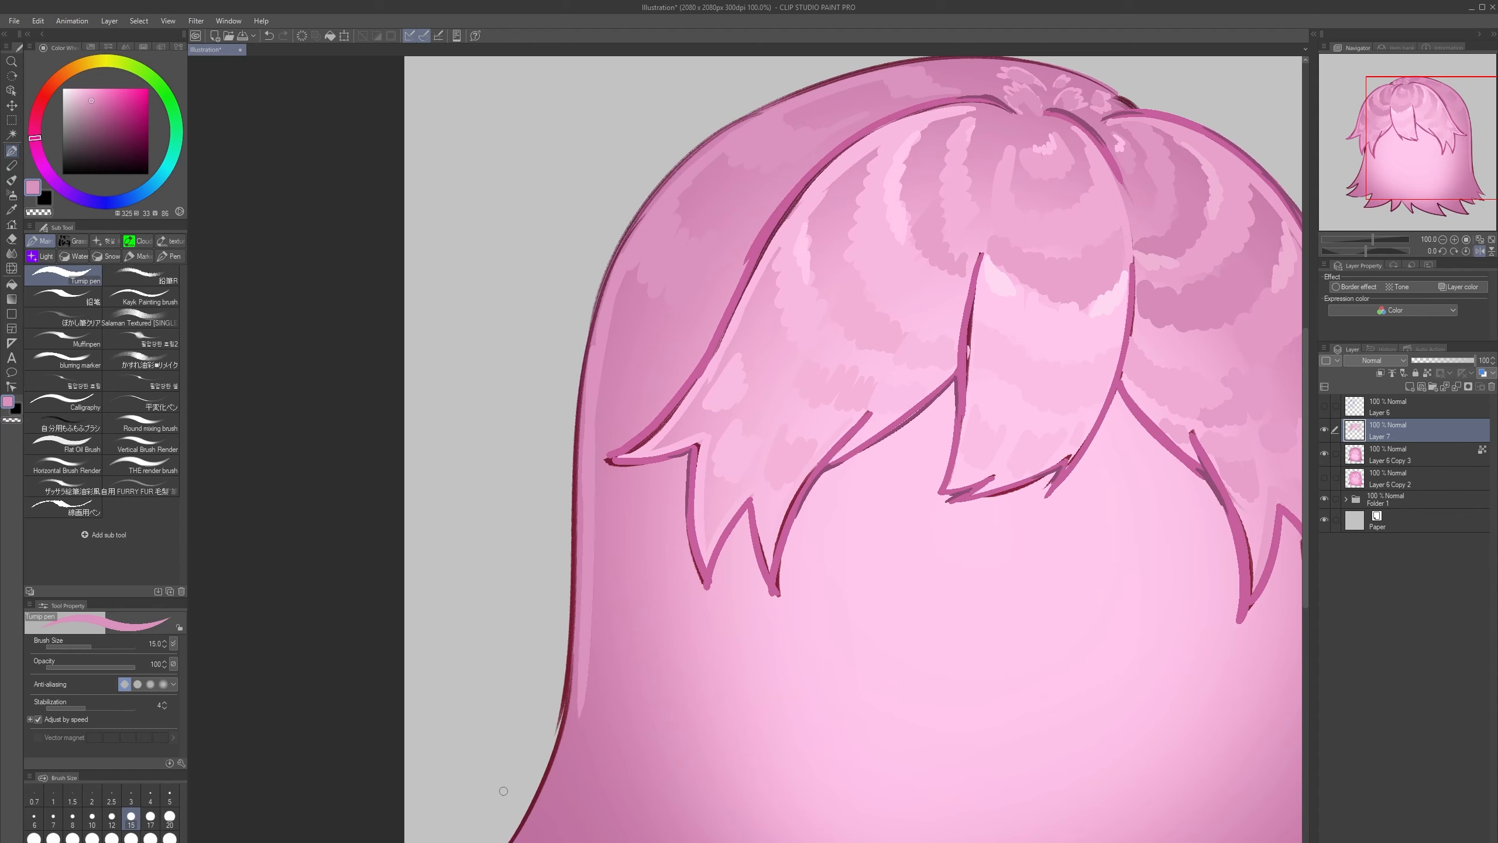
pyautogui.moveTo(576, 691); pyautogui.dragTo(515, 840)
pyautogui.hotkey('ctrl', 'z')
pyautogui.moveTo(579, 713); pyautogui.dragTo(519, 840)
pyautogui.scroll(-3, 495, 820)
pyautogui.press('h')
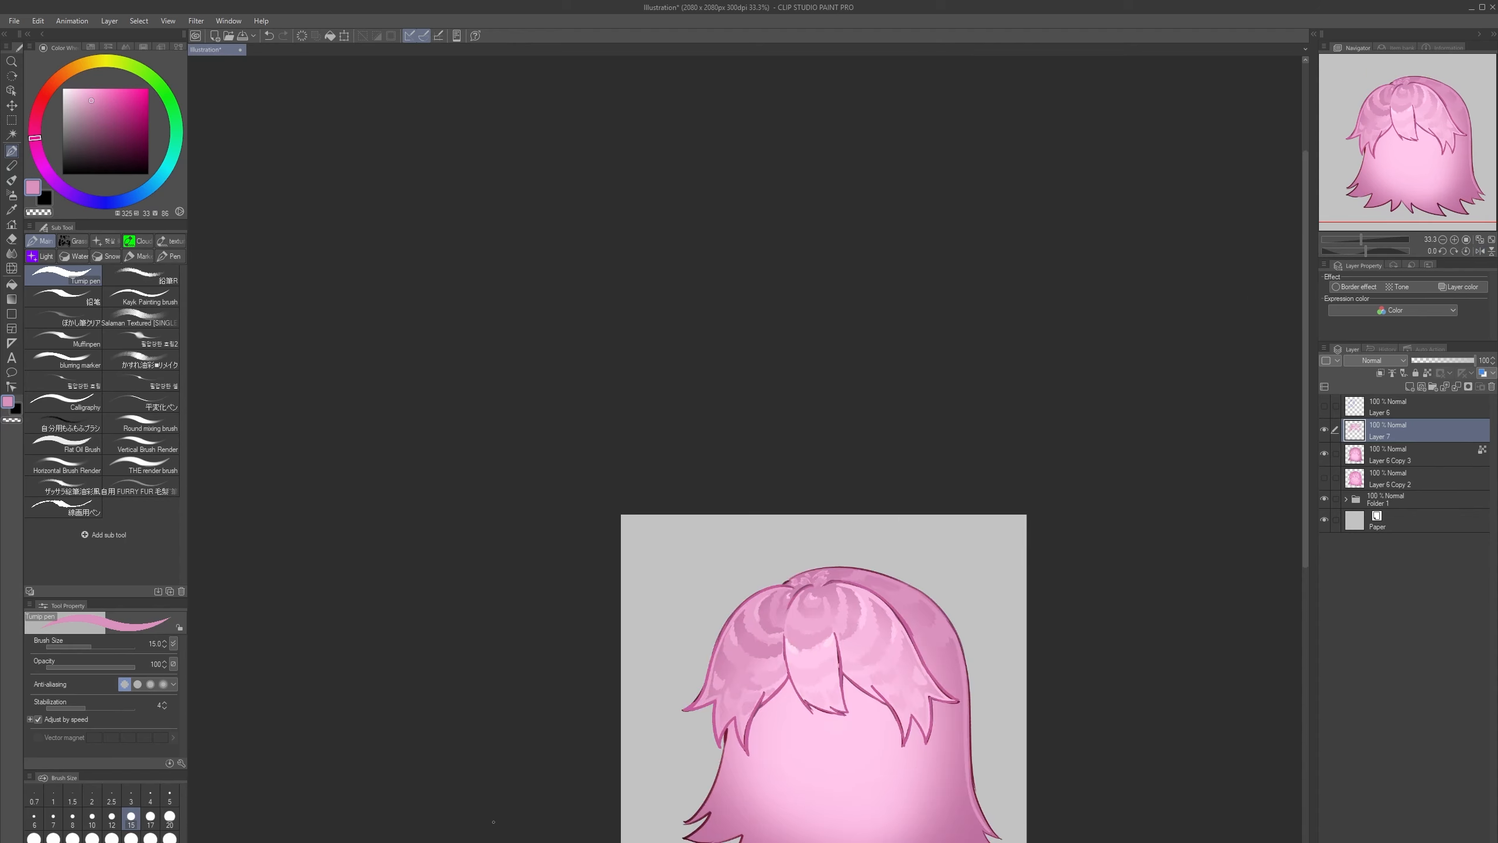
pyautogui.moveTo(734, 796); pyautogui.dragTo(661, 572)
pyautogui.scroll(3, 662, 570)
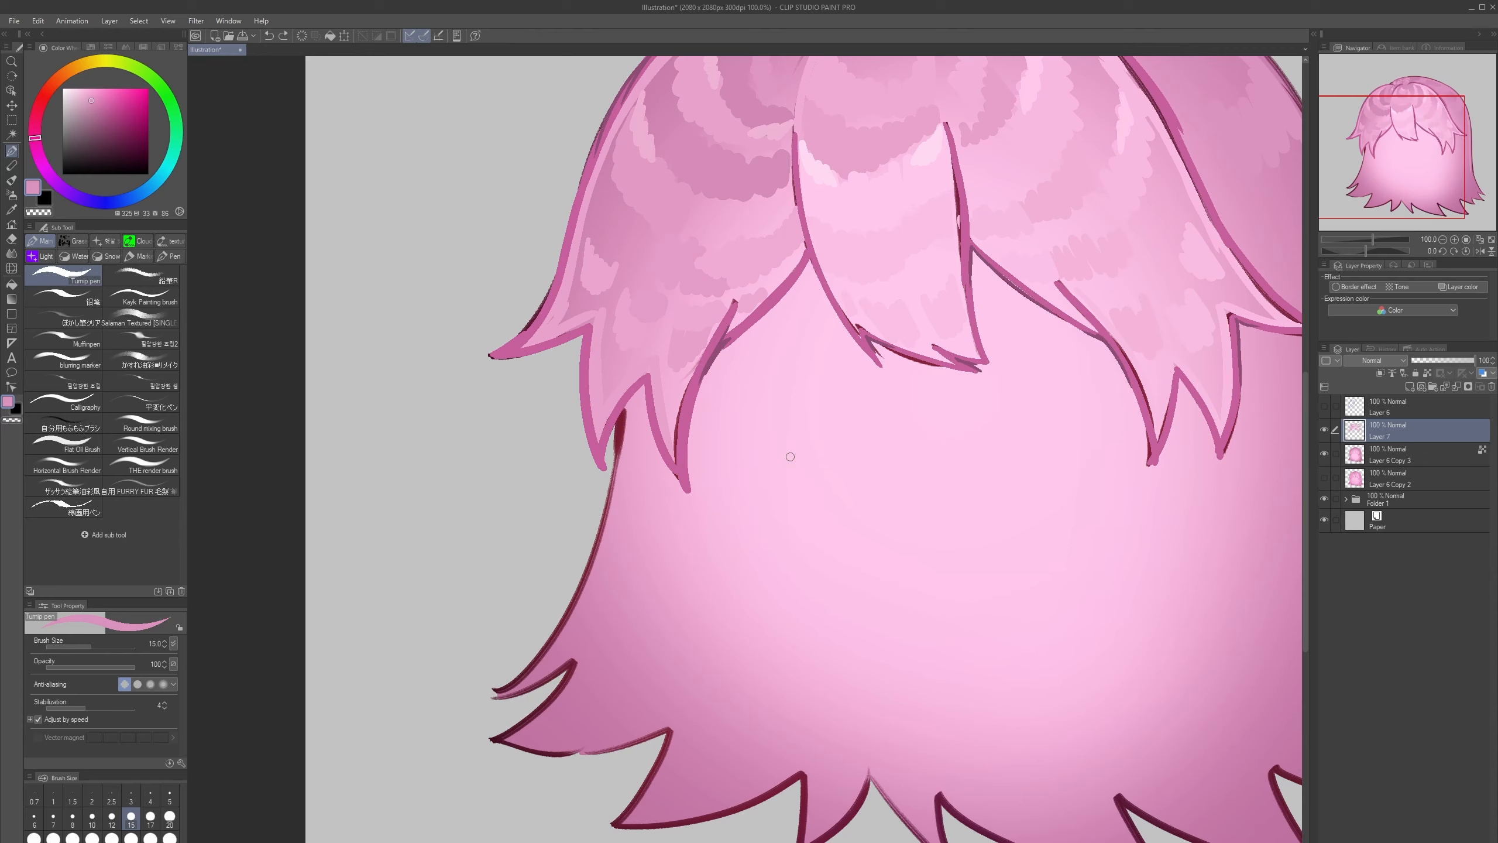
pyautogui.moveTo(739, 377)
pyautogui.mouseDown()
pyautogui.moveTo(649, 327)
pyautogui.moveTo(680, 372)
pyautogui.mouseUp()
pyautogui.hotkey('ctrl', 'z')
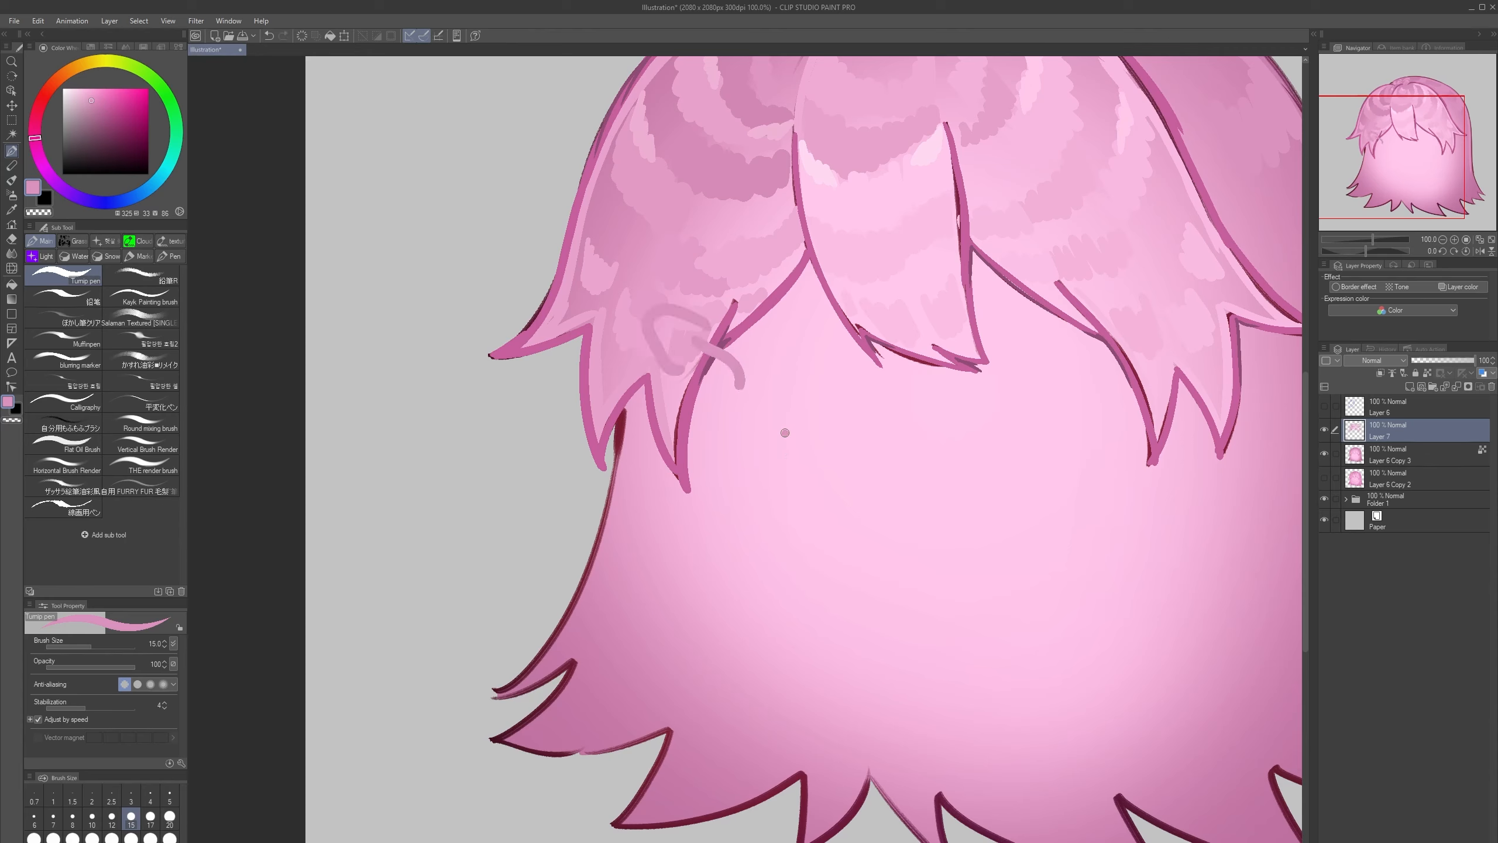
pyautogui.moveTo(785, 433)
pyautogui.mouseDown()
pyautogui.moveTo(707, 354)
pyautogui.moveTo(601, 345)
pyautogui.moveTo(640, 363)
pyautogui.mouseUp()
pyautogui.hotkey('ctrl', 'z')
pyautogui.hotkey('ctrl', 'z')
pyautogui.hotkey('ctrl', 'z')
pyautogui.hotkey('ctrl', 'z')
# - Sample pinks from the back hair and paint zigzag highlights above the lower tips on its shorter side with brush size 15
pyautogui.keyDown('alt'); pyautogui.click(652, 582); pyautogui.keyUp('alt')
pyautogui.moveTo(612, 566)
pyautogui.mouseDown()
pyautogui.moveTo(590, 628)
pyautogui.moveTo(631, 605)
pyautogui.moveTo(614, 703)
pyautogui.moveTo(755, 733)
pyautogui.moveTo(752, 769)
pyautogui.mouseUp()
pyautogui.moveTo(860, 587); pyautogui.dragTo(755, 457)
pyautogui.moveTo(705, 608)
pyautogui.mouseDown()
pyautogui.moveTo(723, 640)
pyautogui.moveTo(751, 555)
pyautogui.moveTo(749, 648)
pyautogui.mouseUp()
pyautogui.hotkey('ctrl', 'z')
pyautogui.keyDown('alt'); pyautogui.click(729, 594); pyautogui.keyUp('alt')
pyautogui.moveTo(784, 617)
pyautogui.mouseDown()
pyautogui.moveTo(792, 648)
pyautogui.moveTo(814, 658)
pyautogui.mouseUp()
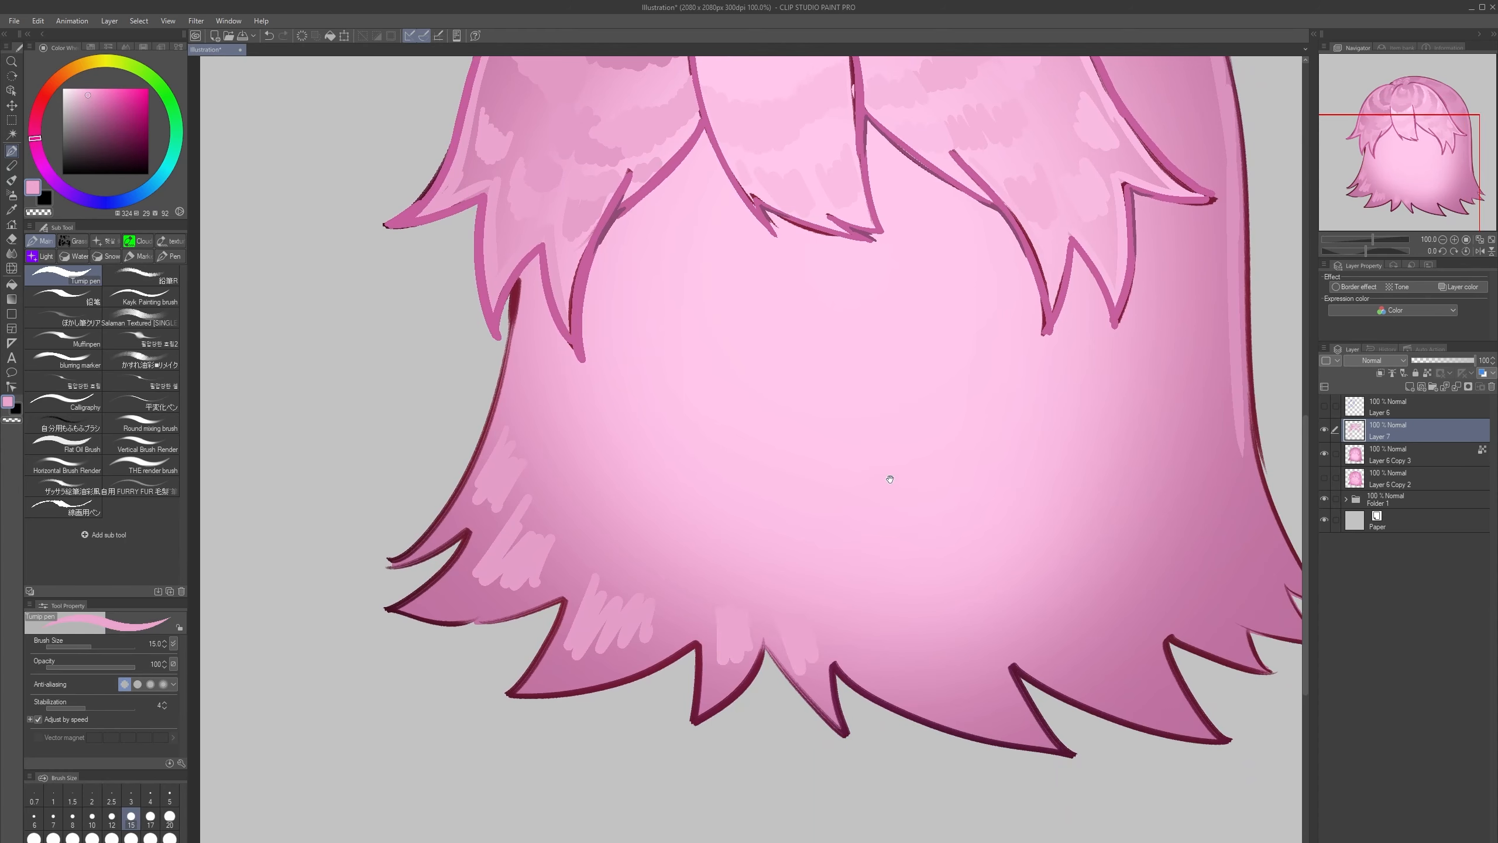
# - Continue the light pink zigzag highlights above the remaining lower tips on the longer side of the back hair
pyautogui.moveTo(890, 479); pyautogui.dragTo(690, 446)
pyautogui.moveTo(673, 591)
pyautogui.mouseDown()
pyautogui.moveTo(748, 655)
pyautogui.moveTo(775, 647)
pyautogui.mouseUp()
pyautogui.moveTo(801, 565)
pyautogui.mouseDown()
pyautogui.moveTo(893, 621)
pyautogui.moveTo(924, 601)
pyautogui.mouseUp()
pyautogui.moveTo(915, 437)
pyautogui.mouseDown()
pyautogui.moveTo(725, 465)
pyautogui.moveTo(748, 544)
pyautogui.moveTo(844, 561)
pyautogui.moveTo(867, 478)
pyautogui.mouseUp()
pyautogui.keyDown('alt'); pyautogui.click(725, 467); pyautogui.keyUp('alt')
pyautogui.scroll(-4, 825, 390)
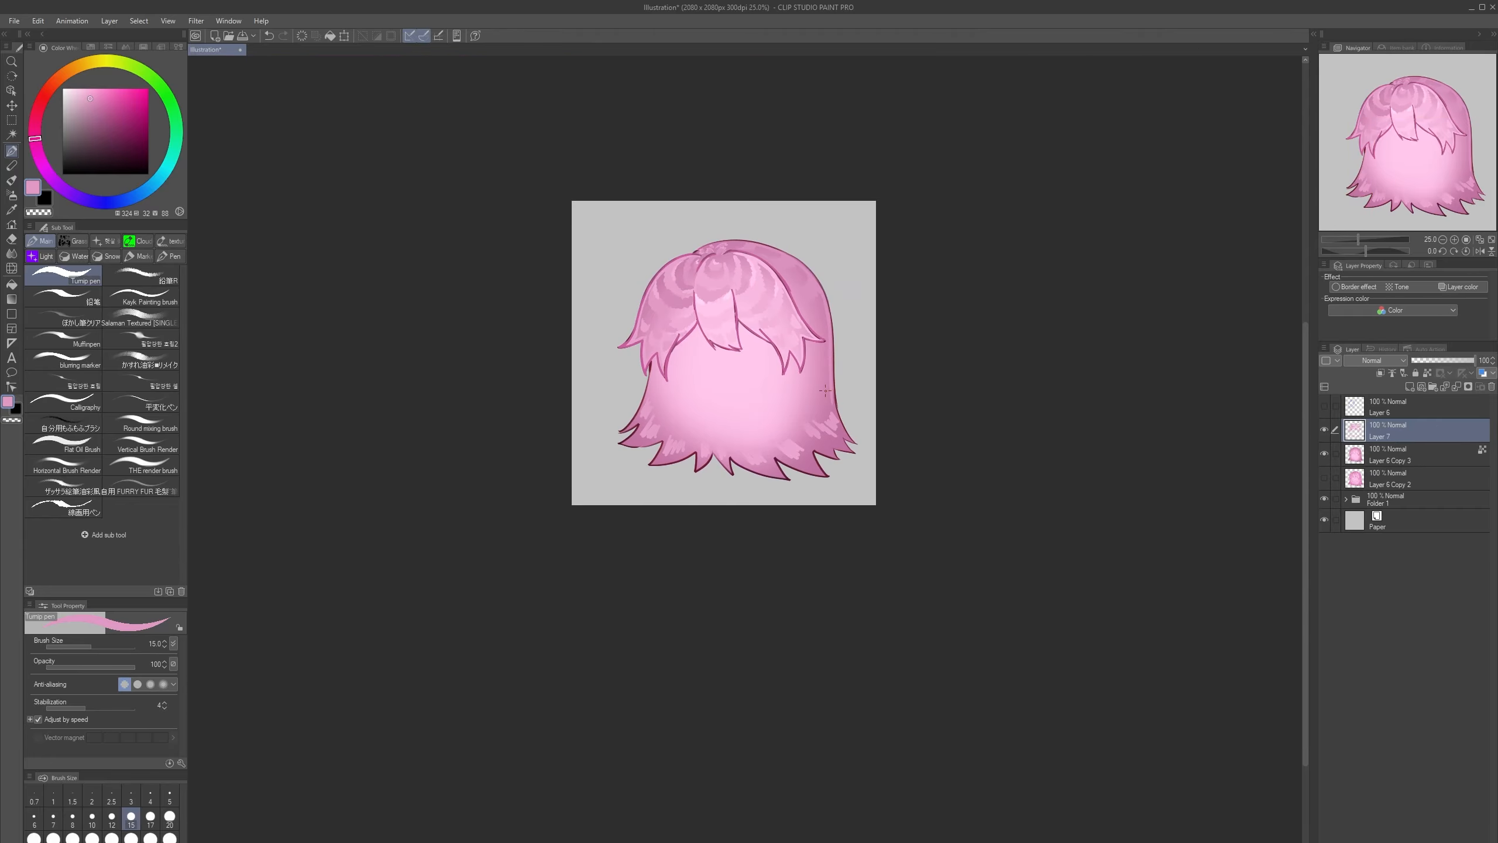
# - Sample a soft pink and paint a curved zigzag shine band across the lower middle of the back hair, brush size 25
pyautogui.scroll(3, 718, 393)
pyautogui.keyDown('alt'); pyautogui.click(621, 325); pyautogui.keyUp('alt')
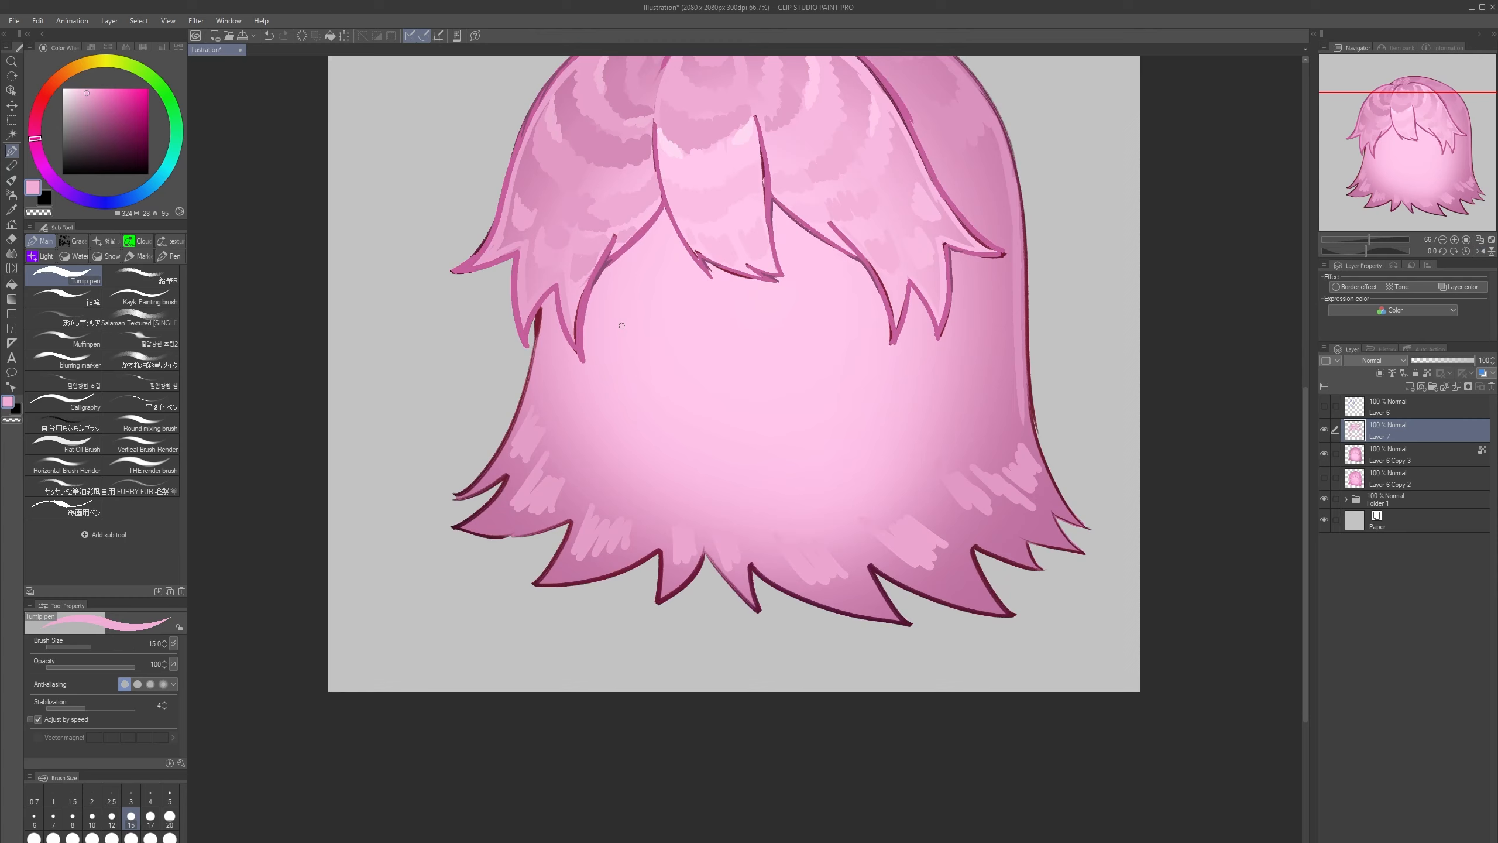
pyautogui.press(']')
pyautogui.press(']')
pyautogui.press(']')
pyautogui.moveTo(614, 438)
pyautogui.mouseDown()
pyautogui.moveTo(643, 471)
pyautogui.moveTo(661, 451)
pyautogui.moveTo(676, 469)
pyautogui.moveTo(779, 475)
pyautogui.moveTo(879, 415)
pyautogui.mouseUp()
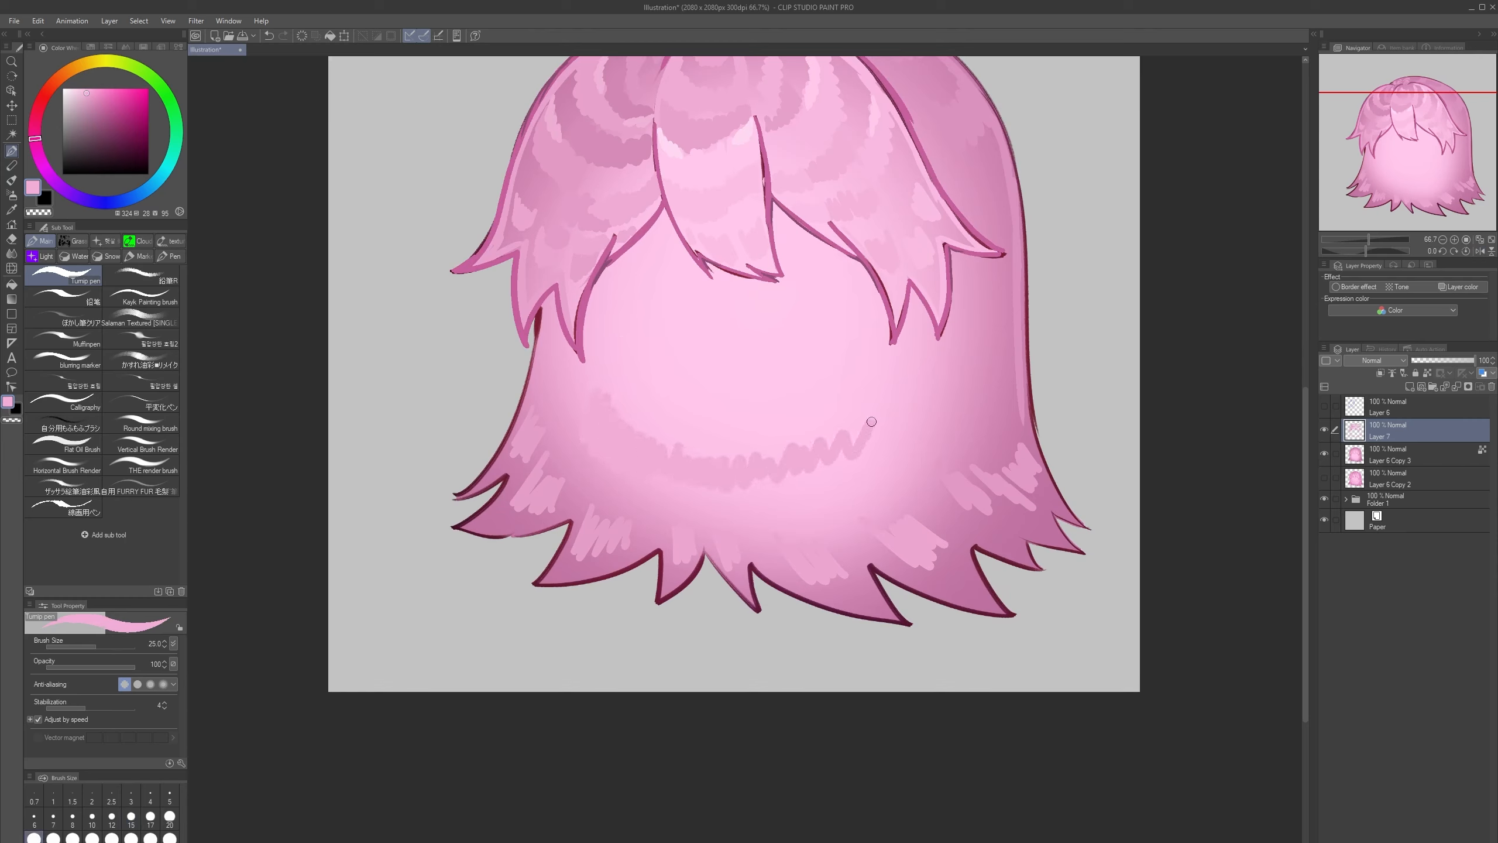
# - Sample a paler pink and paint a second, wider zigzag band above the first one with a larger brush
pyautogui.press(']')
pyautogui.keyDown('alt'); pyautogui.click(616, 391); pyautogui.keyUp('alt')
pyautogui.press(']')
pyautogui.moveTo(635, 398)
pyautogui.mouseDown()
pyautogui.moveTo(666, 376)
pyautogui.moveTo(692, 417)
pyautogui.moveTo(748, 403)
pyautogui.moveTo(781, 418)
pyautogui.moveTo(819, 382)
pyautogui.mouseUp()
pyautogui.press('[')
pyautogui.press('[')
# - Sample a very pale pink and paint a third shine band just beneath the bangs with brush size 50
pyautogui.keyDown('alt'); pyautogui.click(628, 311); pyautogui.keyUp('alt')
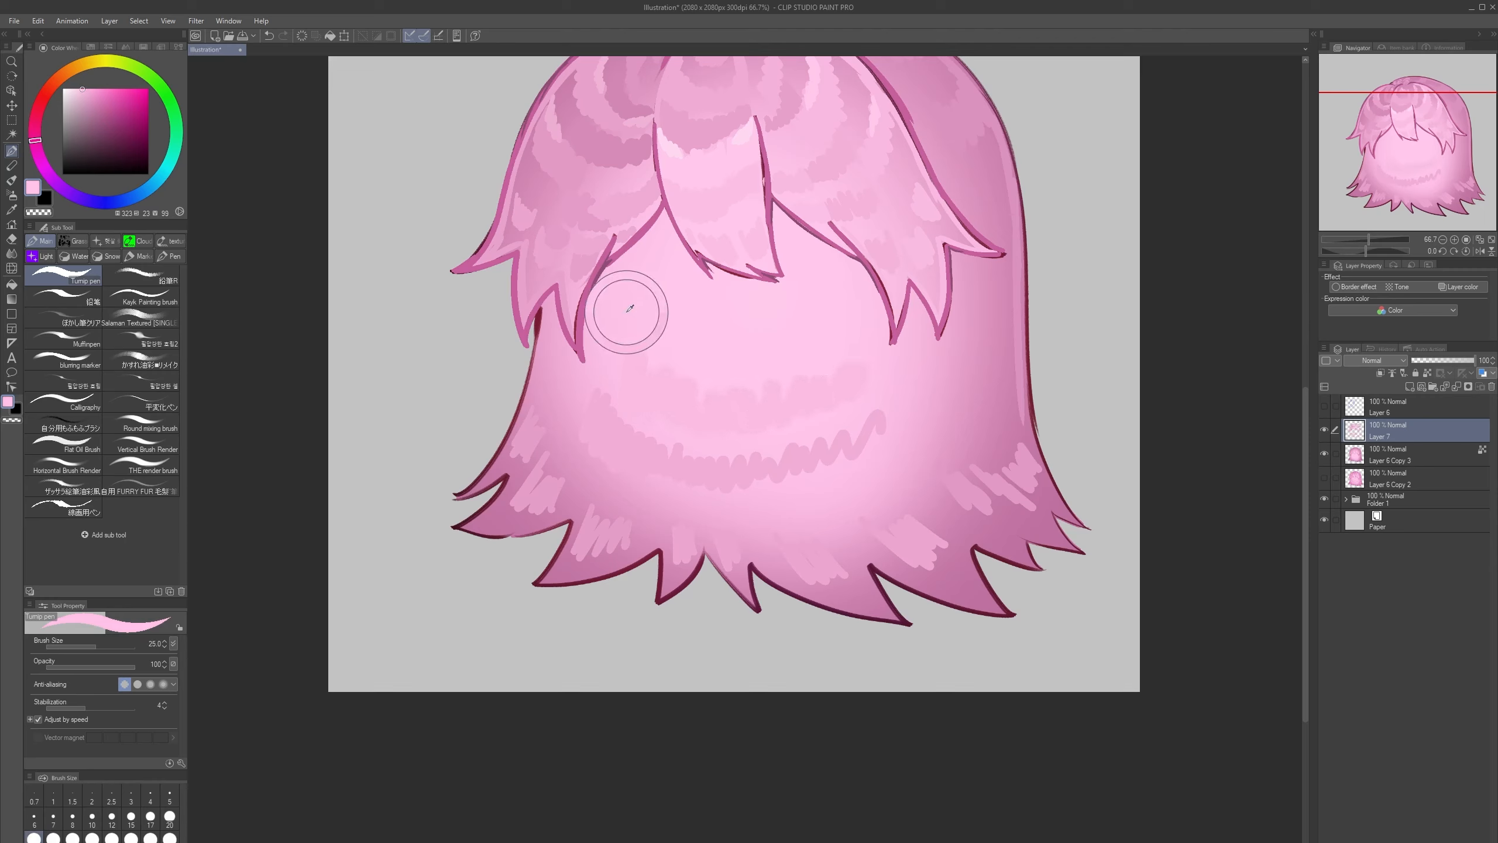
pyautogui.press(']')
pyautogui.keyDown('alt'); pyautogui.click(609, 311); pyautogui.keyUp('alt')
pyautogui.press(']')
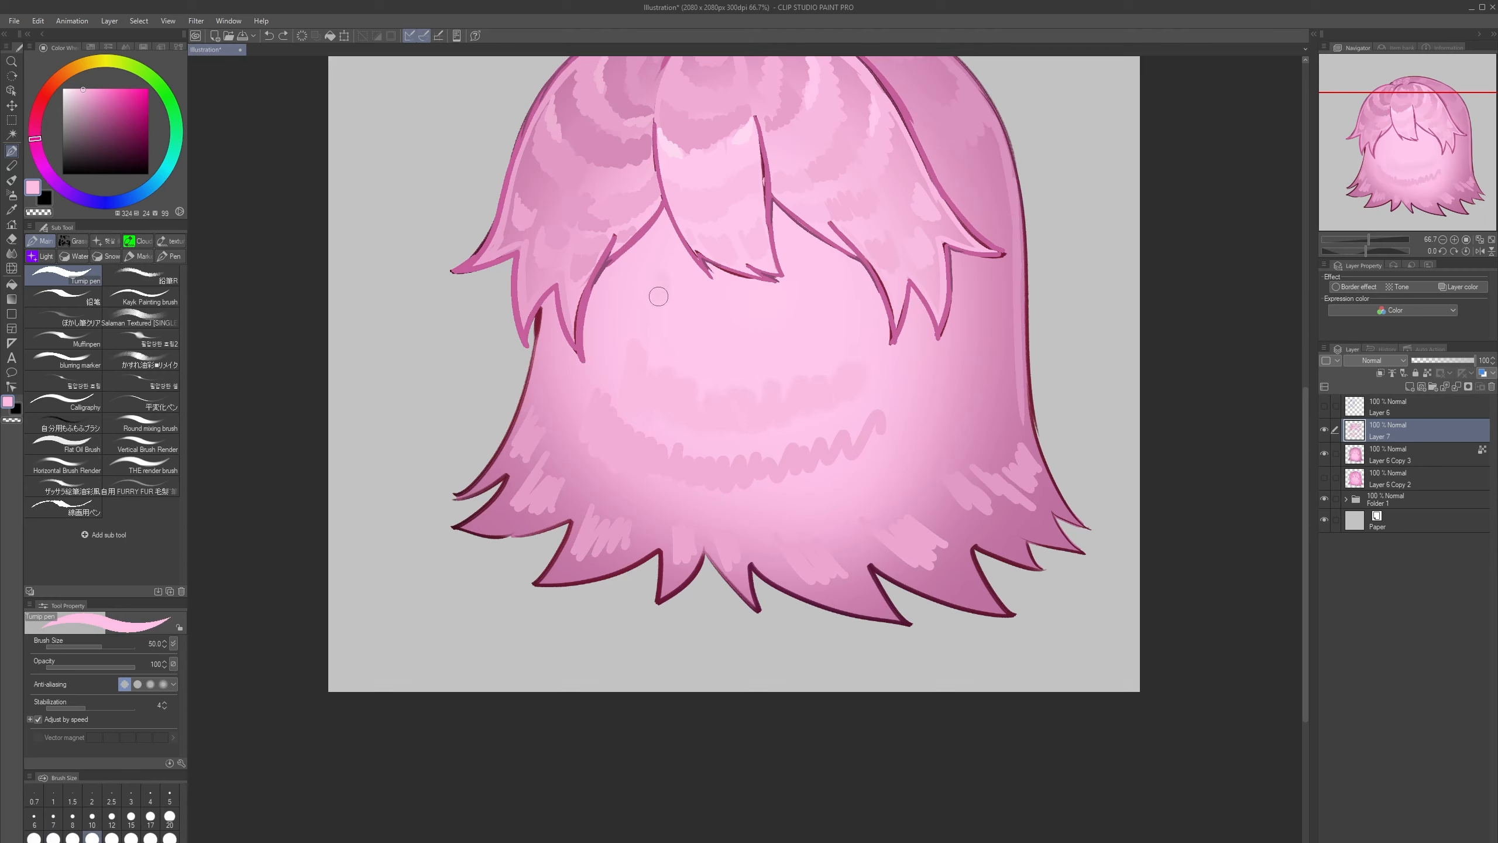
pyautogui.scroll(-5, 864, 262)
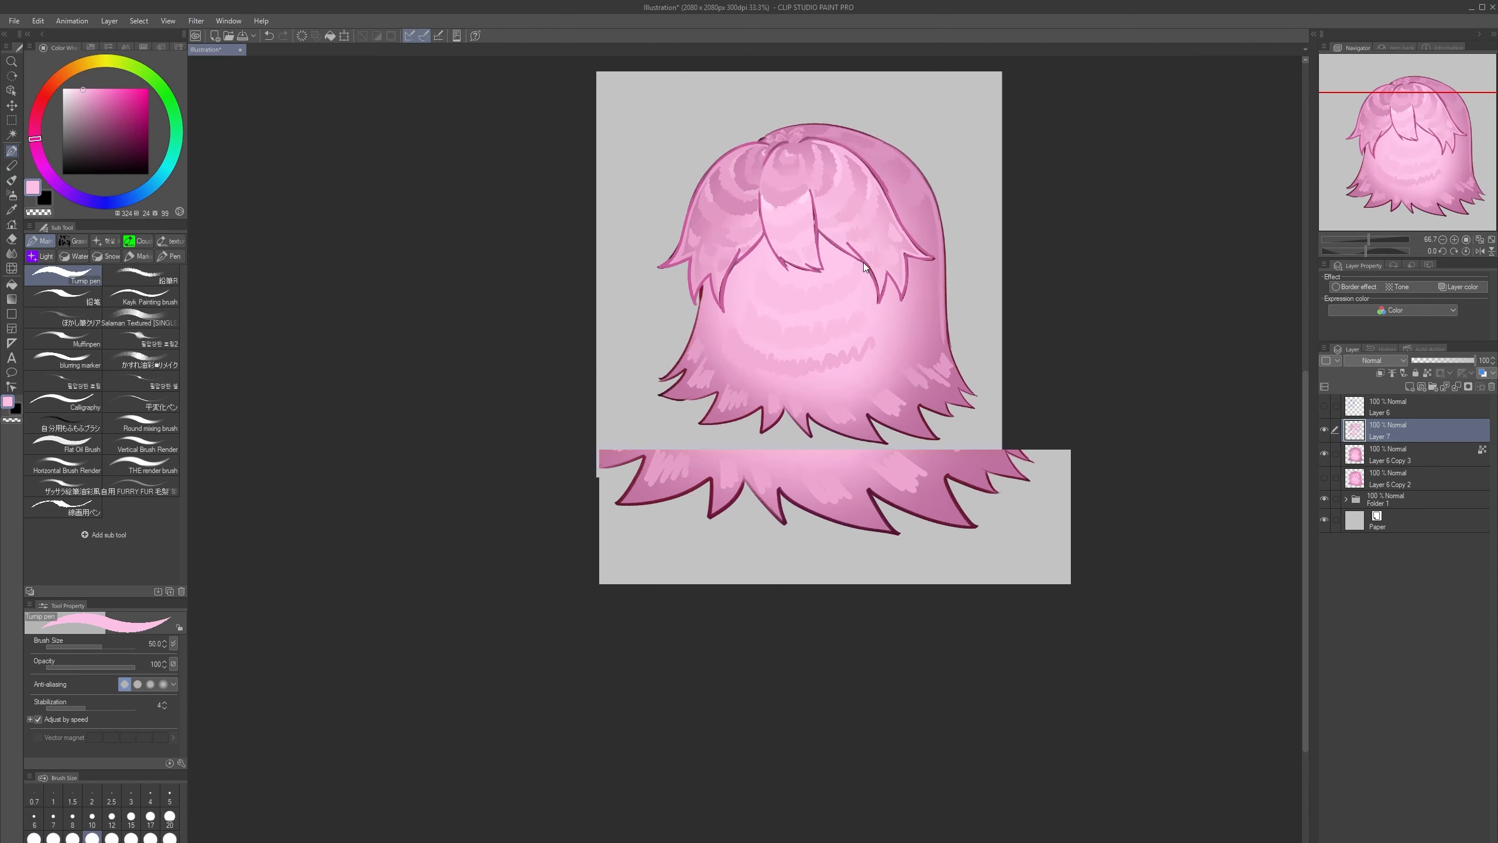
pyautogui.scroll(5, 864, 262)
# - Sample a pink from the long side of the back hair and paint short zigzag highlights there with brush size 25
pyautogui.press('[')
pyautogui.keyDown('alt'); pyautogui.click(646, 294); pyautogui.keyUp('alt')
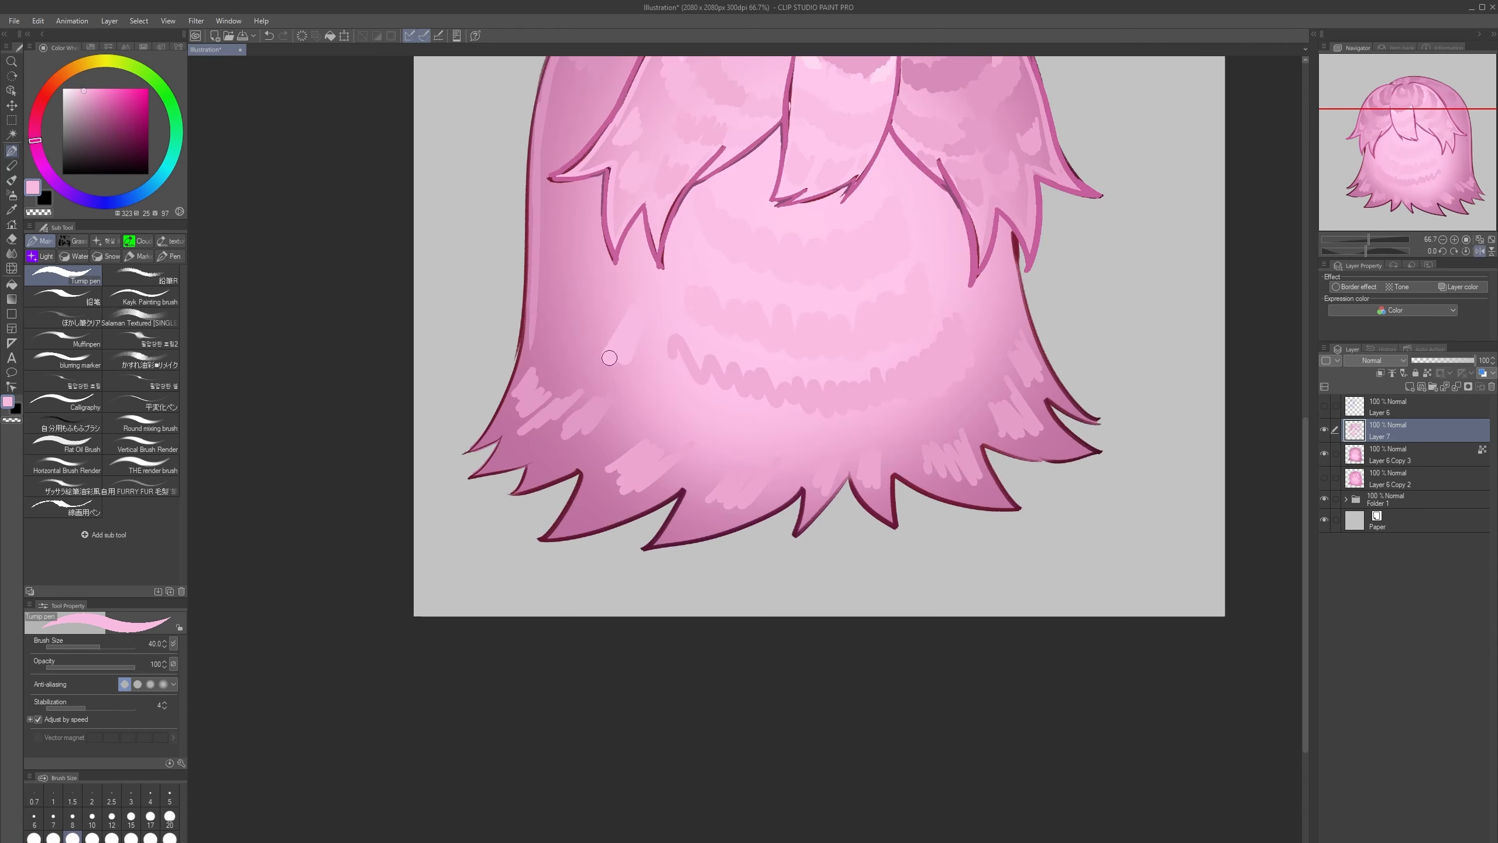
pyautogui.press('[')
pyautogui.press('[')
pyautogui.keyDown('alt'); pyautogui.click(628, 266); pyautogui.keyUp('alt')
pyautogui.hotkey('ctrl', 'z')
pyautogui.keyDown('alt'); pyautogui.click(623, 285); pyautogui.keyUp('alt')
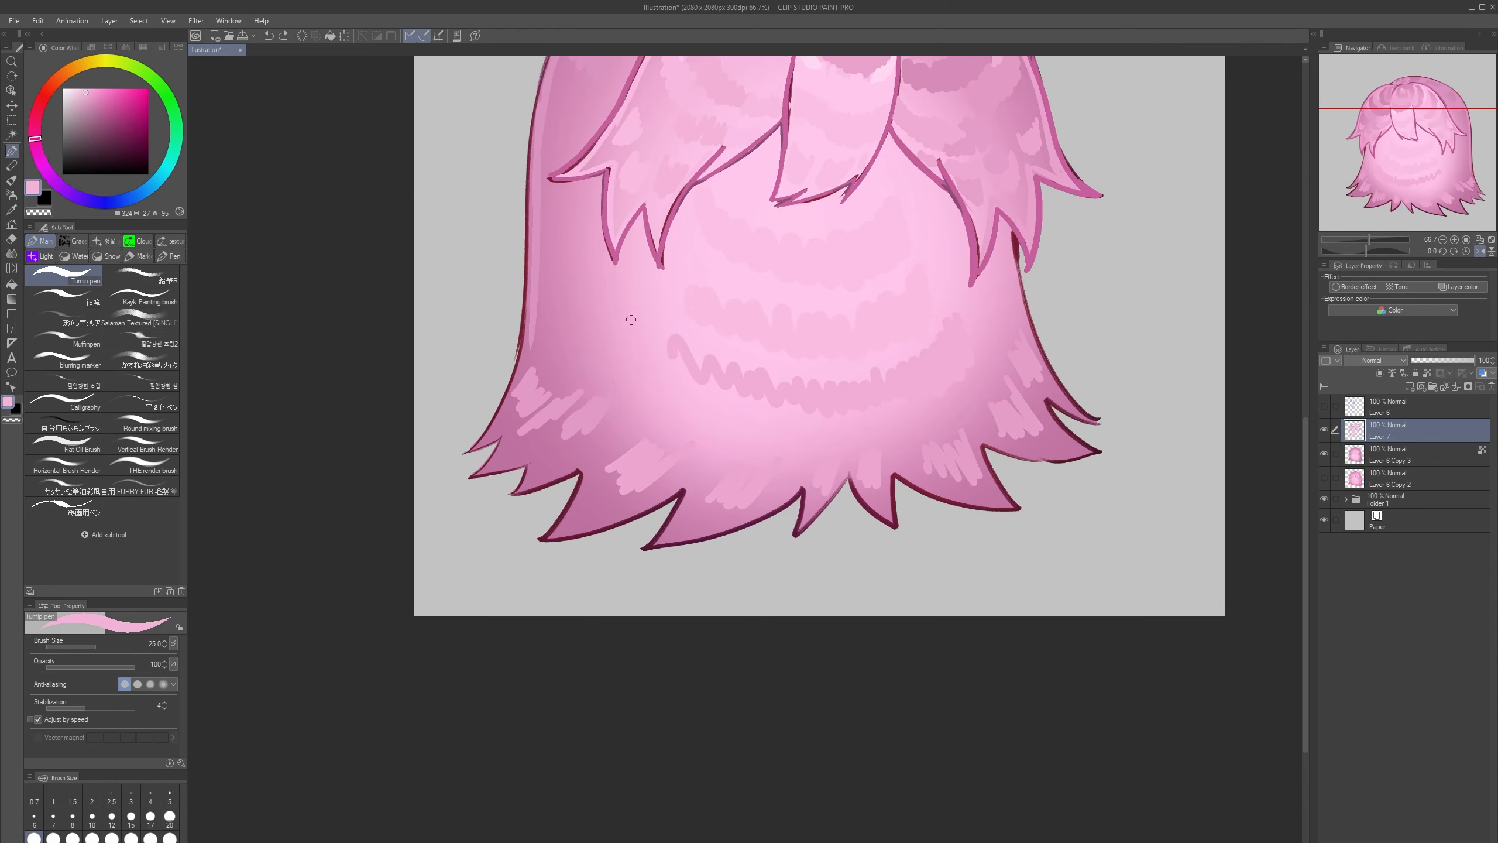
pyautogui.moveTo(633, 317); pyautogui.dragTo(564, 354)
pyautogui.moveTo(603, 281); pyautogui.dragTo(574, 277)
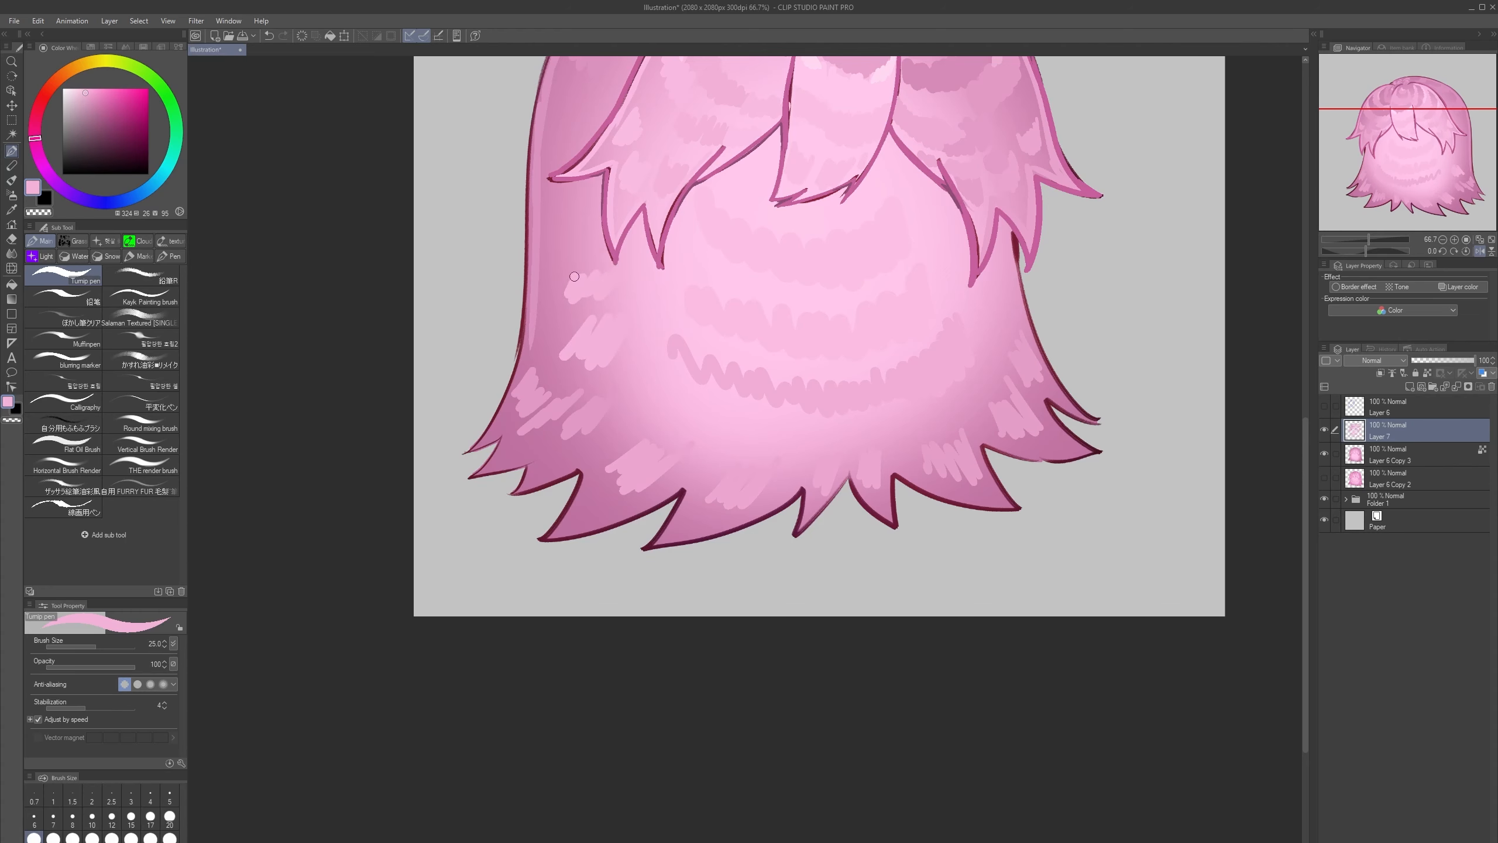
# - Sample a nearby pink and paint matching zigzag highlights on the shorter side of the back hair
pyautogui.press('h')
pyautogui.moveTo(912, 223)
pyautogui.mouseDown()
pyautogui.moveTo(838, 421)
pyautogui.moveTo(867, 445)
pyautogui.moveTo(869, 409)
pyautogui.mouseUp()
pyautogui.hotkey('ctrl', 'z')
pyautogui.keyDown('alt'); pyautogui.click(802, 448); pyautogui.keyUp('alt')
pyautogui.keyDown('alt'); pyautogui.click(834, 355); pyautogui.keyUp('alt')
pyautogui.moveTo(839, 357)
pyautogui.mouseDown()
pyautogui.moveTo(855, 383)
pyautogui.moveTo(868, 376)
pyautogui.mouseUp()
# - Paint small light pink zigzag highlights over the upper back hair patches, reducing the brush size to 17
pyautogui.press('h')
pyautogui.press('h')
pyautogui.press('h')
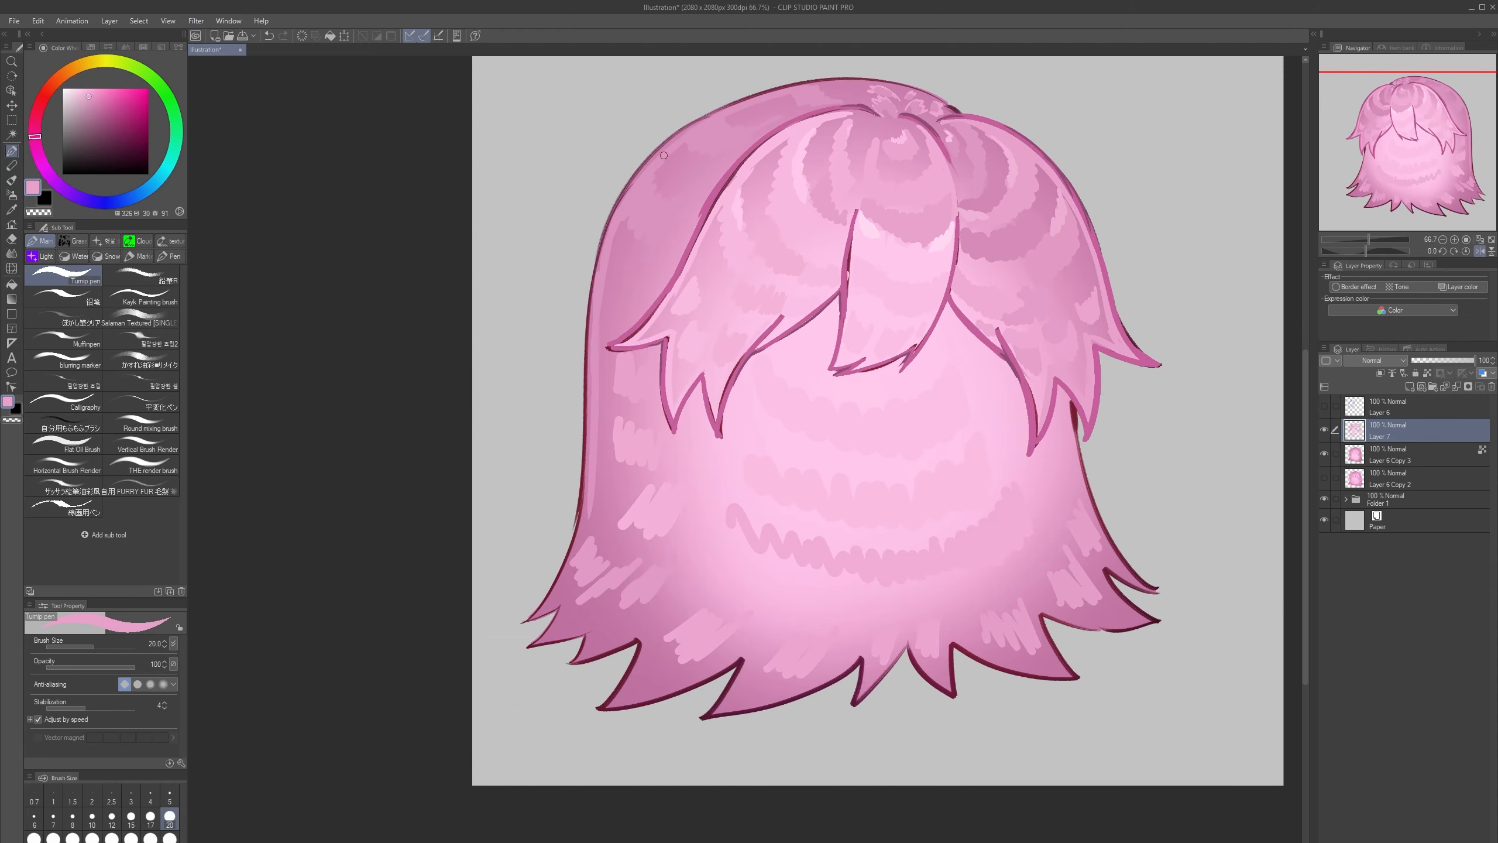
pyautogui.click(151, 818)
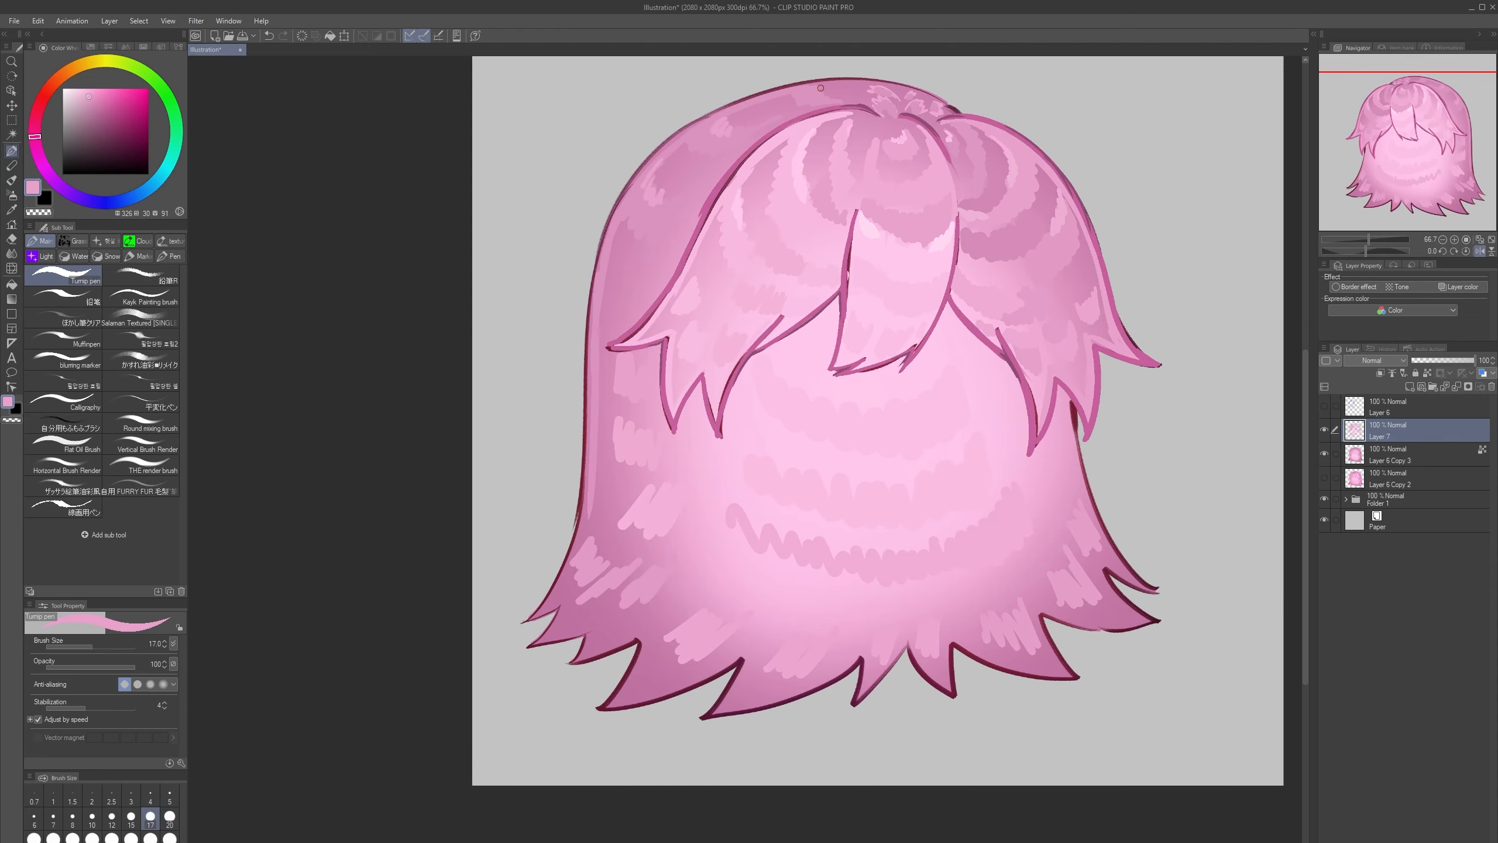
pyautogui.hotkey('ctrl', '-')
pyautogui.hotkey('ctrl', '-')
pyautogui.press('h')
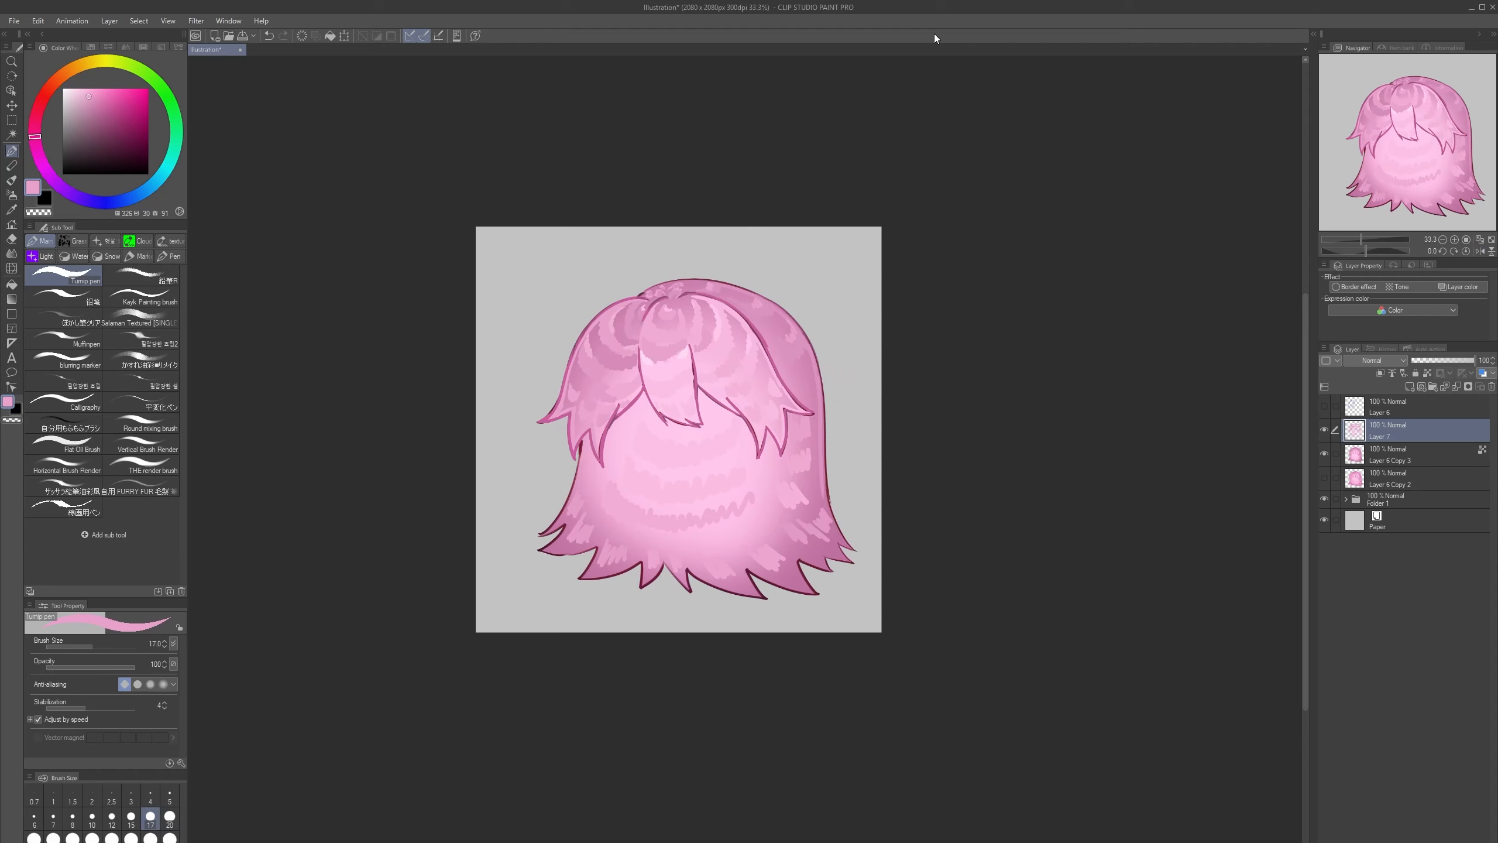
# - Sample a darker pink and paint jagged shading around the highlights on the upper back hair with brush size 20
pyautogui.scroll(3, 749, 372)
pyautogui.keyDown('alt'); pyautogui.click(902, 375); pyautogui.keyUp('alt')
pyautogui.press('h')
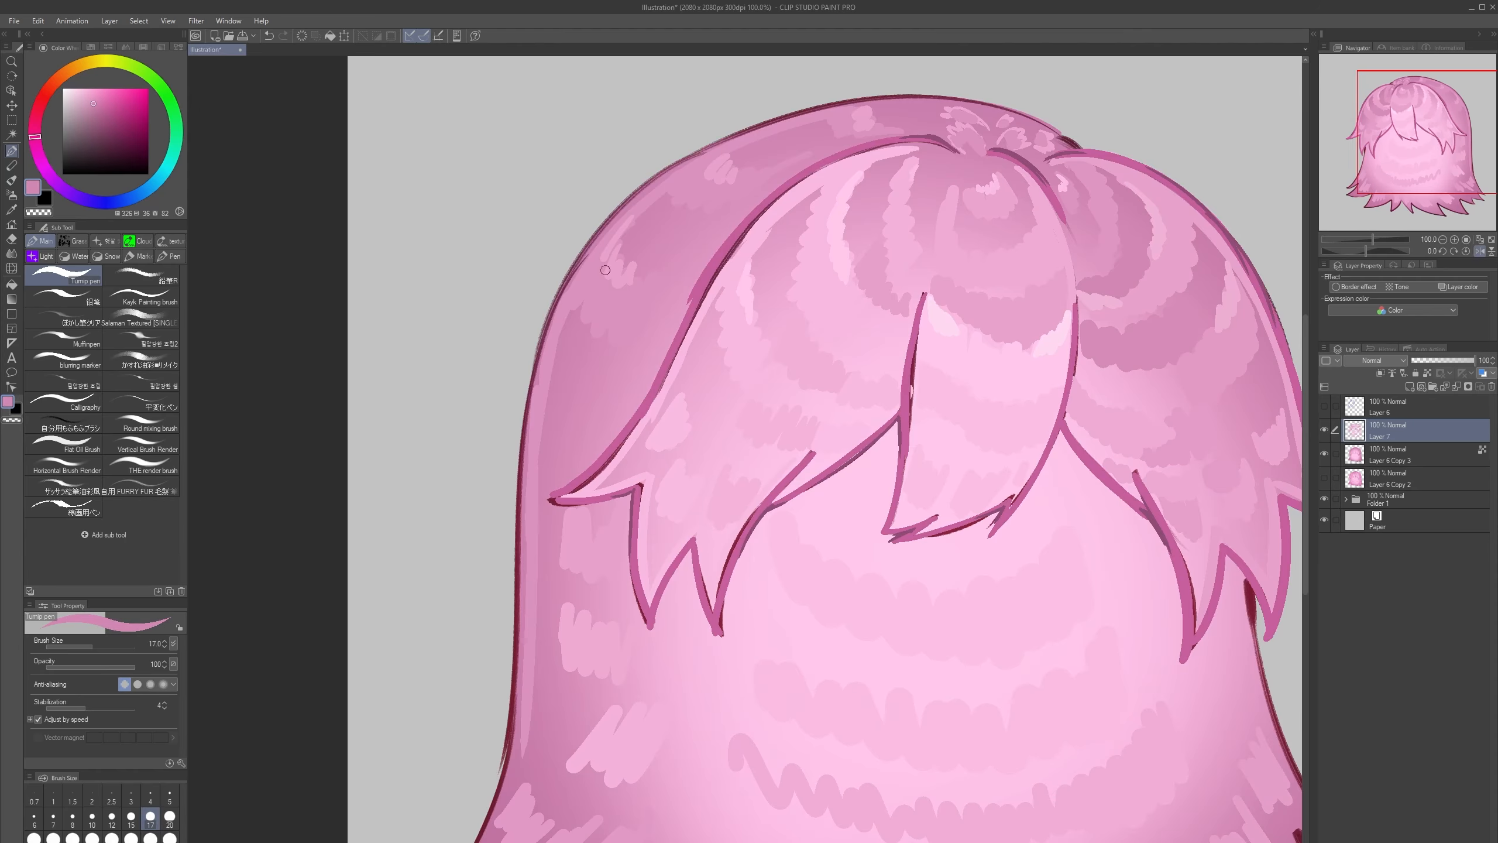
pyautogui.press(']')
pyautogui.press(']')
pyautogui.press(']')
pyautogui.moveTo(599, 341); pyautogui.dragTo(646, 390)
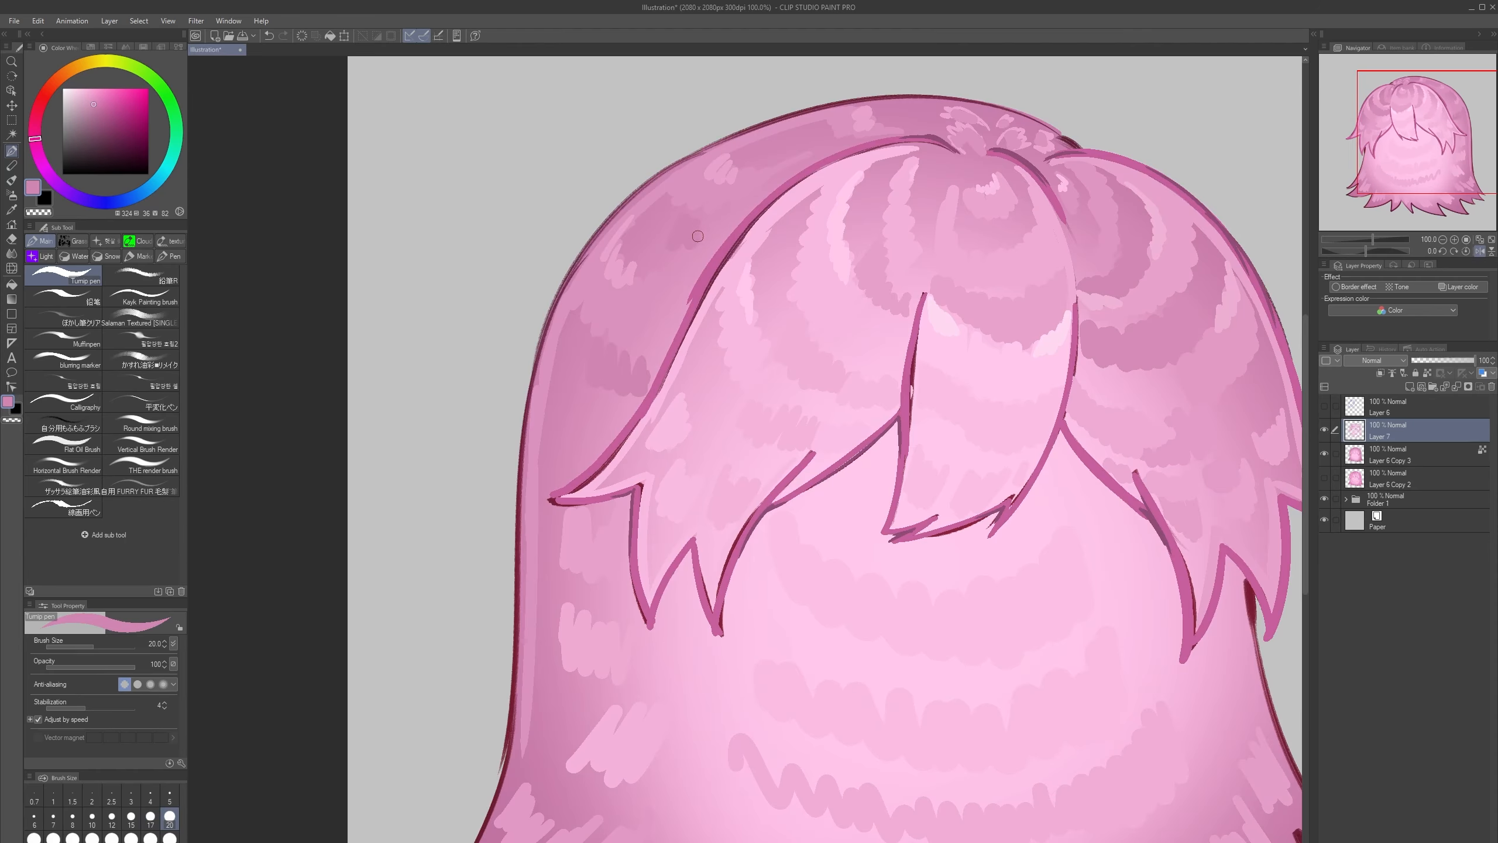
pyautogui.scroll(-2, 951, 94)
pyautogui.scroll(1, 871, 453)
pyautogui.press(']')
pyautogui.press(']')
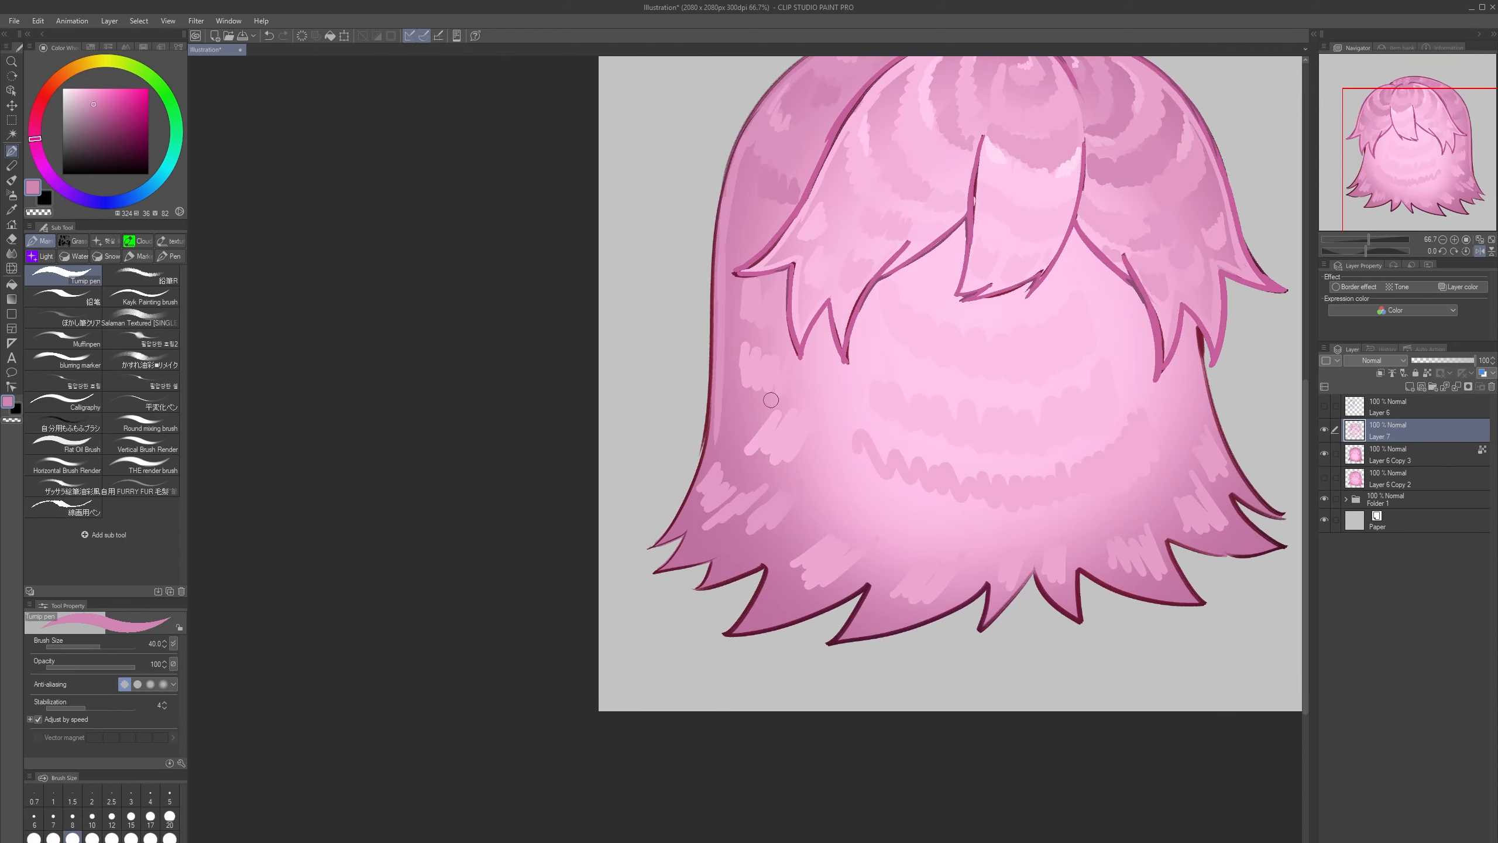
pyautogui.press('h')
pyautogui.press('[')
pyautogui.press('[')
pyautogui.keyDown('alt'); pyautogui.click(771, 423); pyautogui.keyUp('alt')
pyautogui.press('h')
pyautogui.moveTo(824, 377); pyautogui.dragTo(724, 454)
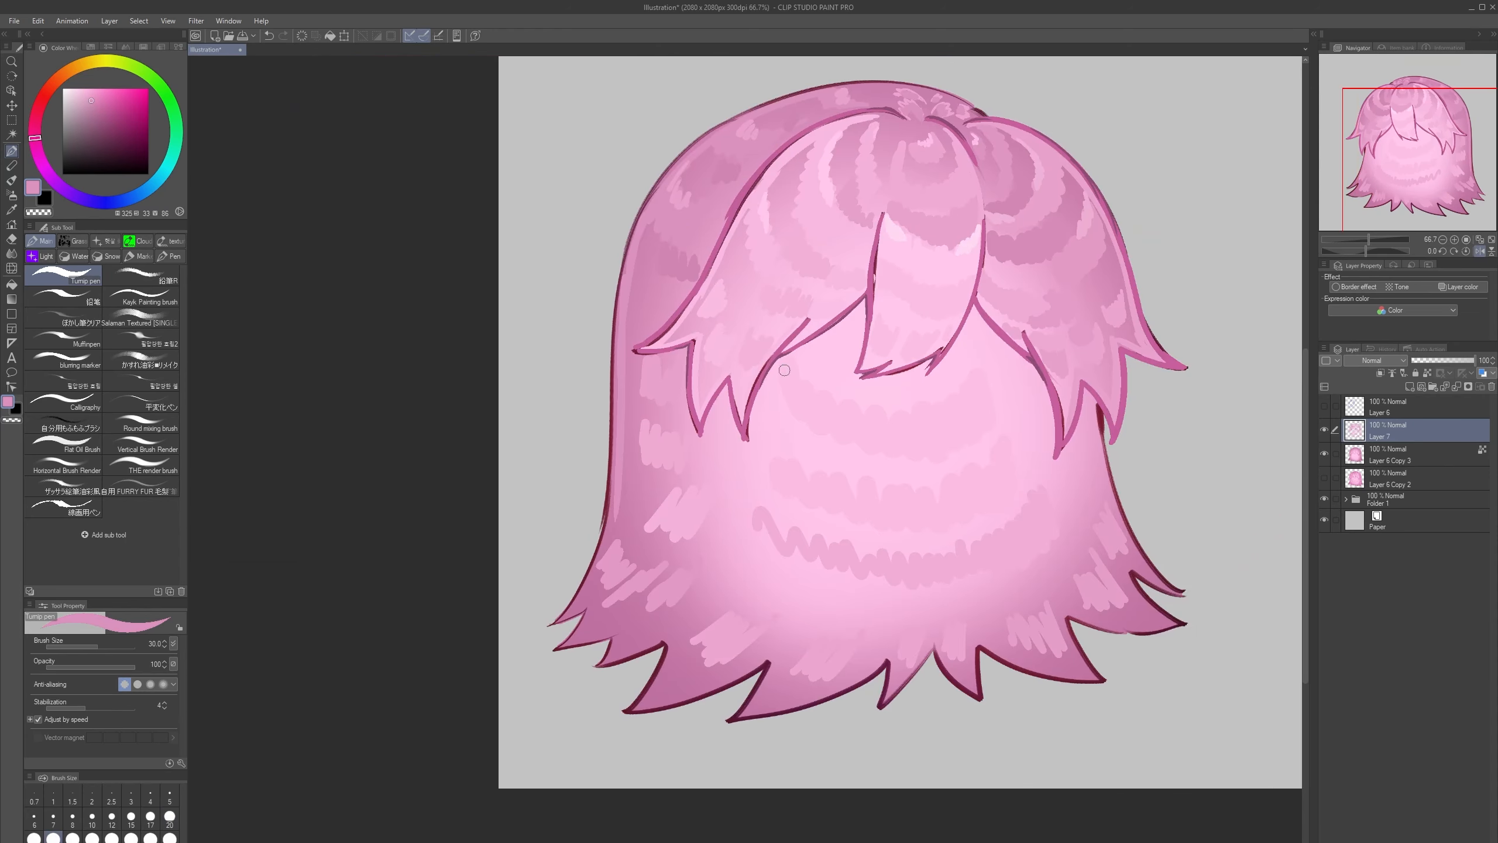
# - Sample the bangs' magenta outline color and trace it over the back hair's long outer edge with brush size 15
pyautogui.press('[')
pyautogui.press('[')
pyautogui.press('[')
pyautogui.keyDown('alt'); pyautogui.click(768, 368); pyautogui.keyUp('alt')
pyautogui.press('[')
pyautogui.press(']')
pyautogui.moveTo(698, 142)
pyautogui.mouseDown()
pyautogui.moveTo(615, 294)
pyautogui.moveTo(684, 153)
pyautogui.moveTo(619, 289)
pyautogui.moveTo(608, 449)
pyautogui.mouseUp()
pyautogui.hotkey('ctrl', 'z')
pyautogui.press('[')
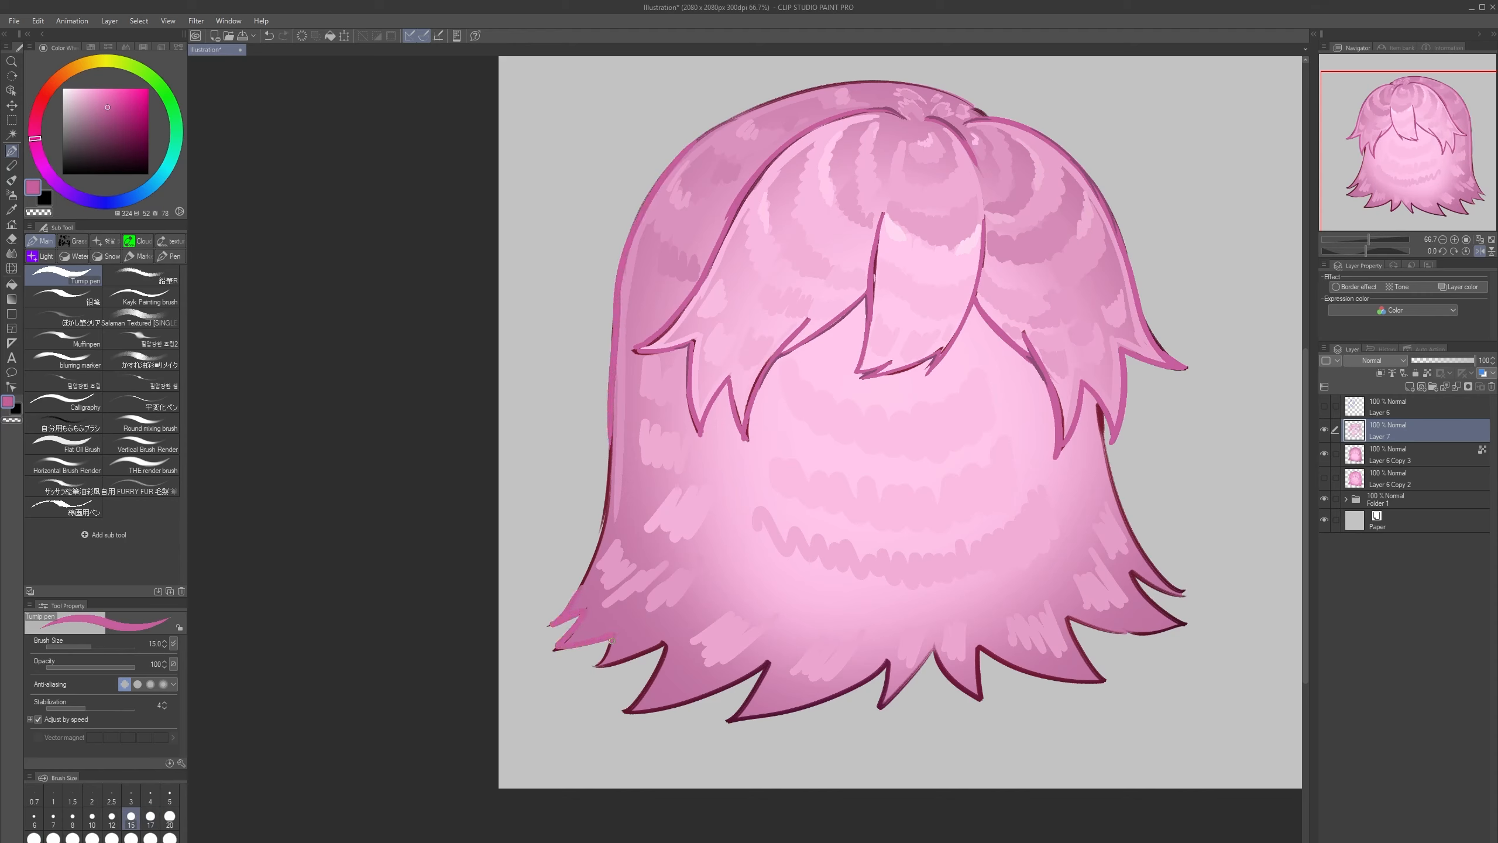
# - Trace magenta over the dark outlines of the bottom tips from the back hair's long side past its center
pyautogui.moveTo(652, 646)
pyautogui.mouseDown()
pyautogui.moveTo(631, 711)
pyautogui.moveTo(769, 665)
pyautogui.moveTo(734, 715)
pyautogui.mouseUp()
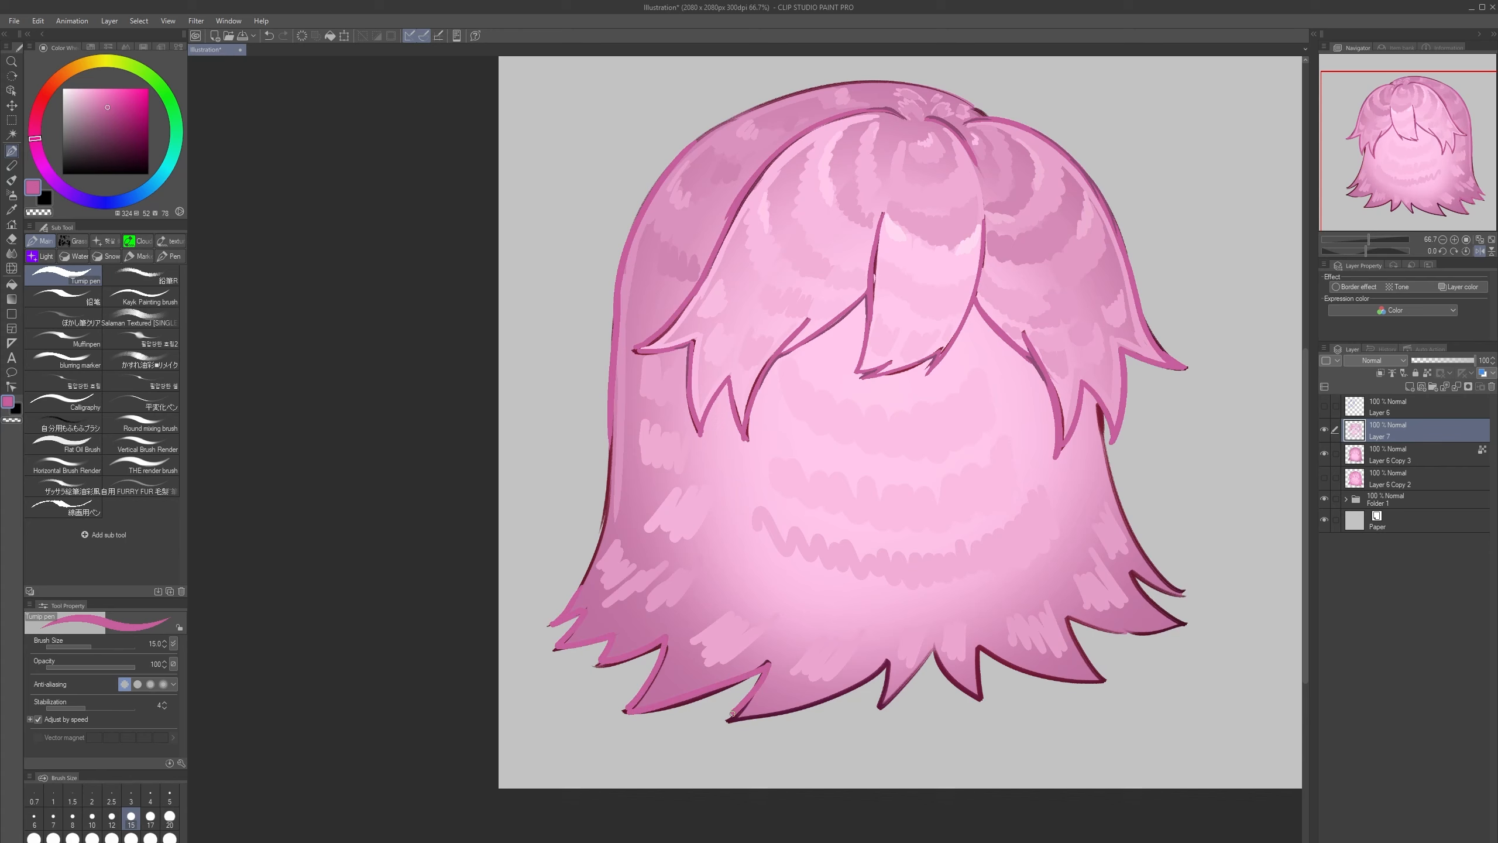
pyautogui.press('h')
pyautogui.moveTo(886, 660)
pyautogui.mouseDown()
pyautogui.moveTo(731, 719)
pyautogui.moveTo(908, 672)
pyautogui.mouseUp()
pyautogui.moveTo(793, 665)
pyautogui.mouseDown()
pyautogui.moveTo(780, 616)
pyautogui.moveTo(705, 663)
pyautogui.mouseUp()
pyautogui.press('h')
pyautogui.press('h')
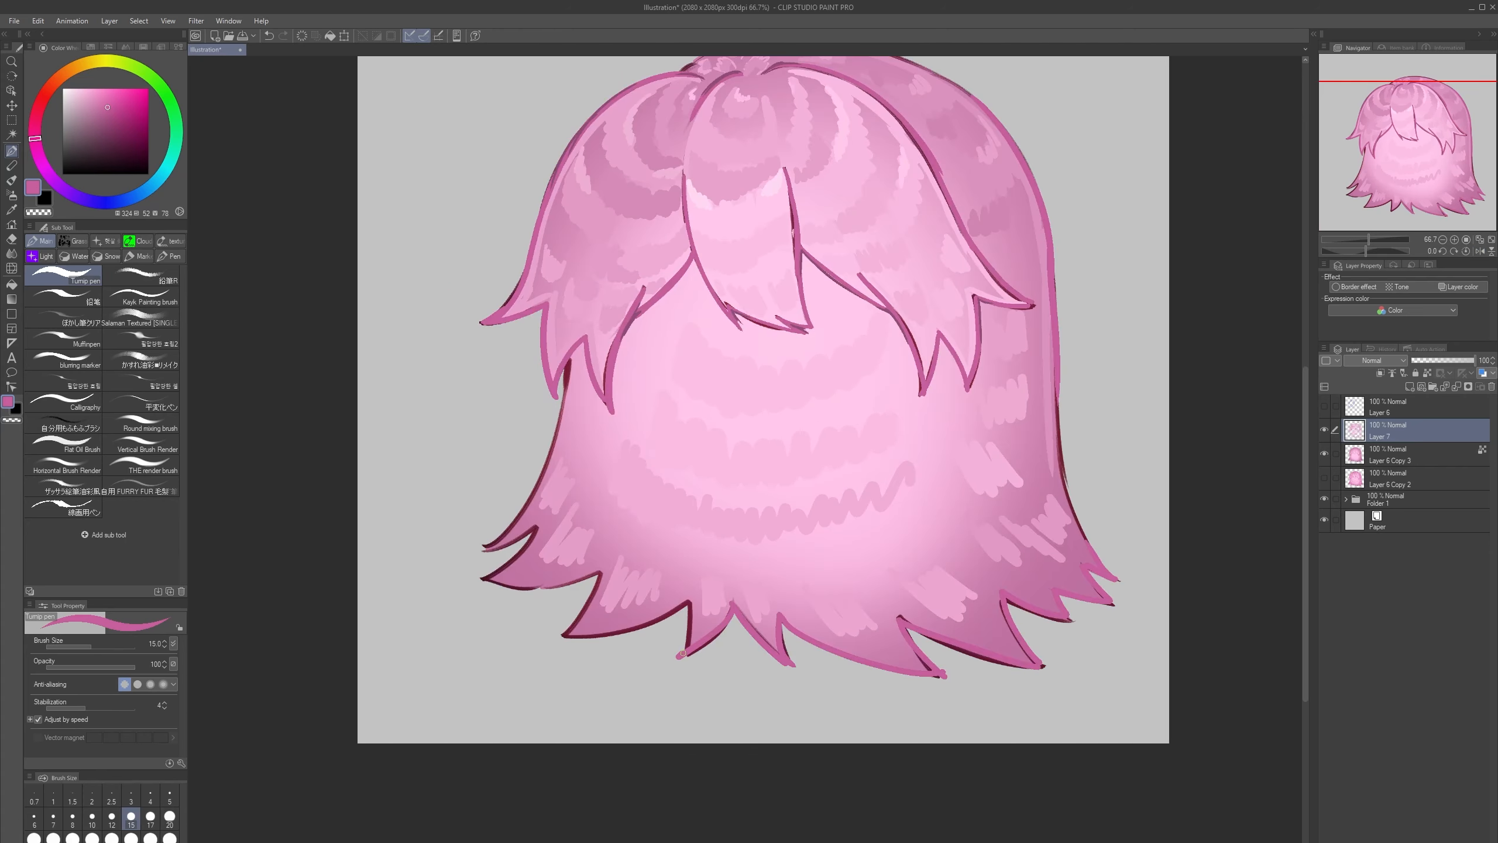
# - Trace magenta over the remaining dark outlines of the bottom tips on the back hair's shorter side
pyautogui.moveTo(677, 613); pyautogui.dragTo(556, 648)
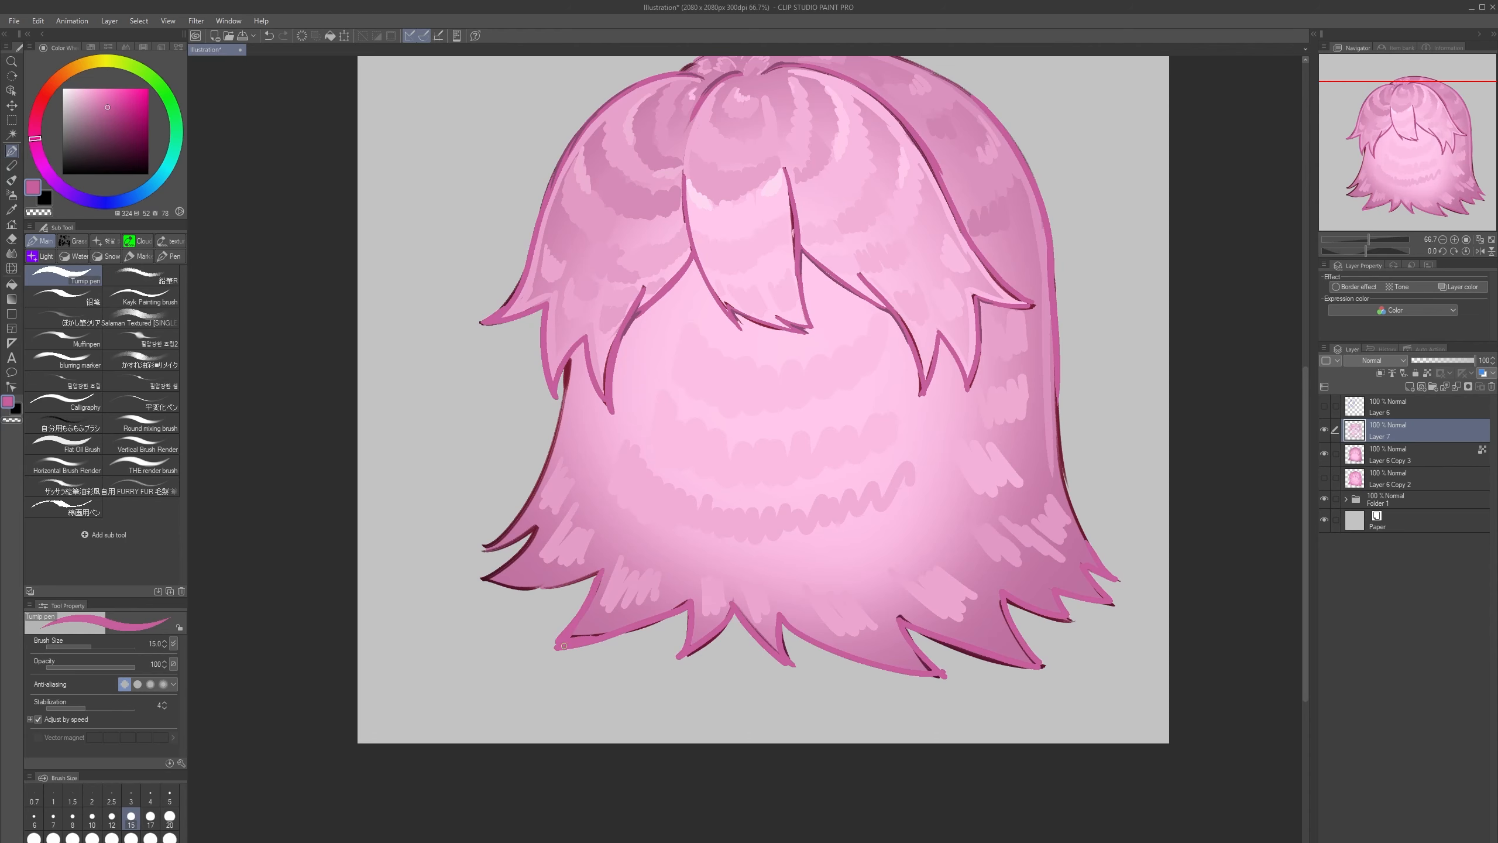
pyautogui.press('h')
pyautogui.moveTo(826, 578); pyautogui.dragTo(703, 634)
pyautogui.press('h')
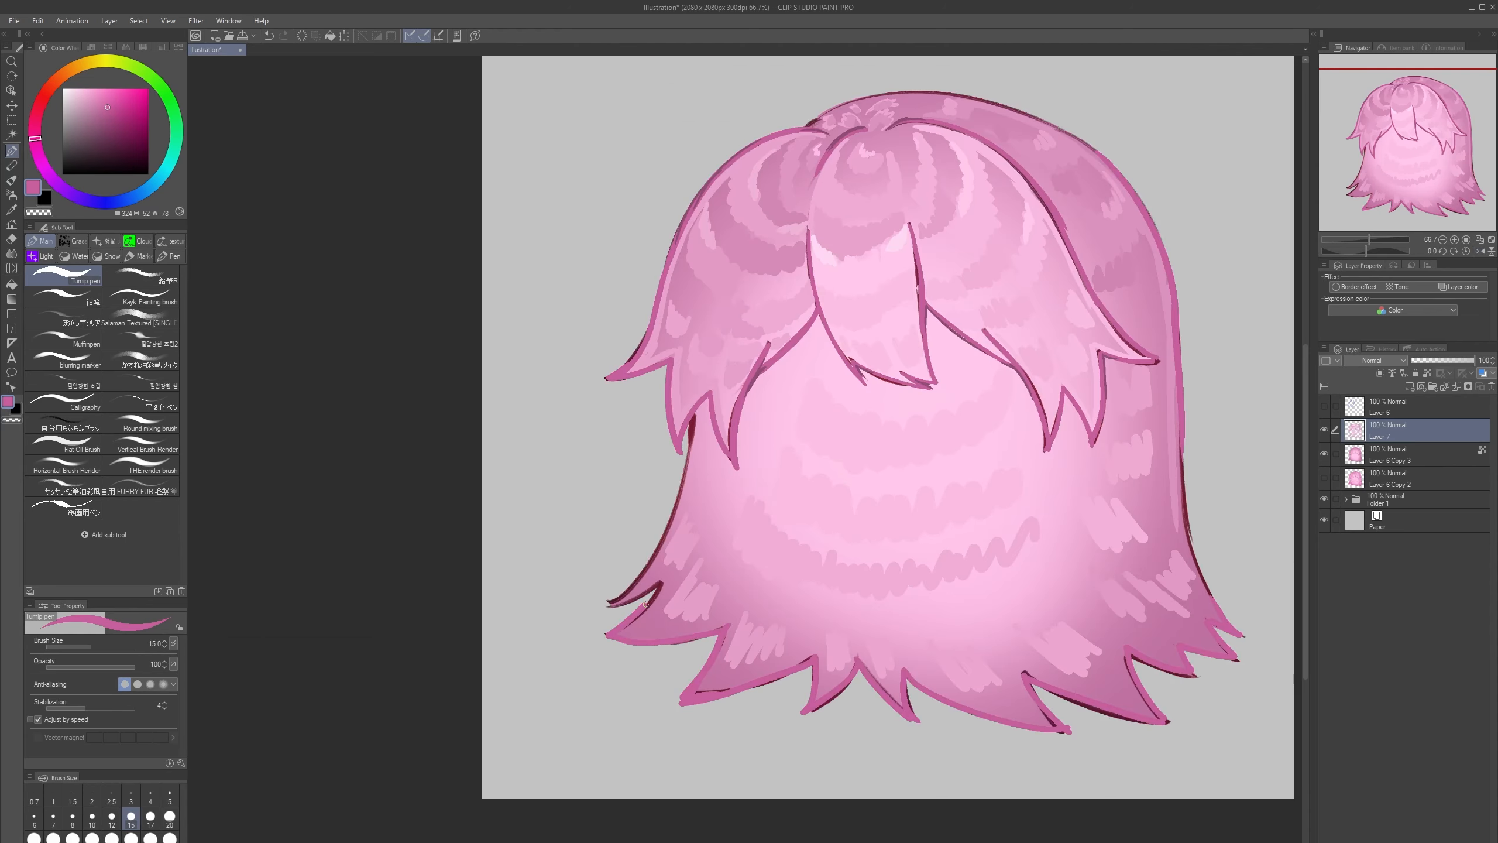
# - Trace magenta over the remaining dark outlines on the back hair's short side edge and the lower part of its long outer edge
pyautogui.moveTo(670, 583); pyautogui.dragTo(604, 606)
pyautogui.moveTo(695, 417); pyautogui.dragTo(634, 589)
pyautogui.press('h')
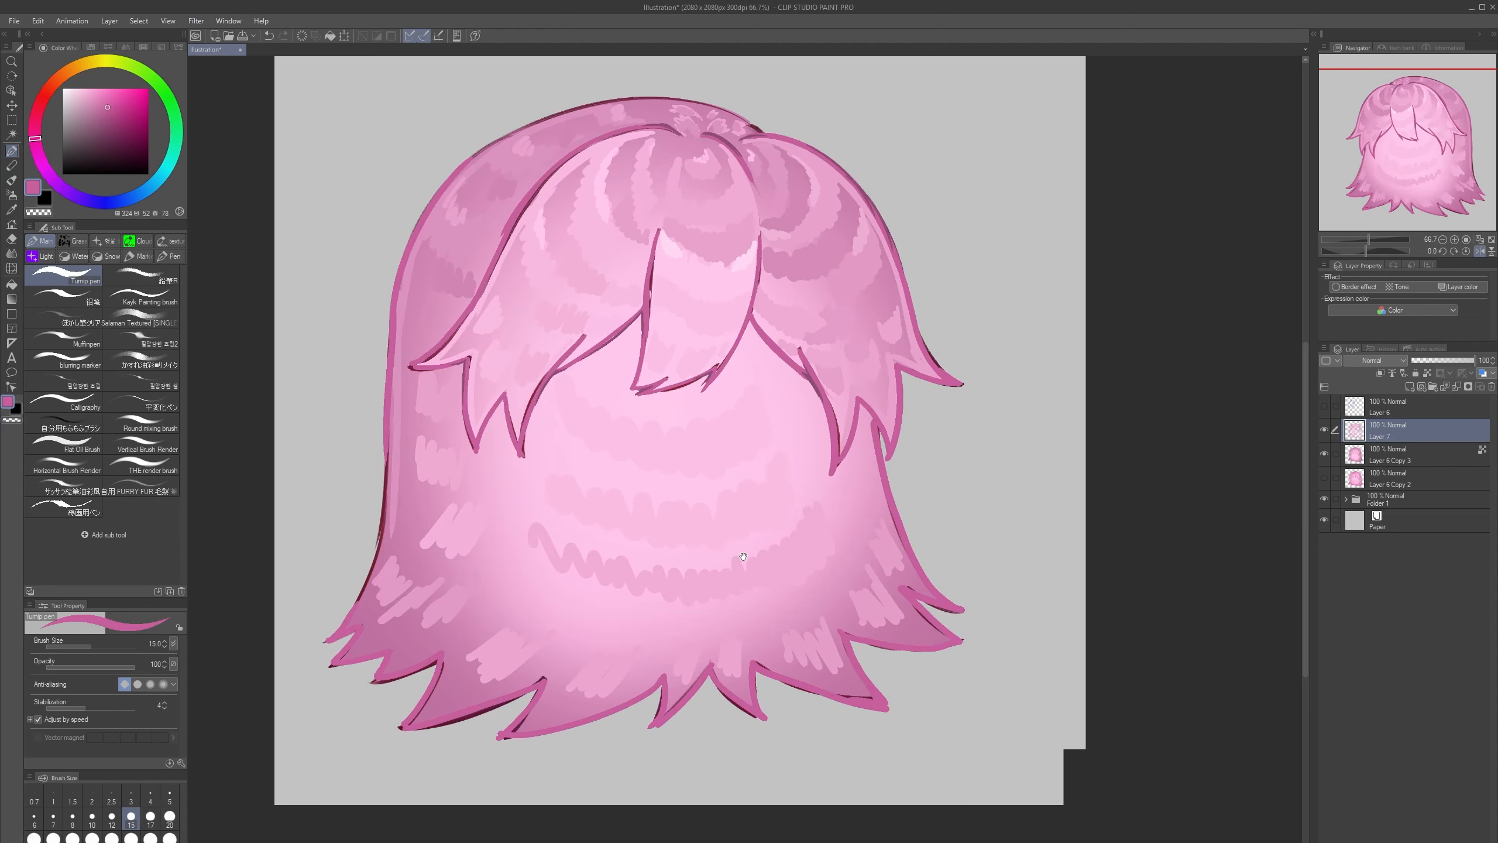
pyautogui.moveTo(448, 498); pyautogui.dragTo(405, 573)
pyautogui.scroll(-3, 405, 574)
pyautogui.press('h')
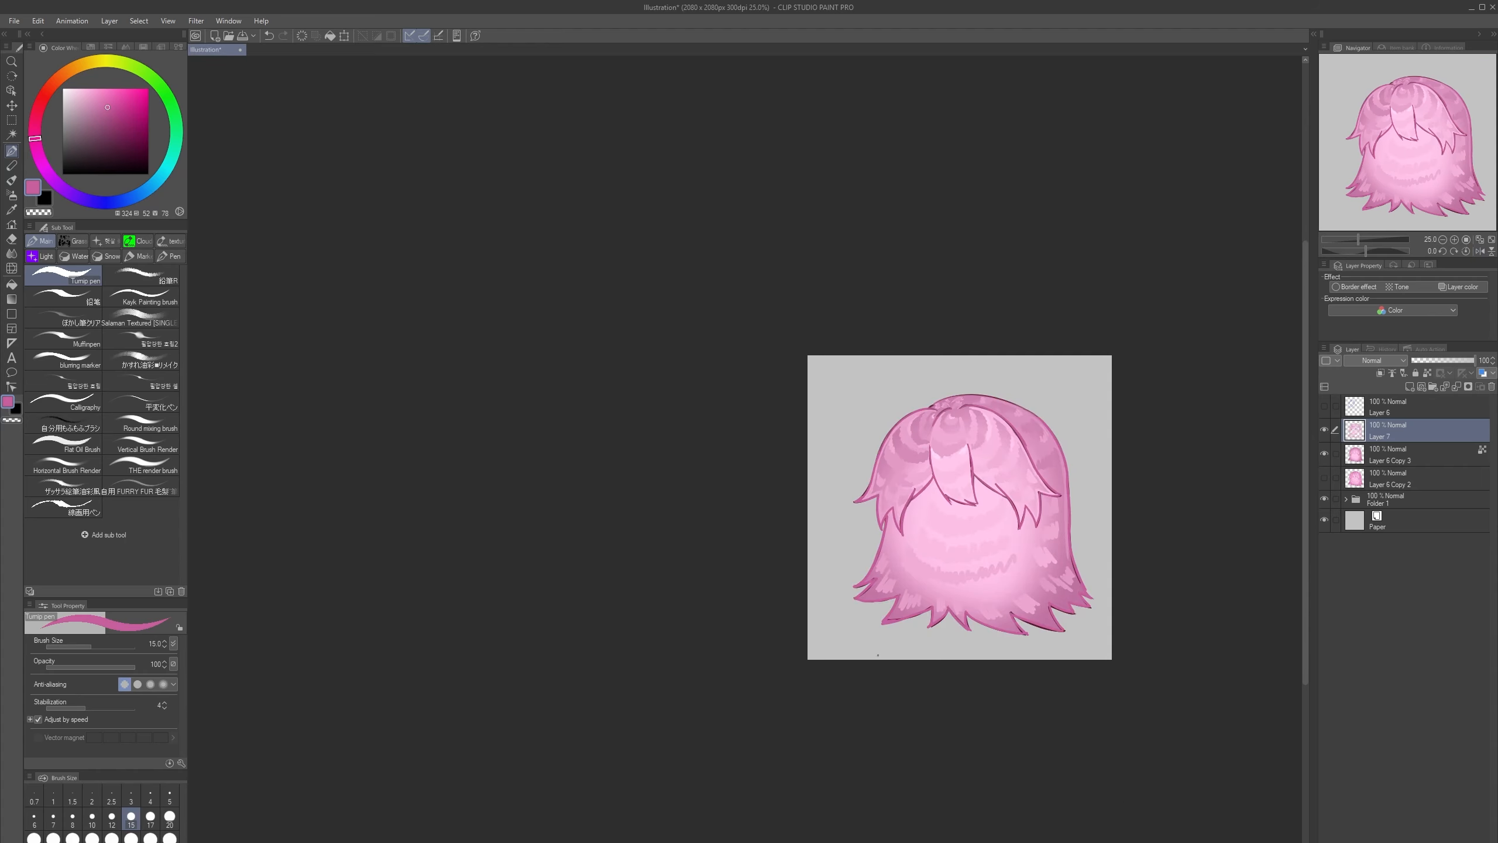
pyautogui.moveTo(1014, 499); pyautogui.dragTo(830, 503)
pyautogui.scroll(1, 830, 503)
pyautogui.scroll(2, 811, 716)
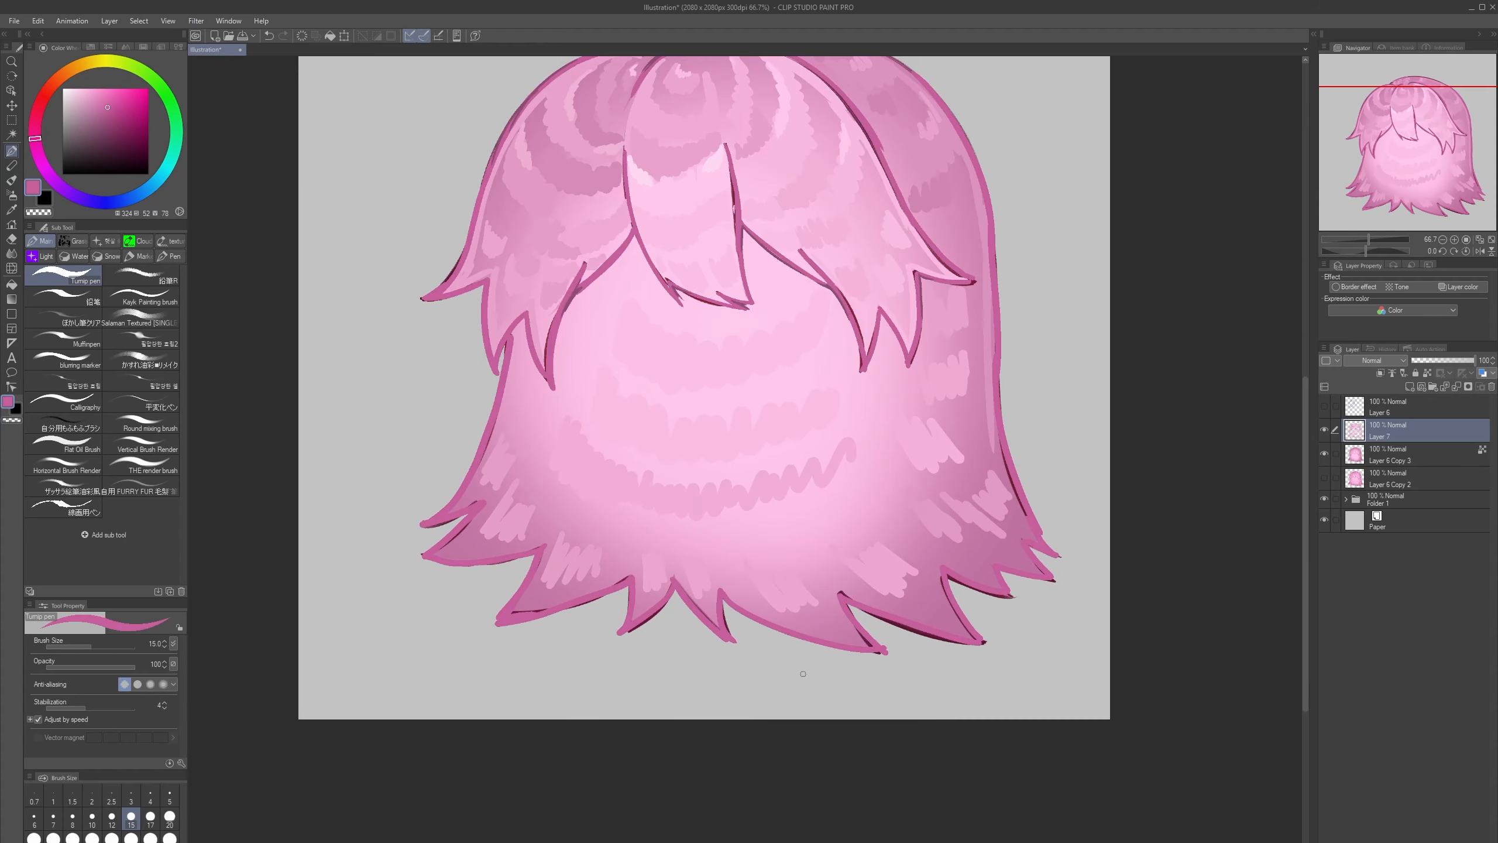
# - Pick a duller, darker purple-pink and paint line shading with brush size 15 along the bottom tips and lower long outer edge
pyautogui.moveTo(124, 117); pyautogui.dragTo(100, 129)
pyautogui.press('[')
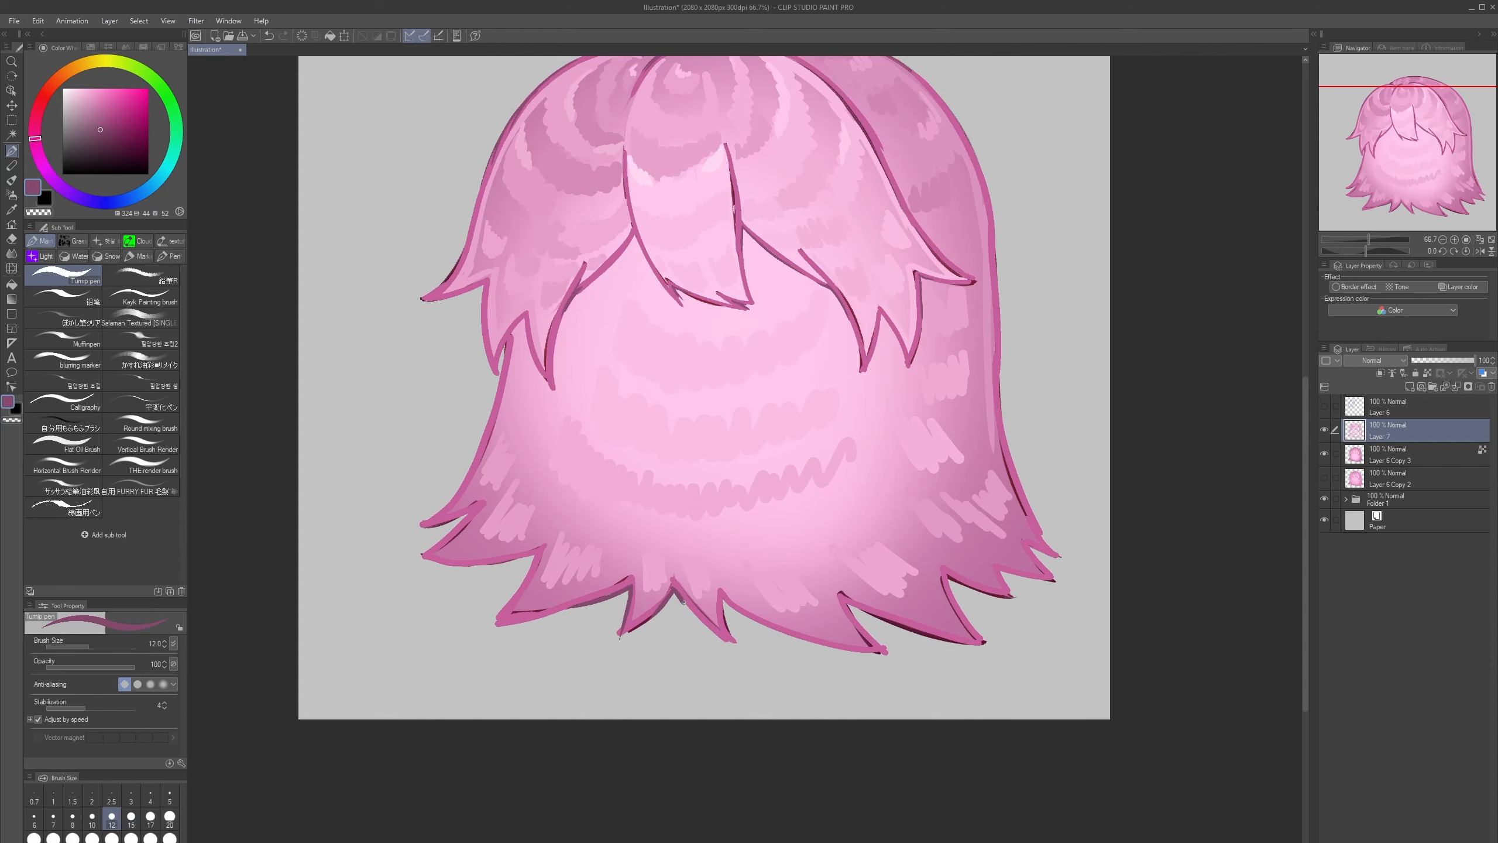
pyautogui.press(']')
pyautogui.moveTo(540, 558); pyautogui.dragTo(429, 559)
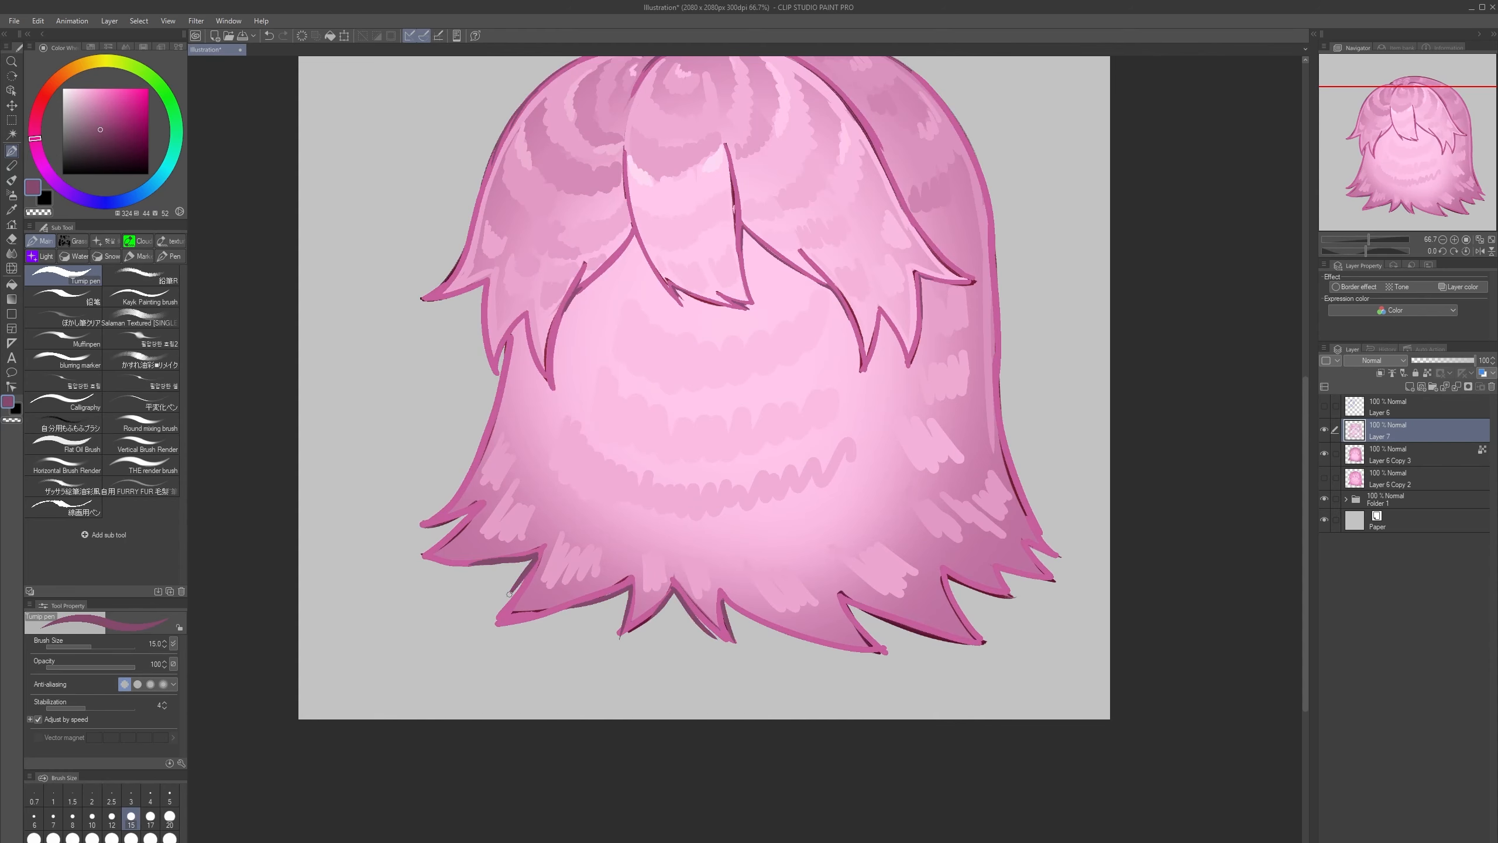
pyautogui.press('h')
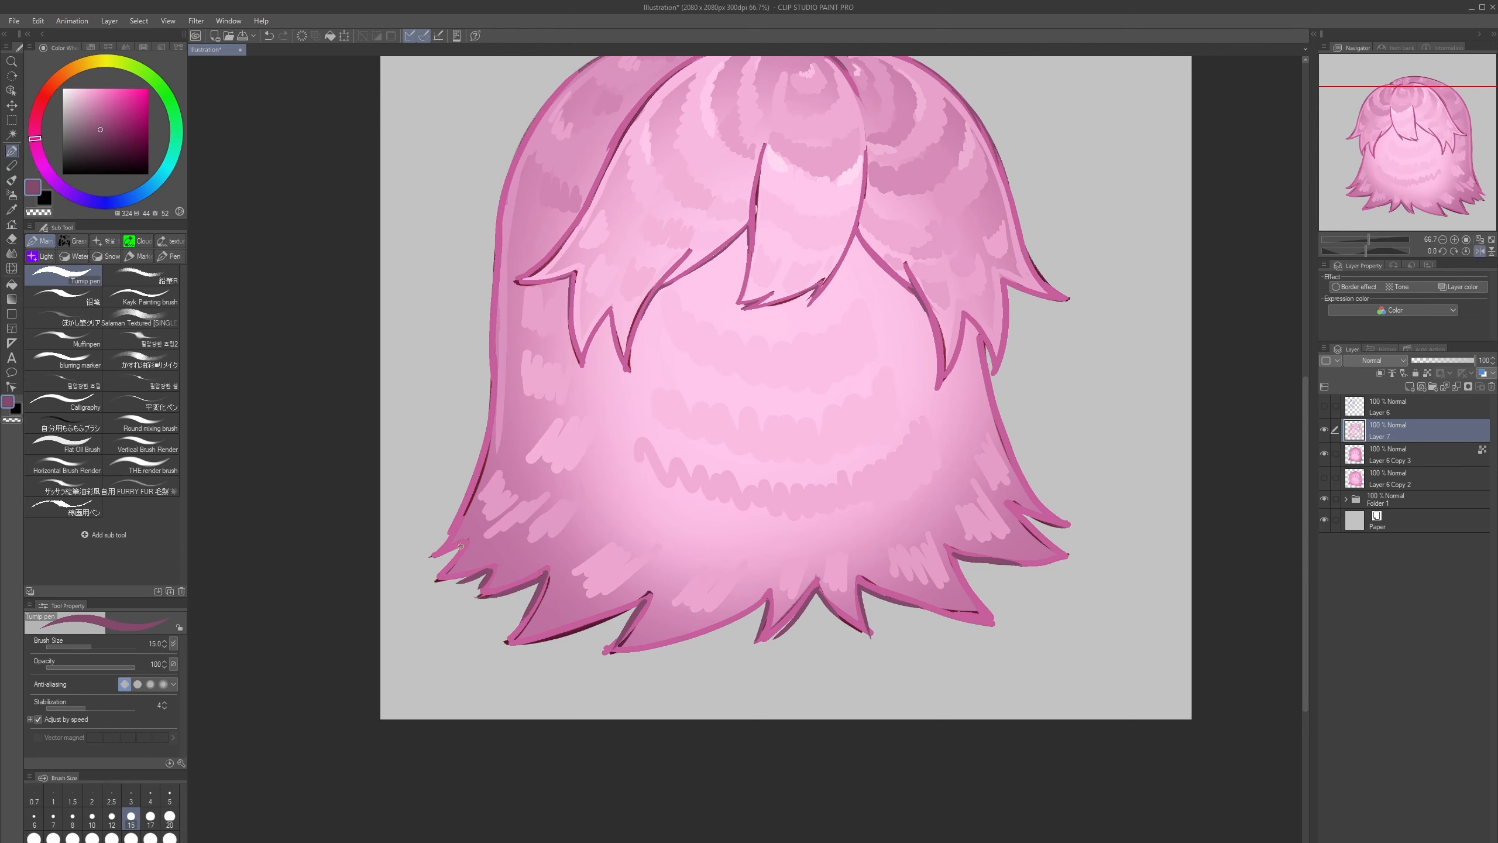
pyautogui.moveTo(485, 427); pyautogui.dragTo(465, 512)
pyautogui.press('h')
# - Darken the back hair's outline from the crown down its long outer edge using brush size 17, redoing unsatisfactory strokes
pyautogui.press(']')
pyautogui.scroll(-2, 396, 588)
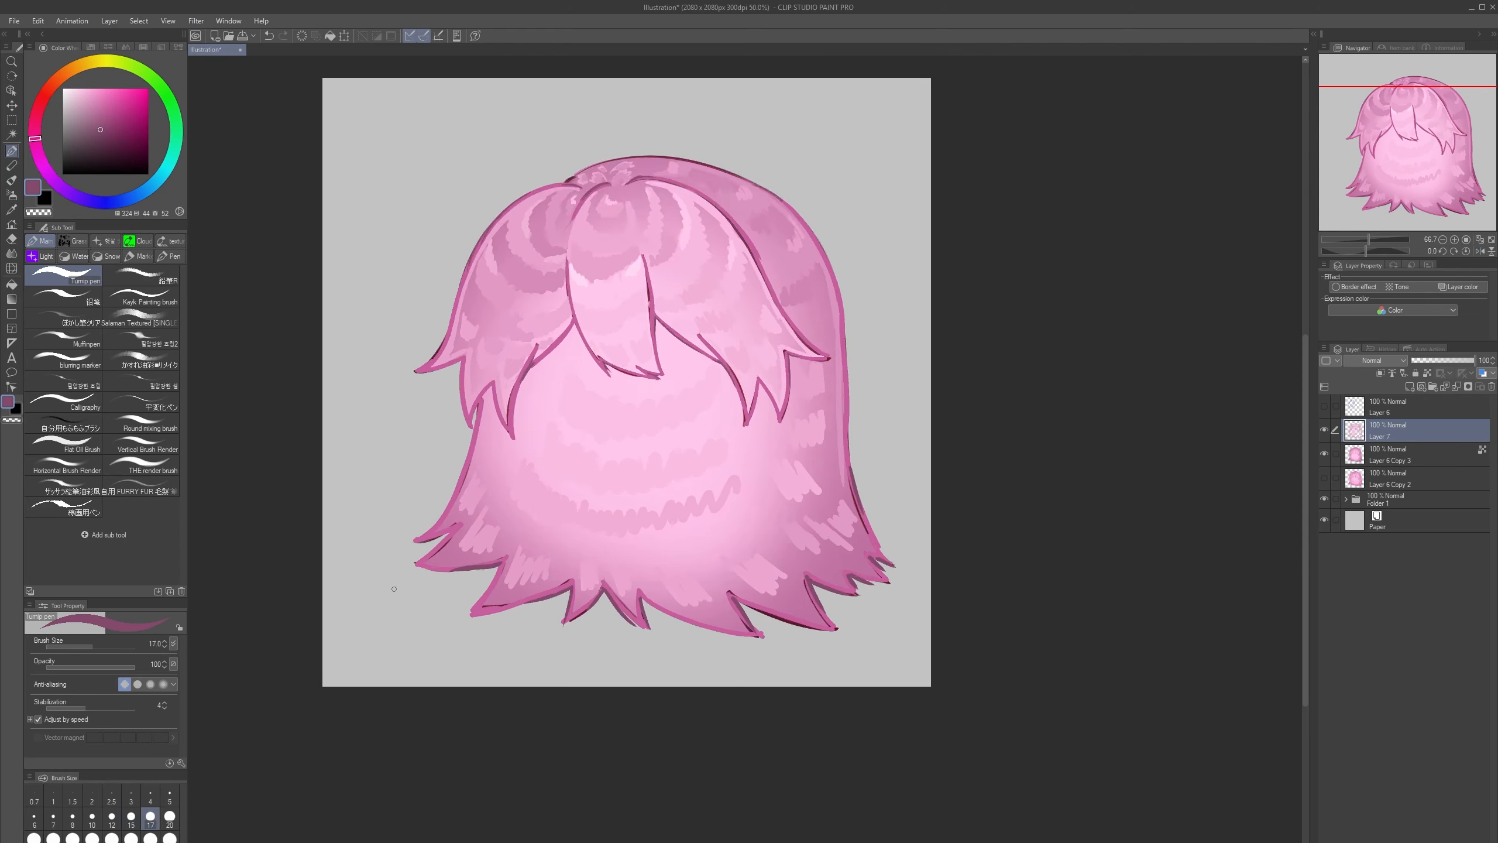
pyautogui.press('h')
pyautogui.scroll(2, 902, 303)
pyautogui.moveTo(962, 300)
pyautogui.mouseDown()
pyautogui.moveTo(734, 402)
pyautogui.moveTo(695, 481)
pyautogui.moveTo(687, 549)
pyautogui.mouseUp()
pyautogui.press('h')
pyautogui.hotkey('ctrl', 'z')
pyautogui.moveTo(798, 530)
pyautogui.mouseDown()
pyautogui.moveTo(801, 660)
pyautogui.moveTo(806, 556)
pyautogui.mouseUp()
pyautogui.hotkey('ctrl', 'z')
pyautogui.hotkey('ctrl', 'z')
pyautogui.moveTo(798, 540); pyautogui.dragTo(796, 688)
pyautogui.press('h')
pyautogui.moveTo(1053, 326); pyautogui.dragTo(944, 301)
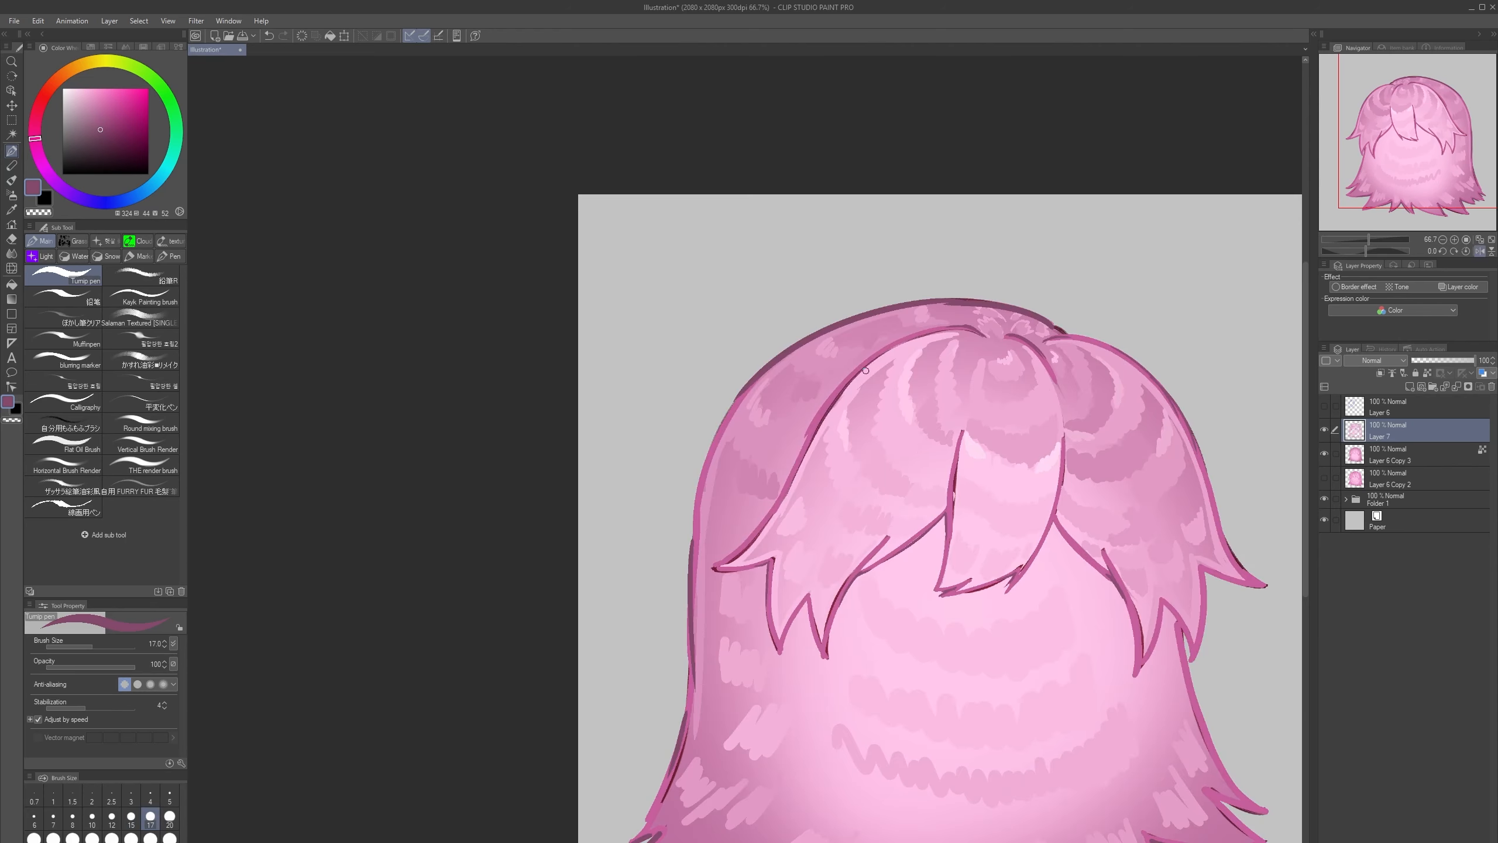
pyautogui.scroll(-2, 826, 531)
pyautogui.press('h')
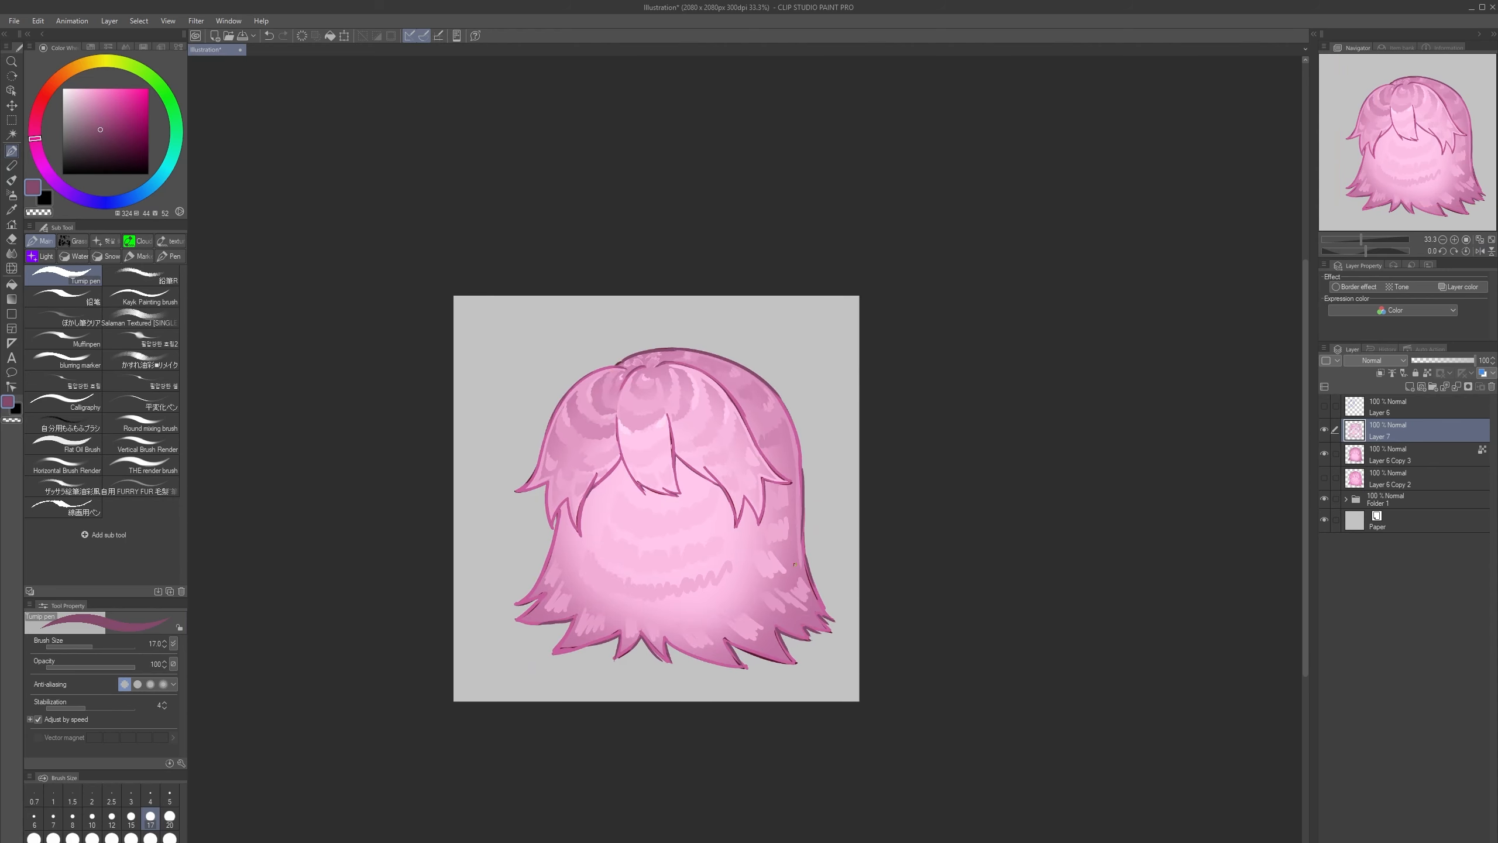
pyautogui.scroll(2, 674, 610)
pyautogui.press('[')
pyautogui.scroll(-1, 688, 610)
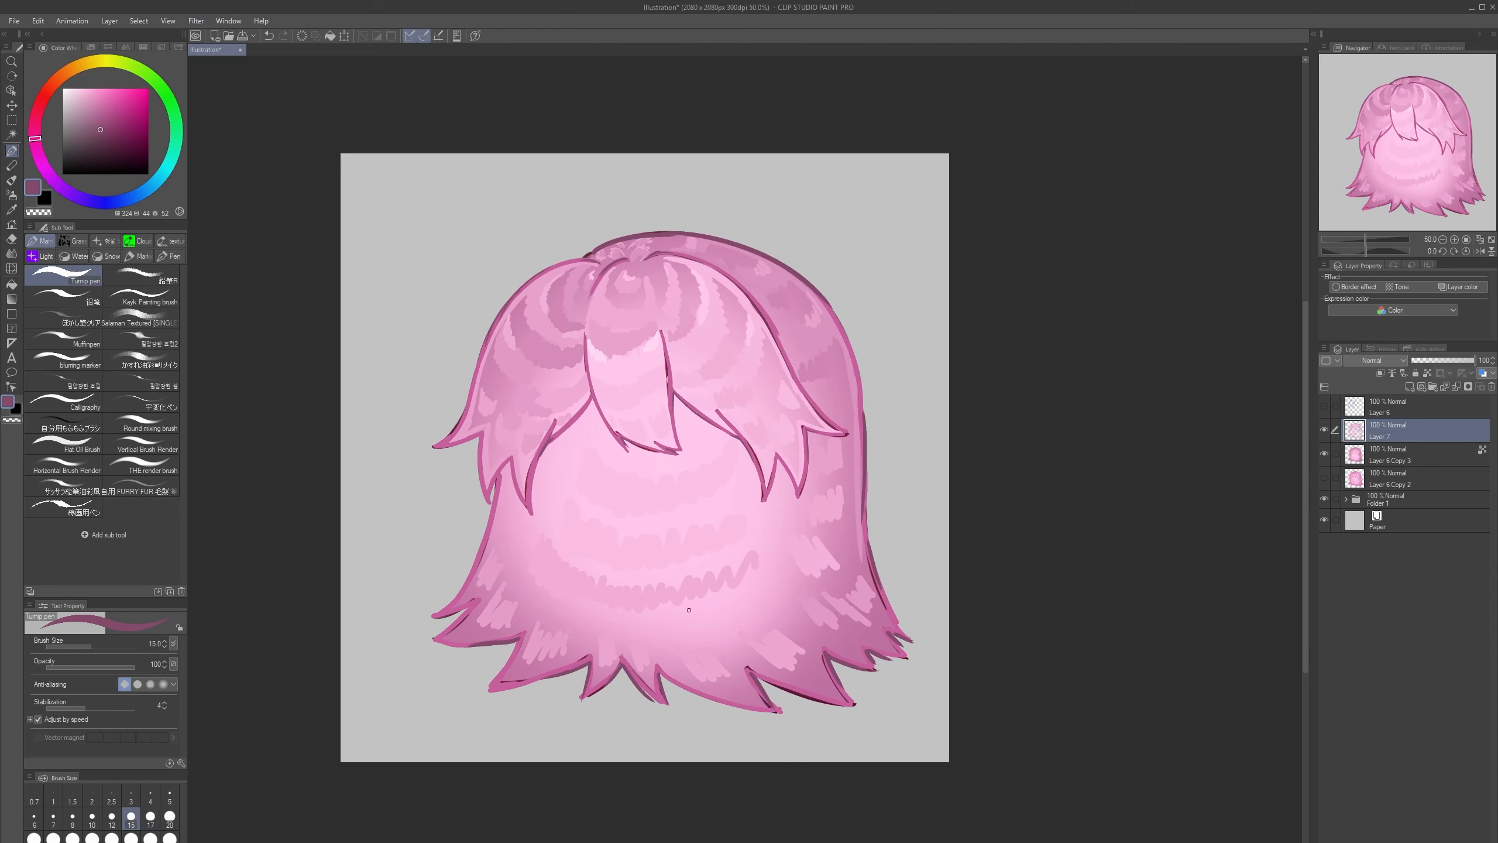
# - Add a clipped layer above Layer 7, choose a vivid magenta, and try a stroke over the back hair with a greatly enlarged brush
pyautogui.click(1410, 385)
pyautogui.moveTo(128, 107); pyautogui.dragTo(135, 103)
pyautogui.press(']')
pyautogui.press(']')
pyautogui.press(']')
pyautogui.press(']')
pyautogui.press(']')
pyautogui.press(']')
pyautogui.press(']')
pyautogui.press(']')
pyautogui.press(']')
pyautogui.press(']')
pyautogui.press(']')
pyautogui.press(']')
pyautogui.press(']')
pyautogui.press(']')
pyautogui.press(']')
pyautogui.press(']')
pyautogui.press(']')
pyautogui.press(']')
pyautogui.press(']')
pyautogui.press(']')
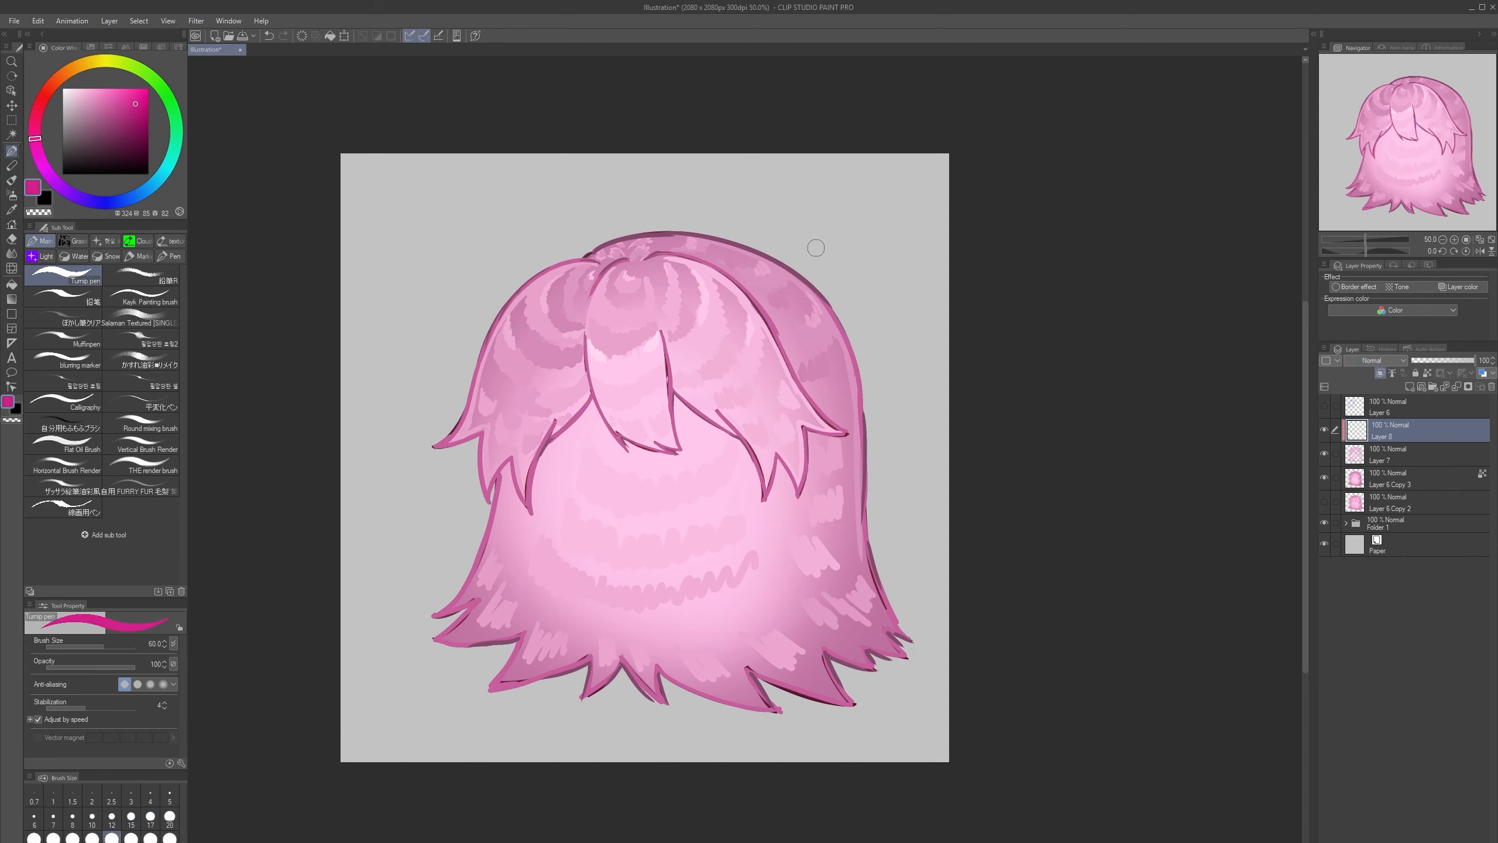
pyautogui.moveTo(849, 254)
pyautogui.mouseDown()
pyautogui.moveTo(502, 594)
pyautogui.moveTo(777, 464)
pyautogui.mouseUp()
pyautogui.hotkey('ctrl', 'z')
# - Merge Layer 7 down into Layer 6 Copy 3 and reselect the clipped layer above it
pyautogui.click(1401, 449)
pyautogui.click(1456, 387)
pyautogui.click(1402, 434)
# - Cover the clipped layer with magenta, set it to Color blending at 21% opacity, and merge it into Layer 6 Copy 3
pyautogui.moveTo(836, 652)
pyautogui.mouseDown()
pyautogui.moveTo(786, 435)
pyautogui.moveTo(769, 836)
pyautogui.mouseUp()
pyautogui.click(1410, 582)
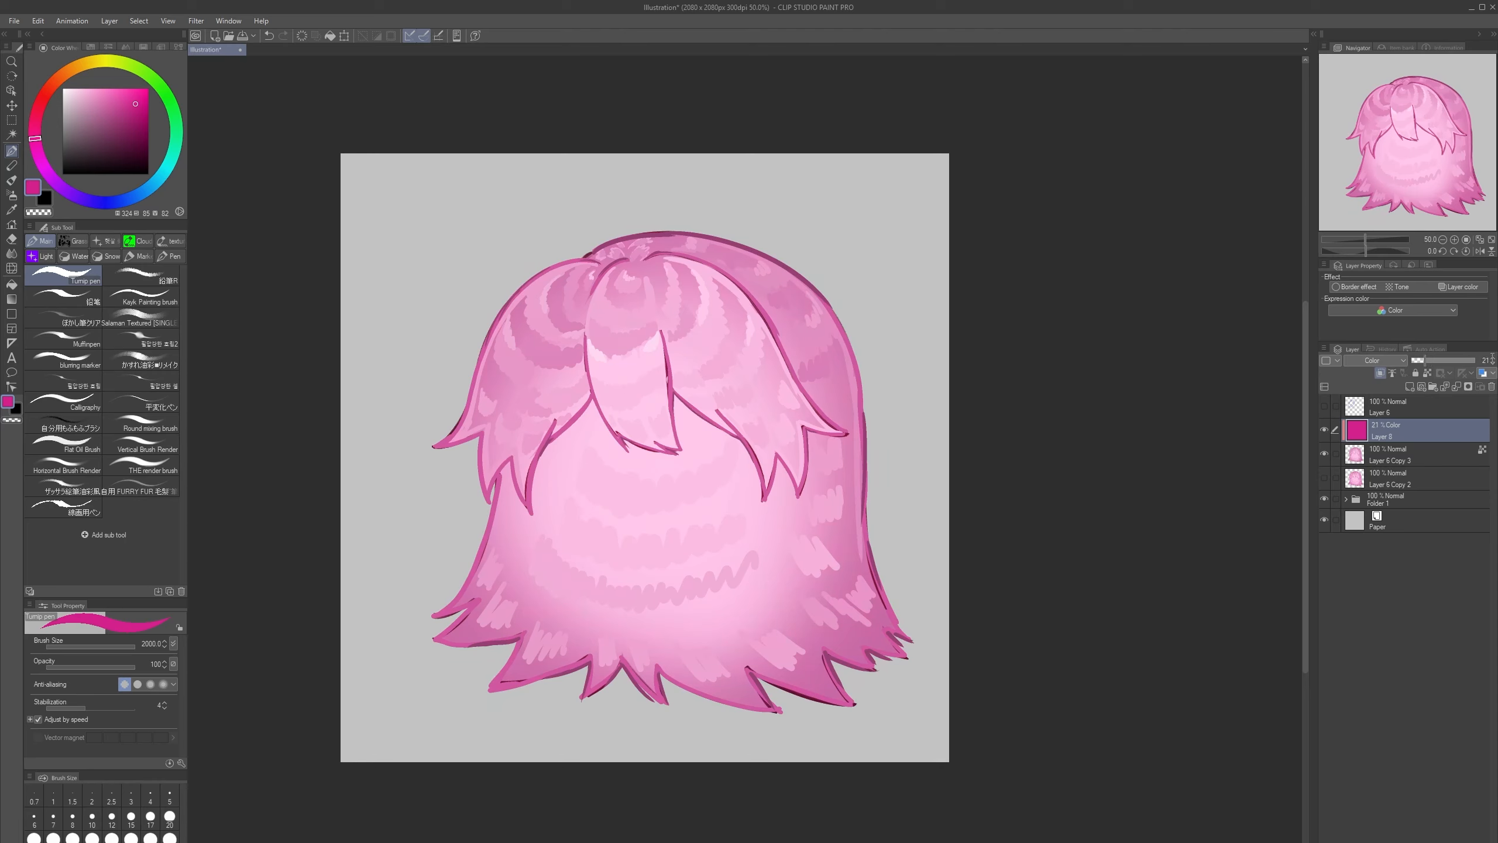
pyautogui.click(1456, 387)
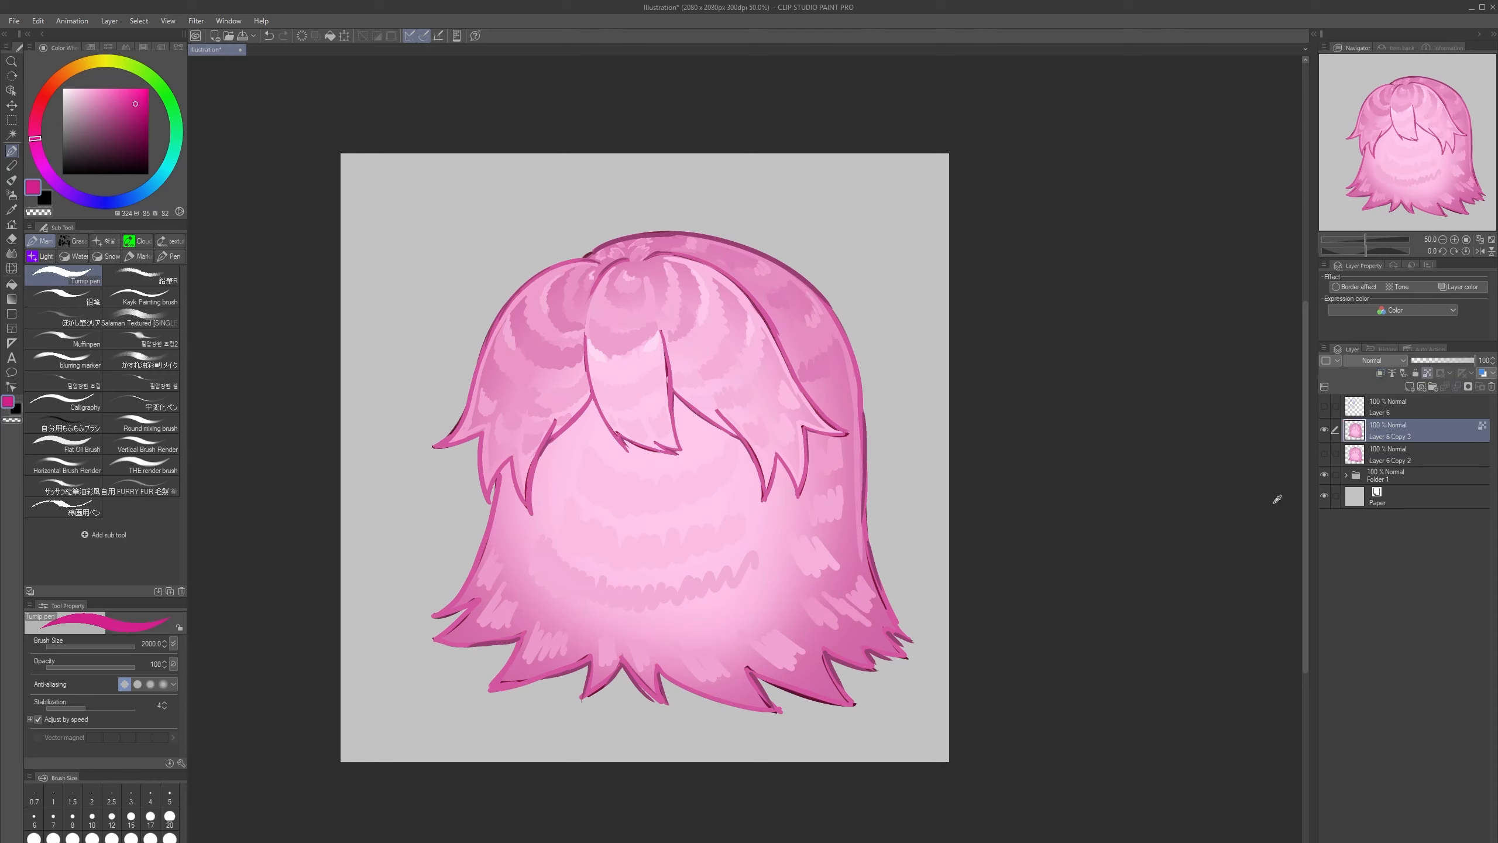
# - Toggle the merged hair layer's visibility off and on and review the recolored hair from a distance
pyautogui.click(1324, 429)
pyautogui.click(1324, 429)
pyautogui.press('[')
pyautogui.press('[')
pyautogui.press('[')
pyautogui.hotkey('ctrl', '-')
pyautogui.hotkey('ctrl', '-')
pyautogui.hotkey('ctrl', '-')
pyautogui.hotkey('ctrl', '-')
pyautogui.scroll(2, 796, 549)
pyautogui.scroll(1, 666, 519)
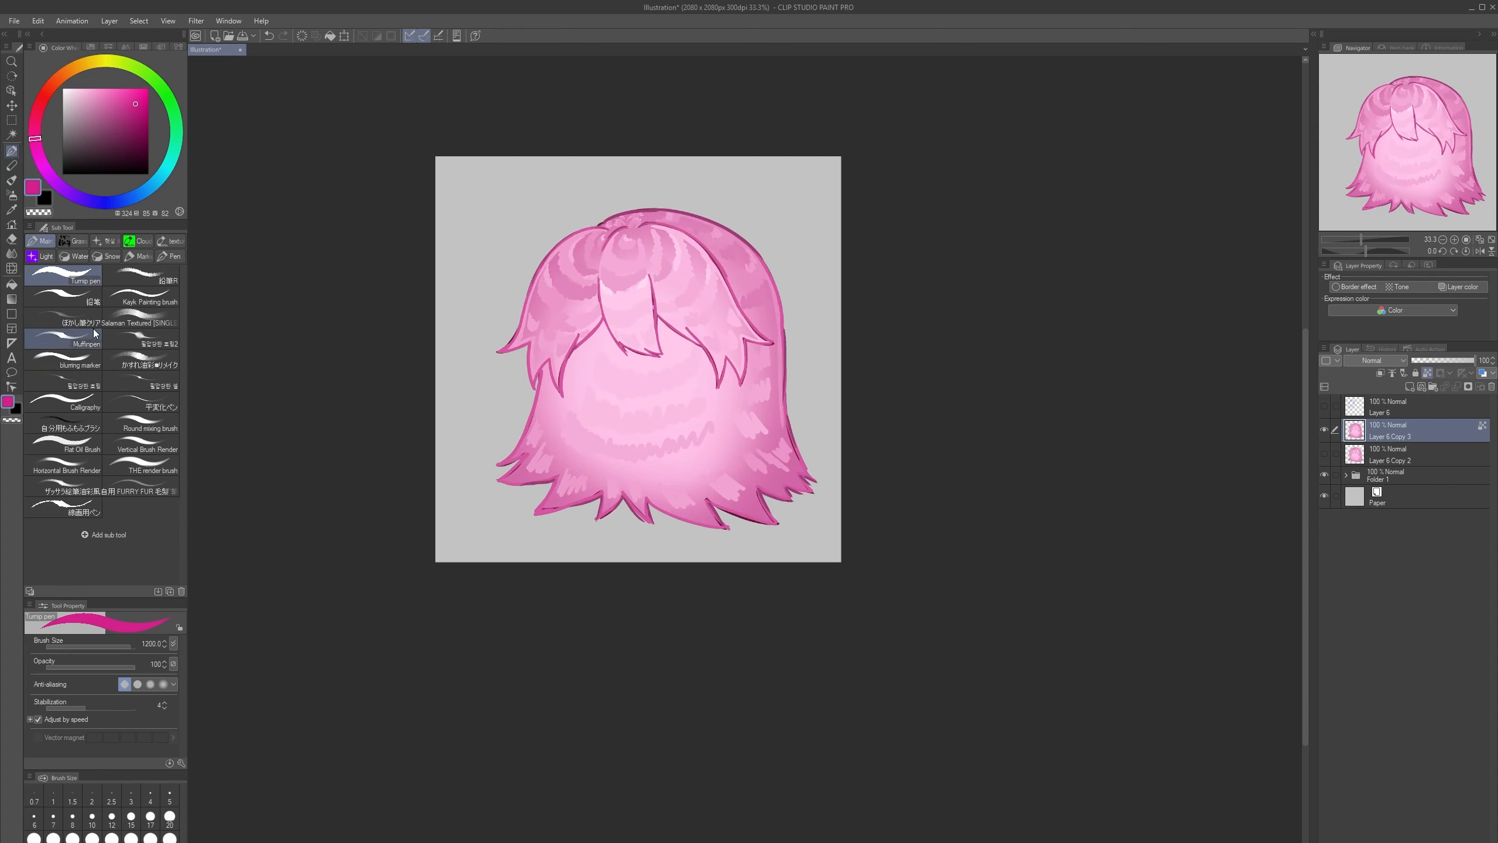
# - Switch to the softer pen brush listed directly beneath the current one and set its size to 70
pyautogui.click(65, 297)
pyautogui.press(']')
pyautogui.press(']')
pyautogui.scroll(1, 735, 233)
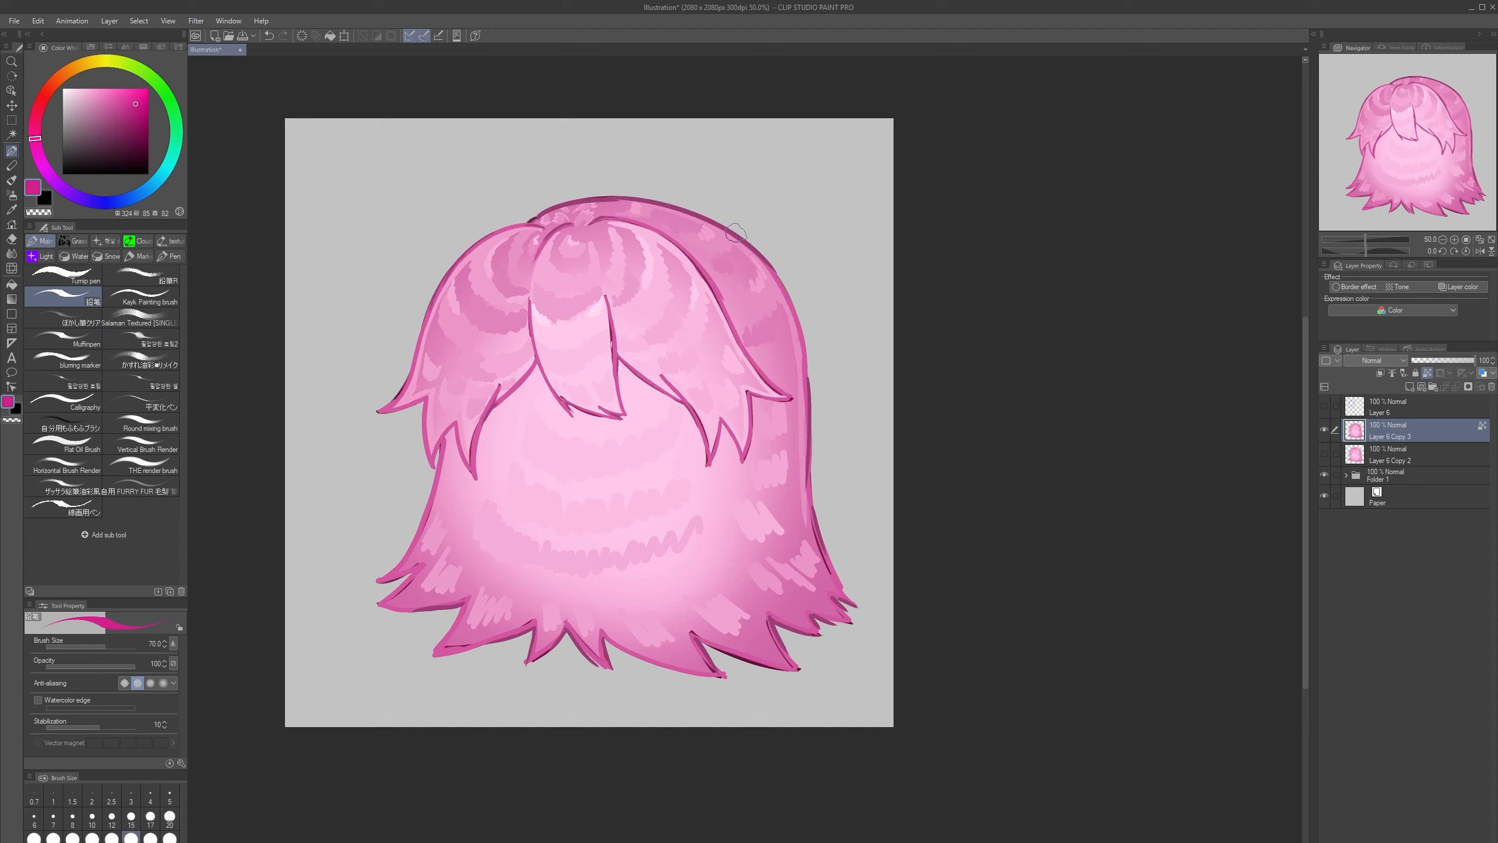